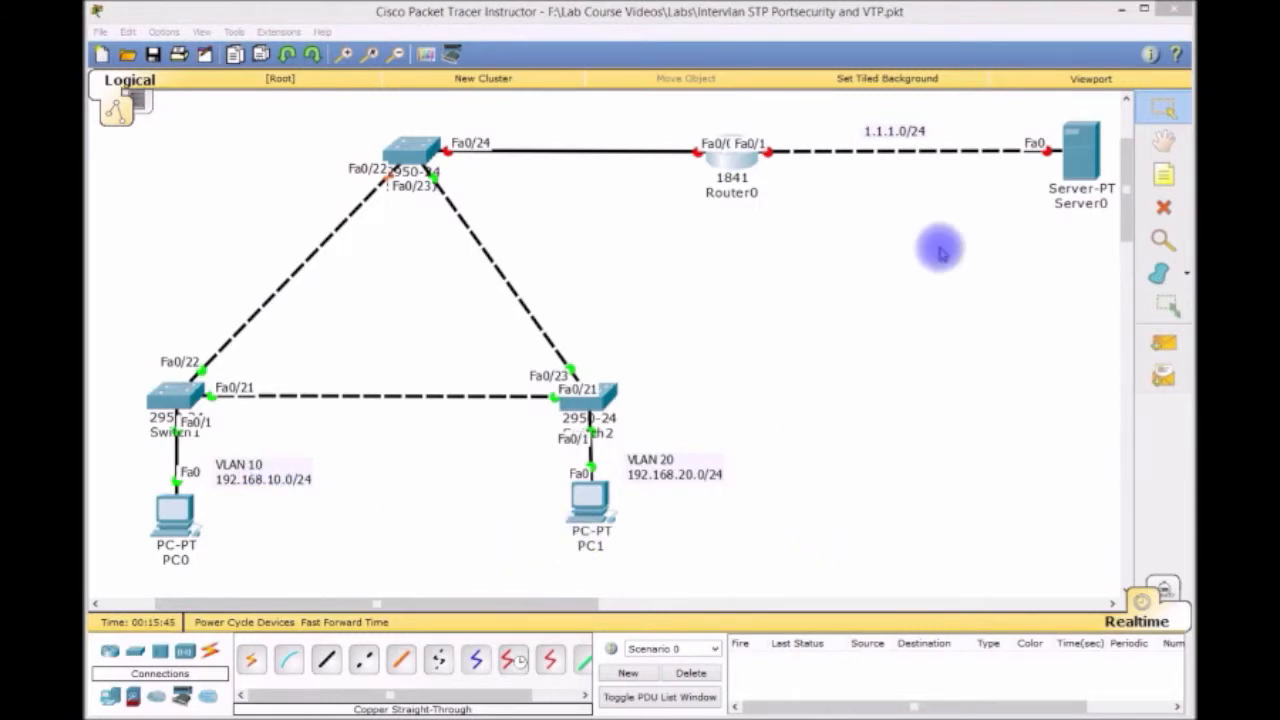
{"action": "left_click", "coordinate": [1068, 205]}
{"action": "key", "text": "BackSpace"}
{"action": "key", "text": "BackSpace"}
{"action": "key", "text": "BackSpace"}
{"action": "key", "text": "BackSpace"}
{"action": "key", "text": "BackSpace"}
{"action": "key", "text": "BackSpace"}
{"action": "key", "text": "BackSpace"}
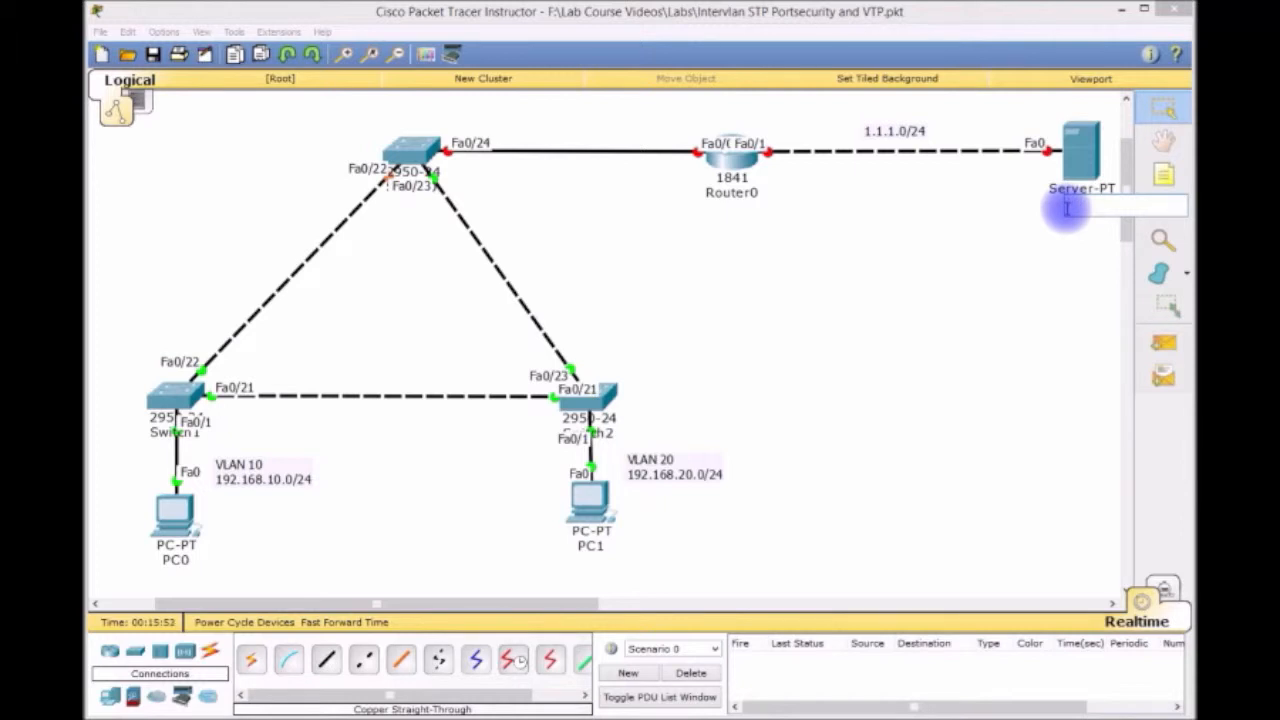
{"action": "type", "text": "WWW"}
{"action": "key", "text": "Return"}
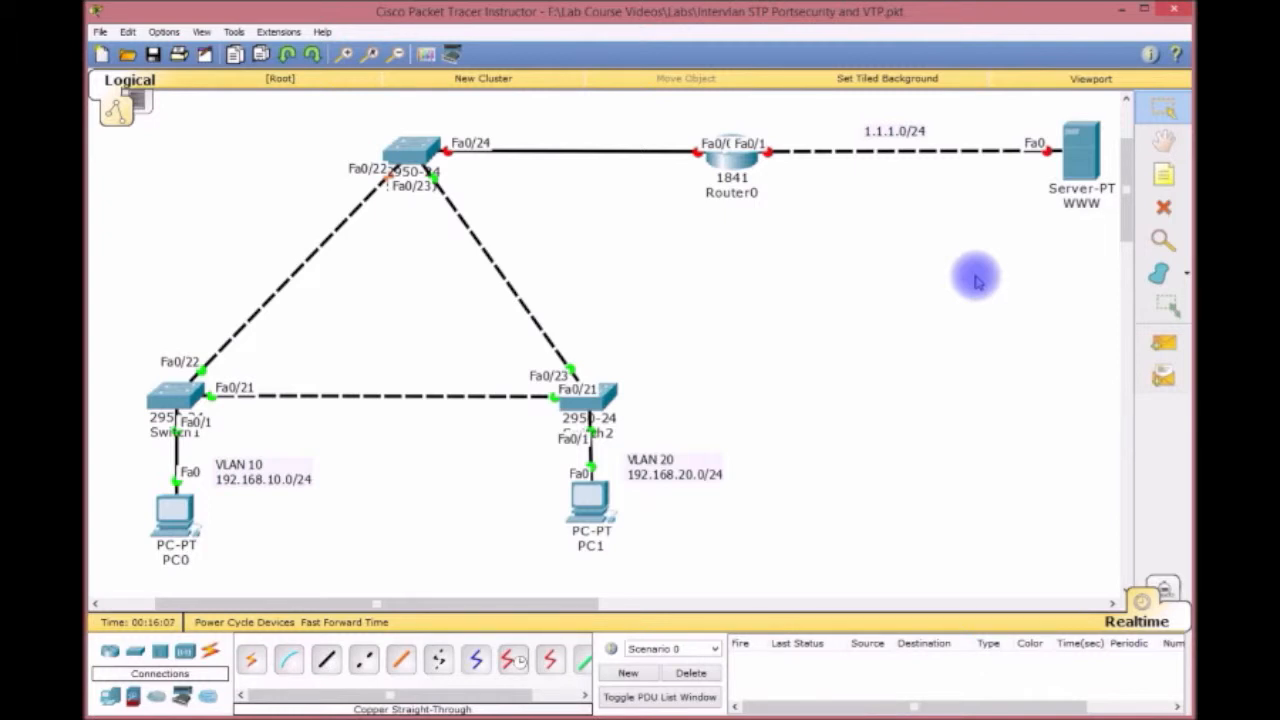
Open the command line of Switch0, the topmost 2950-24 switch, and enter global configuration mode with EN and CONFIG T
{"action": "left_click_drag", "start_coordinate": [293, 113], "coordinate": [559, 232]}
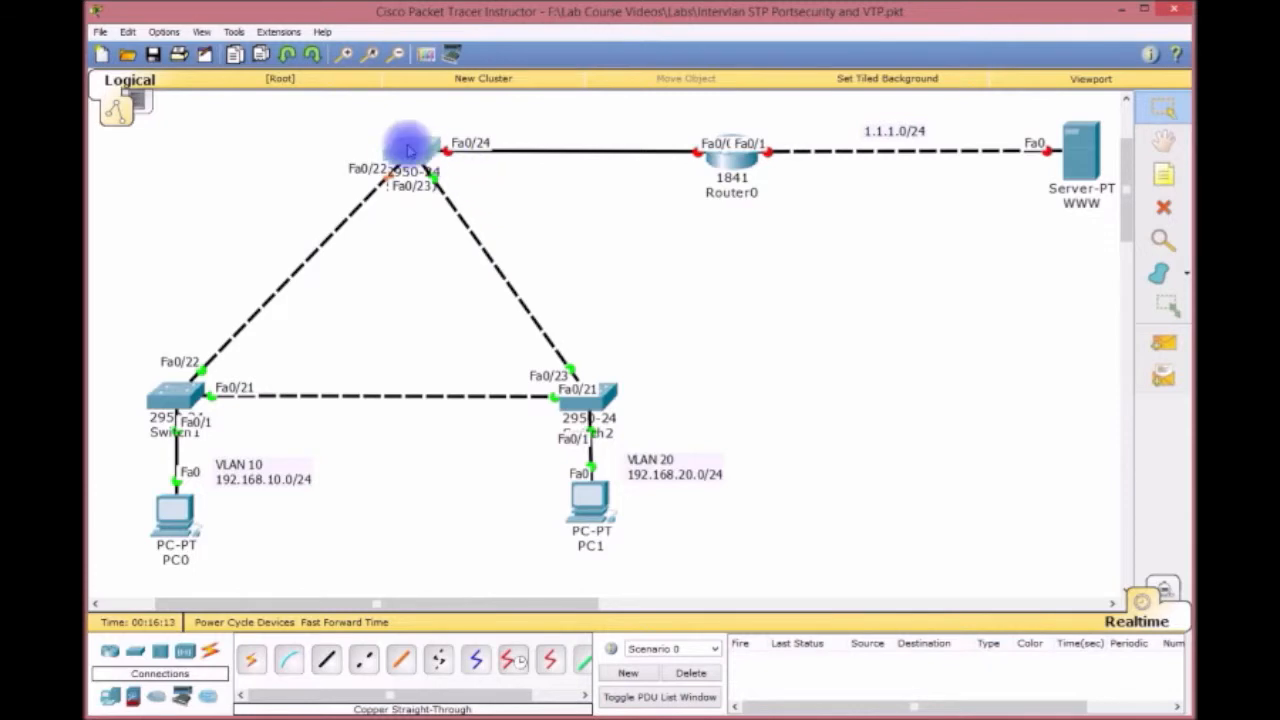
{"action": "left_click", "coordinate": [415, 172]}
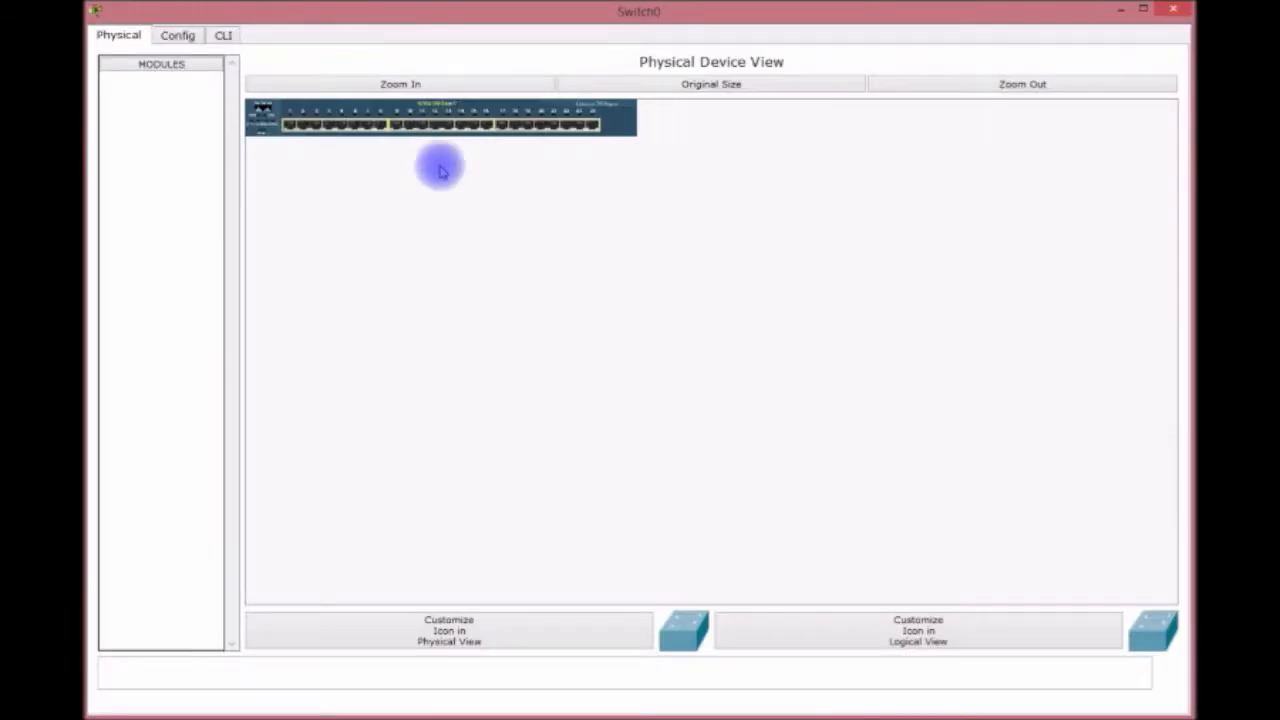
{"action": "left_click", "coordinate": [222, 35]}
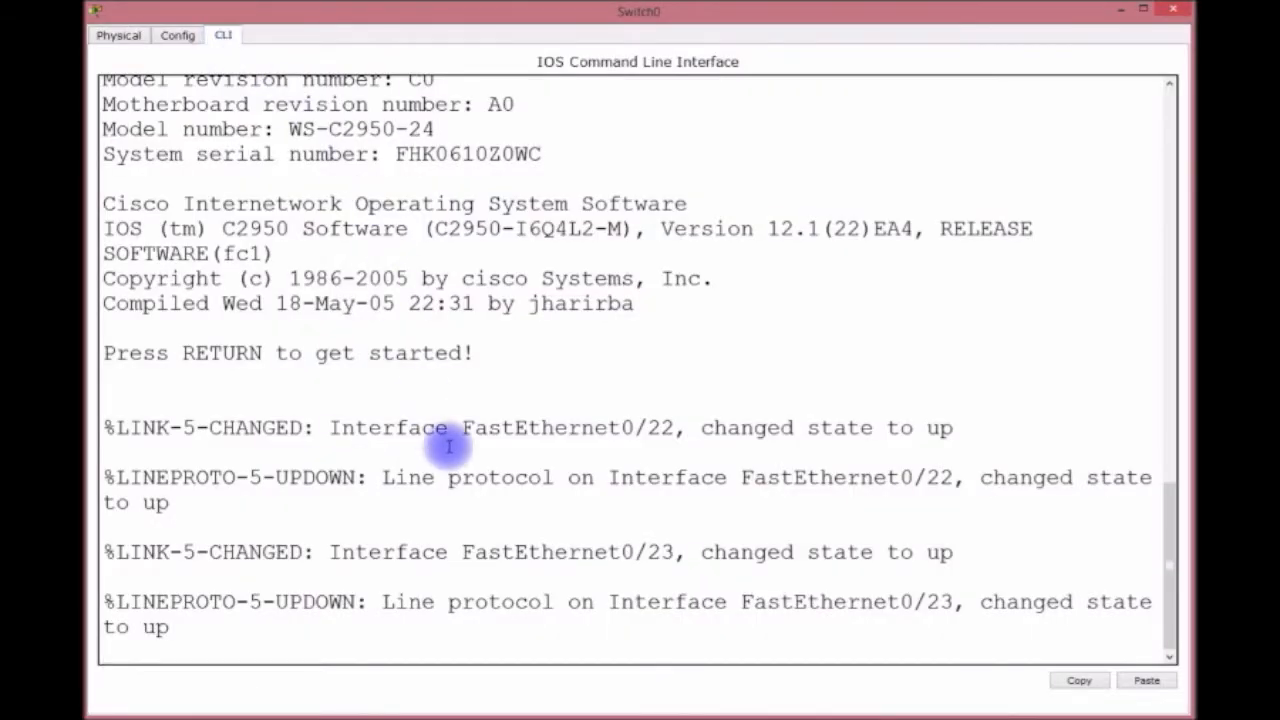
{"action": "key", "text": "Return"}
{"action": "key", "text": "Return"}
{"action": "key", "text": "Return"}
{"action": "type", "text": "EN"}
{"action": "key", "text": "Return"}
{"action": "type", "text": "CONFIGT"}
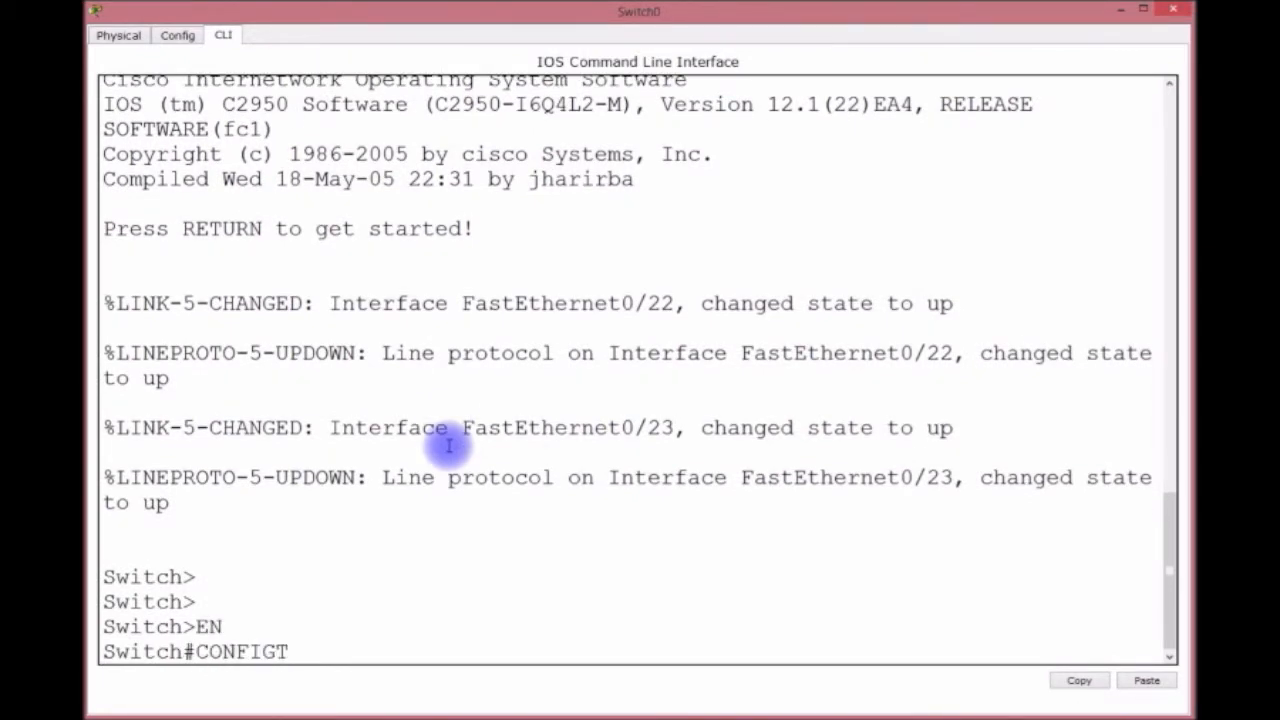
{"action": "key", "text": "BackSpace"}
{"action": "type", "text": "T"}
{"action": "key", "text": "Return"}
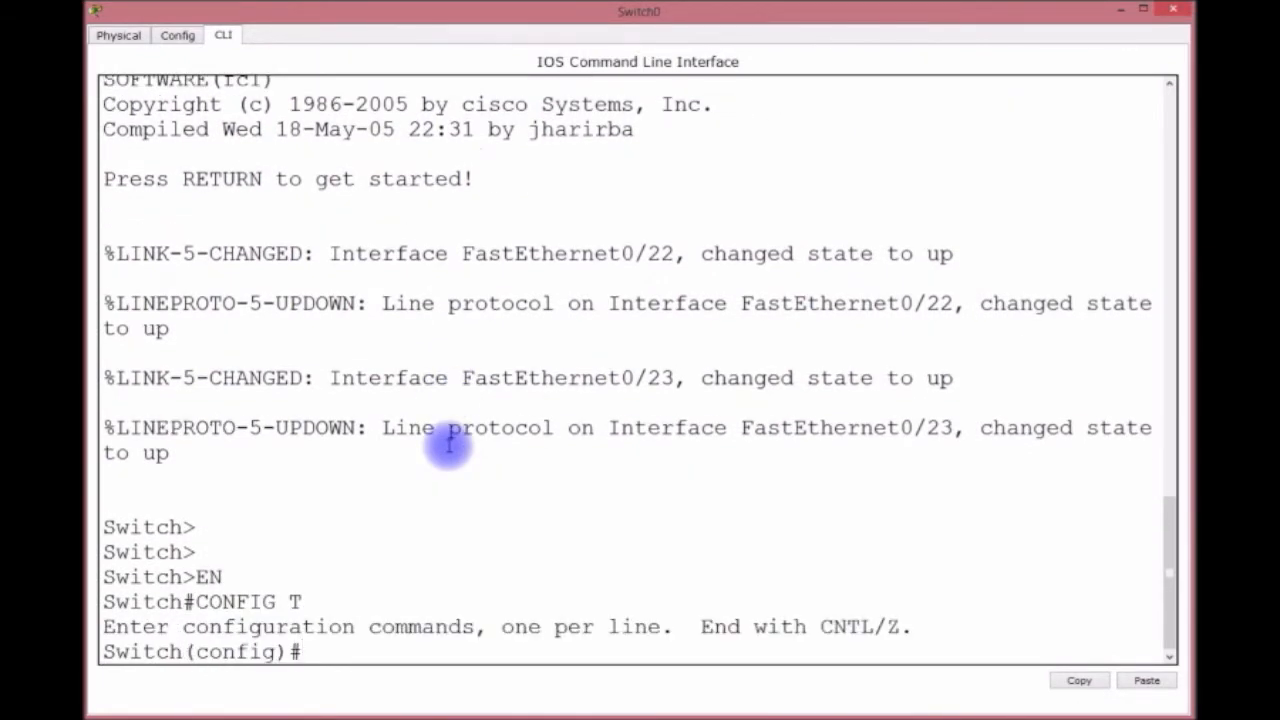
Set the switch's hostname to CORE_SW1
{"action": "type", "text": "HOSTNAME ROOT"}
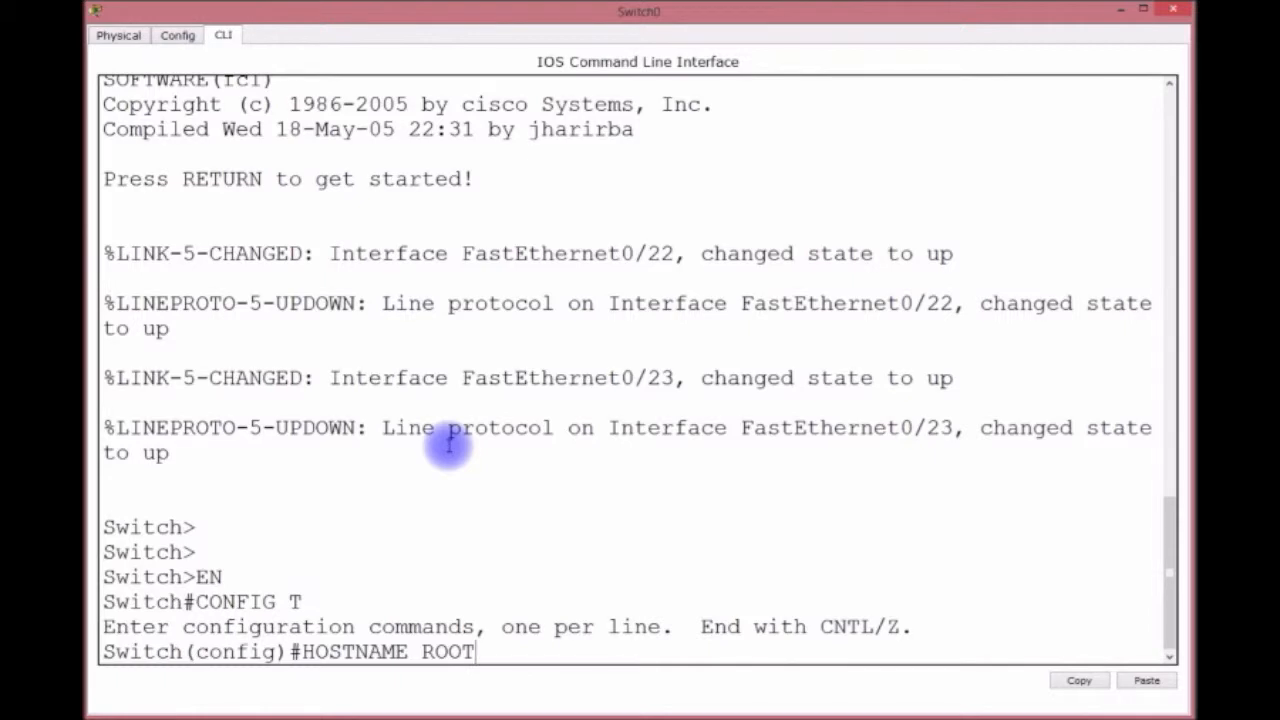
{"action": "key", "text": "BackSpace"}
{"action": "key", "text": "BackSpace"}
{"action": "key", "text": "BackSpace"}
{"action": "key", "text": "BackSpace"}
{"action": "type", "text": "CORE_SW1"}
{"action": "key", "text": "Return"}
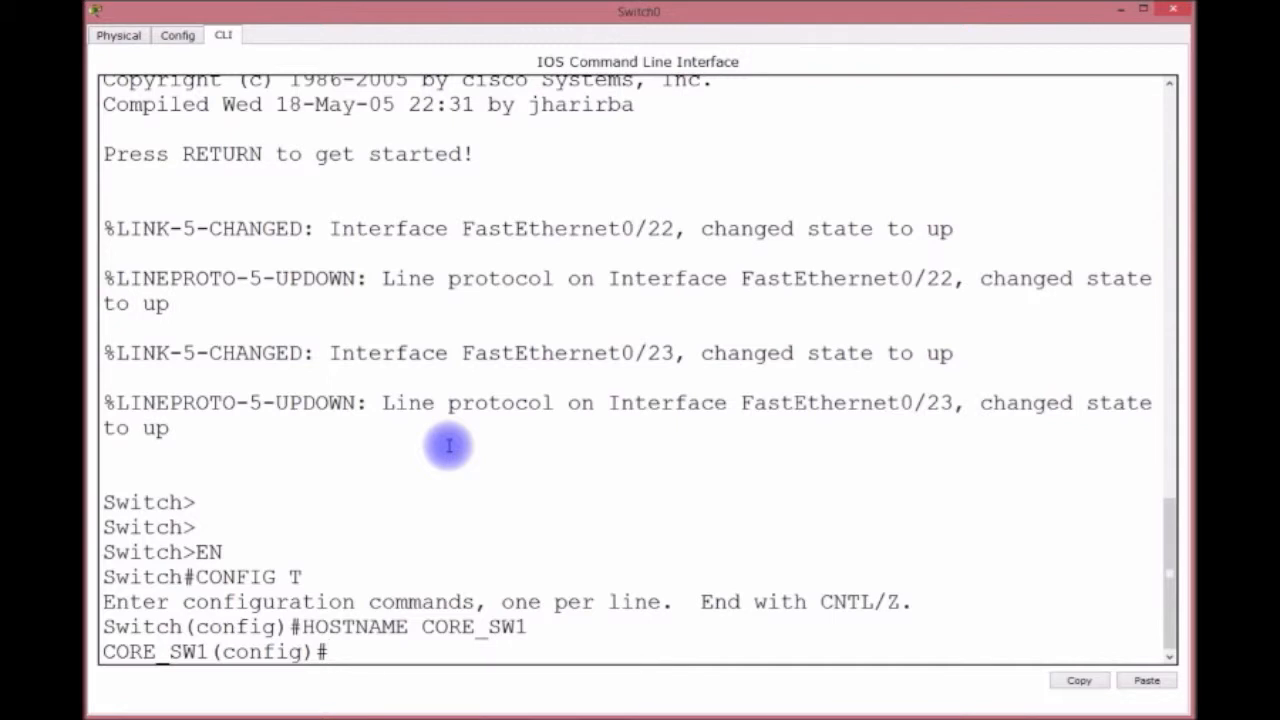
Set the spanning-tree priority to 0 for VLANs 1, 10 and 20 on CORE_SW1
{"action": "type", "text": "SPAN"}
{"action": "key", "text": "Tab"}
{"action": "type", "text": "VLA"}
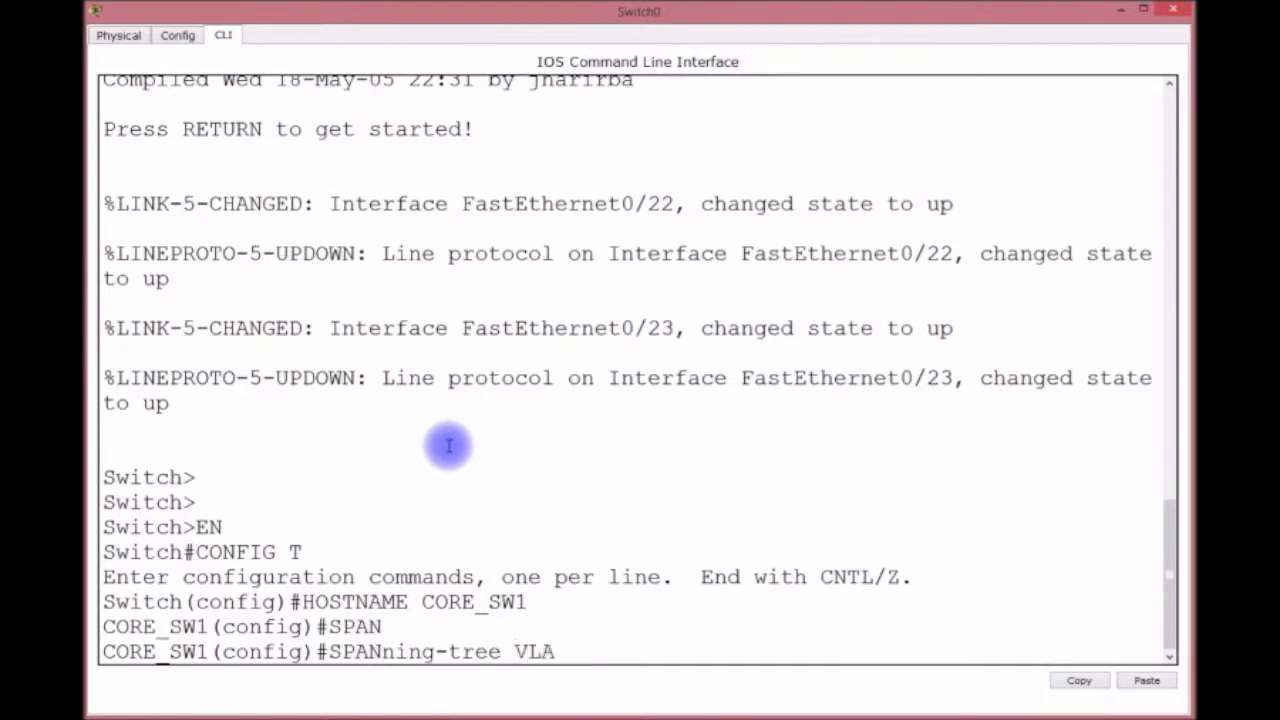
{"action": "type", "text": "N 1,10,20"}
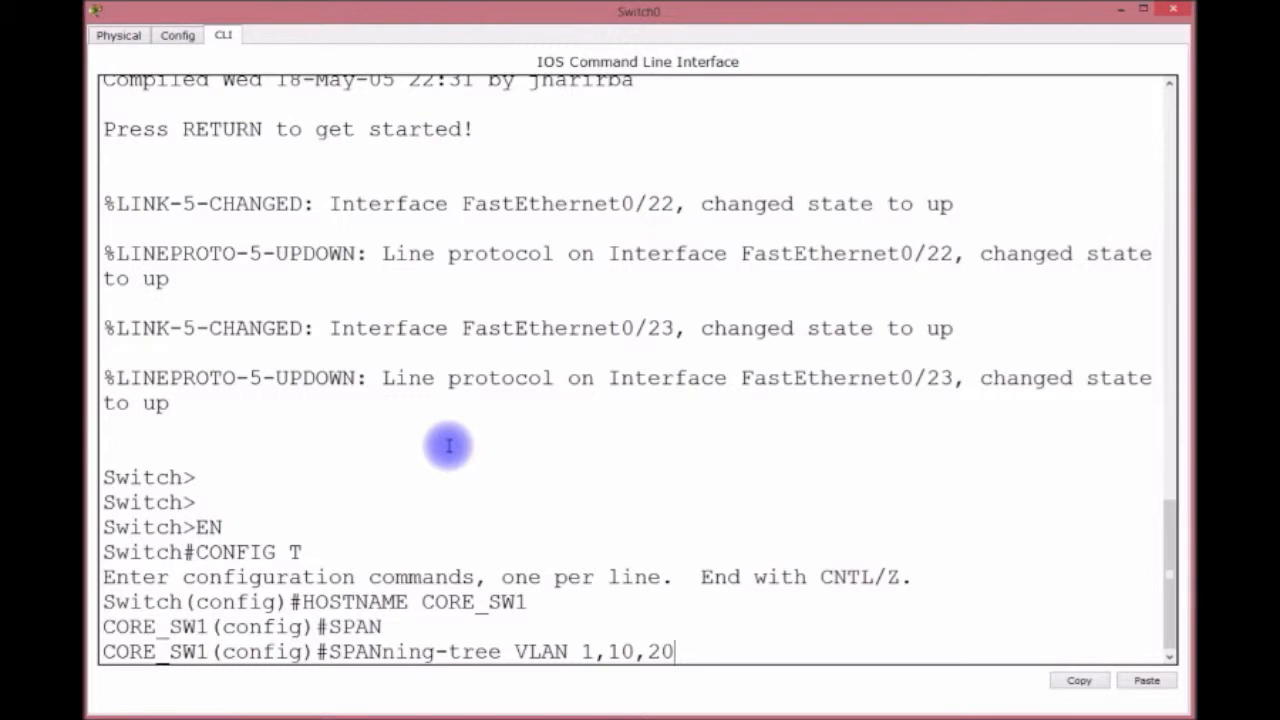
{"action": "type", "text": " PRIORITY 0"}
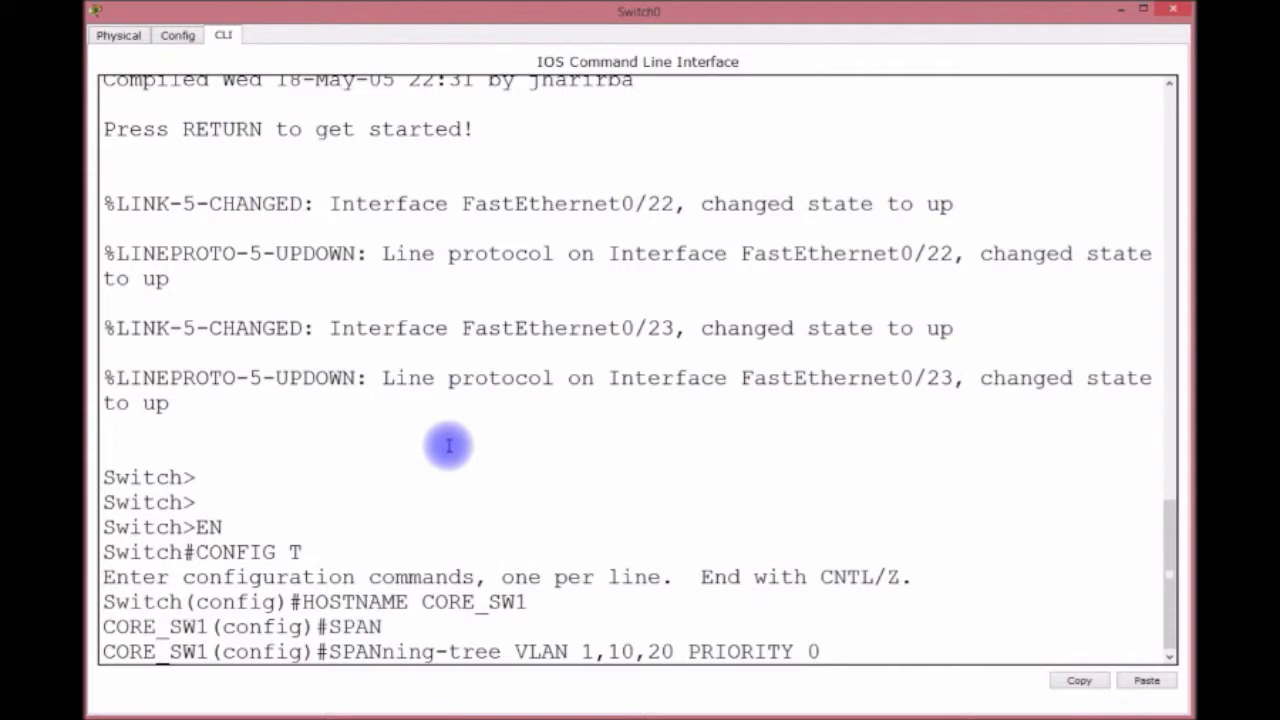
{"action": "key", "text": "Return"}
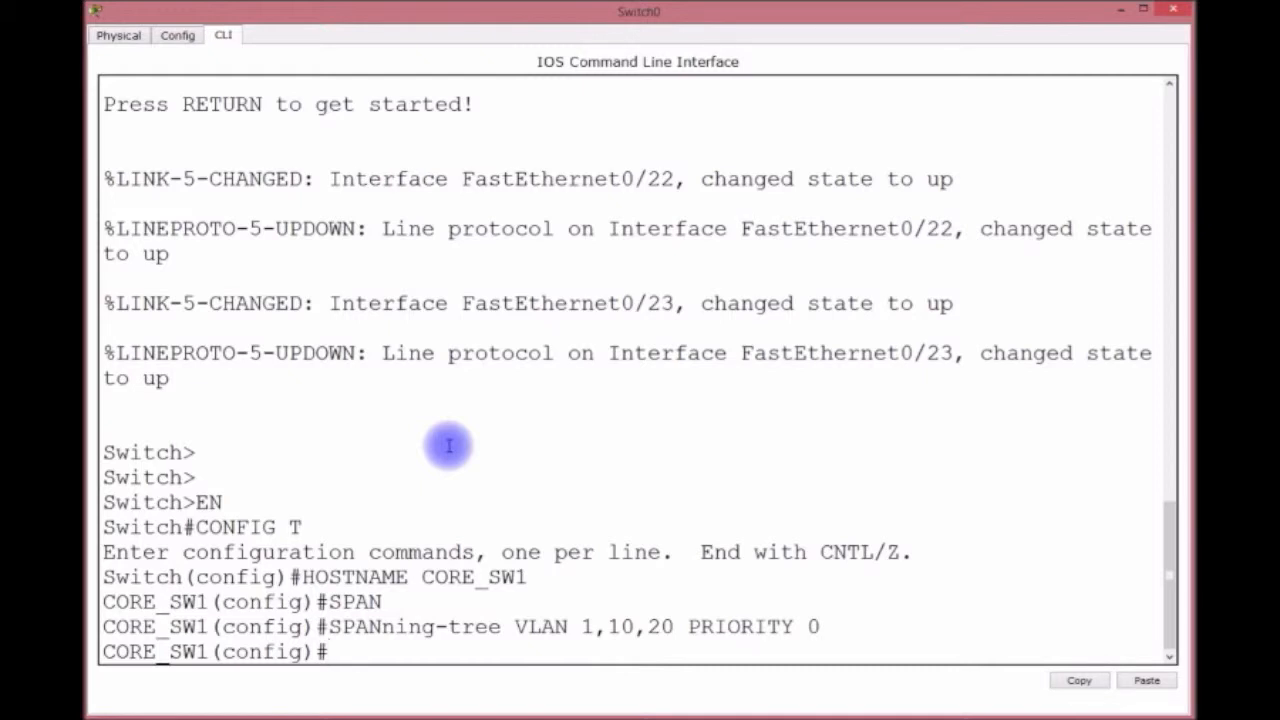
Create VLAN 10 on CORE_SW1 and name it FACULTY
{"action": "type", "text": "VLAN 10"}
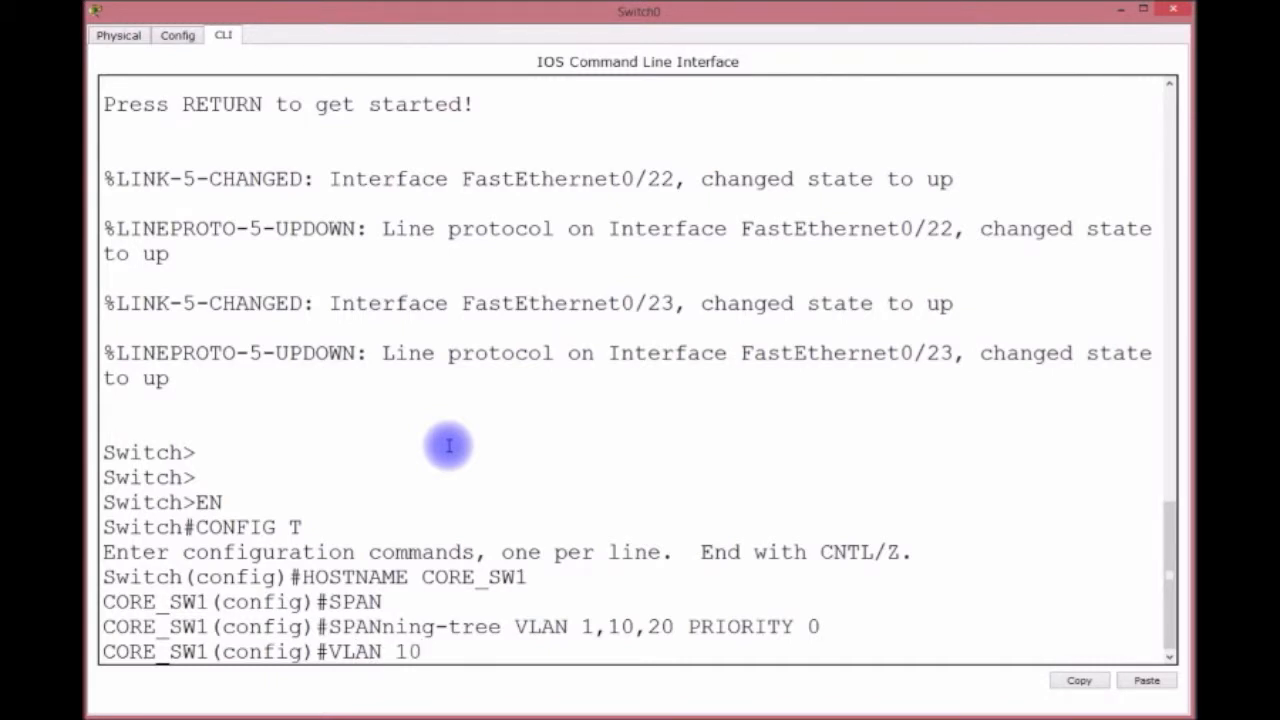
{"action": "key", "text": "Return"}
{"action": "type", "text": "NMA"}
{"action": "key", "text": "BackSpace"}
{"action": "key", "text": "BackSpace"}
{"action": "key", "text": "BackSpace"}
{"action": "type", "text": "NAMEJ"}
{"action": "key", "text": "BackSpace"}
{"action": "key", "text": "BackSpace"}
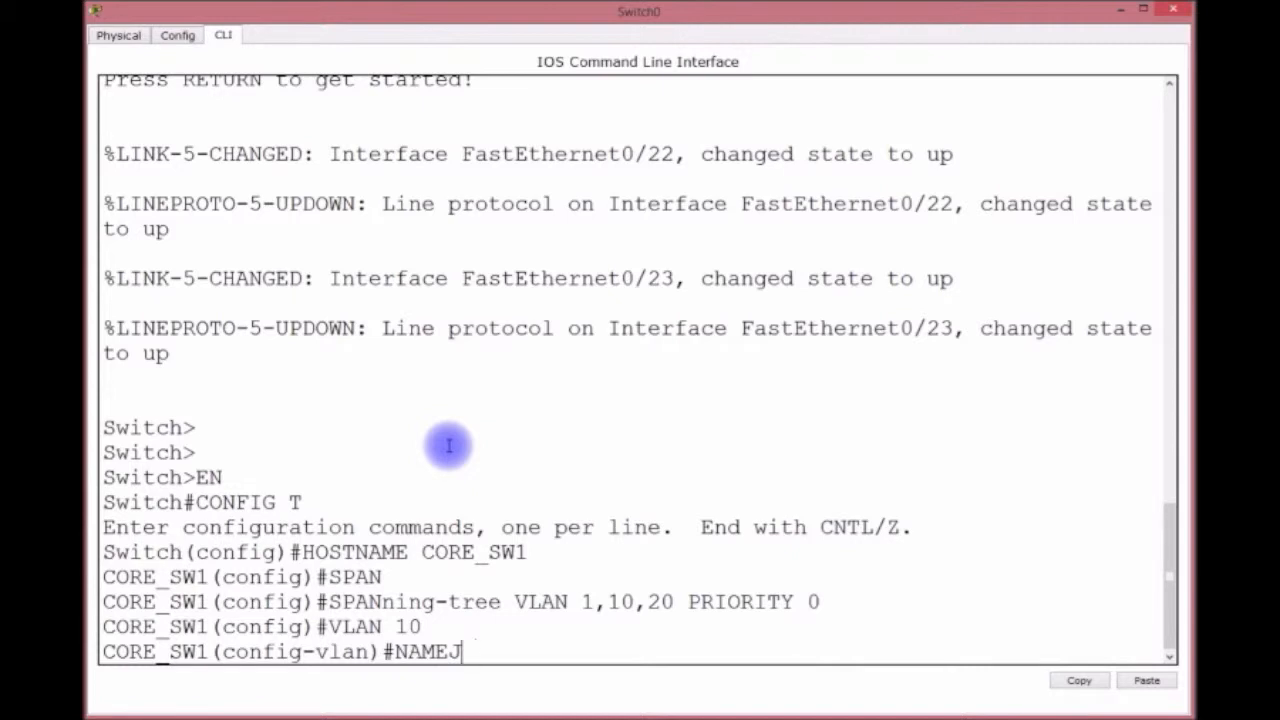
{"action": "type", "text": "FACULTY"}
{"action": "key", "text": "Return"}
Create VLAN 2 on CORE_SW1, name it STUDENTS, and exit VLAN configuration
{"action": "type", "text": "VLA"}
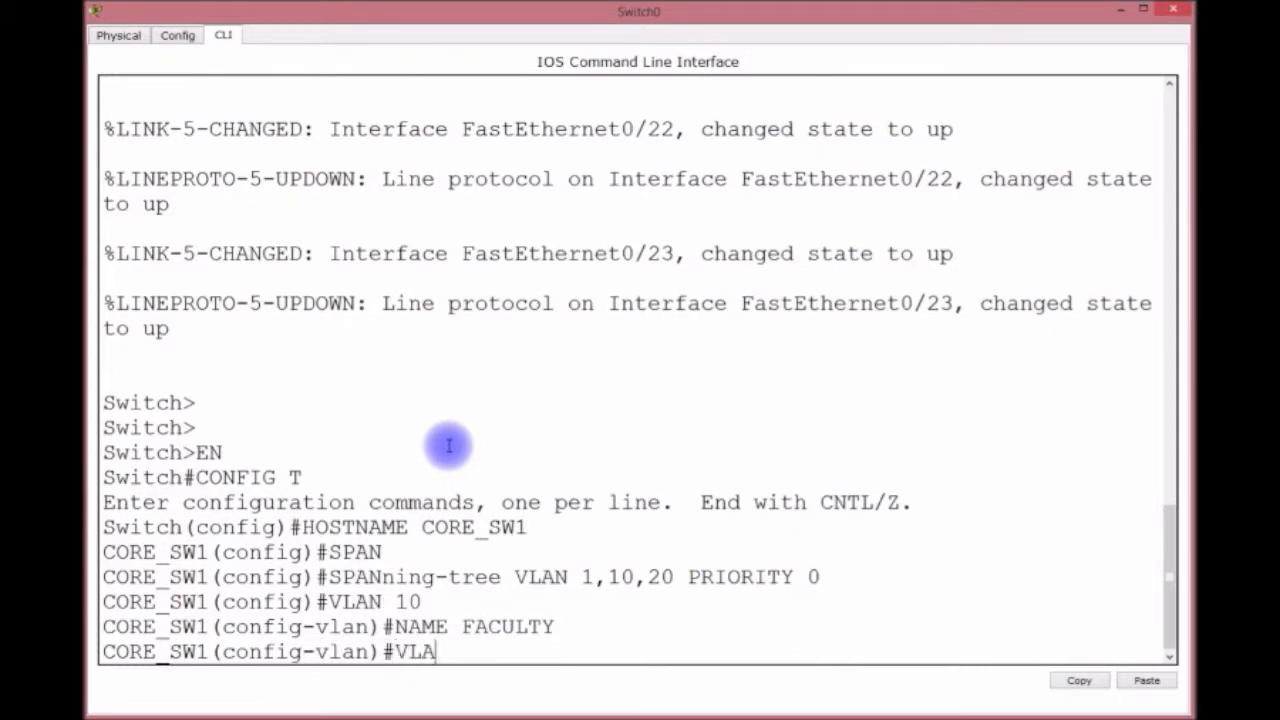
{"action": "type", "text": "N 2"}
{"action": "key", "text": "Return"}
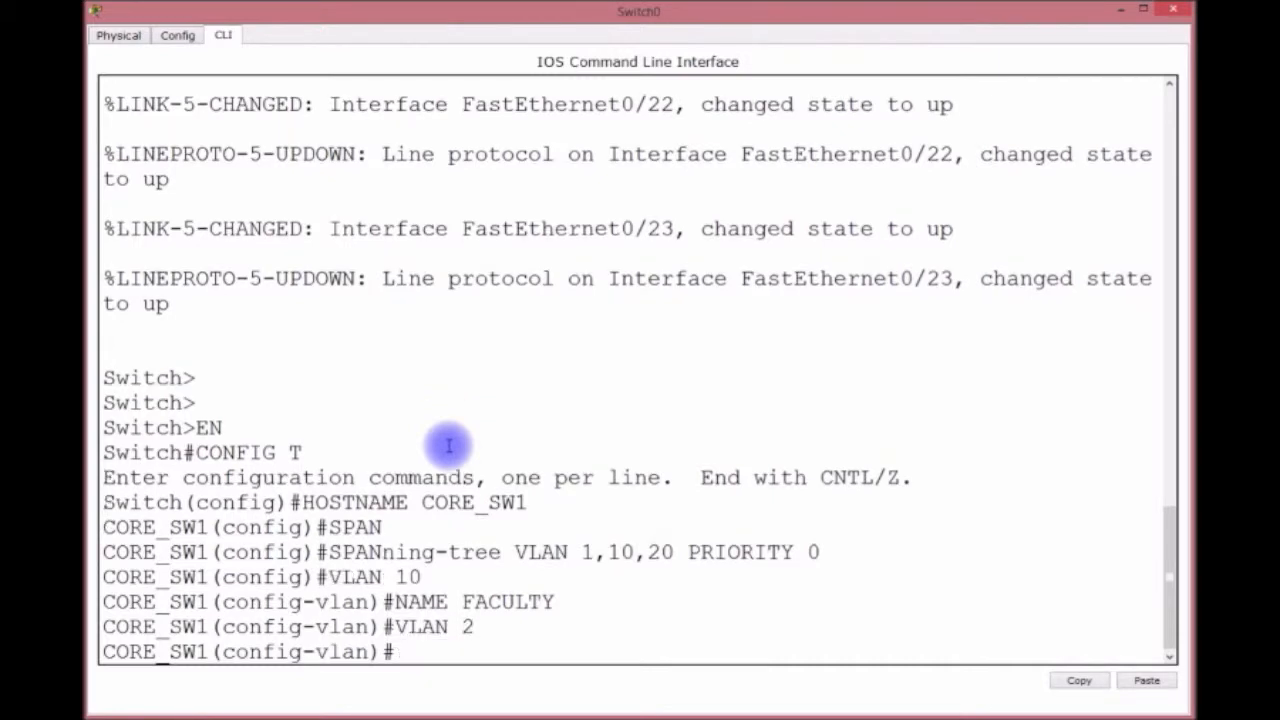
{"action": "type", "text": "NAME STUDENTS"}
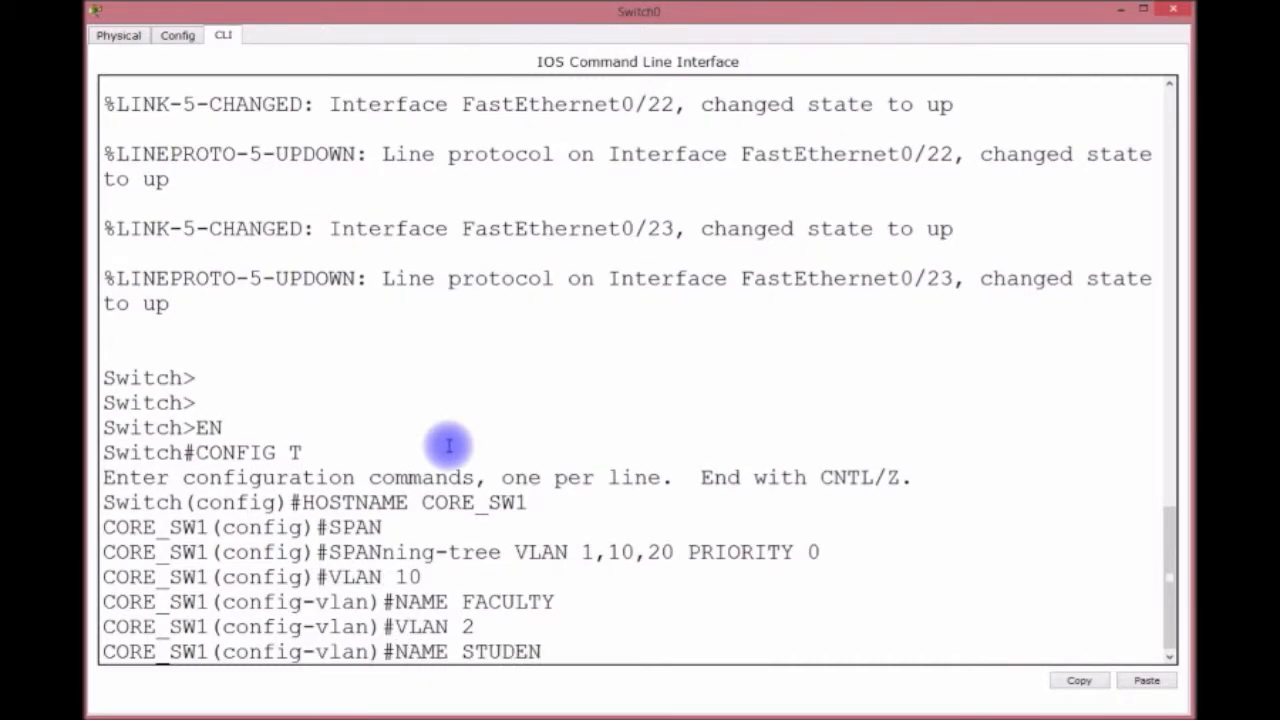
{"action": "key", "text": "Return"}
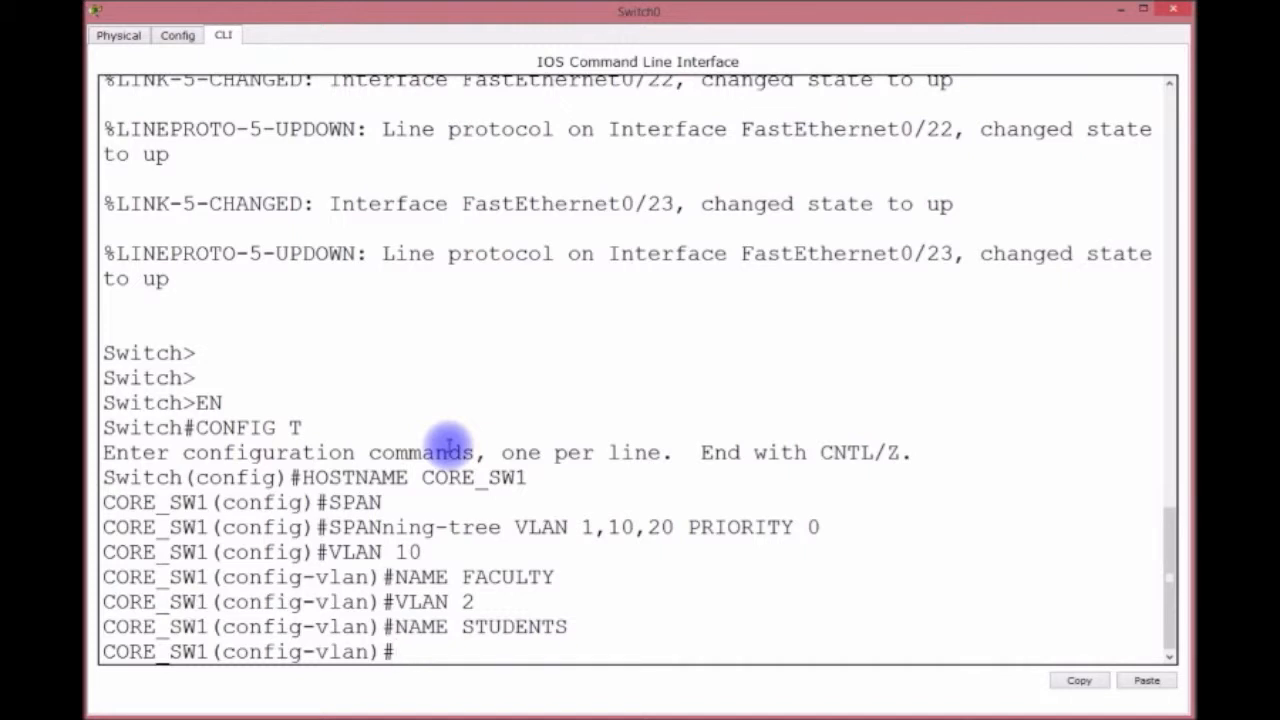
{"action": "type", "text": "EXIT"}
{"action": "key", "text": "Return"}
Show the VTP status of CORE_SW1 from configuration mode with DO SH VTP STATUS and check the operating mode
{"action": "type", "text": "SH "}
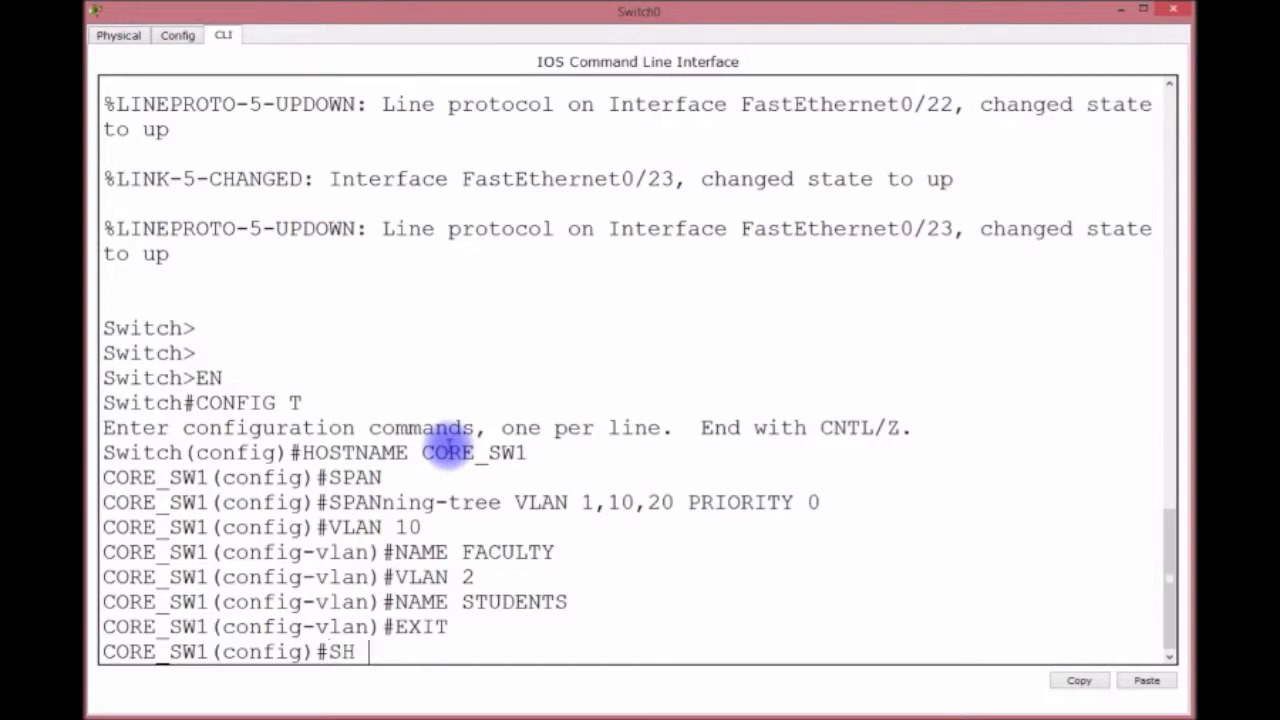
{"action": "type", "text": "VTP STATU"}
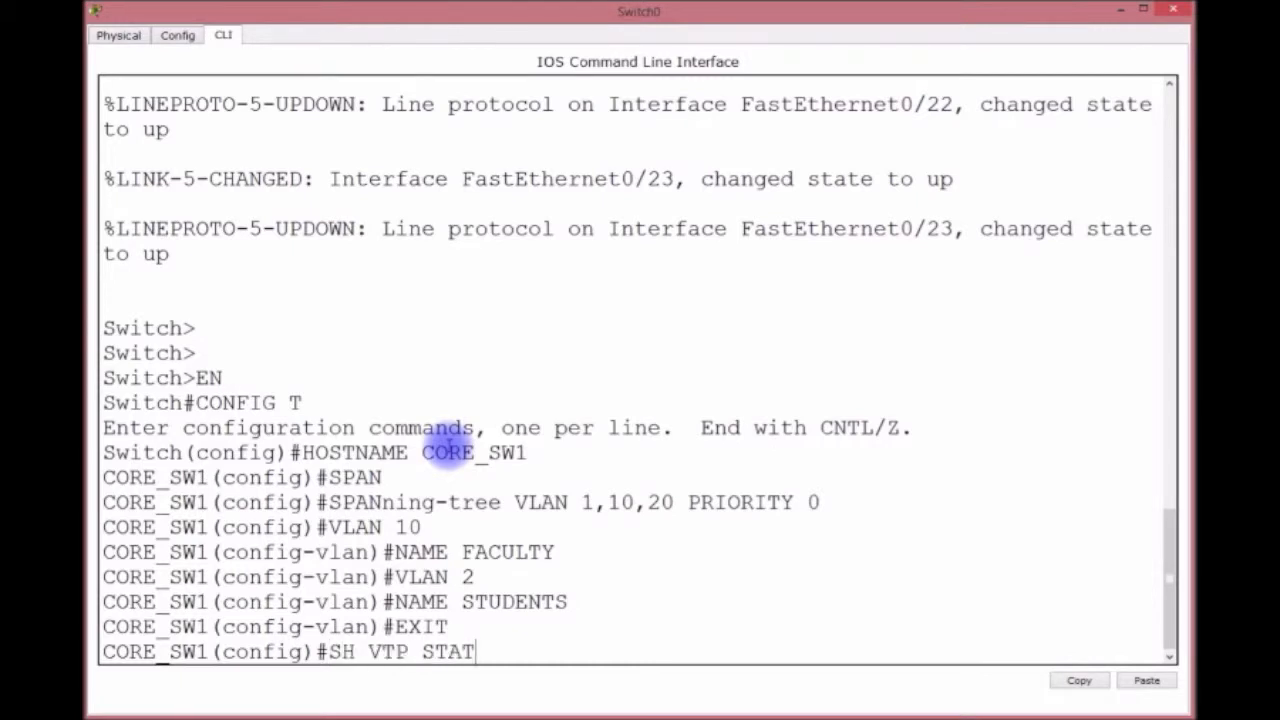
{"action": "key", "text": "BackSpace"}
{"action": "key", "text": "BackSpace"}
{"action": "key", "text": "BackSpace"}
{"action": "key", "text": "BackSpace"}
{"action": "key", "text": "BackSpace"}
{"action": "key", "text": "BackSpace"}
{"action": "key", "text": "BackSpace"}
{"action": "key", "text": "BackSpace"}
{"action": "key", "text": "BackSpace"}
{"action": "key", "text": "BackSpace"}
{"action": "key", "text": "BackSpace"}
{"action": "key", "text": "BackSpace"}
{"action": "type", "text": "DO SH VT"}
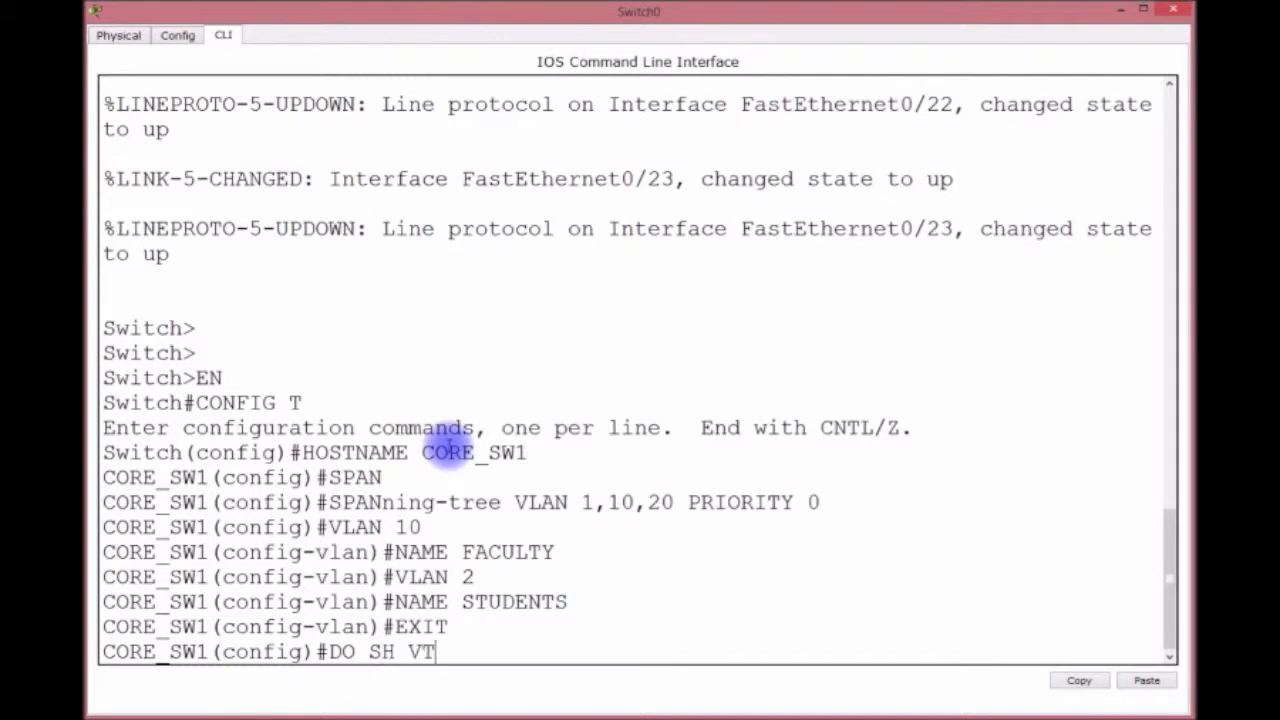
{"action": "type", "text": "P STATUS"}
{"action": "key", "text": "Return"}
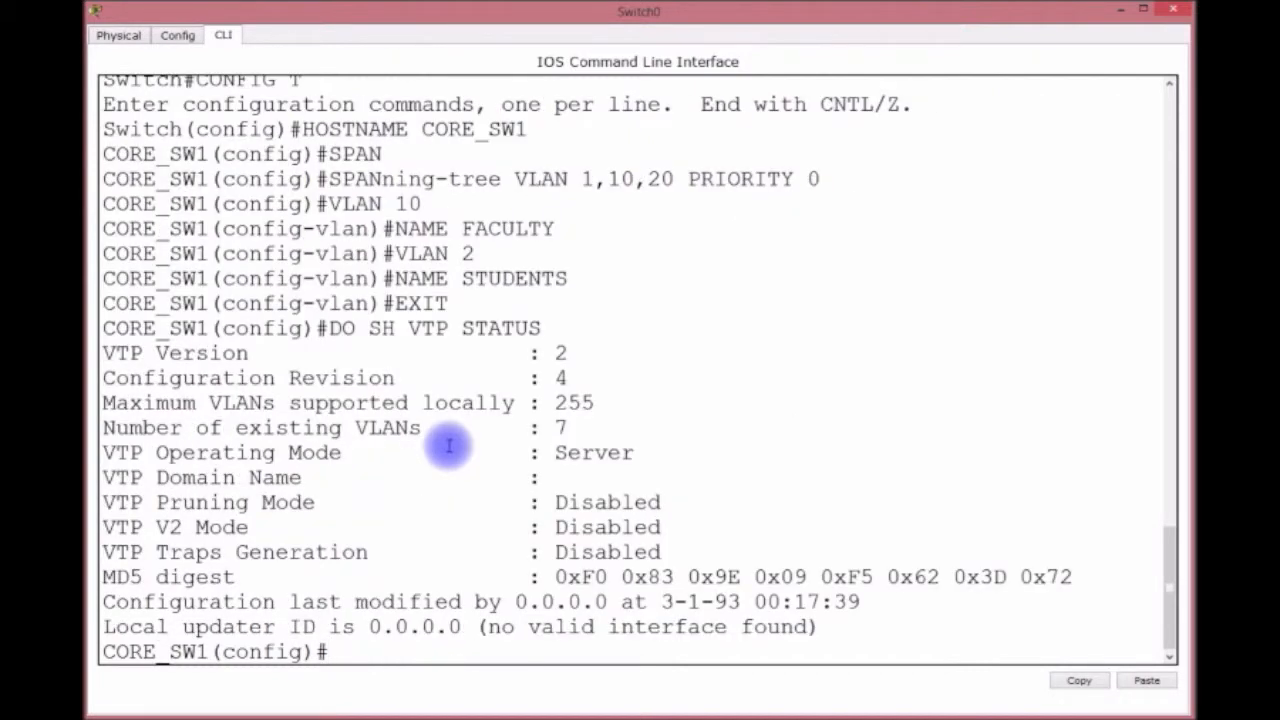
{"action": "left_click_drag", "start_coordinate": [642, 456], "coordinate": [540, 456]}
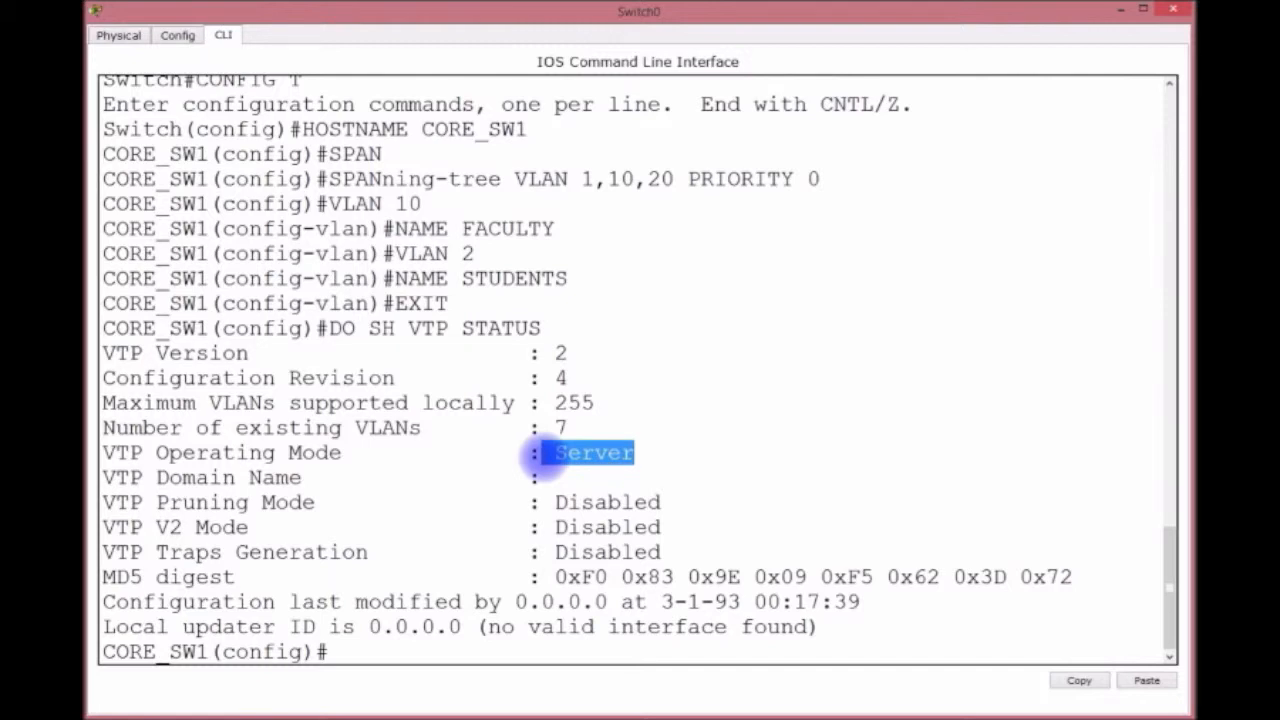
List the available VTP options and set the VTP domain name of CORE_SW1 to LAZ
{"action": "type", "text": "VTP D"}
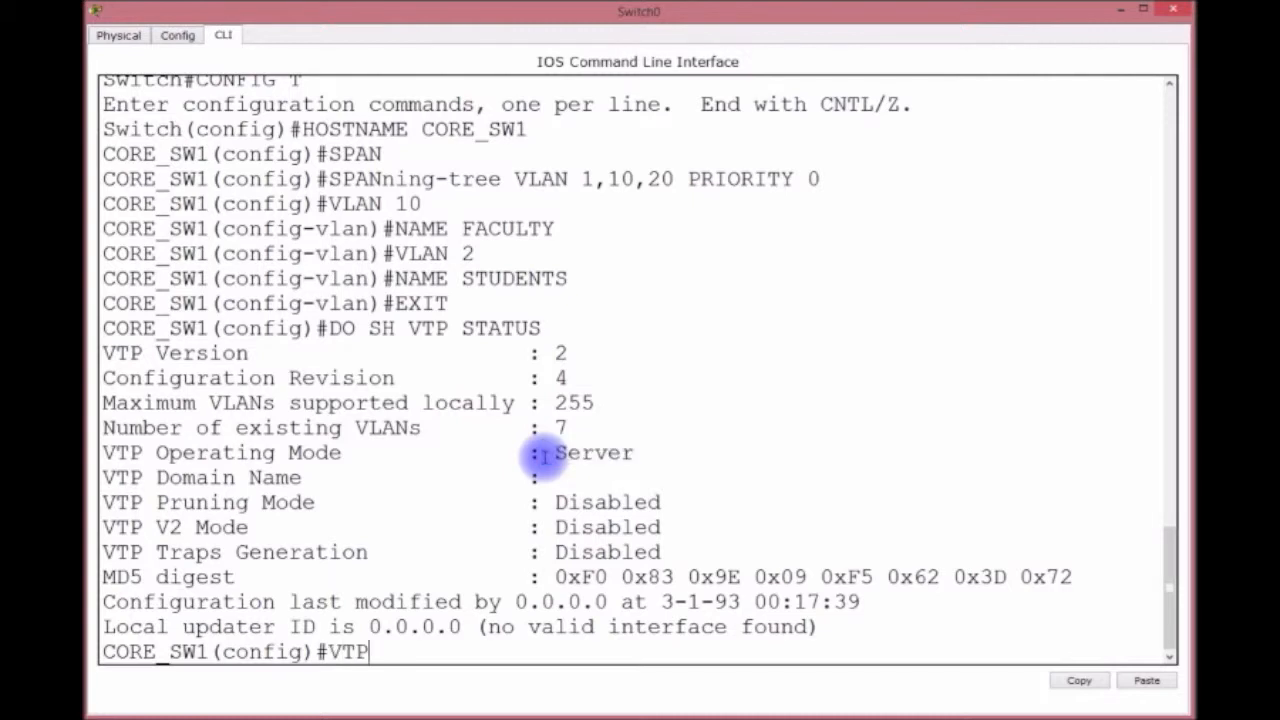
{"action": "key", "text": "BackSpace"}
{"action": "type", "text": "NAME"}
{"action": "key", "text": "BackSpace"}
{"action": "key", "text": "BackSpace"}
{"action": "key", "text": "BackSpace"}
{"action": "key", "text": "BackSpace"}
{"action": "type", "text": "?DOMA"}
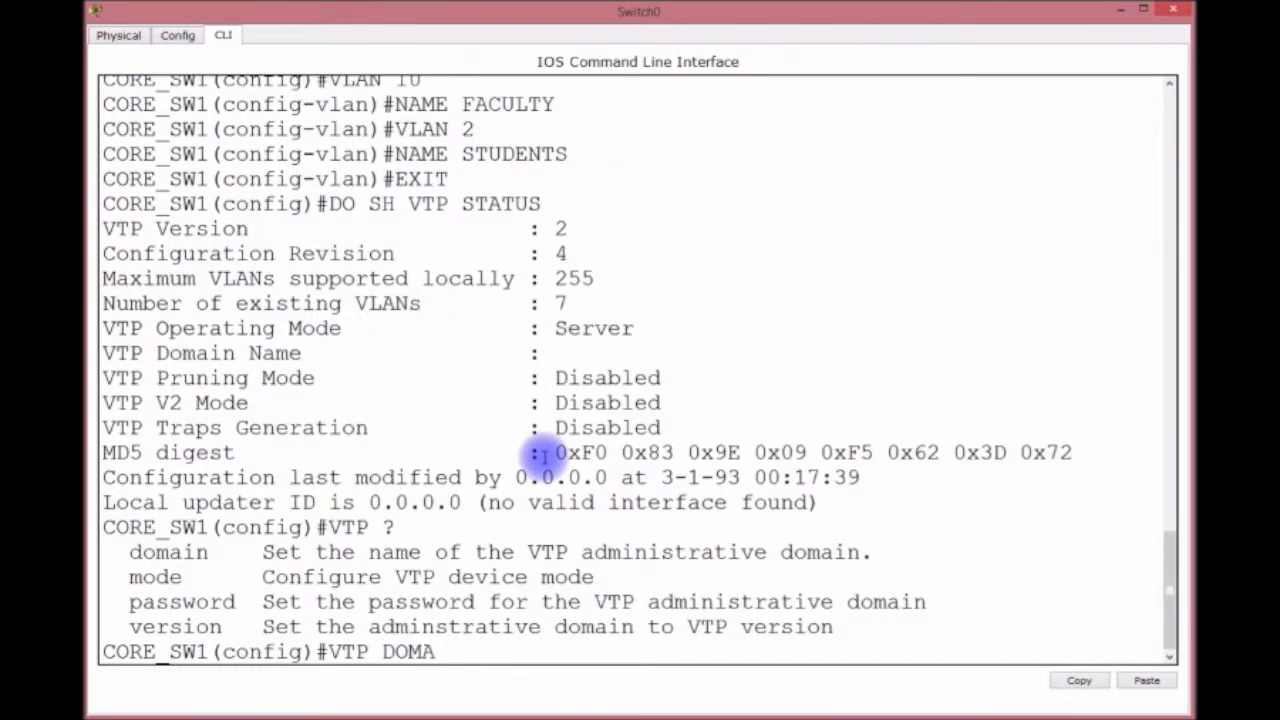
{"action": "type", "text": "IN LAZ"}
{"action": "key", "text": "Return"}
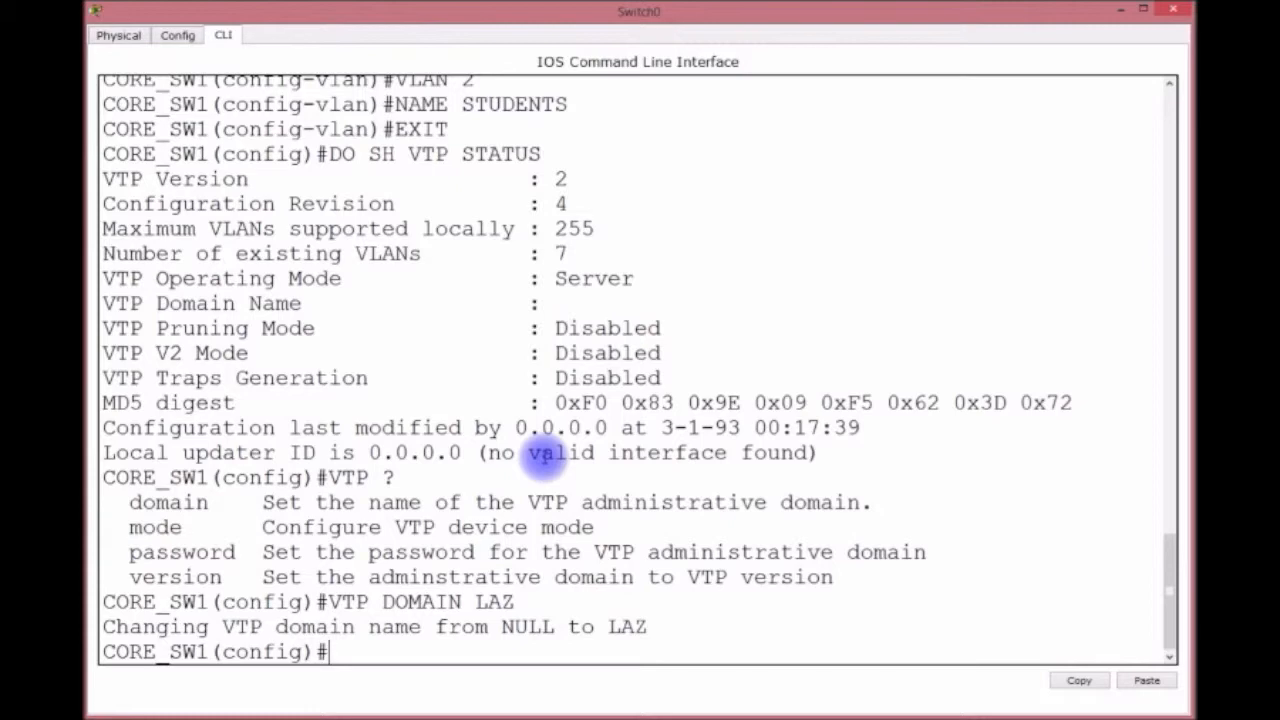
Show the VTP status again to check the domain name
{"action": "key", "text": "Up"}
{"action": "key", "text": "Up"}
{"action": "key", "text": "Return"}
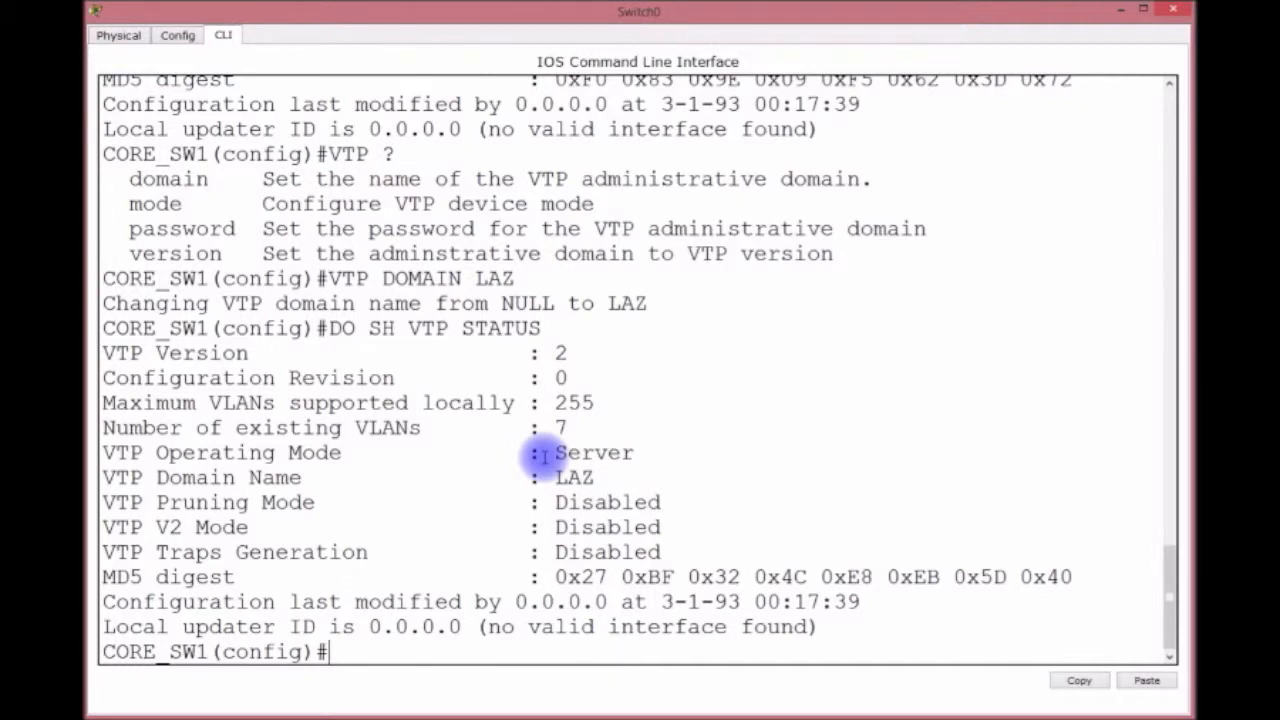
Check CORE_SW1's link ports in the topology and set interface range F0/22-24 to switchport mode trunk
{"action": "left_click_drag", "start_coordinate": [857, 12], "coordinate": [790, 298]}
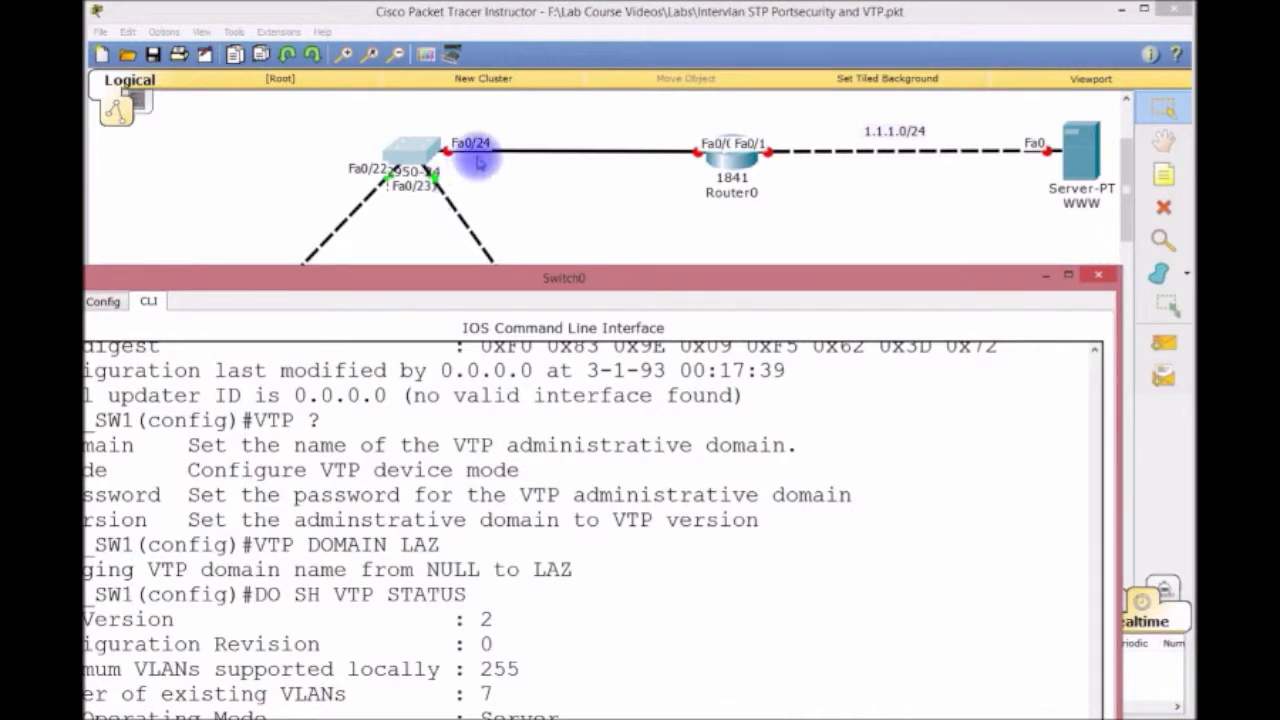
{"action": "left_click_drag", "start_coordinate": [657, 277], "coordinate": [737, 14]}
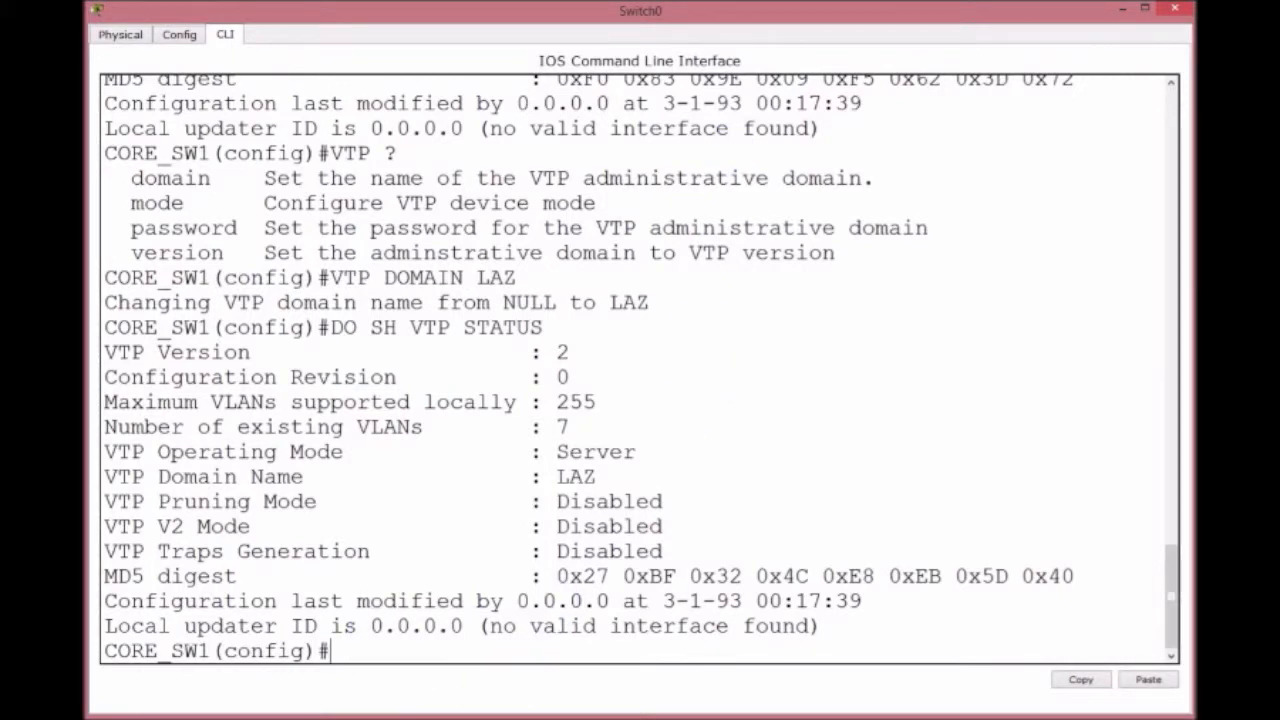
{"action": "type", "text": "INT RANGE F"}
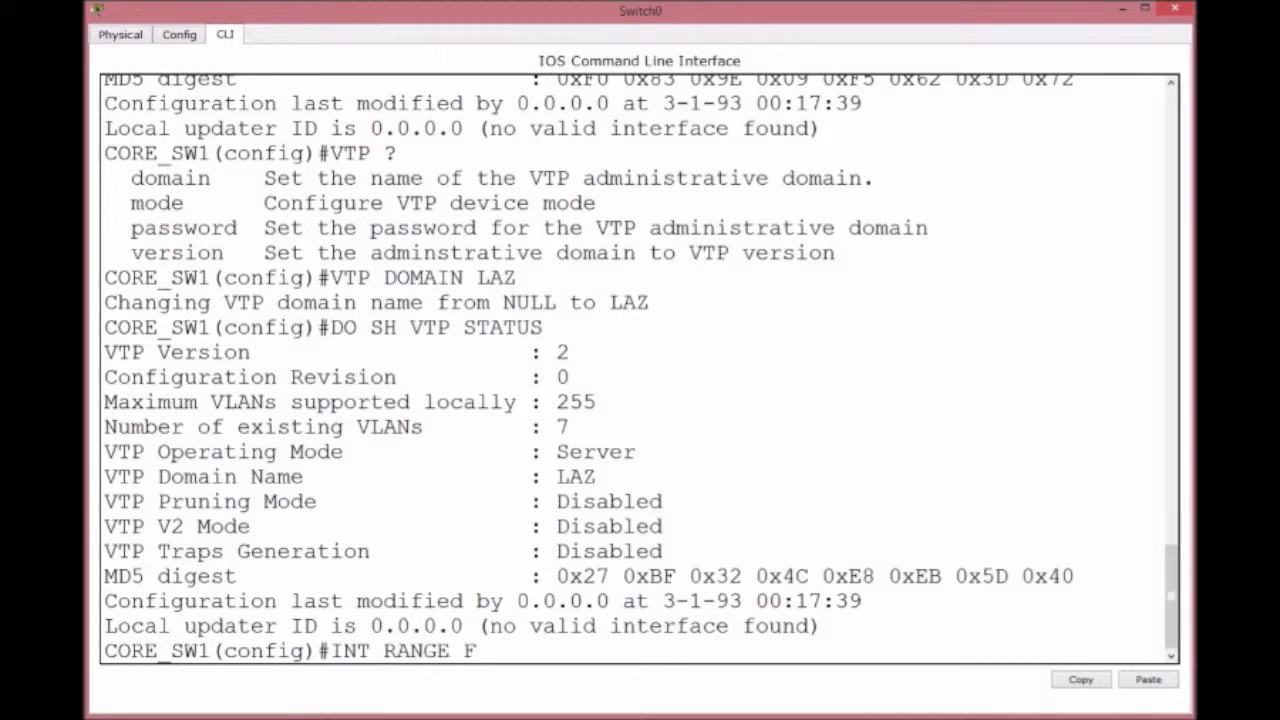
{"action": "type", "text": "0/22-24"}
{"action": "key", "text": "Return"}
{"action": "type", "text": "SWITCHPO"}
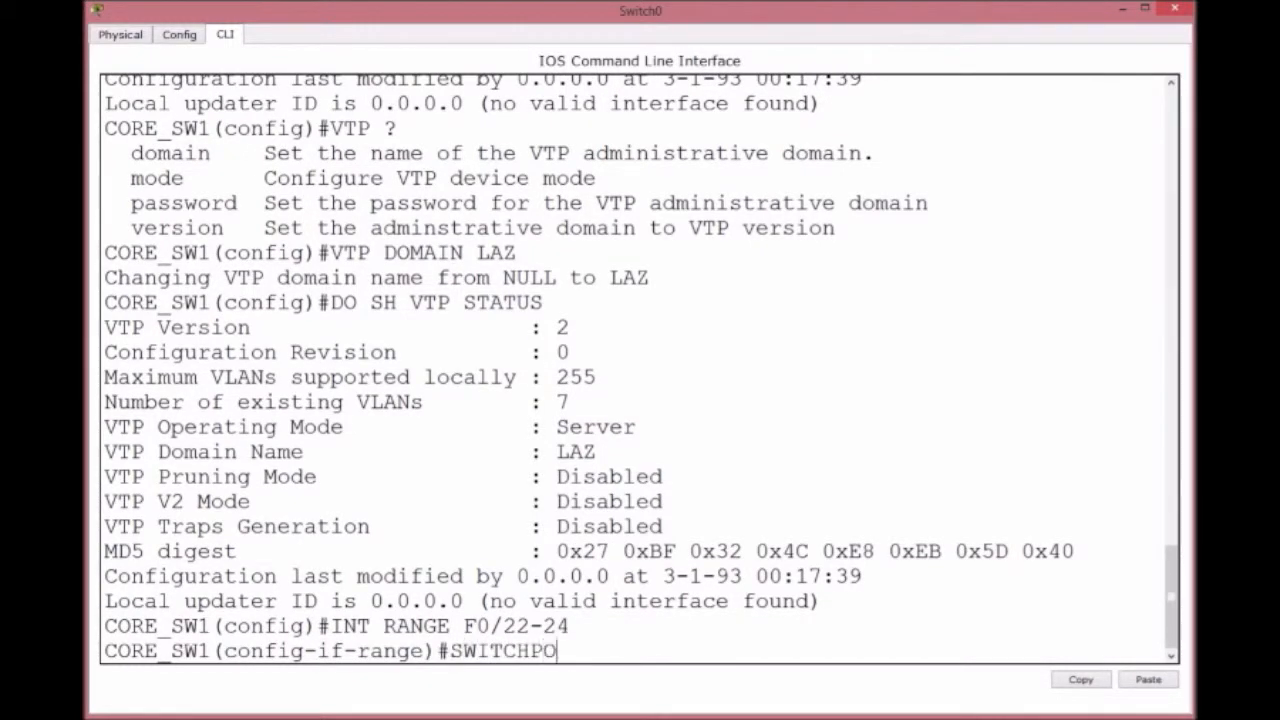
{"action": "type", "text": "RT MODE TRUNK"}
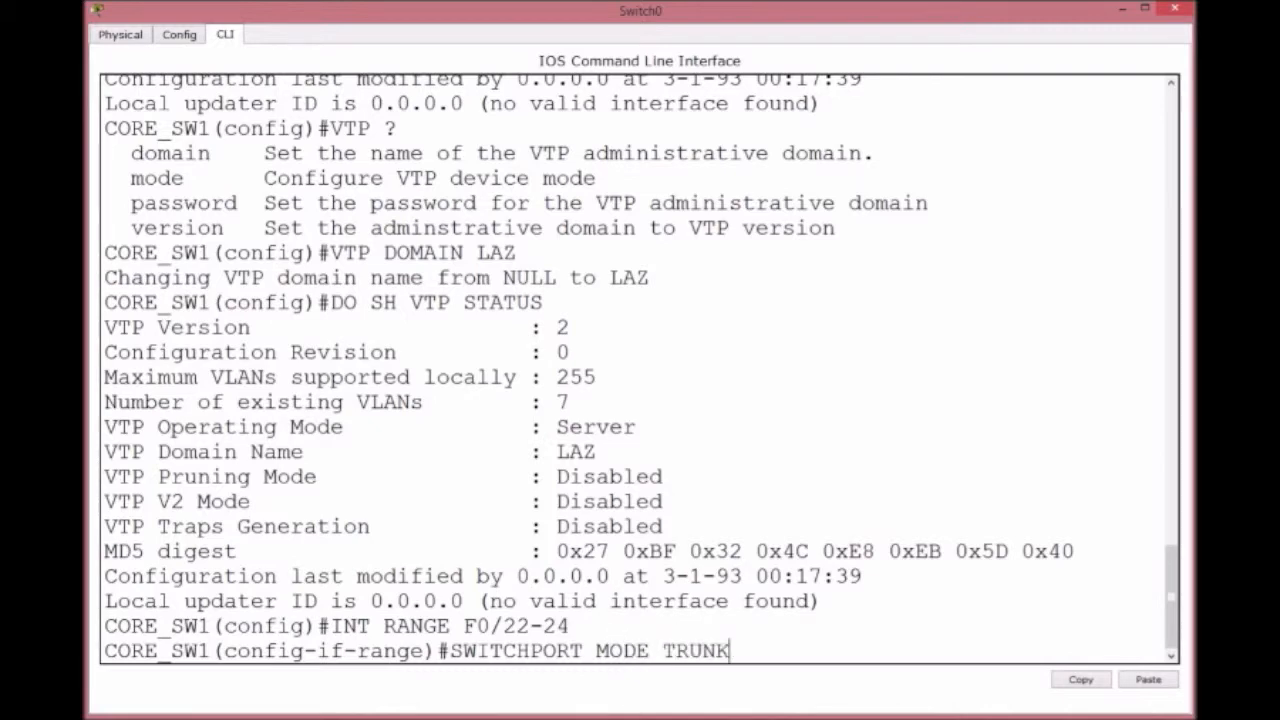
{"action": "key", "text": "Return"}
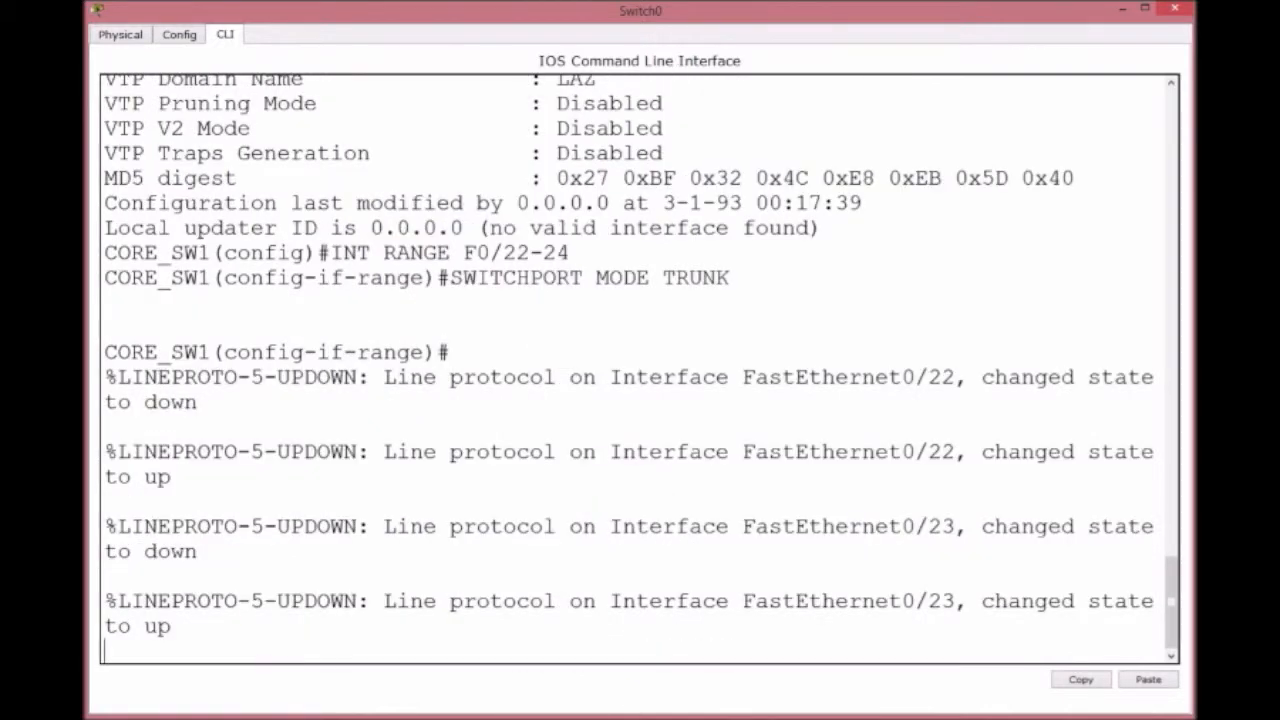
Save CORE_SW1's configuration with DO WR and leave interface-range configuration for privileged EXEC mode
{"action": "key", "text": "Return"}
{"action": "type", "text": "DO WR"}
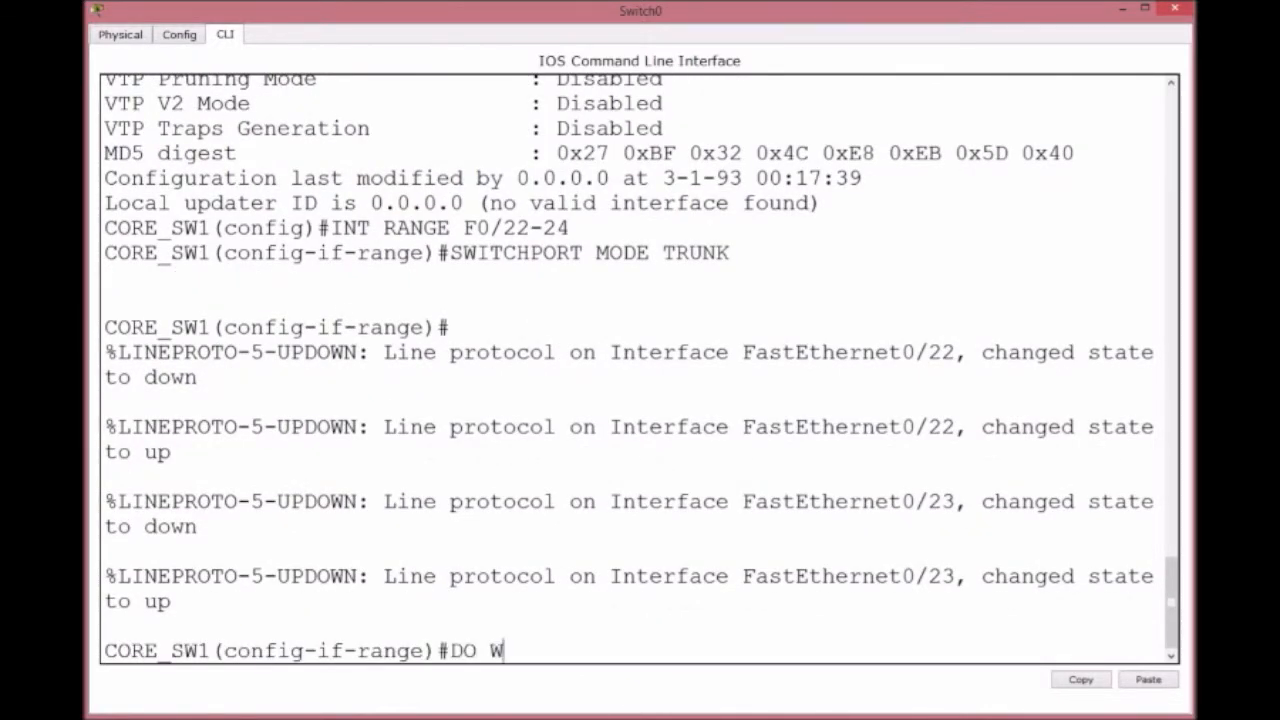
{"action": "key", "text": "Return"}
{"action": "type", "text": "z"}
{"action": "key", "text": "Return"}
{"action": "key", "text": "Return"}
{"action": "key", "text": "Return"}
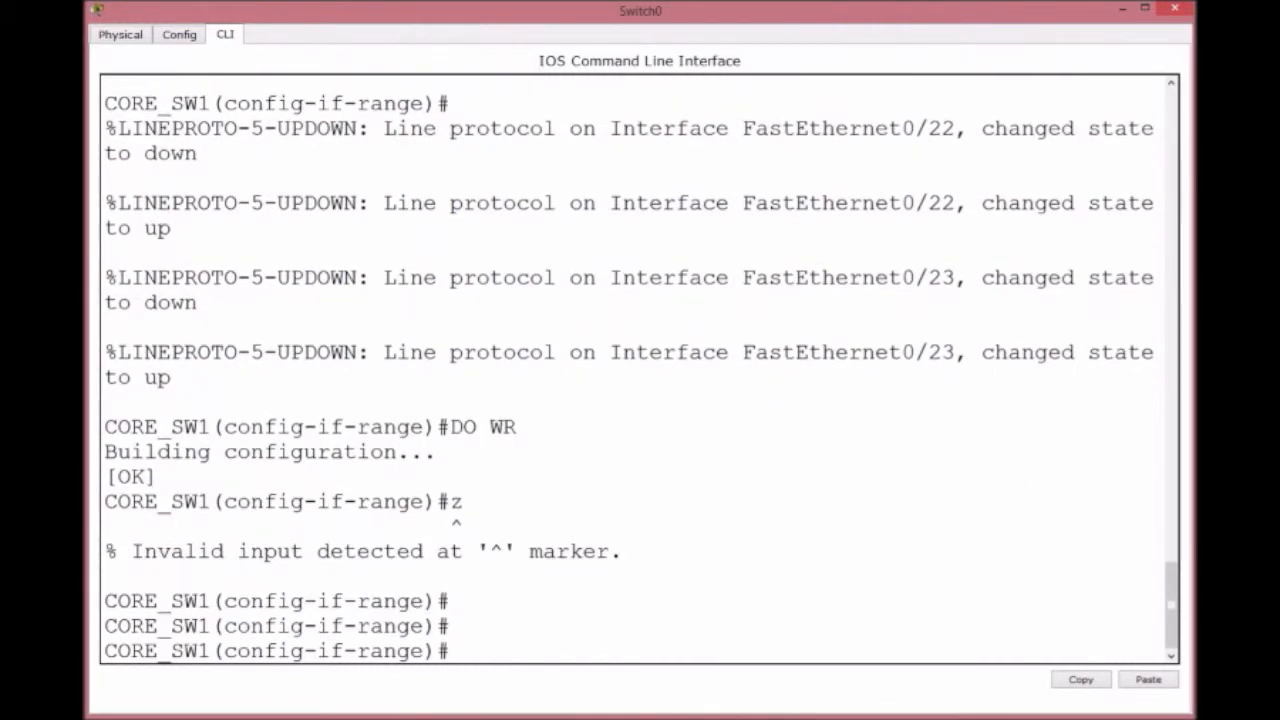
{"action": "key", "text": "ctrl+z"}
{"action": "key", "text": "Return"}
{"action": "key", "text": "Return"}
{"action": "key", "text": "Return"}
Show the VLAN table of CORE_SW1 with SH VLAN, check the VLANs and their ports, and quit the listing
{"action": "type", "text": "SH"}
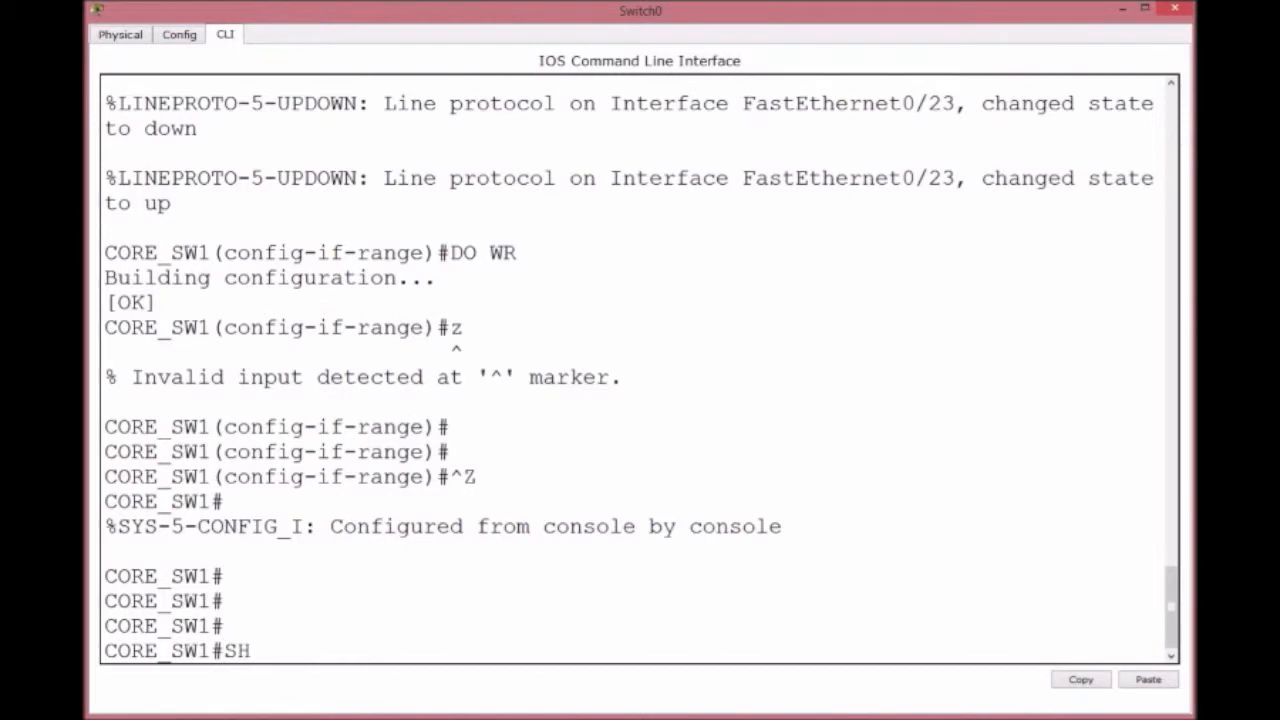
{"action": "type", "text": " VLAN"}
{"action": "key", "text": "Return"}
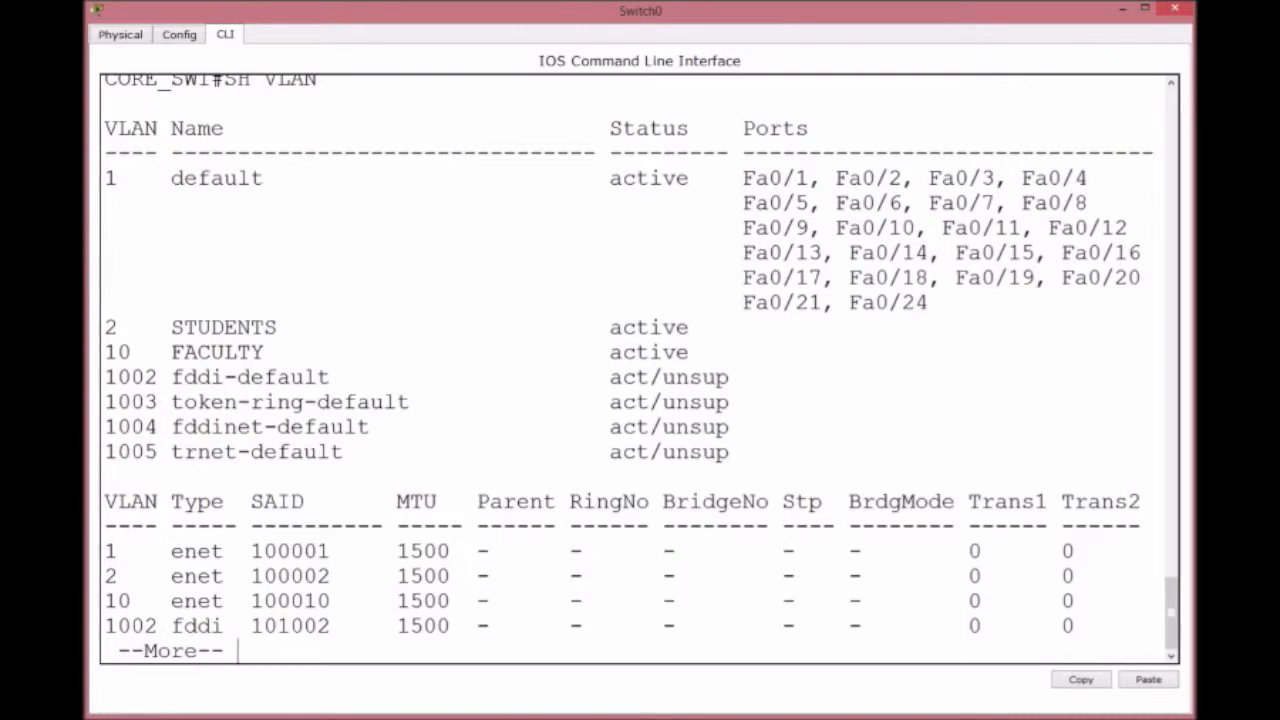
{"action": "type", "text": "q"}
Show the trunk interfaces of CORE_SW1 with SH INT TRUNK
{"action": "type", "text": "SH IN"}
{"action": "type", "text": "T TRUNK"}
{"action": "key", "text": "Return"}
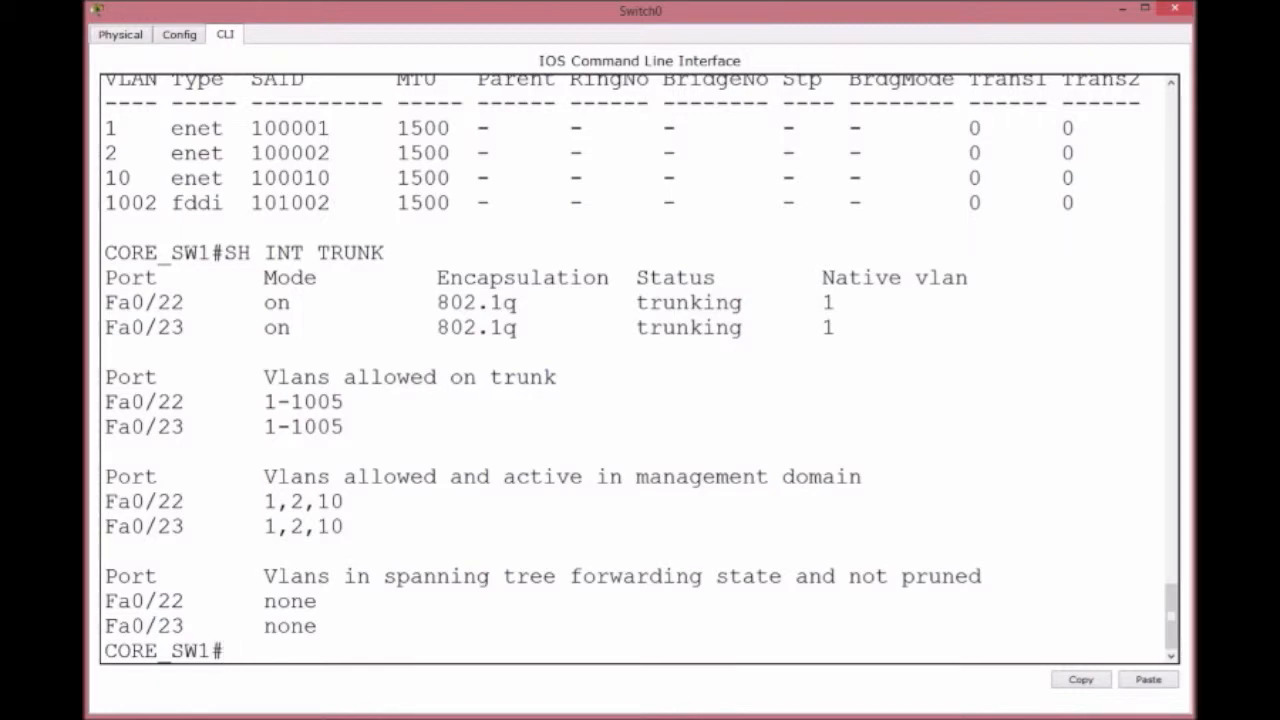
Show CORE_SW1's spanning-tree status with SH SPAnning-tree and examine the root and bridge IDs of VLAN0001
{"action": "type", "text": "SH SPA"}
{"action": "key", "text": "Tab"}
{"action": "key", "text": "Return"}
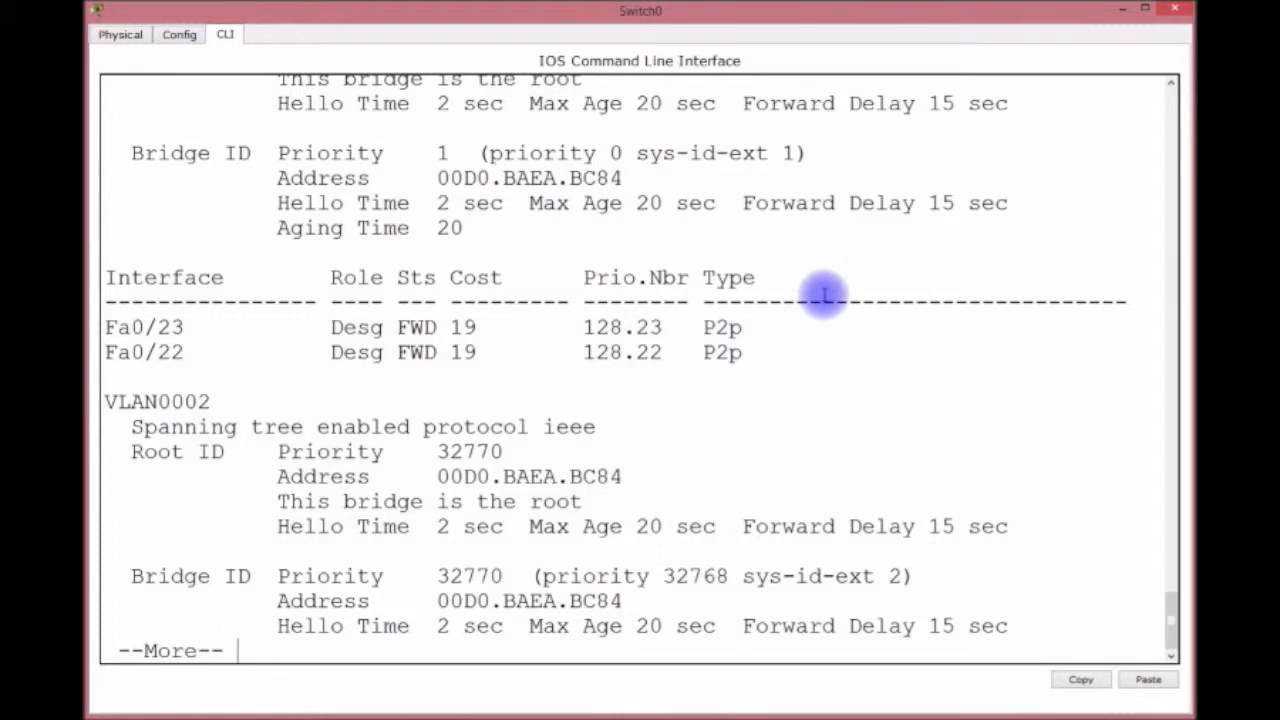
{"action": "scroll", "coordinate": [820, 294], "scroll_direction": "up", "scroll_amount": 5}
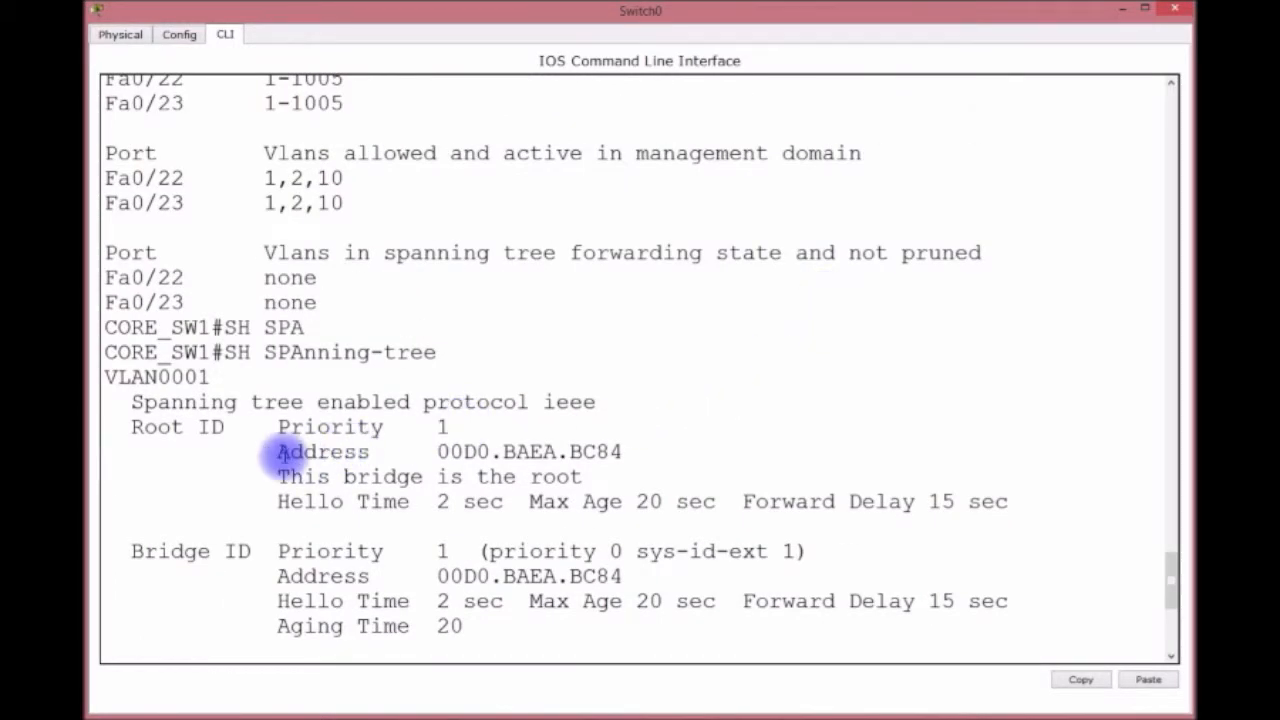
{"action": "scroll", "coordinate": [286, 455], "scroll_direction": "down", "scroll_amount": 1}
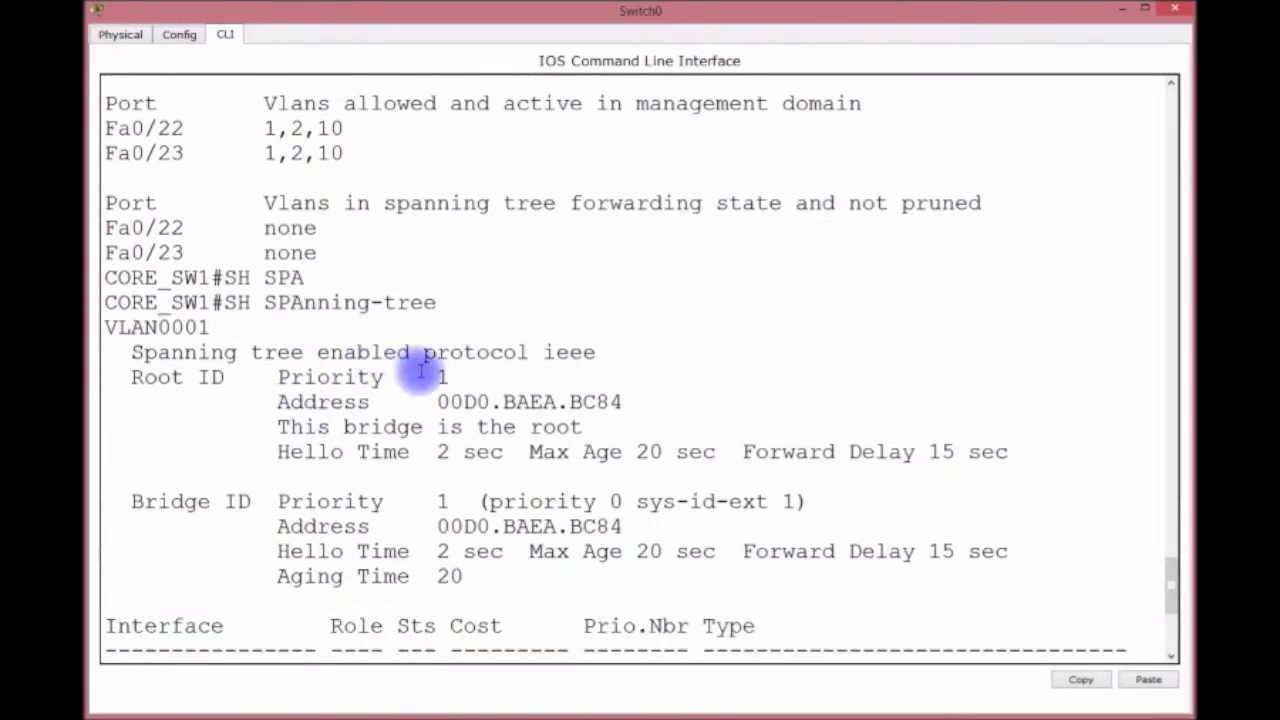
{"action": "scroll", "coordinate": [645, 460], "scroll_direction": "down", "scroll_amount": 6}
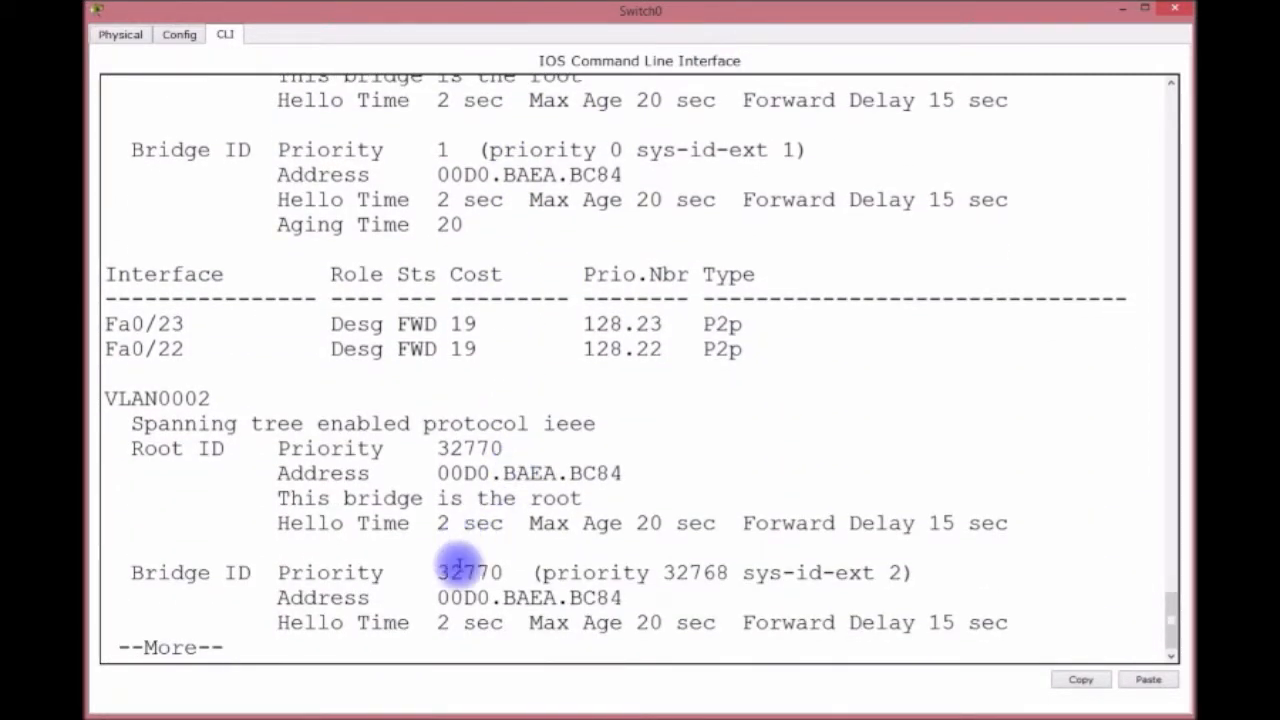
Page through the rest of the spanning-tree listing, checking root priority and port roles for VLAN0002 and VLAN0010
{"action": "key", "text": "Return"}
{"action": "key", "text": "Return"}
{"action": "key", "text": "Return"}
{"action": "key", "text": "Return"}
{"action": "key", "text": "Return"}
{"action": "key", "text": "Return"}
{"action": "key", "text": "Return"}
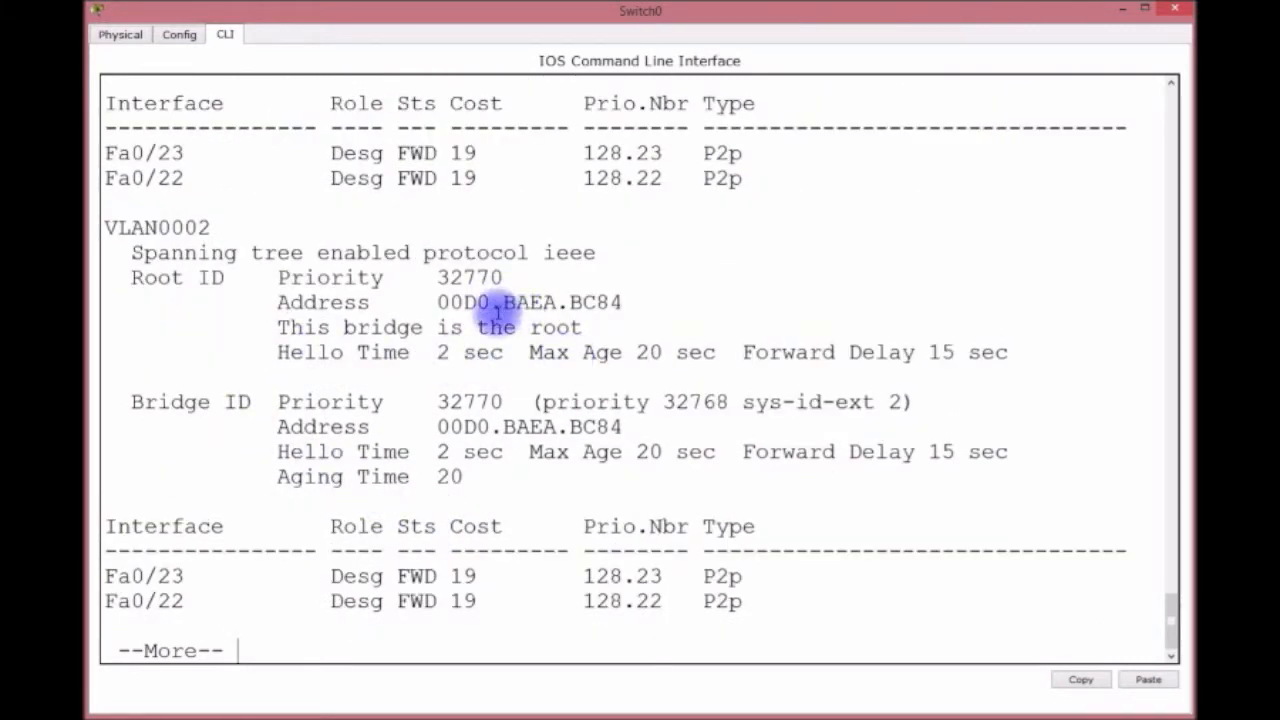
{"action": "key", "text": "Return"}
{"action": "key", "text": "Return"}
{"action": "key", "text": "Return"}
{"action": "key", "text": "Return"}
{"action": "key", "text": "Return"}
{"action": "key", "text": "Return"}
{"action": "key", "text": "Return"}
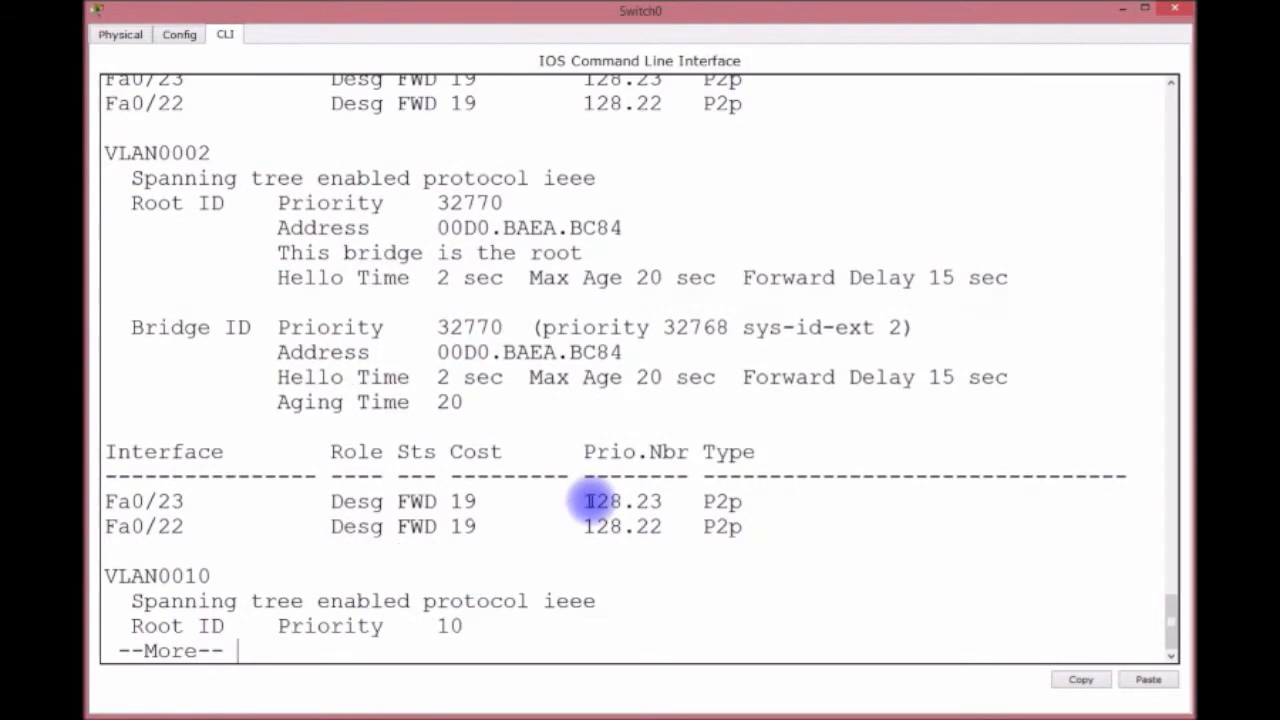
{"action": "key", "text": "Return"}
{"action": "key", "text": "Return"}
{"action": "key", "text": "Return"}
{"action": "key", "text": "Return"}
{"action": "key", "text": "Return"}
{"action": "key", "text": "Return"}
{"action": "key", "text": "Return"}
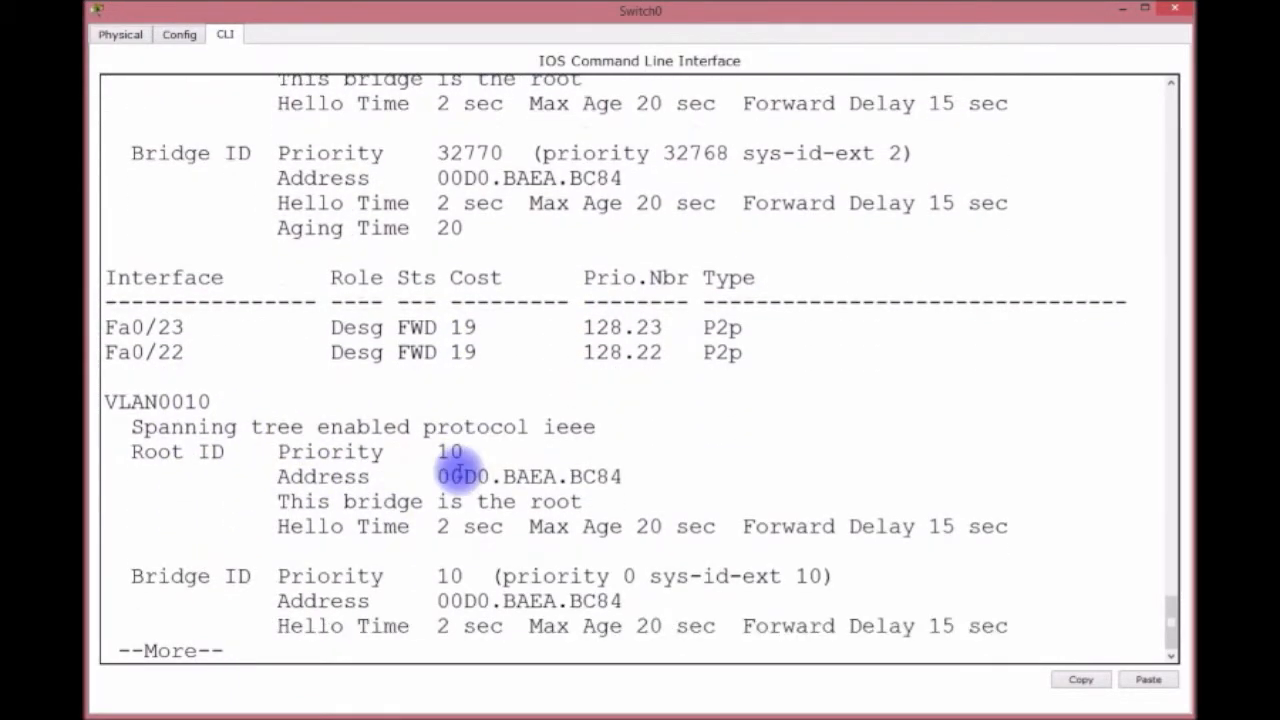
{"action": "key", "text": "Return"}
{"action": "key", "text": "Return"}
{"action": "key", "text": "Return"}
{"action": "key", "text": "Return"}
{"action": "key", "text": "Return"}
{"action": "key", "text": "Return"}
{"action": "key", "text": "Return"}
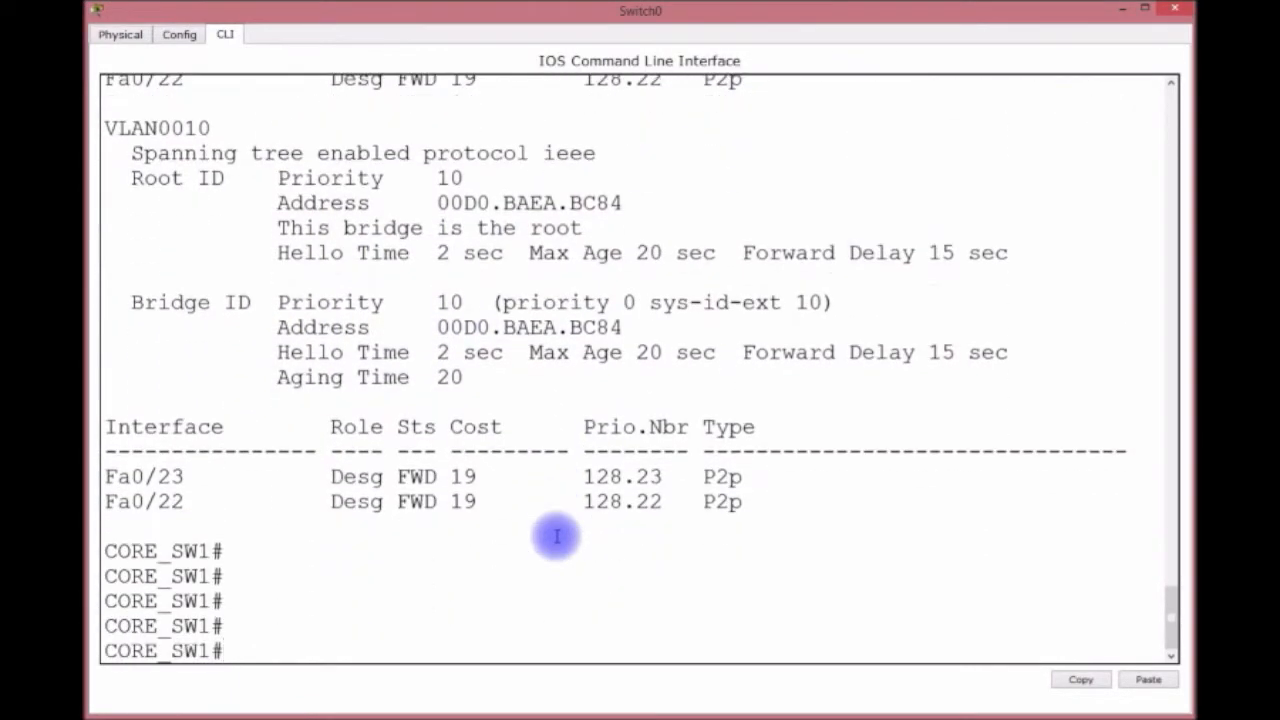
Review the whole spanning-tree listing again, comparing root priorities and port states across VLAN0001, VLAN0002 and VLAN0010
{"action": "scroll", "coordinate": [514, 494], "scroll_direction": "up", "scroll_amount": 3}
{"action": "scroll", "coordinate": [514, 494], "scroll_direction": "up", "scroll_amount": 4}
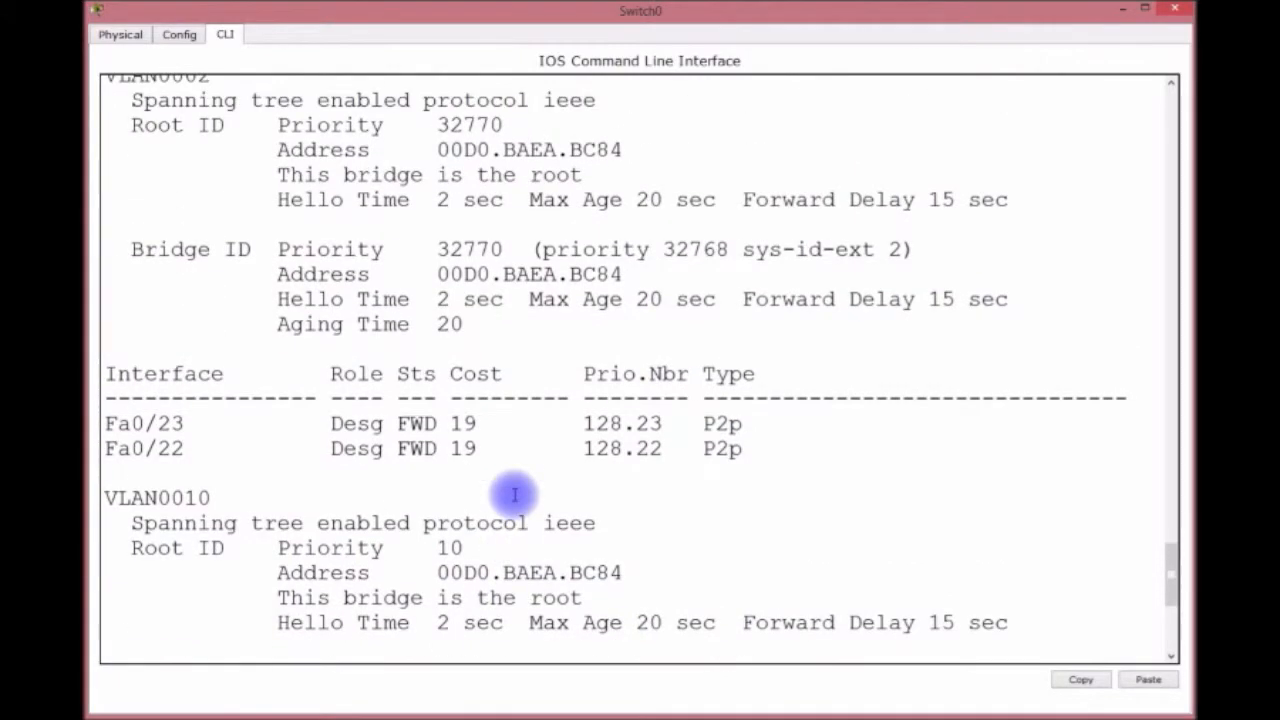
{"action": "scroll", "coordinate": [514, 494], "scroll_direction": "up", "scroll_amount": 1}
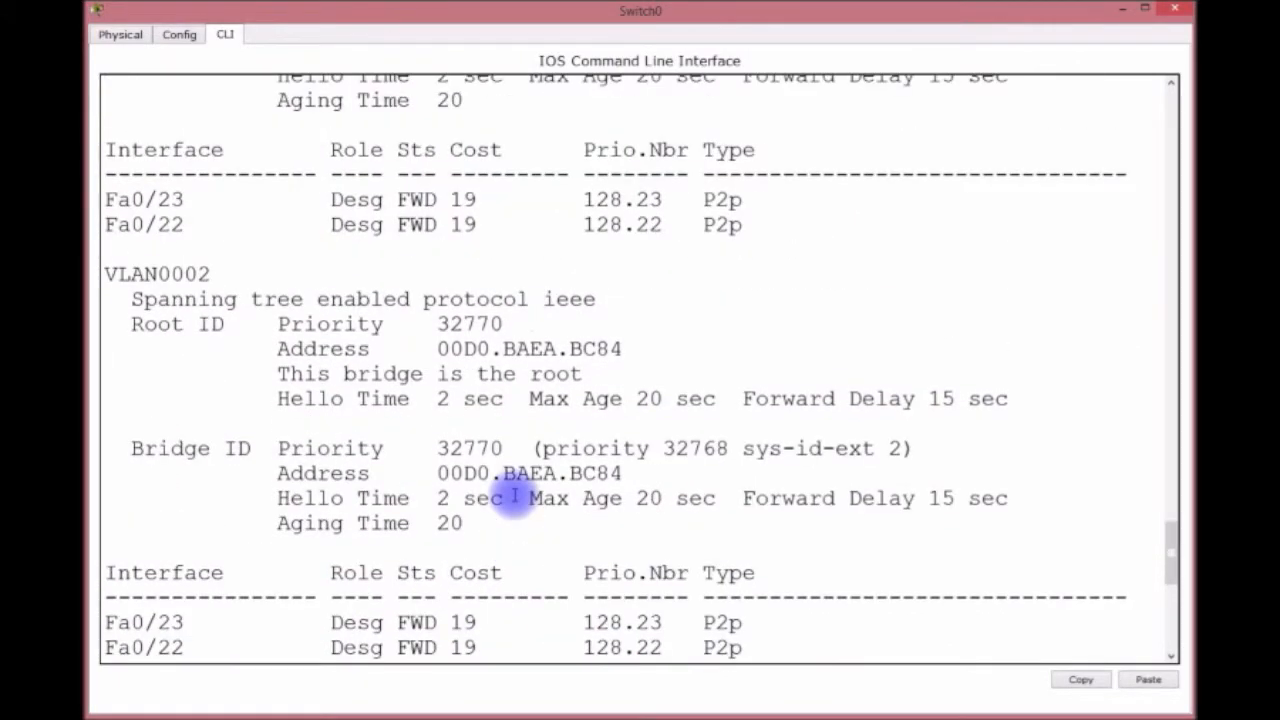
{"action": "scroll", "coordinate": [543, 551], "scroll_direction": "down", "scroll_amount": 3}
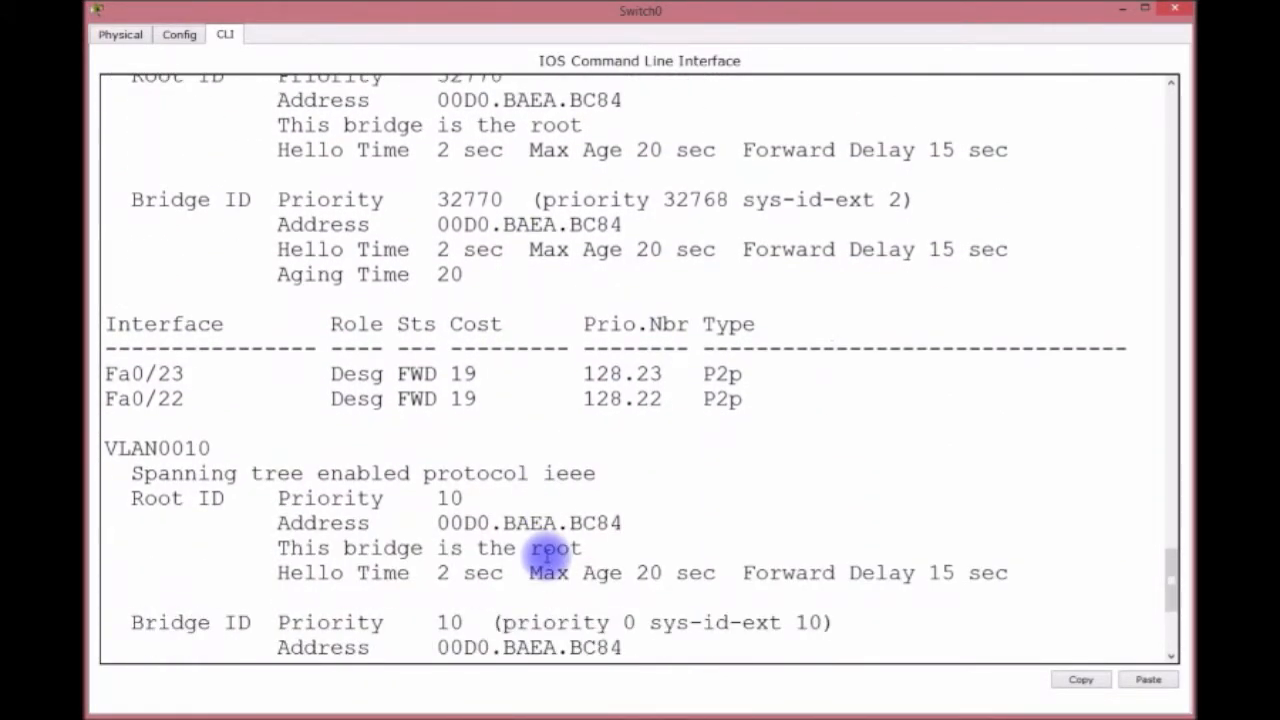
{"action": "scroll", "coordinate": [620, 526], "scroll_direction": "down", "scroll_amount": 4}
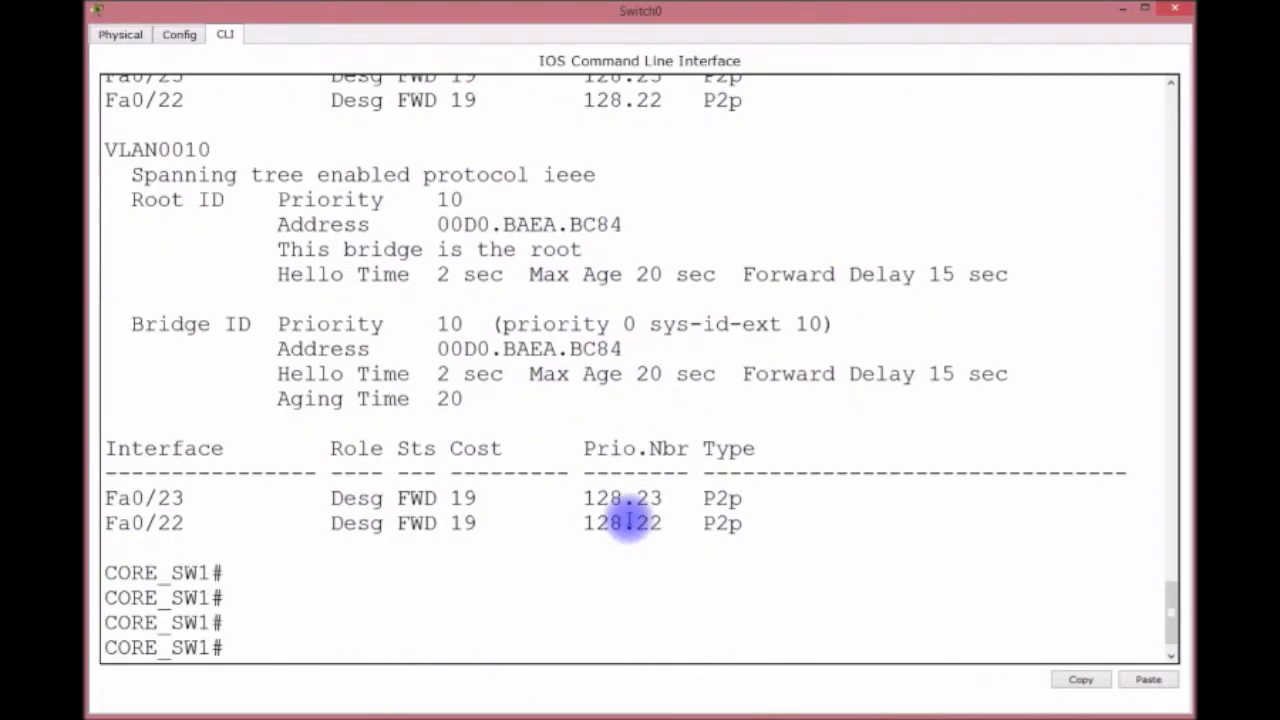
{"action": "scroll", "coordinate": [600, 480], "scroll_direction": "down", "scroll_amount": 1}
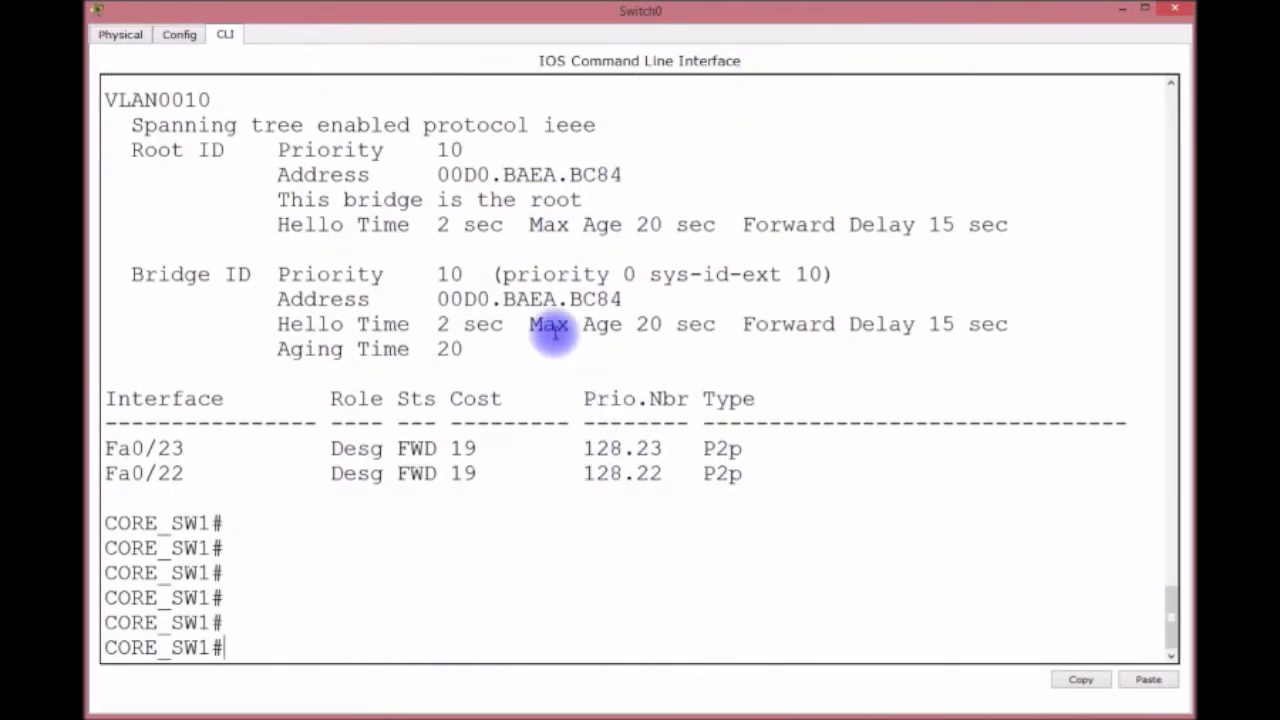
{"action": "scroll", "coordinate": [630, 410], "scroll_direction": "up", "scroll_amount": 1}
{"action": "scroll", "coordinate": [635, 418], "scroll_direction": "up", "scroll_amount": 5}
{"action": "scroll", "coordinate": [546, 423], "scroll_direction": "up", "scroll_amount": 3}
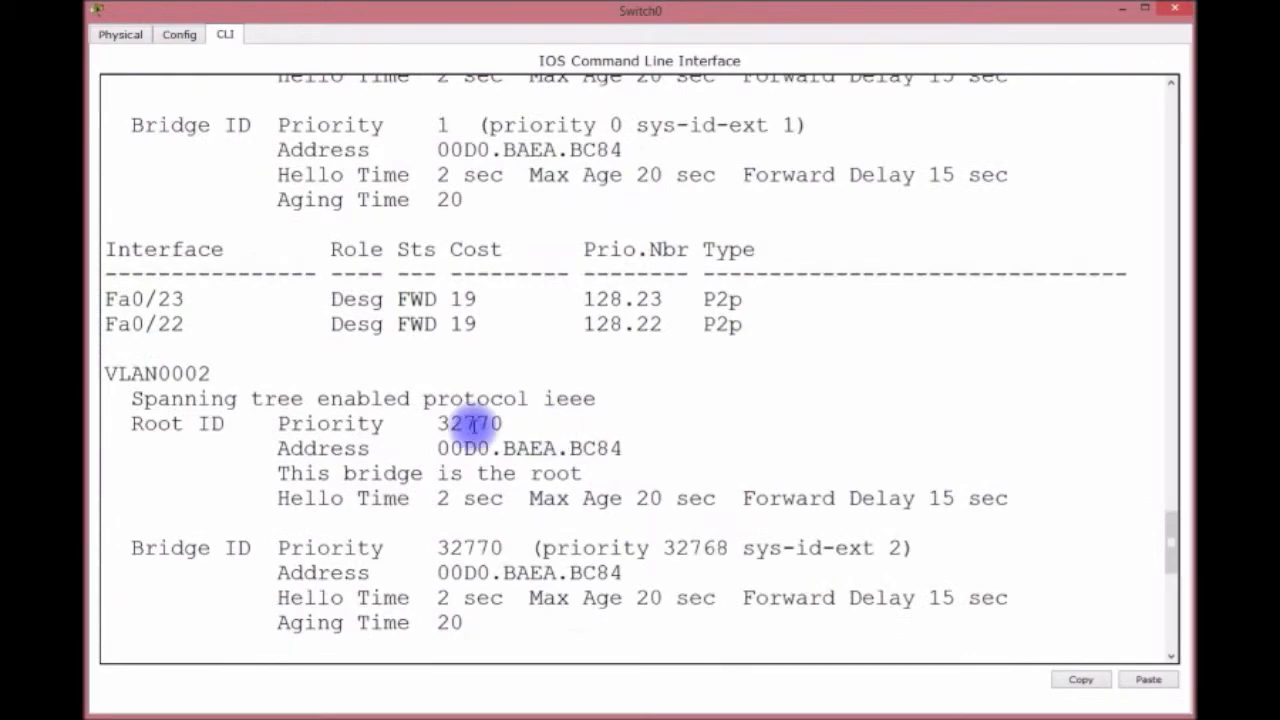
{"action": "scroll", "coordinate": [610, 503], "scroll_direction": "up", "scroll_amount": 4}
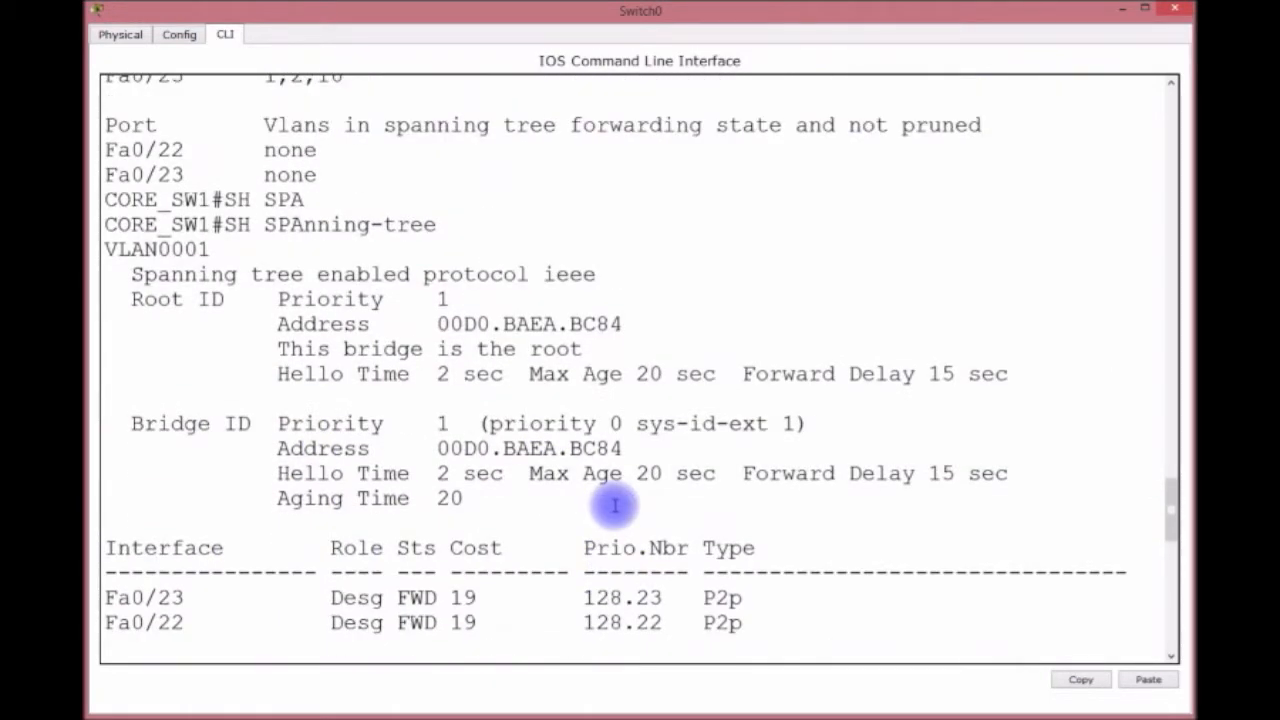
{"action": "scroll", "coordinate": [615, 505], "scroll_direction": "down", "scroll_amount": 1}
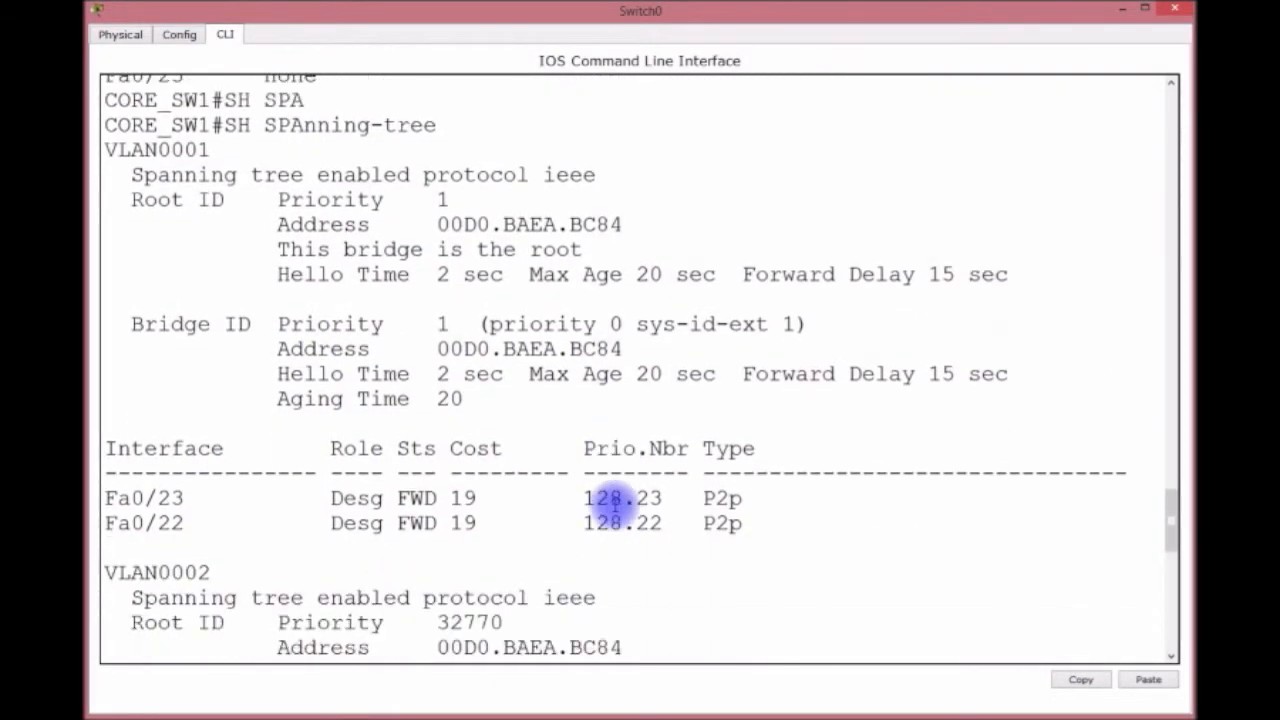
Return to the topology, check the links between the switches, and open Switch1's command line at the user prompt
{"action": "left_click", "coordinate": [1122, 14]}
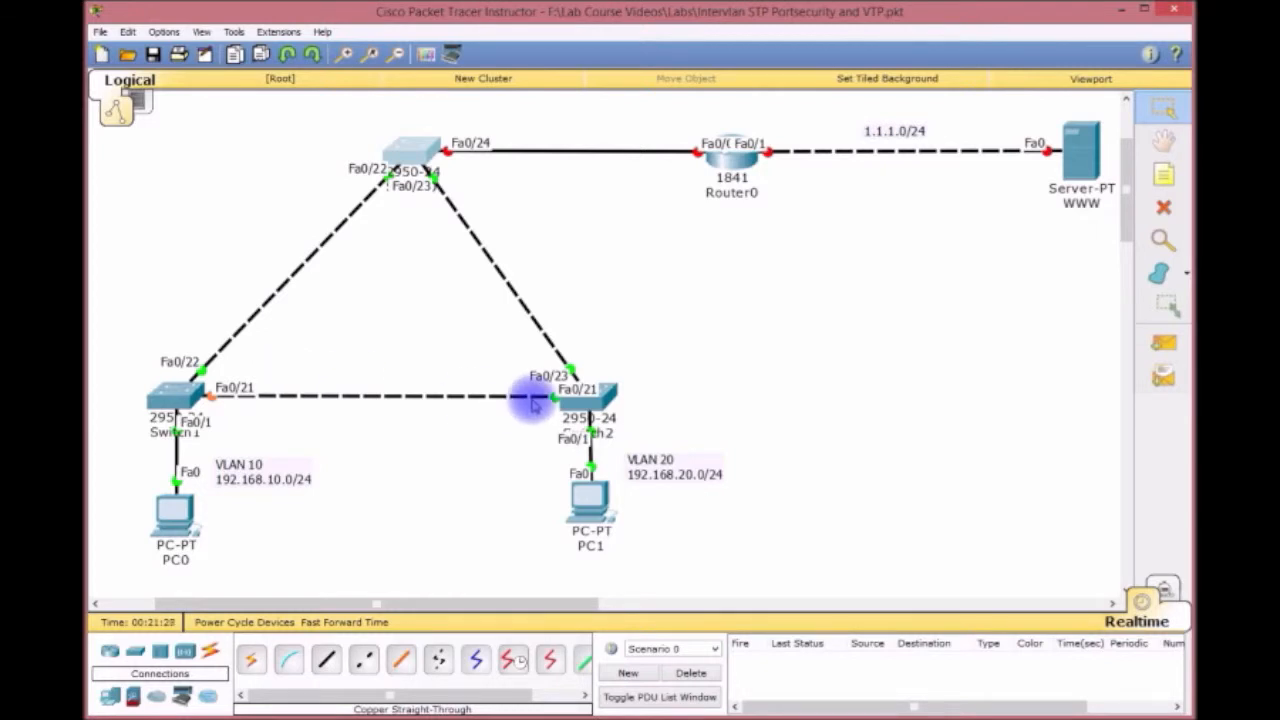
{"action": "scroll", "coordinate": [525, 404], "scroll_direction": "up", "scroll_amount": 3}
{"action": "scroll", "coordinate": [510, 420], "scroll_direction": "down", "scroll_amount": 3}
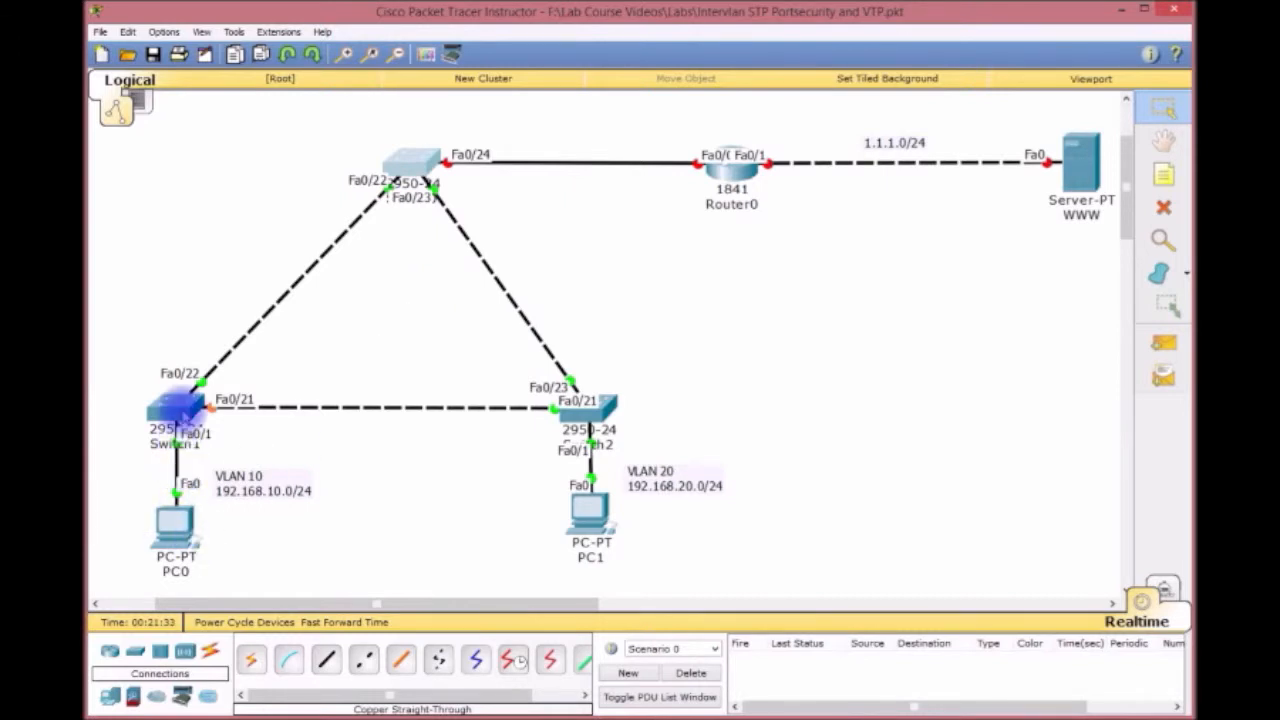
{"action": "left_click", "coordinate": [176, 408]}
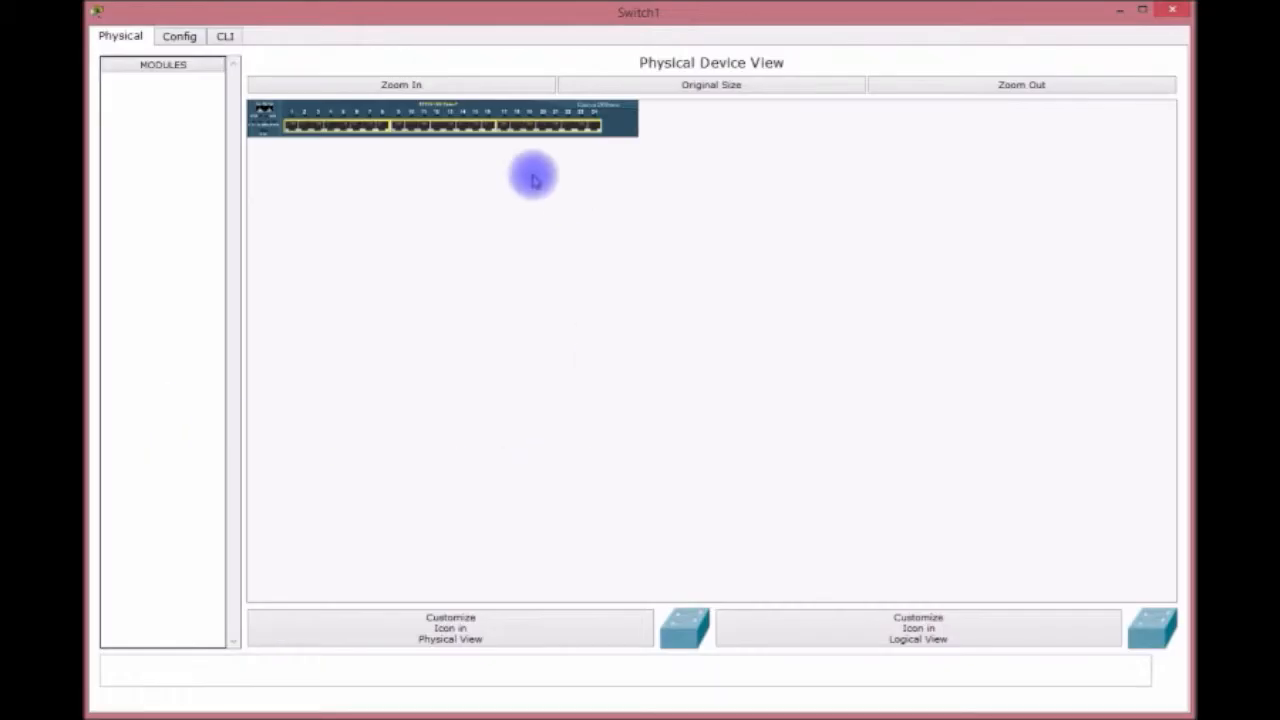
{"action": "double_click", "coordinate": [437, 12]}
{"action": "left_click_drag", "start_coordinate": [541, 90], "coordinate": [443, 21]}
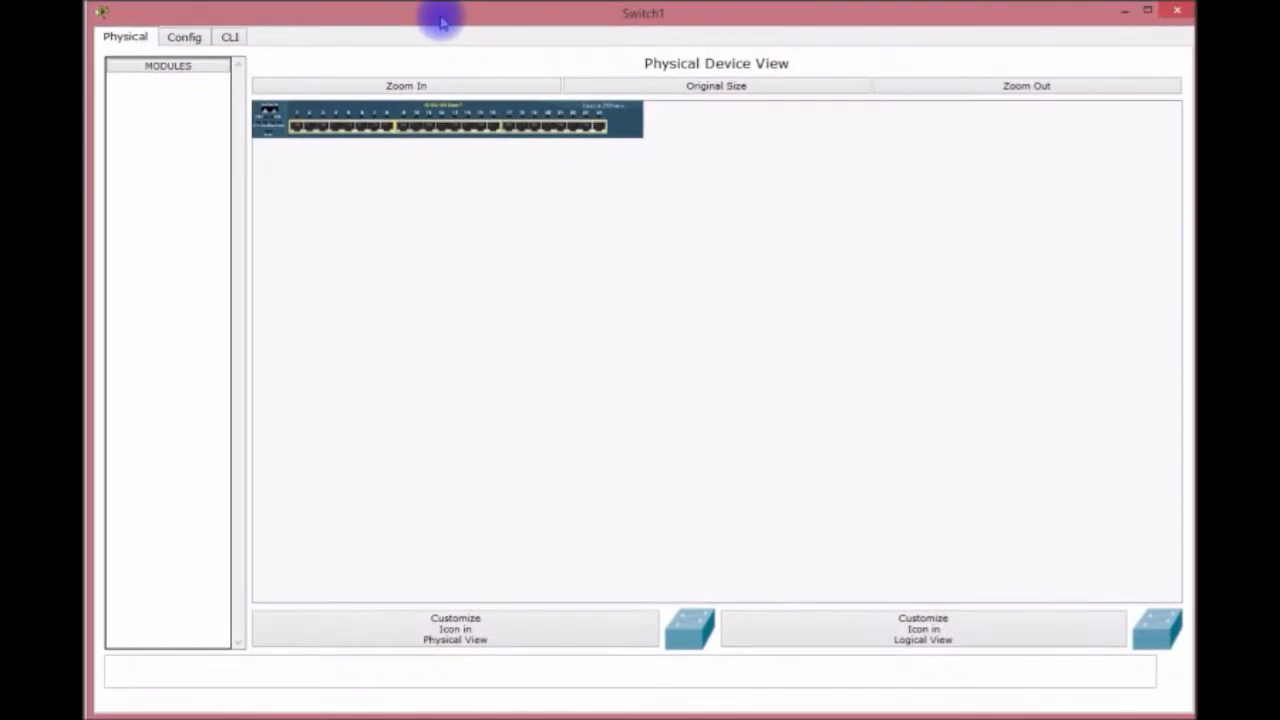
{"action": "left_click", "coordinate": [227, 36]}
{"action": "key", "text": "Return"}
{"action": "key", "text": "Return"}
{"action": "key", "text": "Return"}
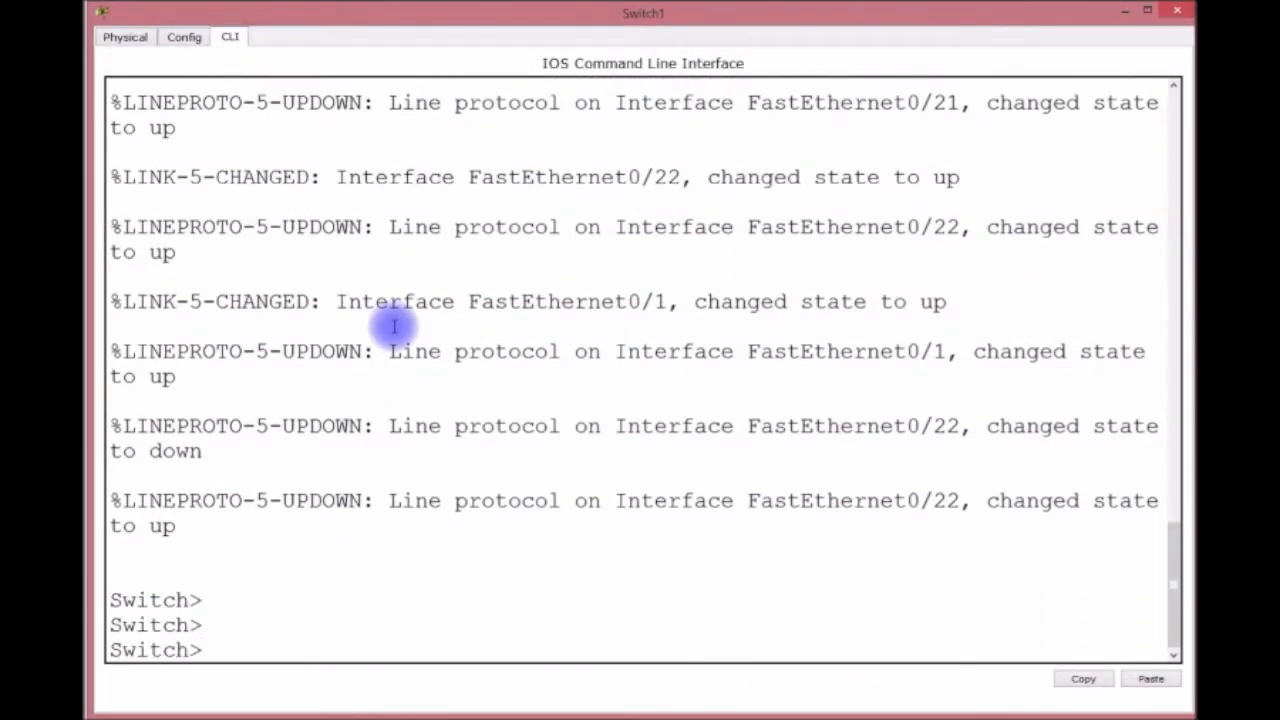
Enter global configuration mode on Switch1, set its hostname to FACULTY and its VTP mode to client
{"action": "type", "text": "EN"}
{"action": "key", "text": "Return"}
{"action": "type", "text": "FIG T"}
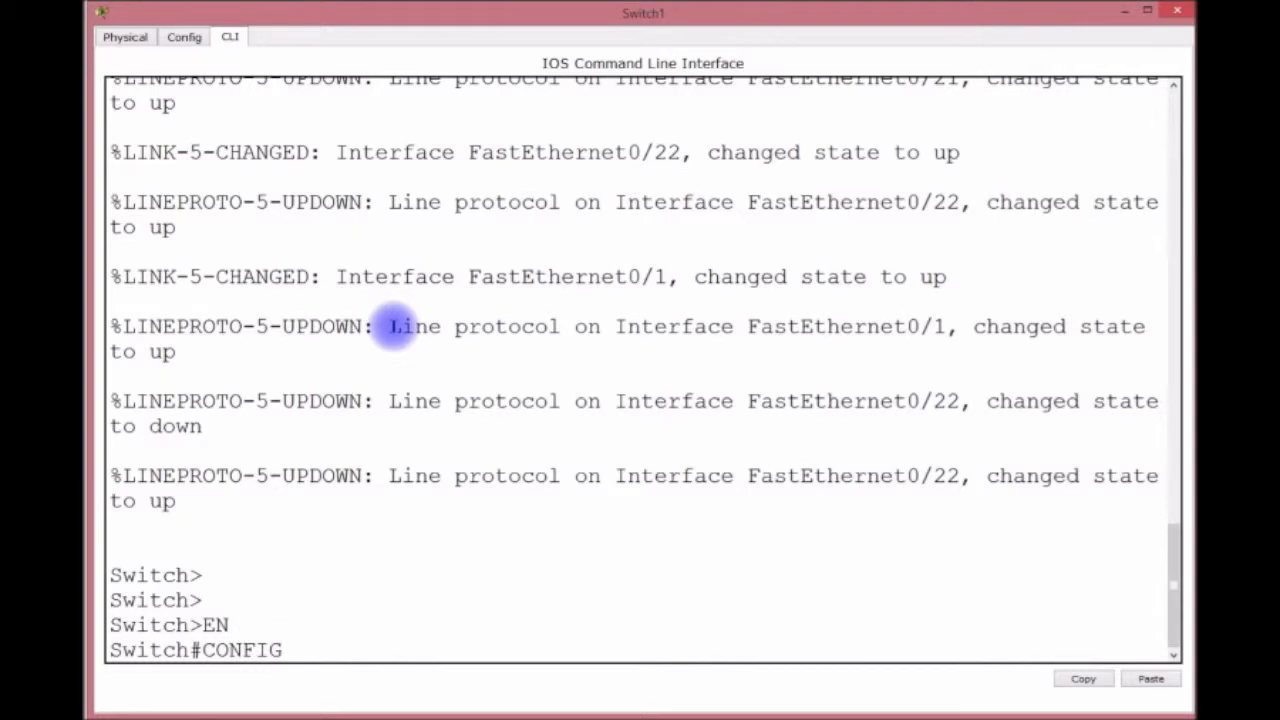
{"action": "key", "text": "Return"}
{"action": "type", "text": "H"}
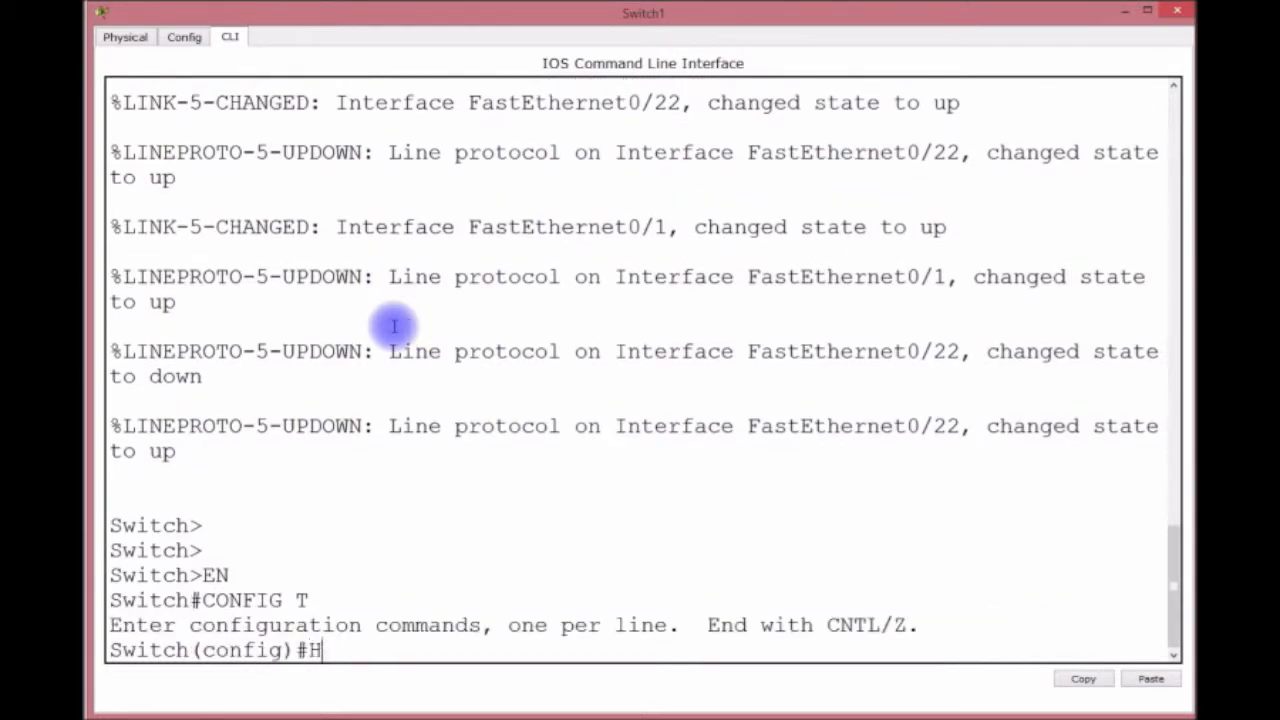
{"action": "type", "text": "OSTNAME FACULTY"}
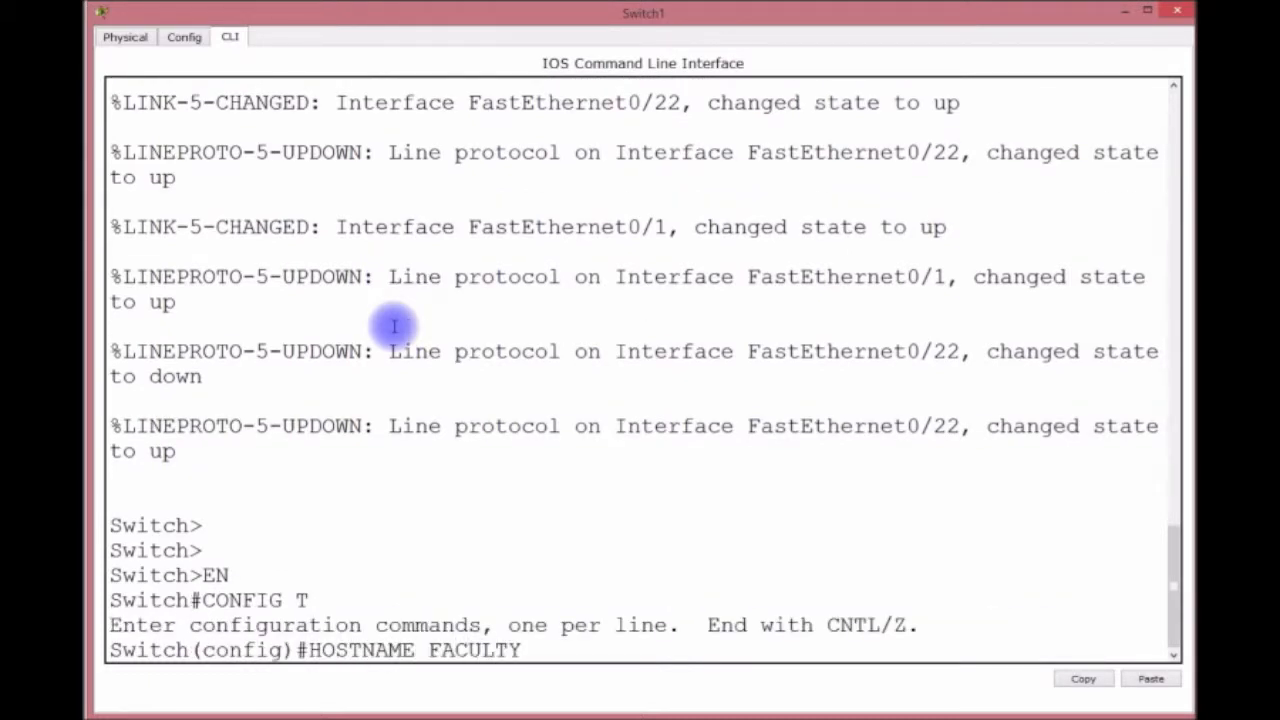
{"action": "key", "text": "Return"}
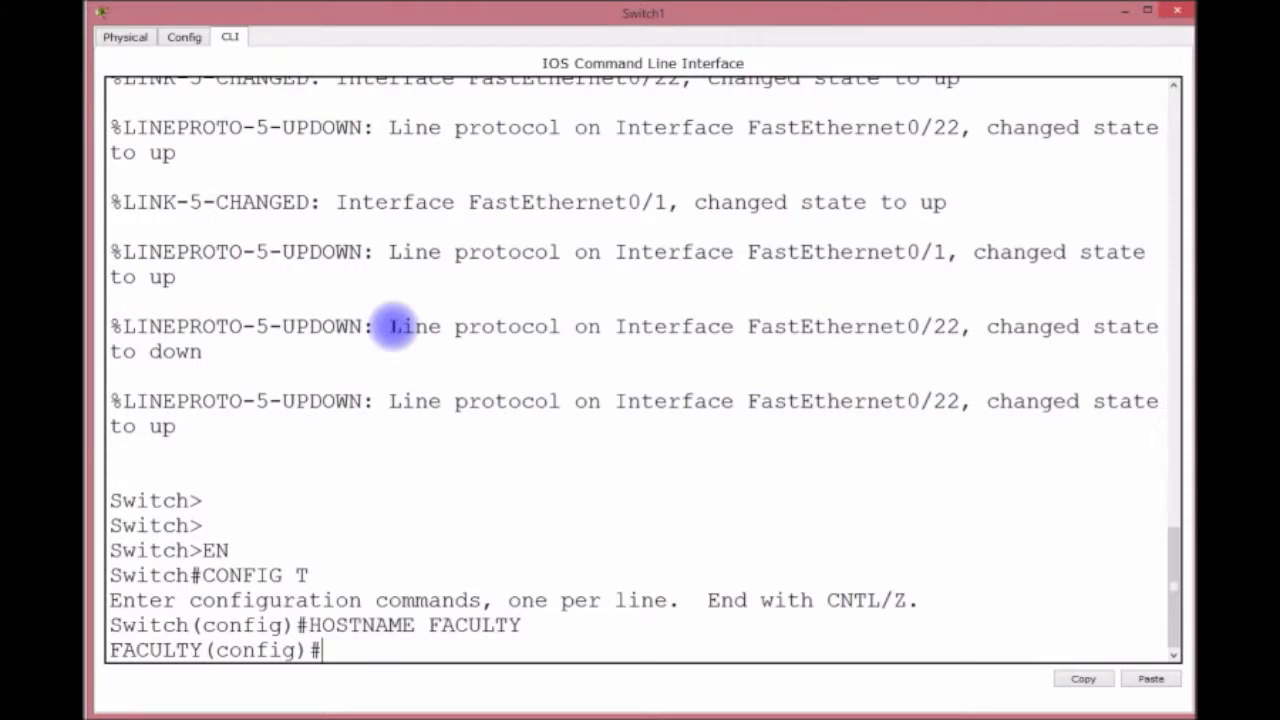
{"action": "type", "text": "VTP MODE CLIENT"}
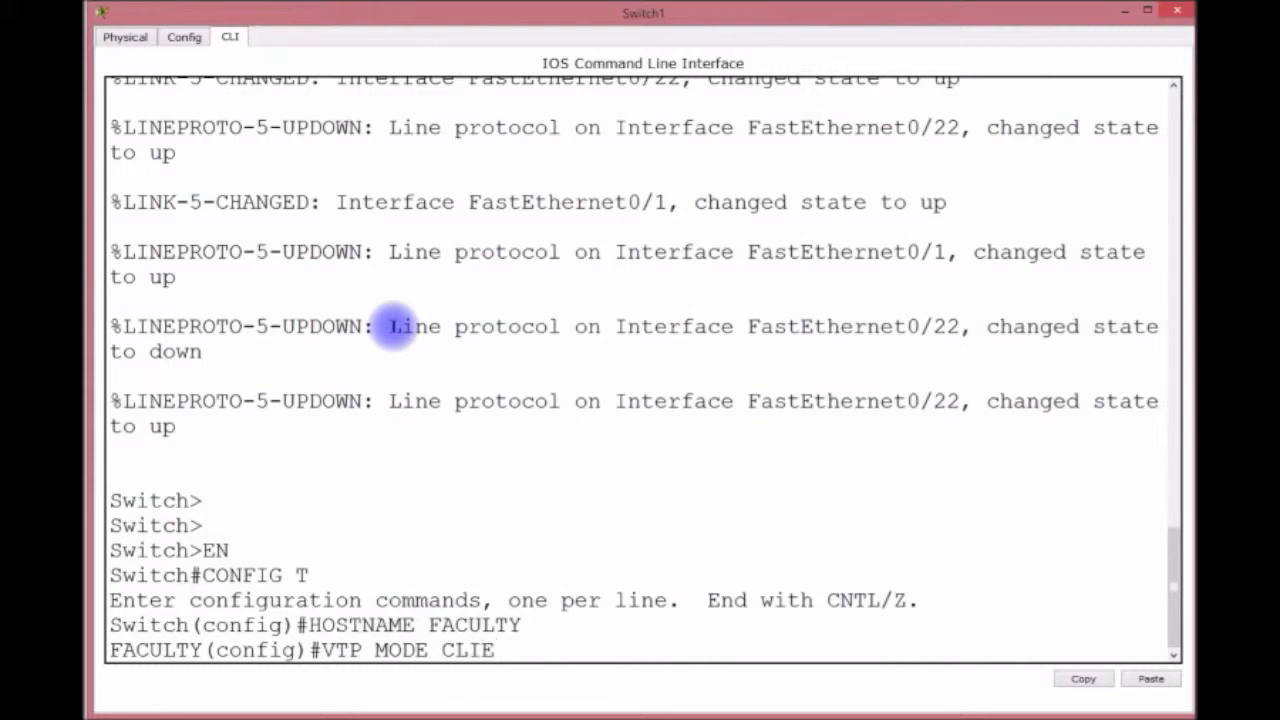
{"action": "key", "text": "Return"}
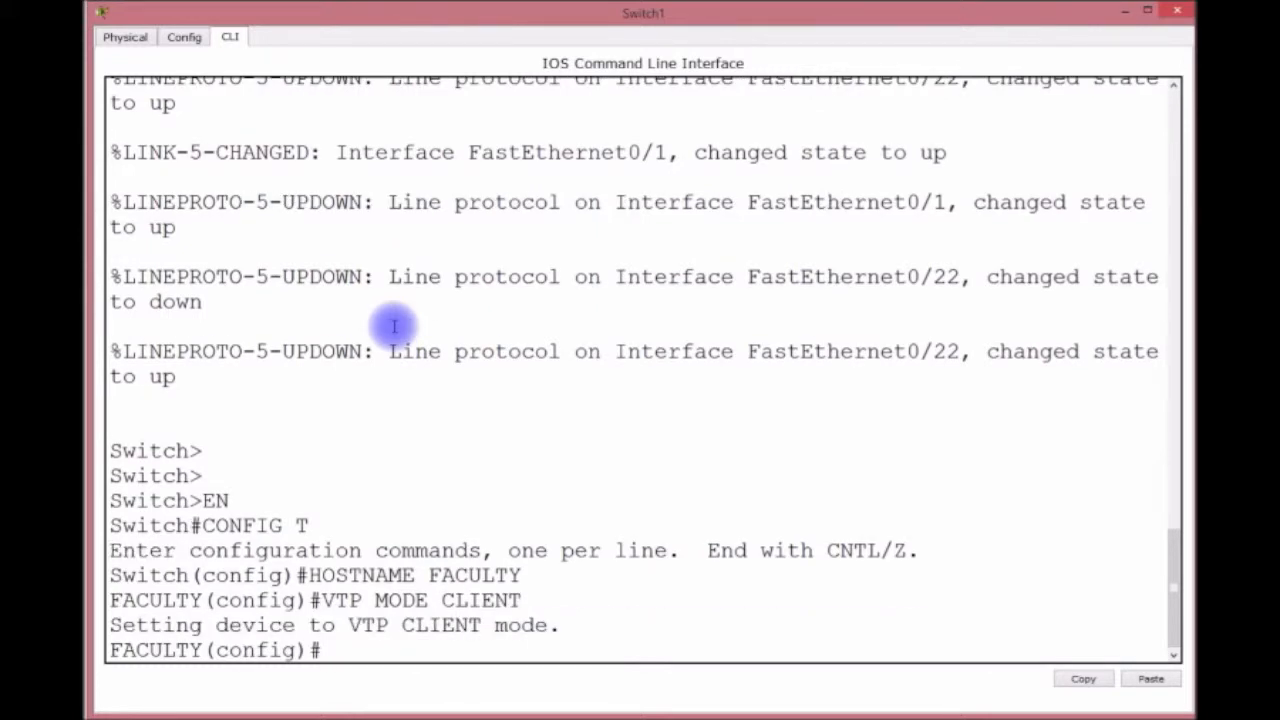
Show the VLAN table of the FACULTY switch from configuration mode with DO SH VLAN
{"action": "left_click_drag", "start_coordinate": [403, 202], "coordinate": [1058, 360]}
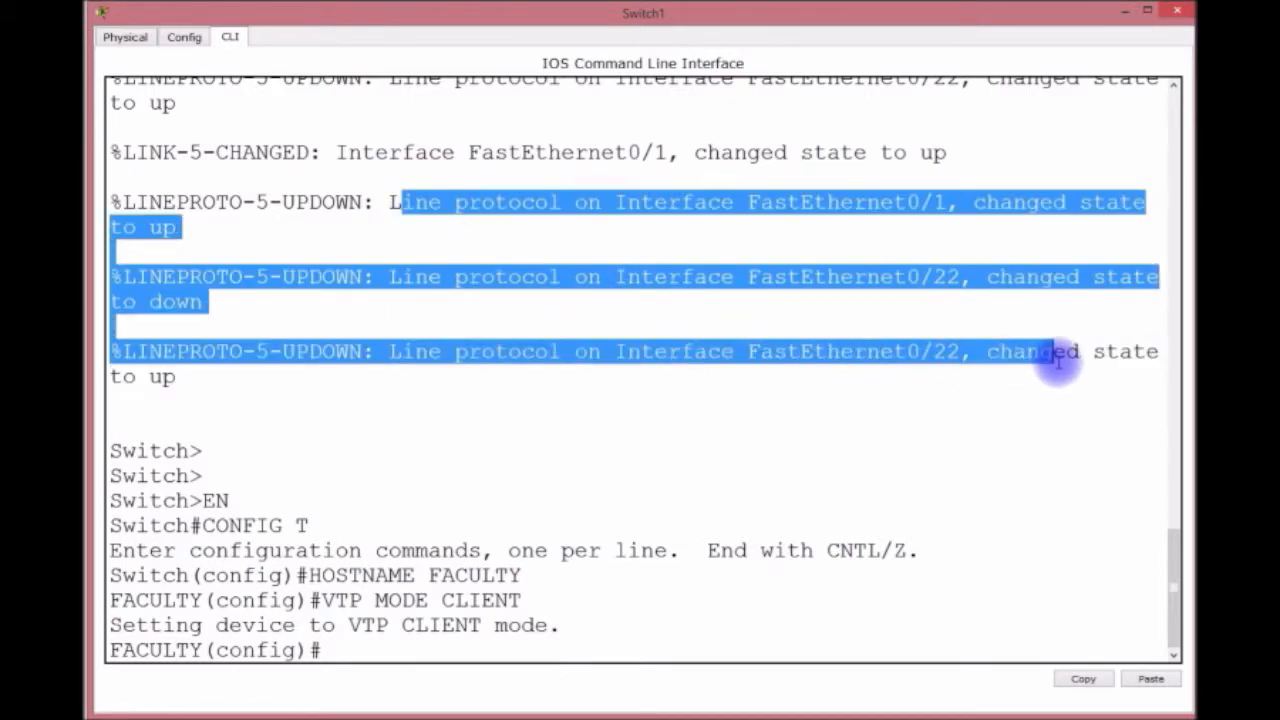
{"action": "left_click", "coordinate": [416, 655]}
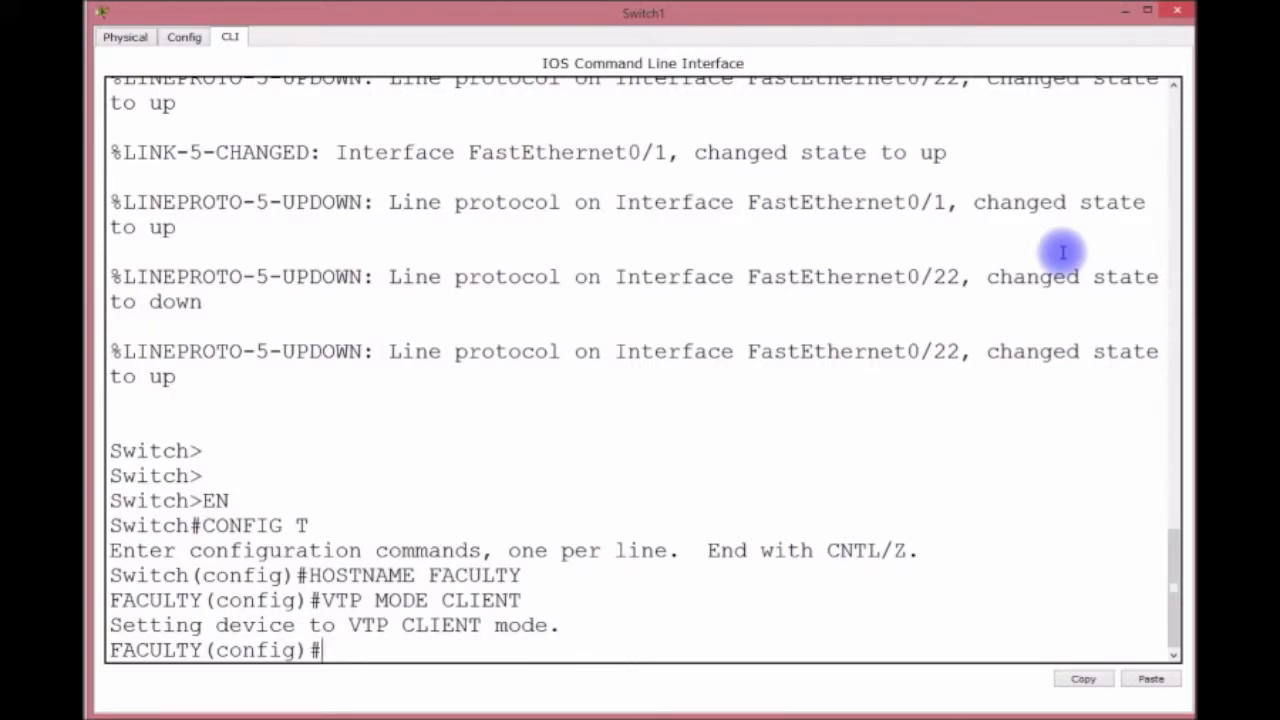
{"action": "type", "text": "DO SH VLAN"}
{"action": "key", "text": "Return"}
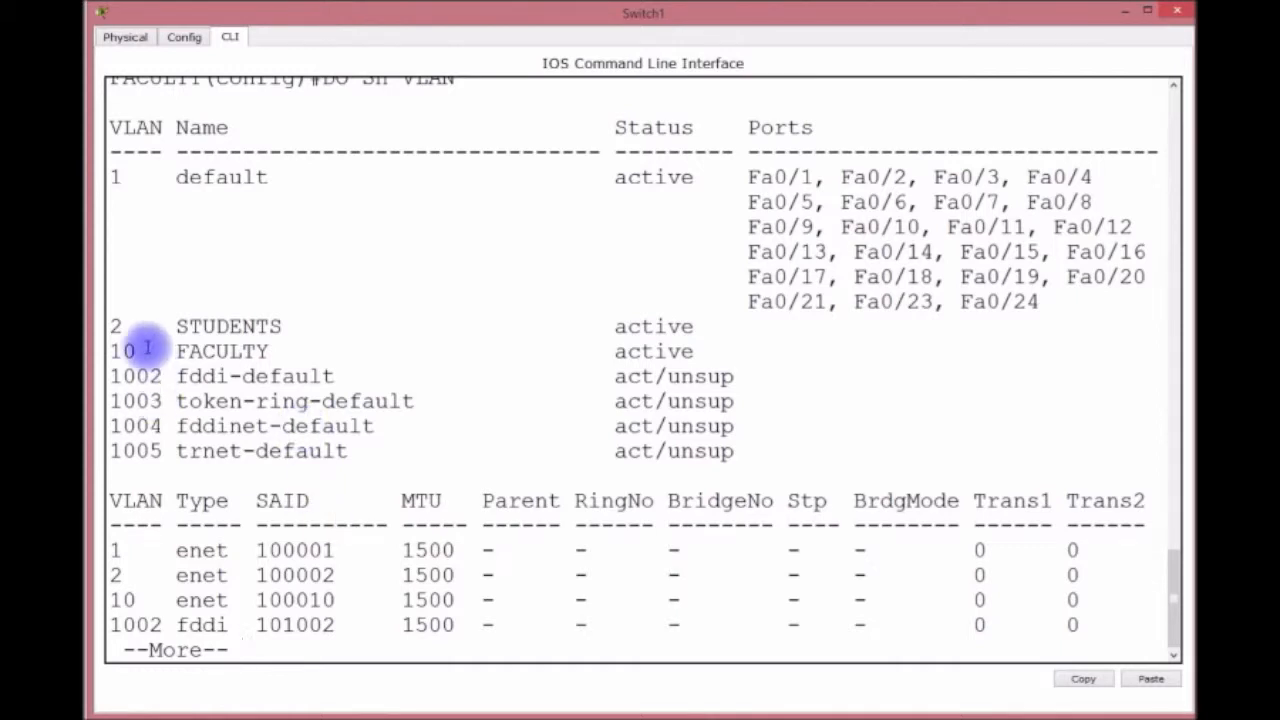
Check the VLAN 10 FACULTY row in the VLAN table and leave the listing
{"action": "left_click_drag", "start_coordinate": [116, 350], "coordinate": [280, 350]}
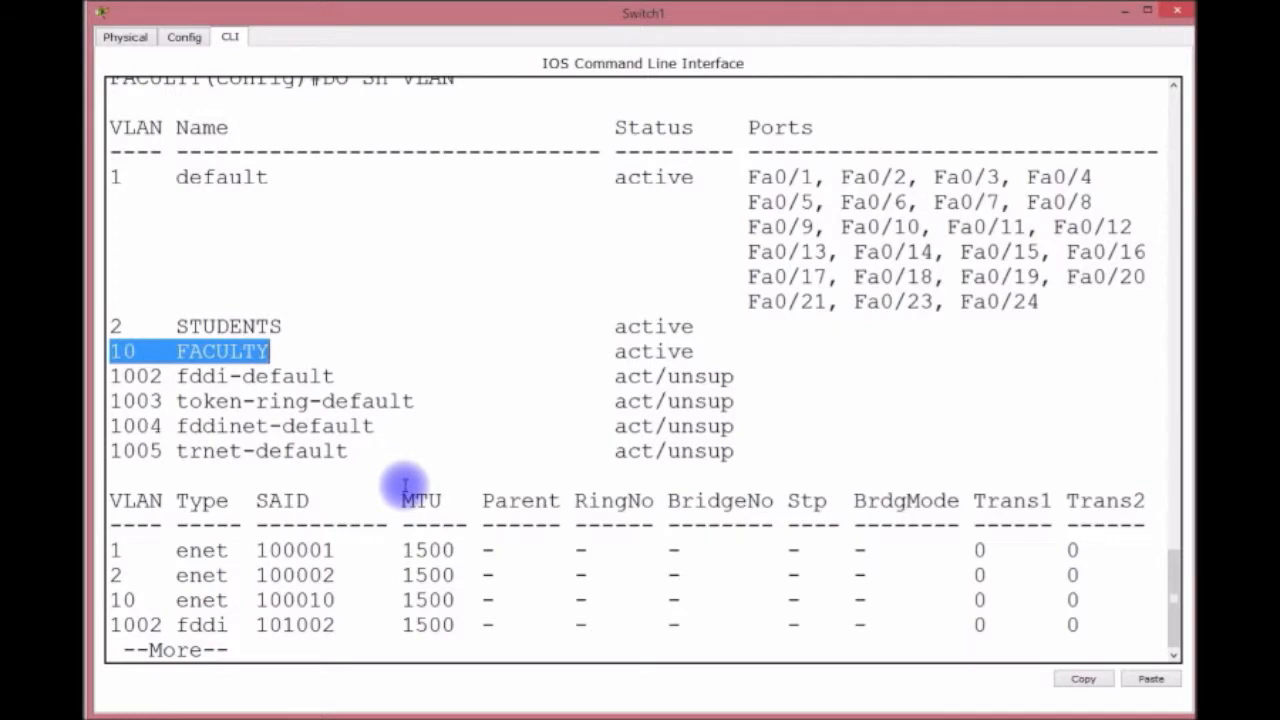
{"action": "key", "text": "q"}
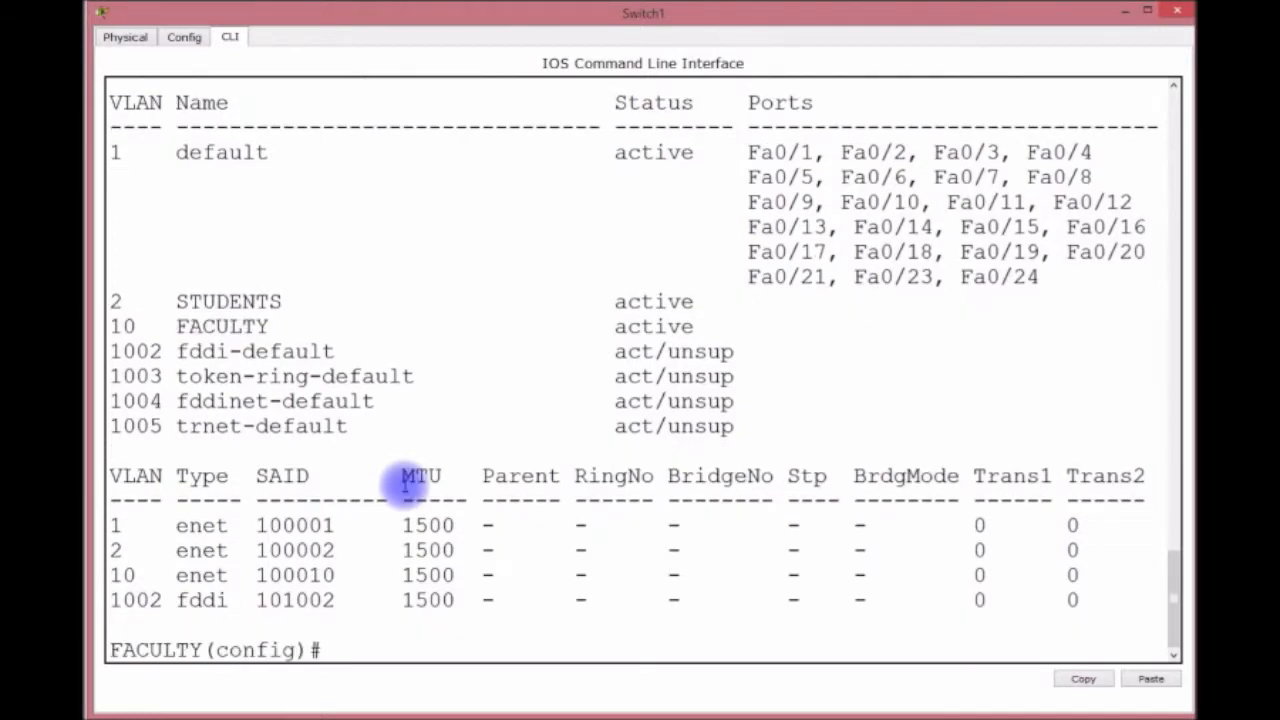
Enter interface range configuration for F0/1-15 on the FACULTY switch
{"action": "type", "text": "INT RANGE INT F0/1-15"}
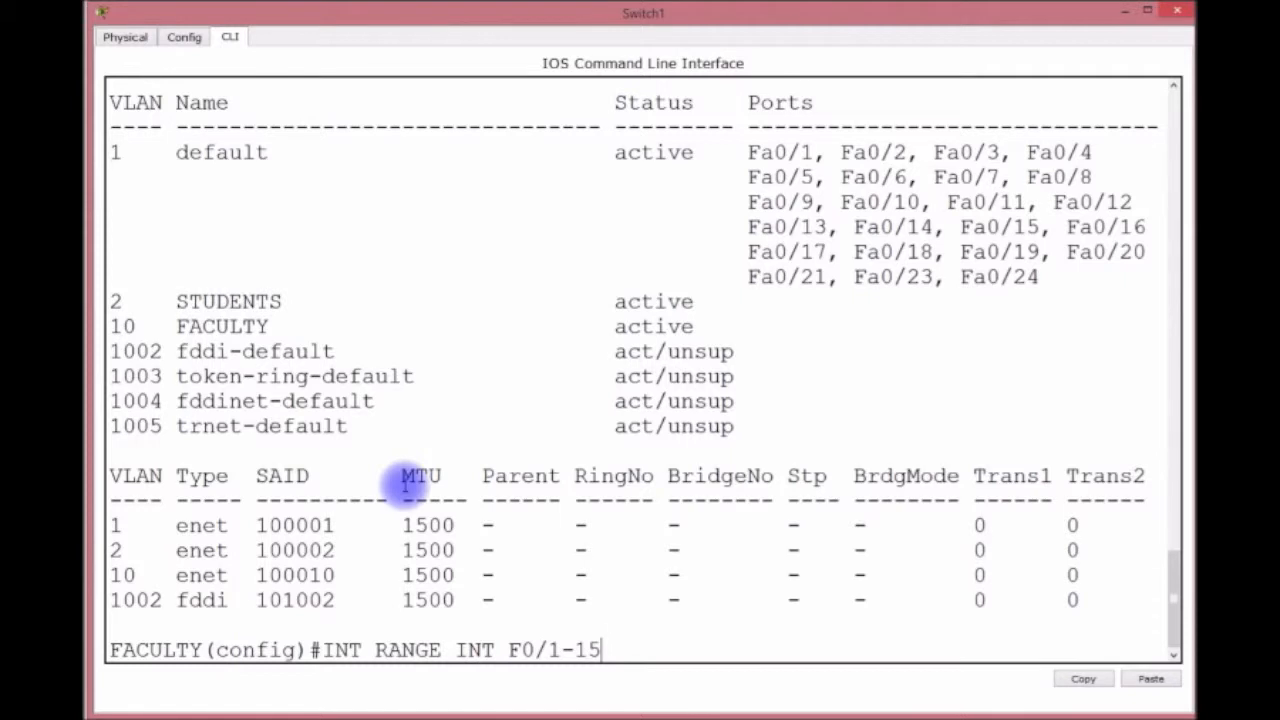
{"action": "key", "text": "Return"}
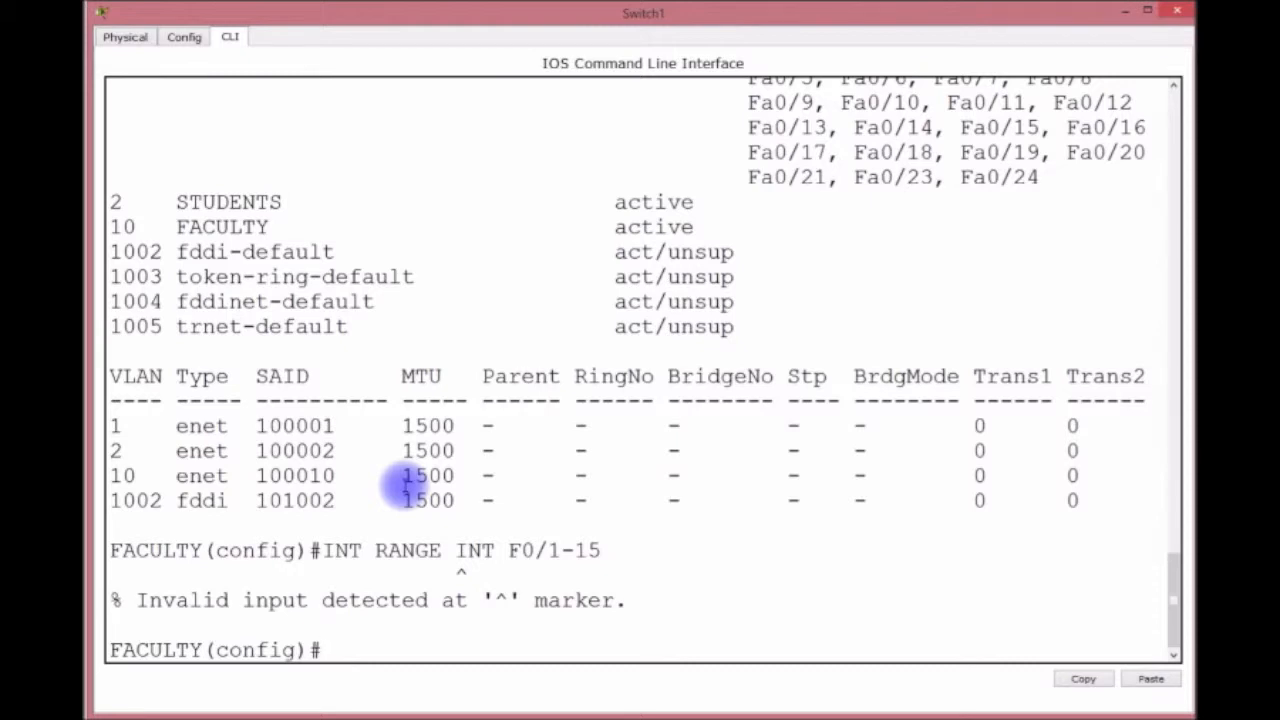
{"action": "key", "text": "Up"}
{"action": "key", "text": "BackSpace"}
{"action": "key", "text": "BackSpace"}
{"action": "key", "text": "BackSpace"}
{"action": "key", "text": "BackSpace"}
{"action": "key", "text": "BackSpace"}
{"action": "key", "text": "BackSpace"}
{"action": "key", "text": "BackSpace"}
{"action": "key", "text": "BackSpace"}
{"action": "key", "text": "BackSpace"}
{"action": "key", "text": "BackSpace"}
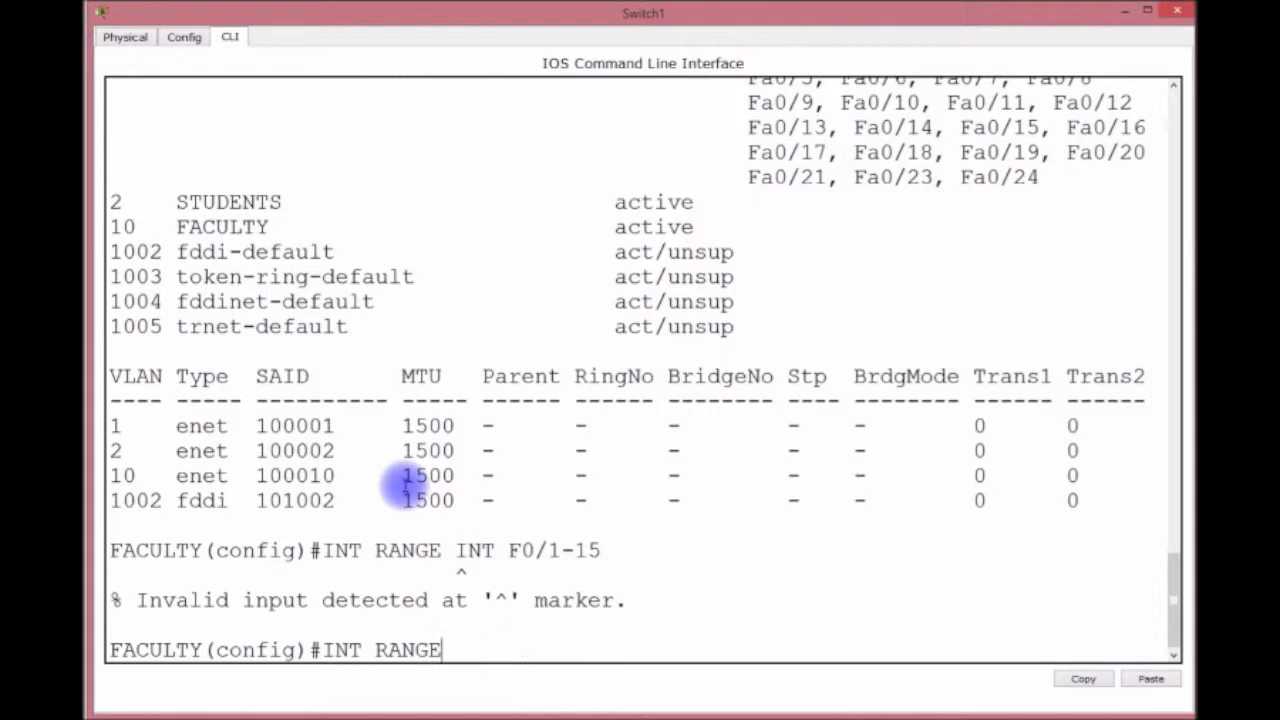
{"action": "type", "text": "F0/1-15"}
{"action": "key", "text": "Return"}
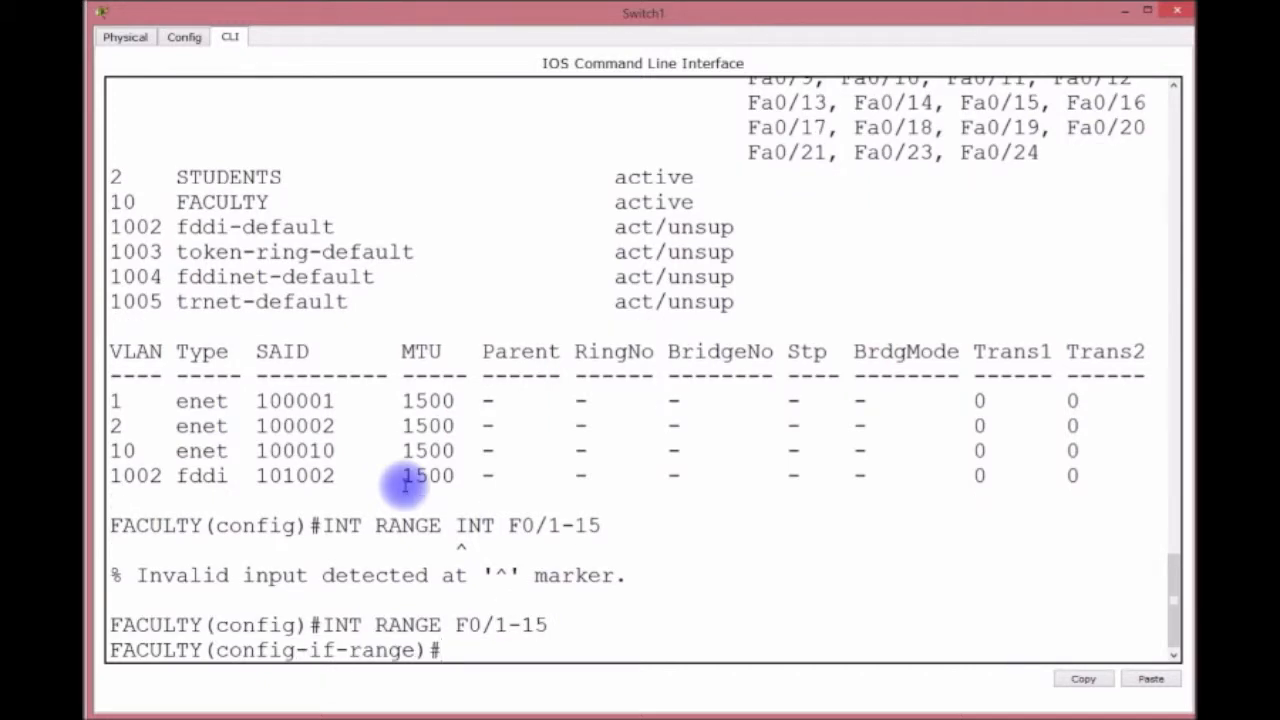
Set the interface range to access mode and assign it to access VLAN 10
{"action": "type", "text": "SWITCHPORT MODE ACCESS"}
{"action": "key", "text": "Return"}
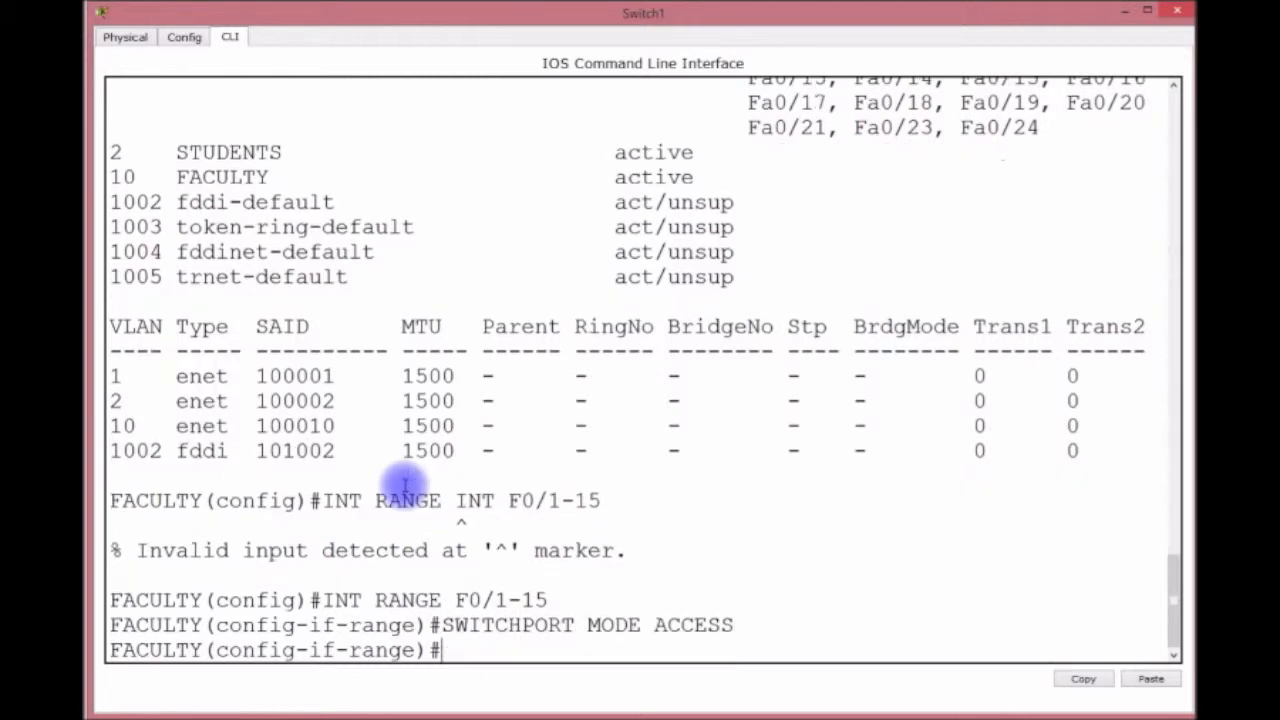
{"action": "type", "text": "SWITCHPORT ACCESS VLAN"}
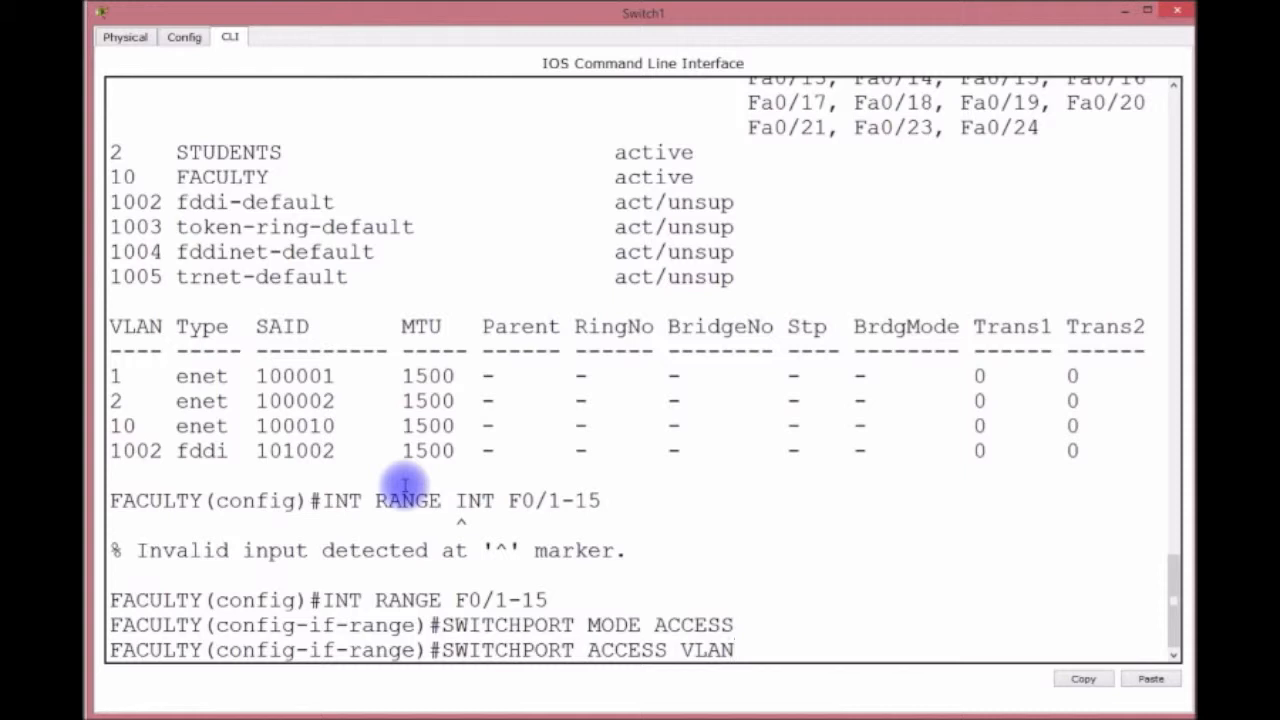
{"action": "type", "text": " 10"}
{"action": "key", "text": "Return"}
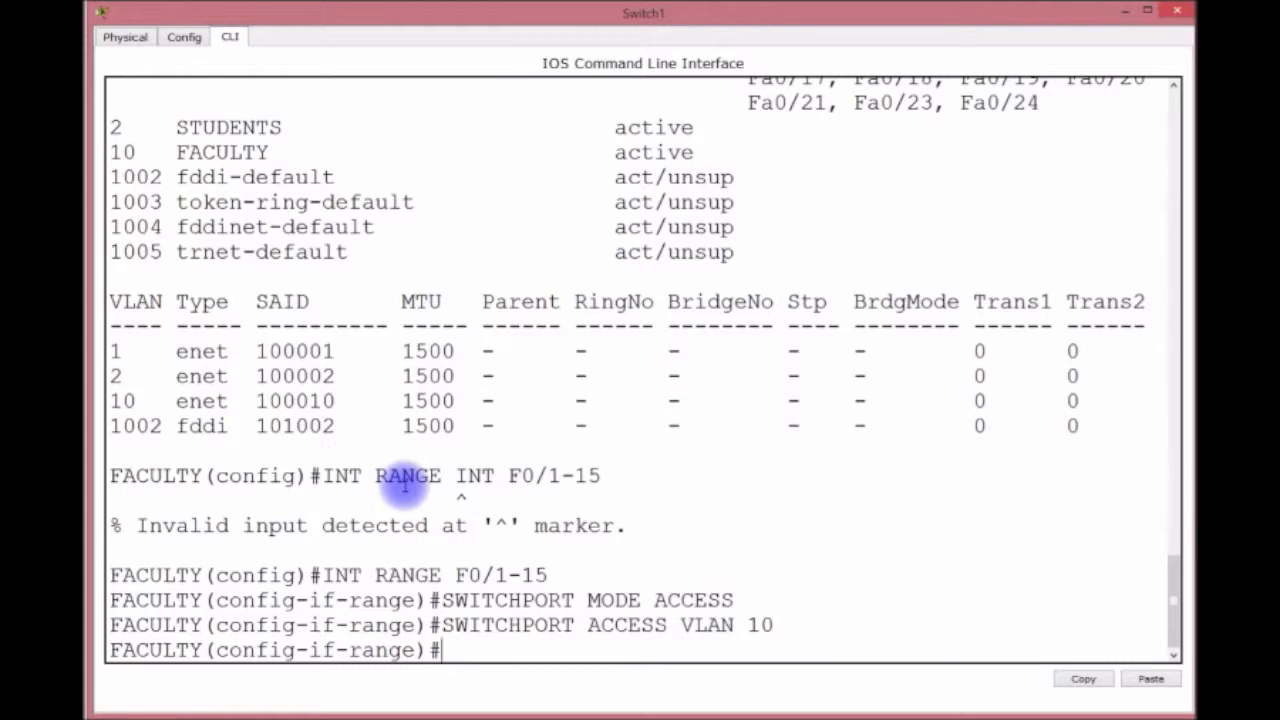
Enable port security on the interface range with SWITCHPORT PORT-SECURITY
{"action": "type", "text": "SWIRT"}
{"action": "key", "text": "BackSpace"}
{"action": "key", "text": "BackSpace"}
{"action": "type", "text": "TCHPORT"}
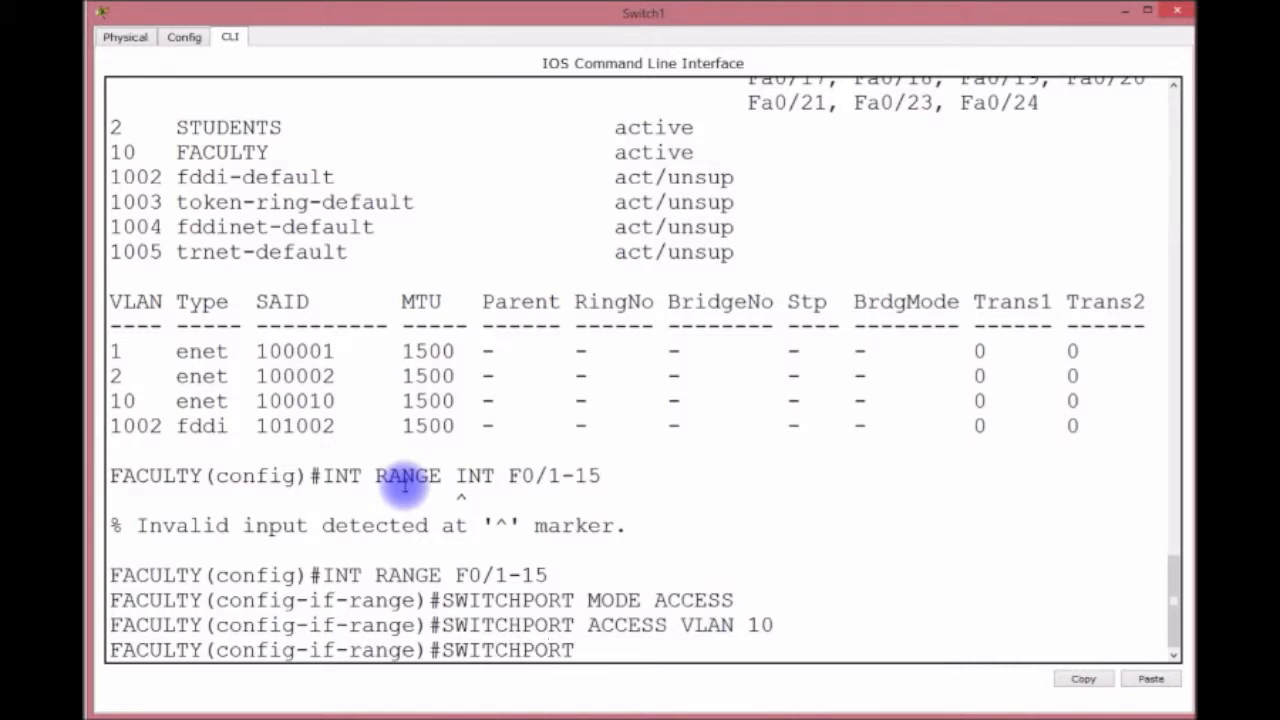
{"action": "type", "text": " PORT-SECURITY"}
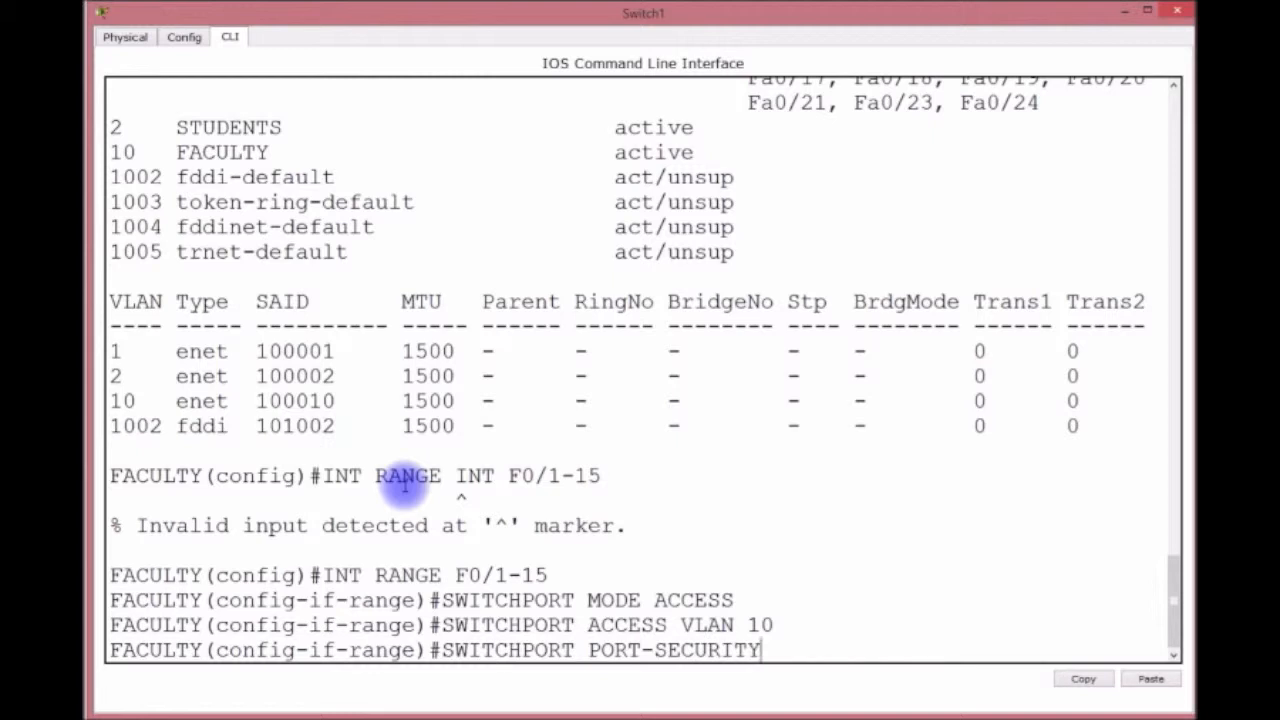
{"action": "key", "text": "Return"}
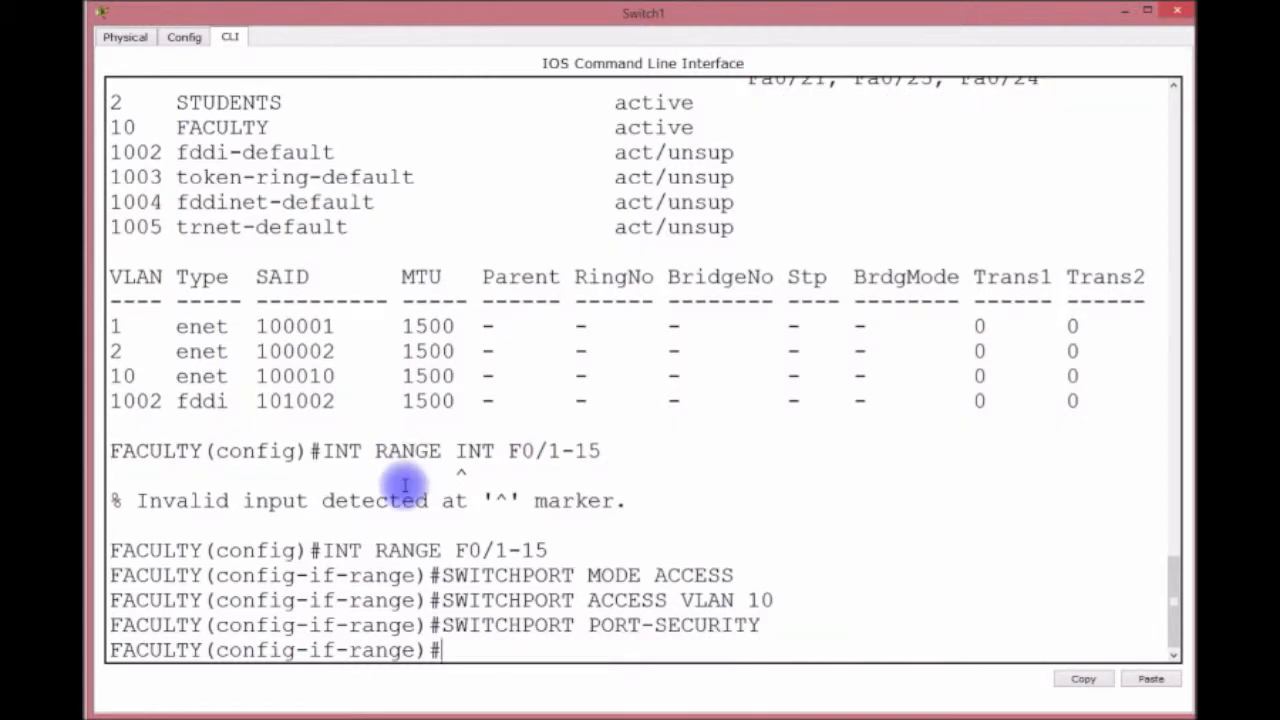
Turn on sticky MAC address learning for port security on the interface range
{"action": "key", "text": "Up"}
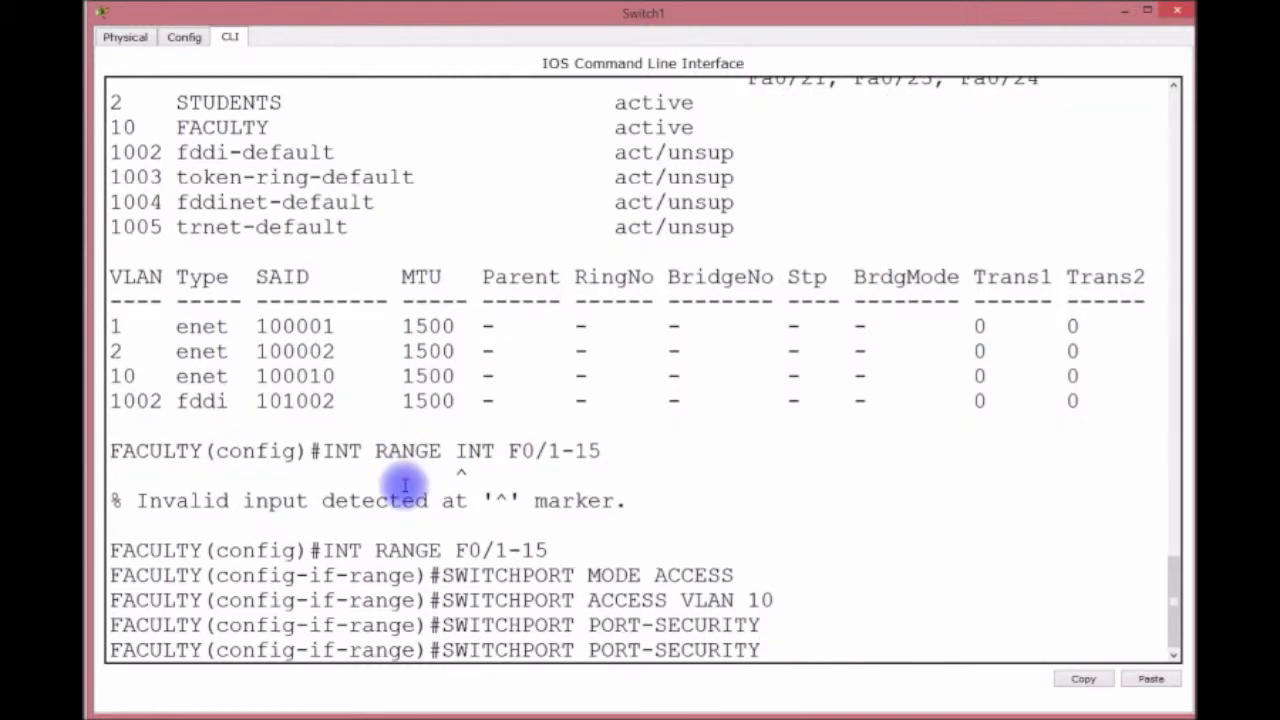
{"action": "type", "text": "MAC STIKC"}
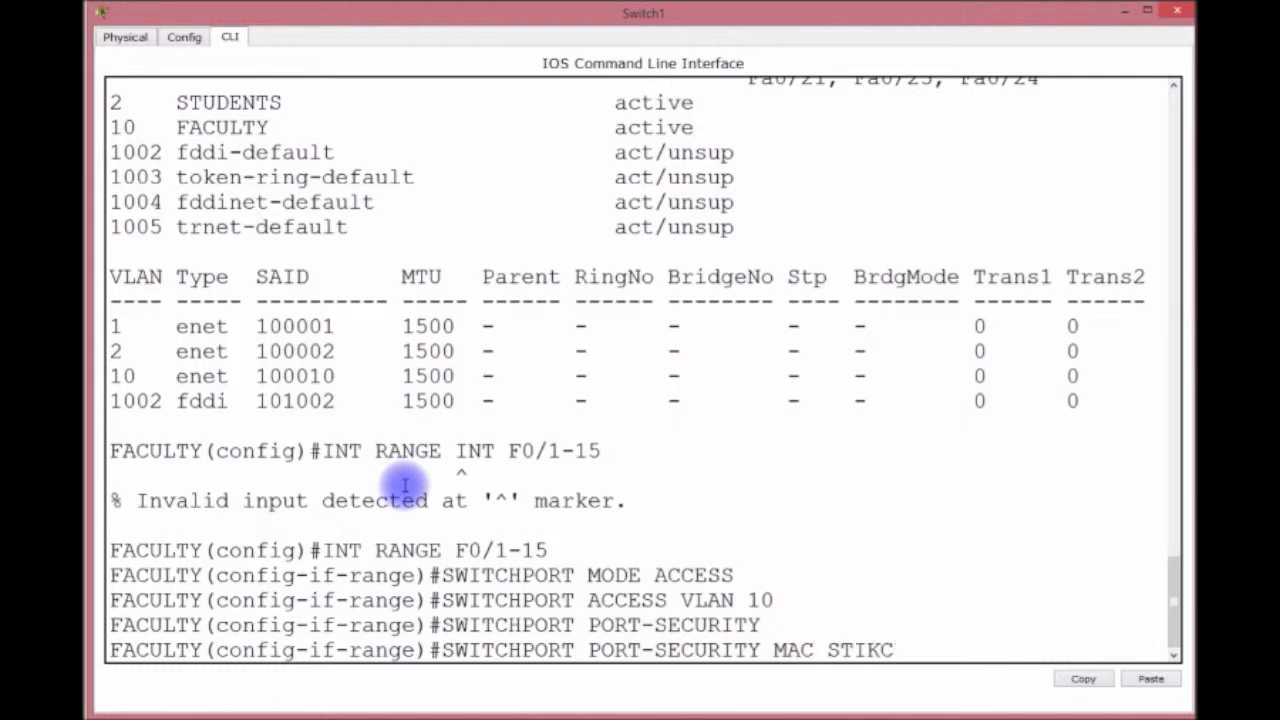
{"action": "key", "text": "BackSpace"}
{"action": "key", "text": "BackSpace"}
{"action": "type", "text": "CKY"}
{"action": "key", "text": "Return"}
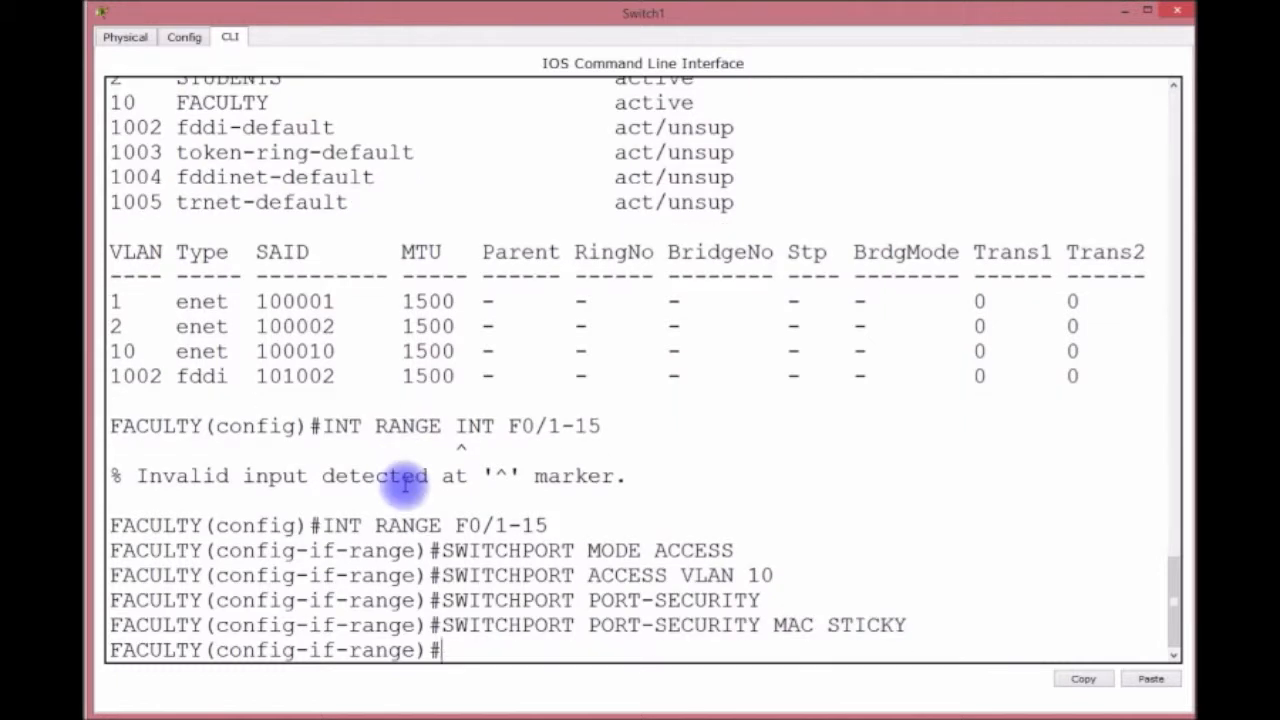
Limit port security on the interface range to a maximum of 1 MAC address
{"action": "key", "text": "Up"}
{"action": "key", "text": "BackSpace"}
{"action": "key", "text": "BackSpace"}
{"action": "key", "text": "BackSpace"}
{"action": "key", "text": "BackSpace"}
{"action": "key", "text": "BackSpace"}
{"action": "key", "text": "BackSpace"}
{"action": "key", "text": "BackSpace"}
{"action": "key", "text": "BackSpace"}
{"action": "type", "text": "X 1"}
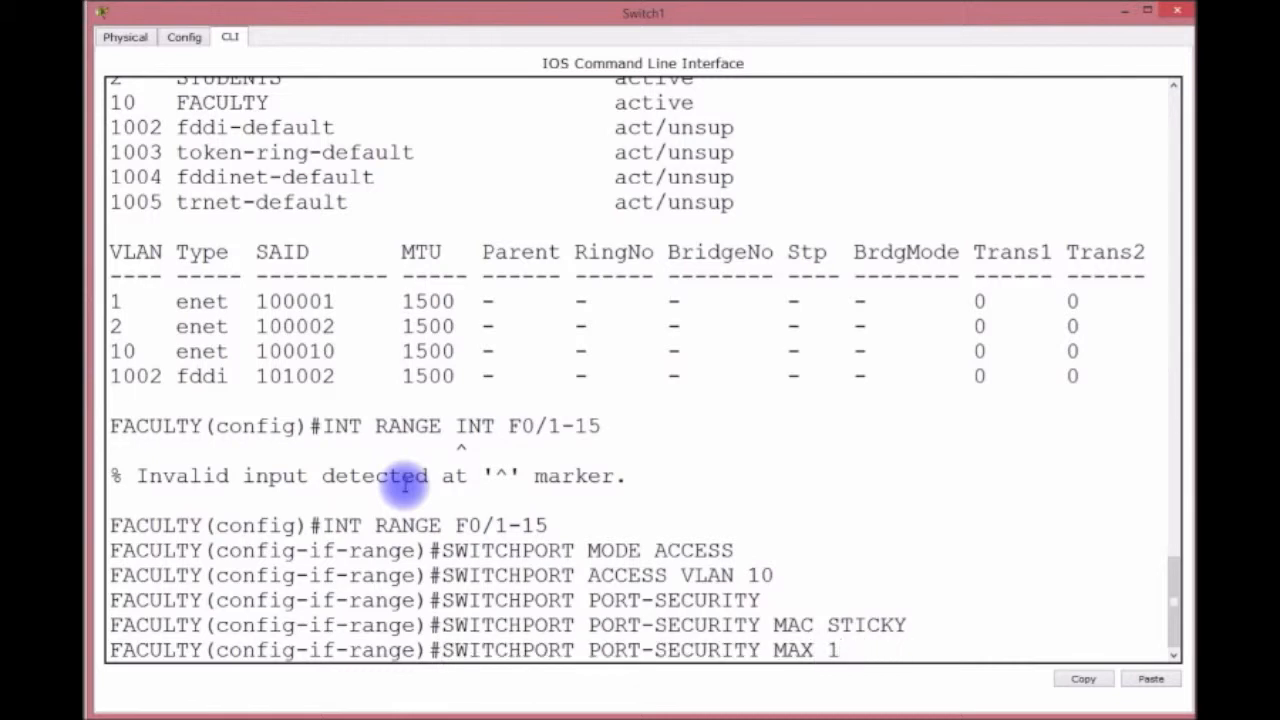
{"action": "key", "text": "Return"}
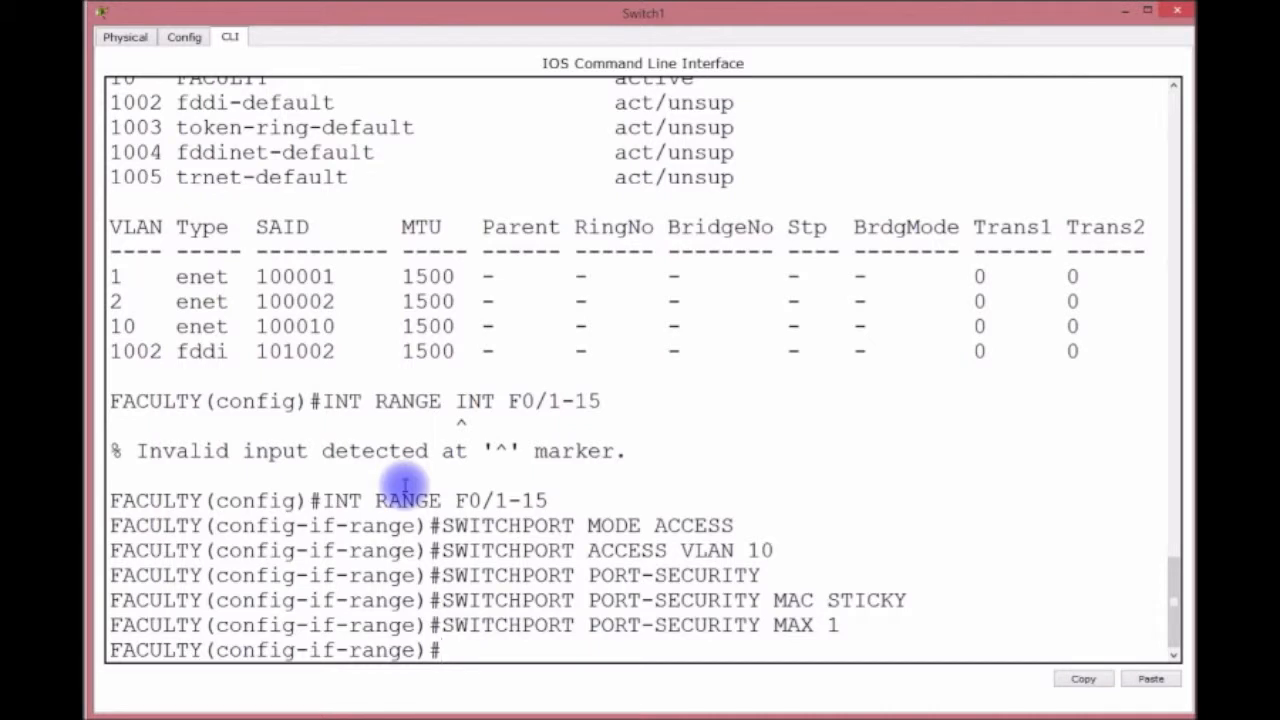
Set the port-security violation action on the interface range to shutdown with VIO SHUT
{"action": "key", "text": "Up"}
{"action": "key", "text": "BackSpace"}
{"action": "key", "text": "BackSpace"}
{"action": "key", "text": "BackSpace"}
{"action": "key", "text": "BackSpace"}
{"action": "key", "text": "BackSpace"}
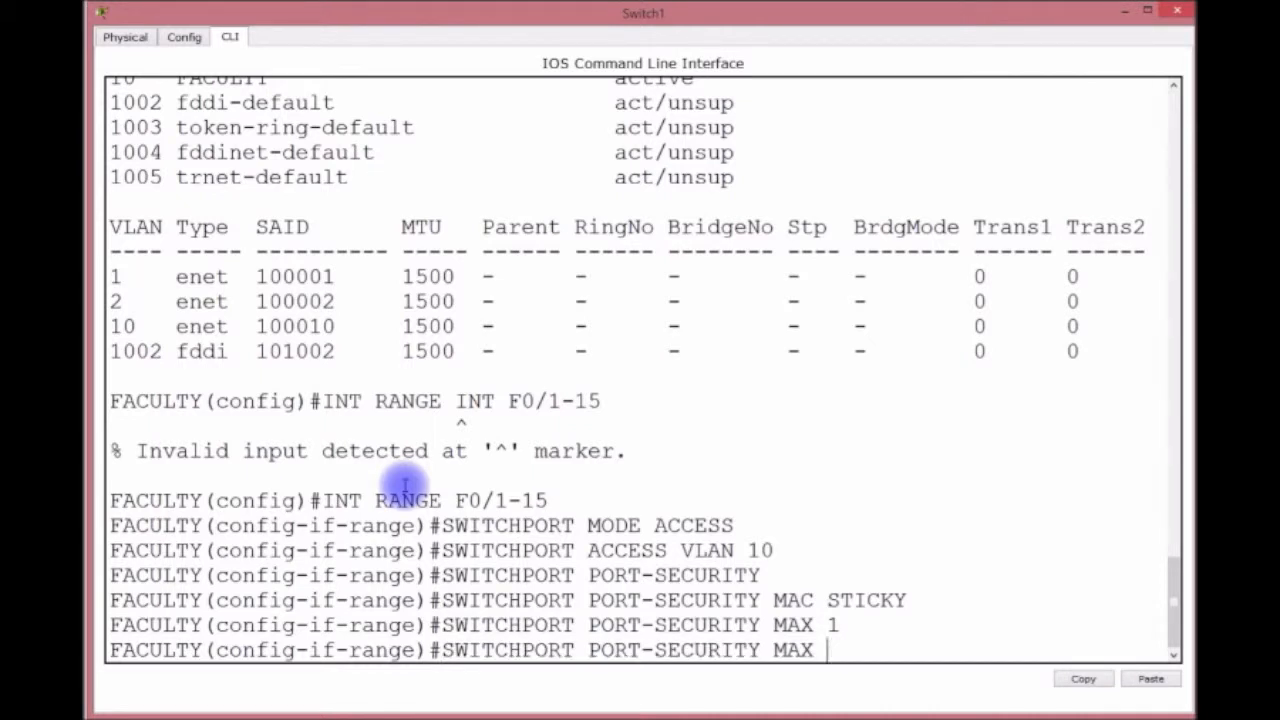
{"action": "type", "text": "VIO SHUT"}
{"action": "key", "text": "Return"}
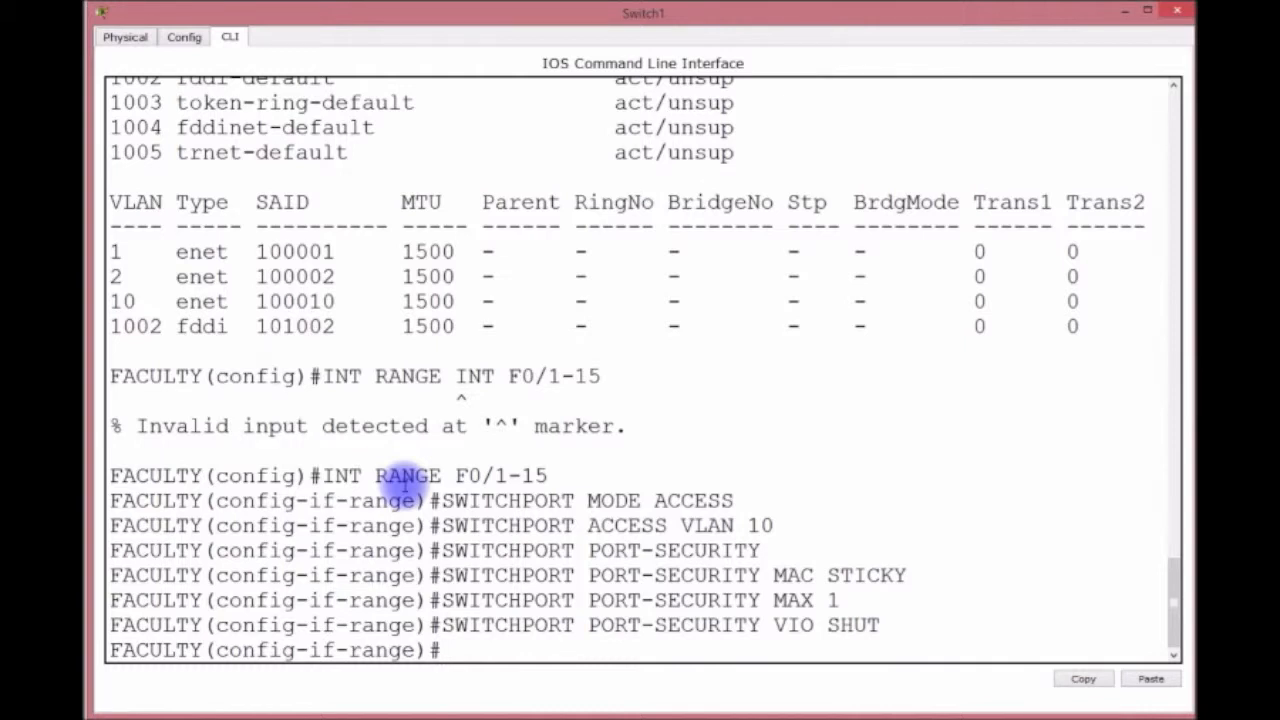
Enable spanning-tree PortFast on the interface range
{"action": "type", "text": "SPA"}
{"action": "key", "text": "Tab"}
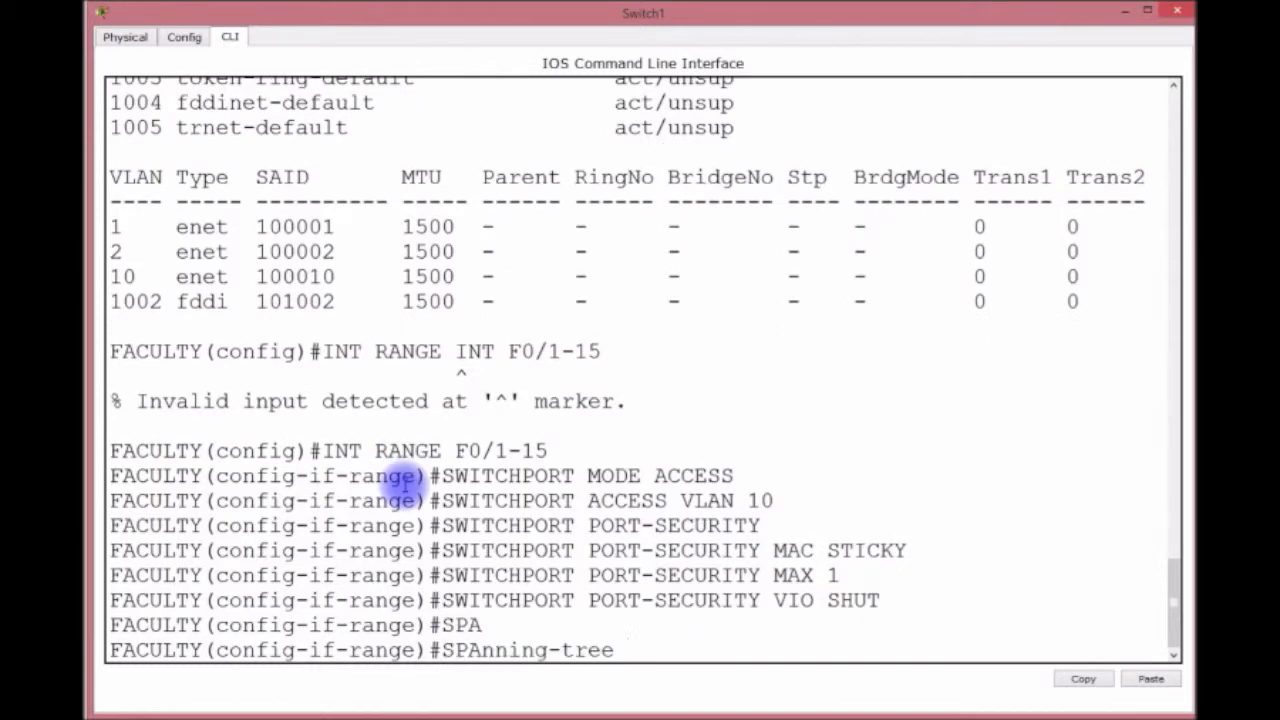
{"action": "type", "text": "PORTFAST"}
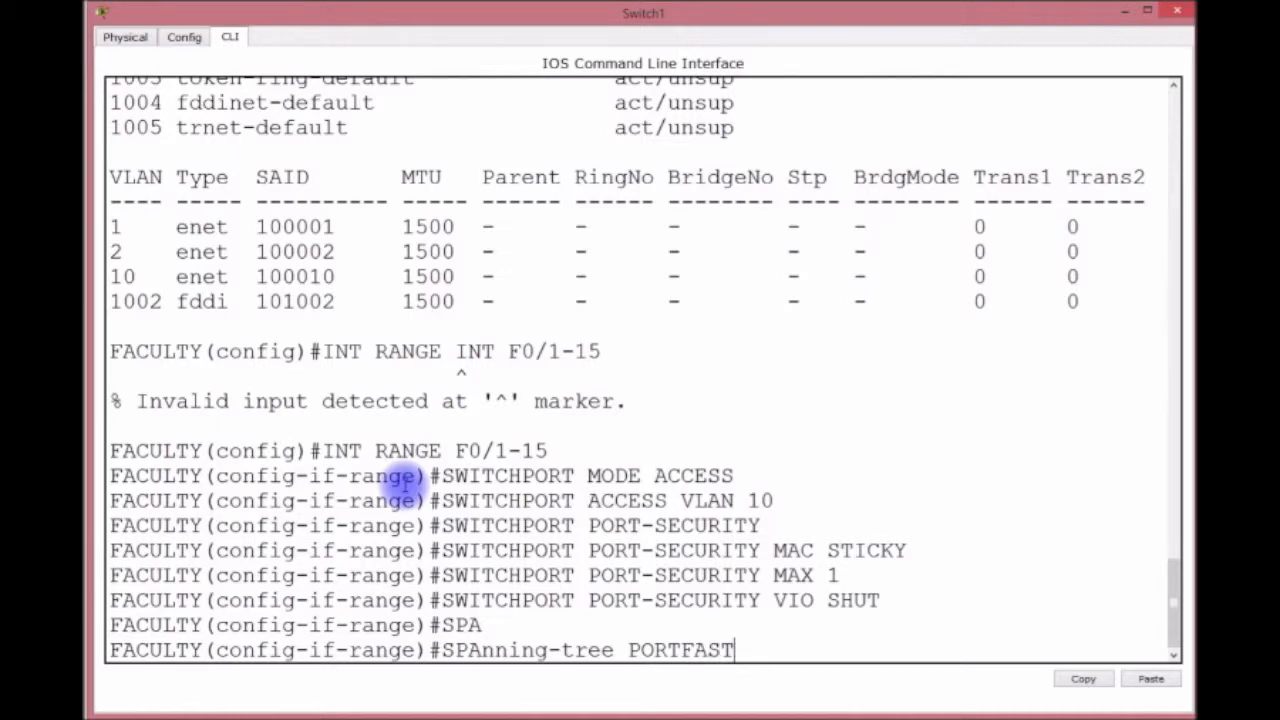
{"action": "key", "text": "Return"}
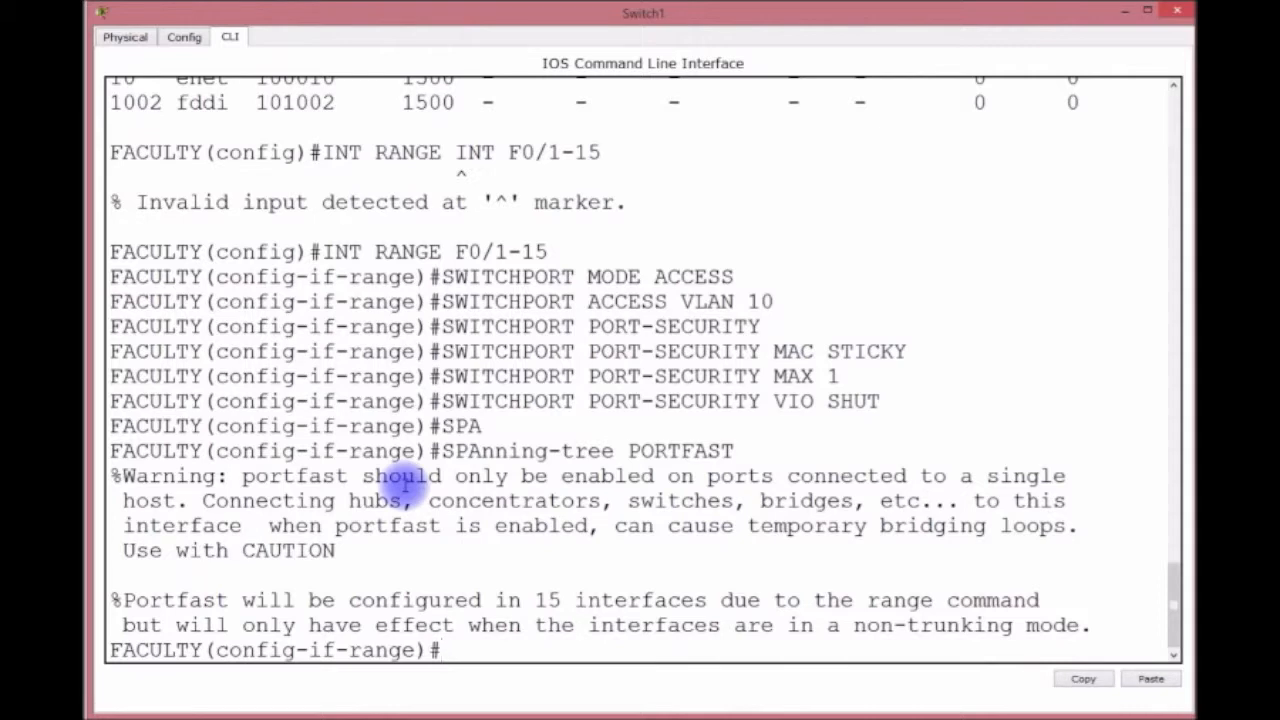
Enable spanning-tree BPDU Guard on the interface range
{"action": "type", "text": "SPA"}
{"action": "key", "text": "Tab"}
{"action": "type", "text": "BPDU"}
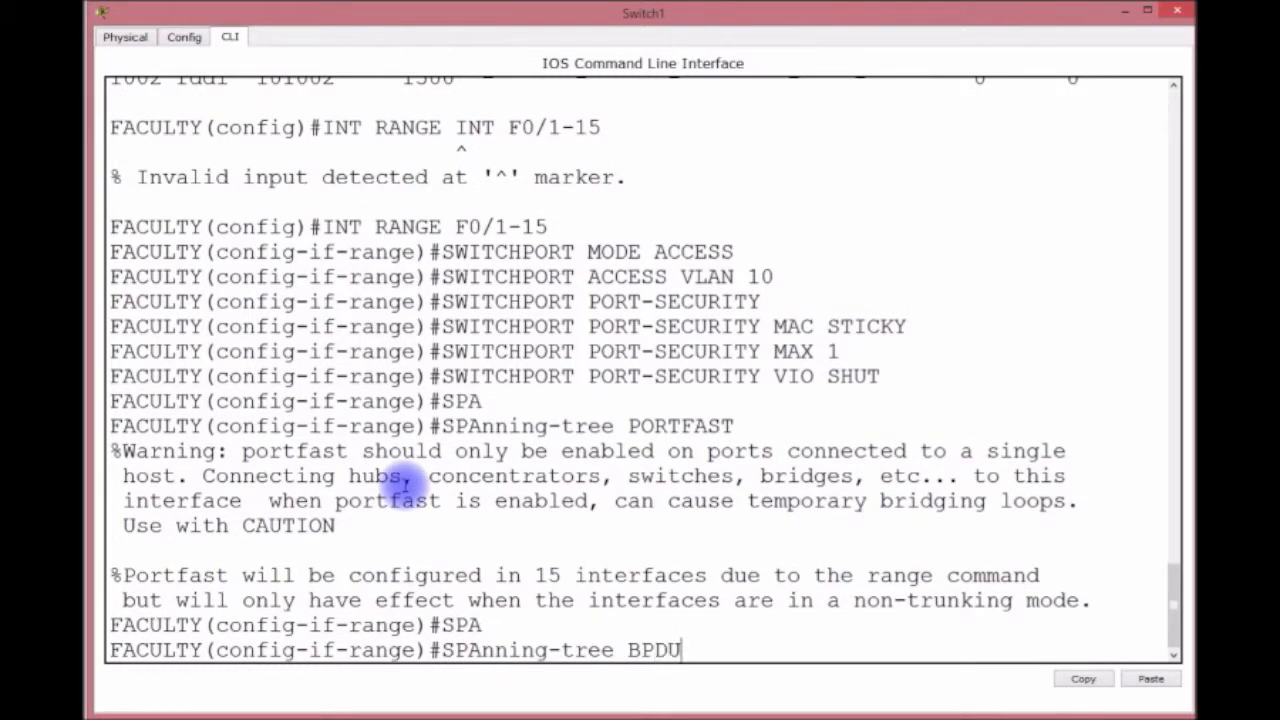
{"action": "type", "text": "GUARD ENABLE"}
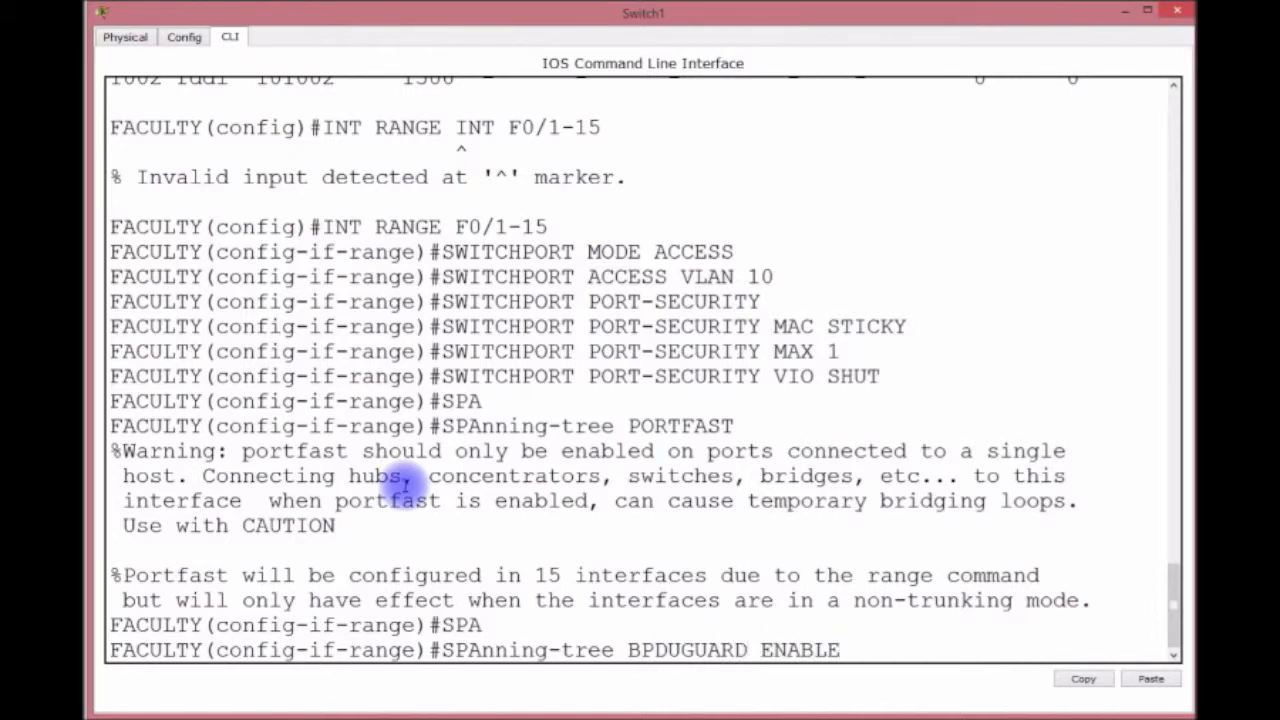
{"action": "key", "text": "Return"}
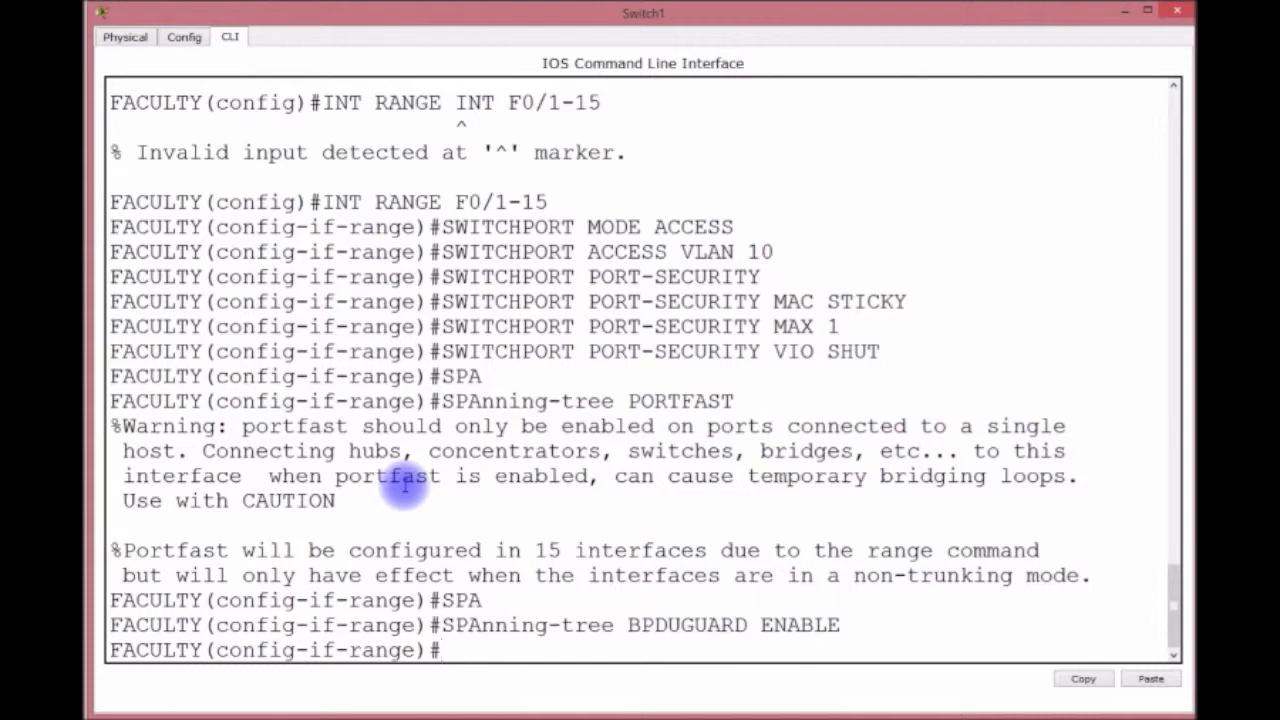
Save the FACULTY switch configuration with DO WR and return to privileged EXEC mode
{"action": "type", "text": "DO WR"}
{"action": "key", "text": "Return"}
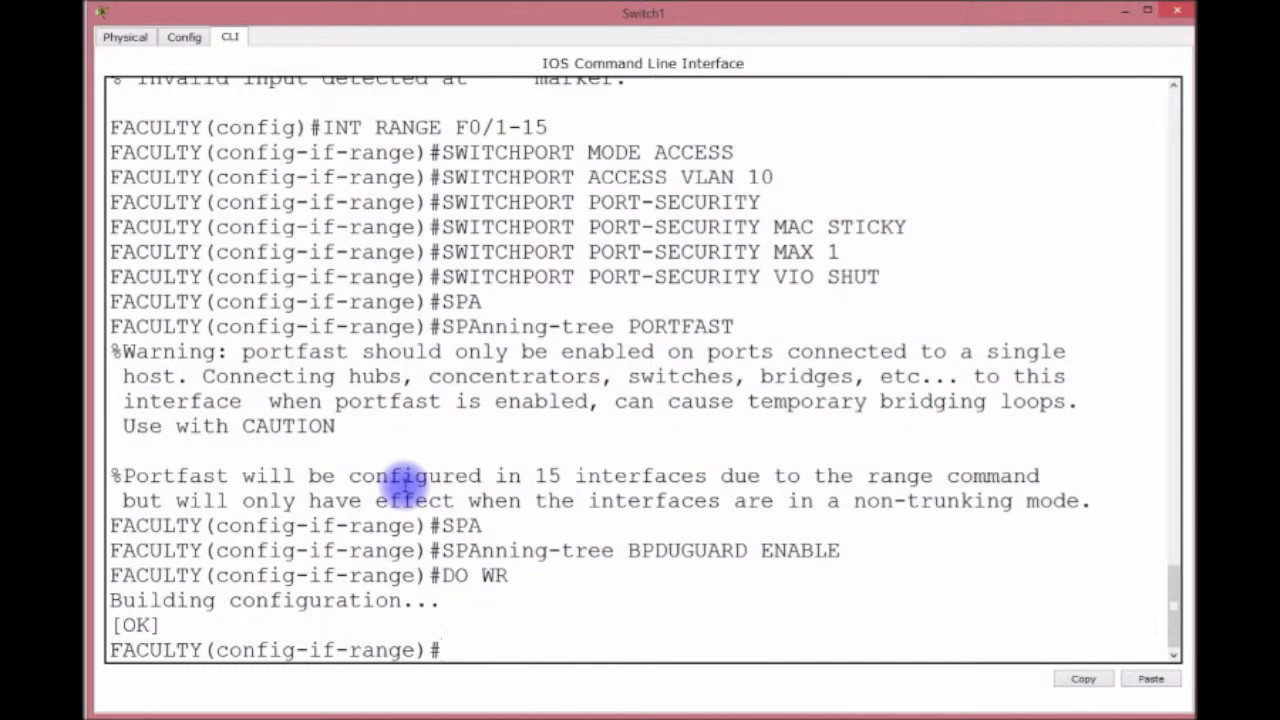
{"action": "key", "text": "ctrl+z"}
{"action": "key", "text": "Return"}
{"action": "key", "text": "Return"}
{"action": "key", "text": "Return"}
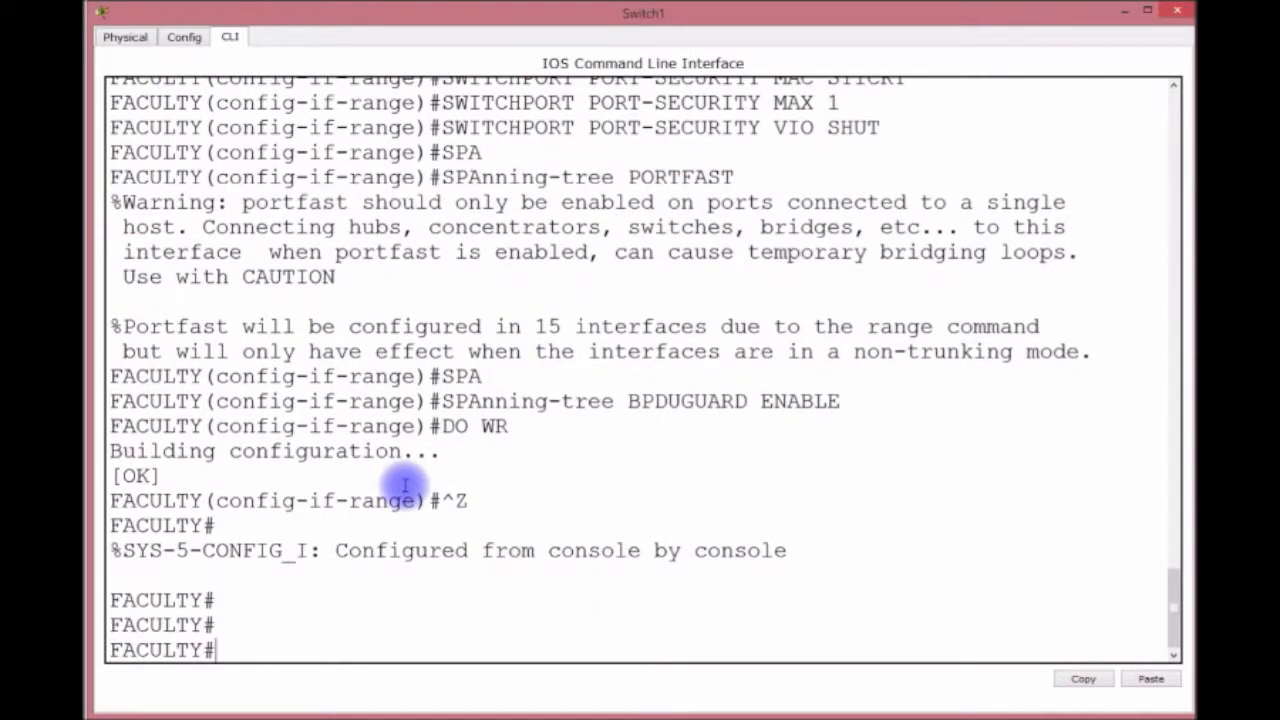
Show the startup configuration with SH START and check the settings of FastEthernet0/1 and FastEthernet0/2
{"action": "type", "text": "SH START"}
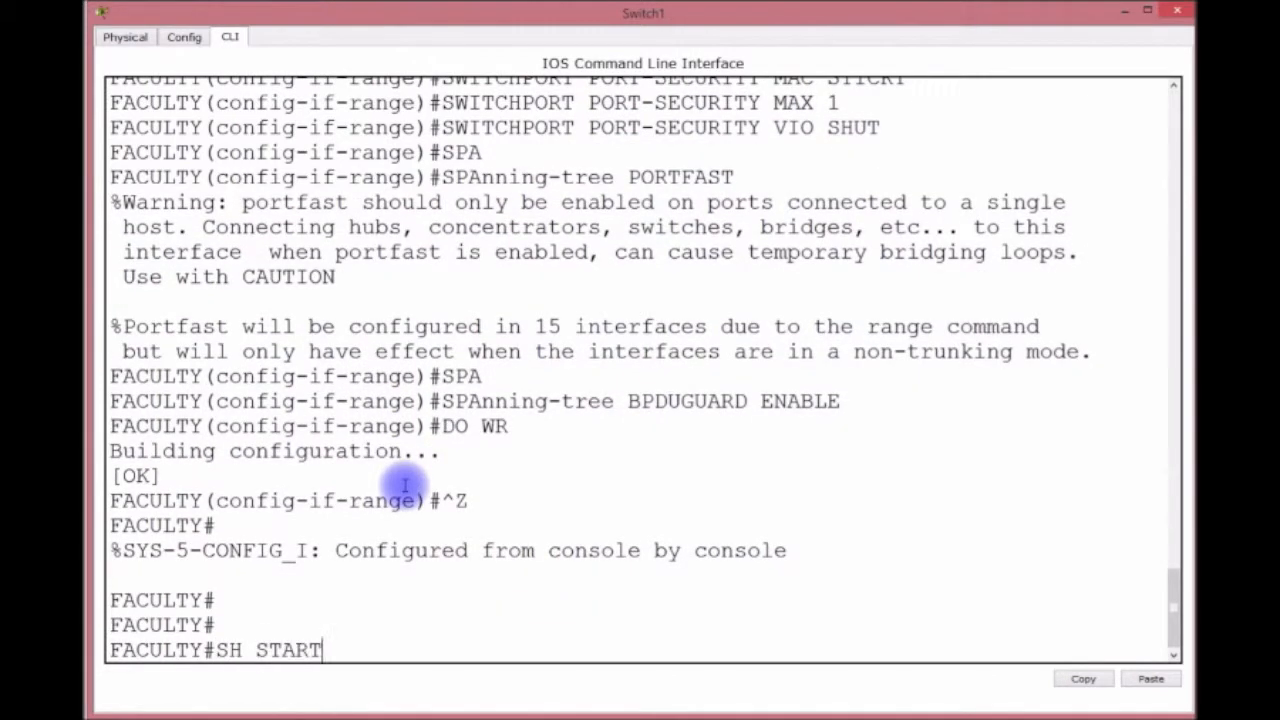
{"action": "key", "text": "Return"}
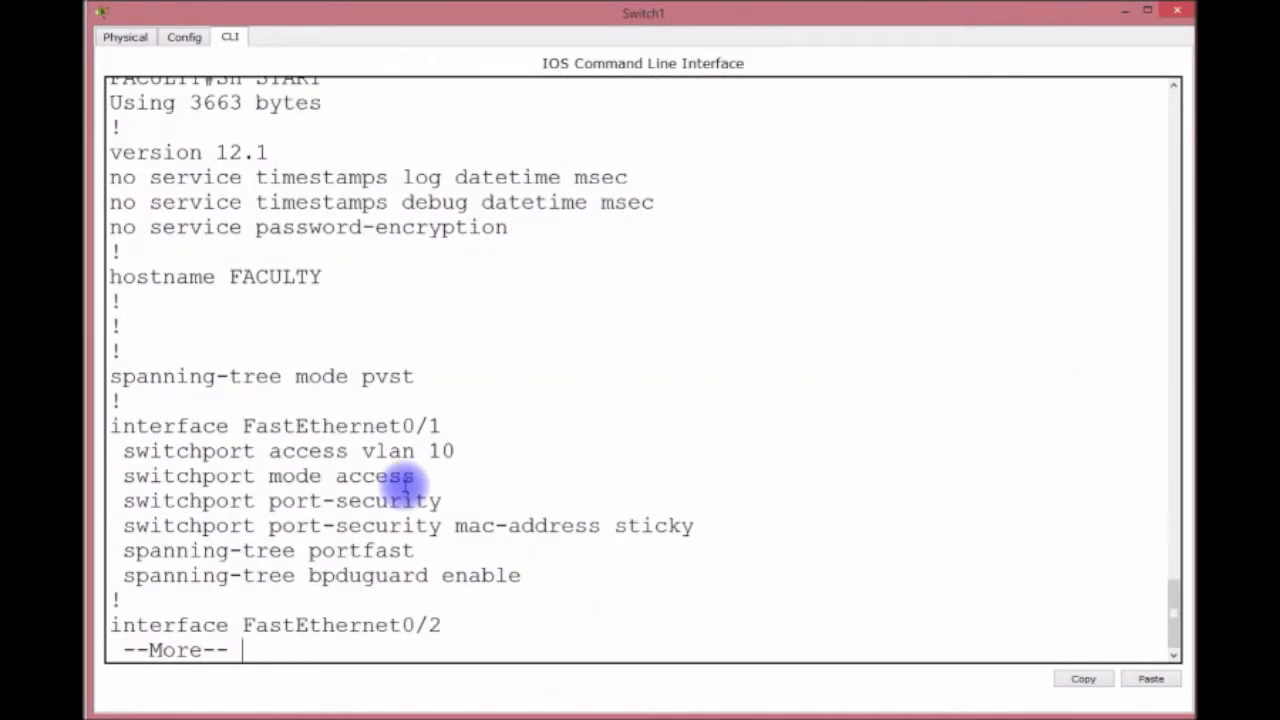
{"action": "key", "text": "Return"}
{"action": "key", "text": "Return"}
{"action": "key", "text": "Return"}
{"action": "key", "text": "Return"}
{"action": "key", "text": "Return"}
{"action": "key", "text": "Return"}
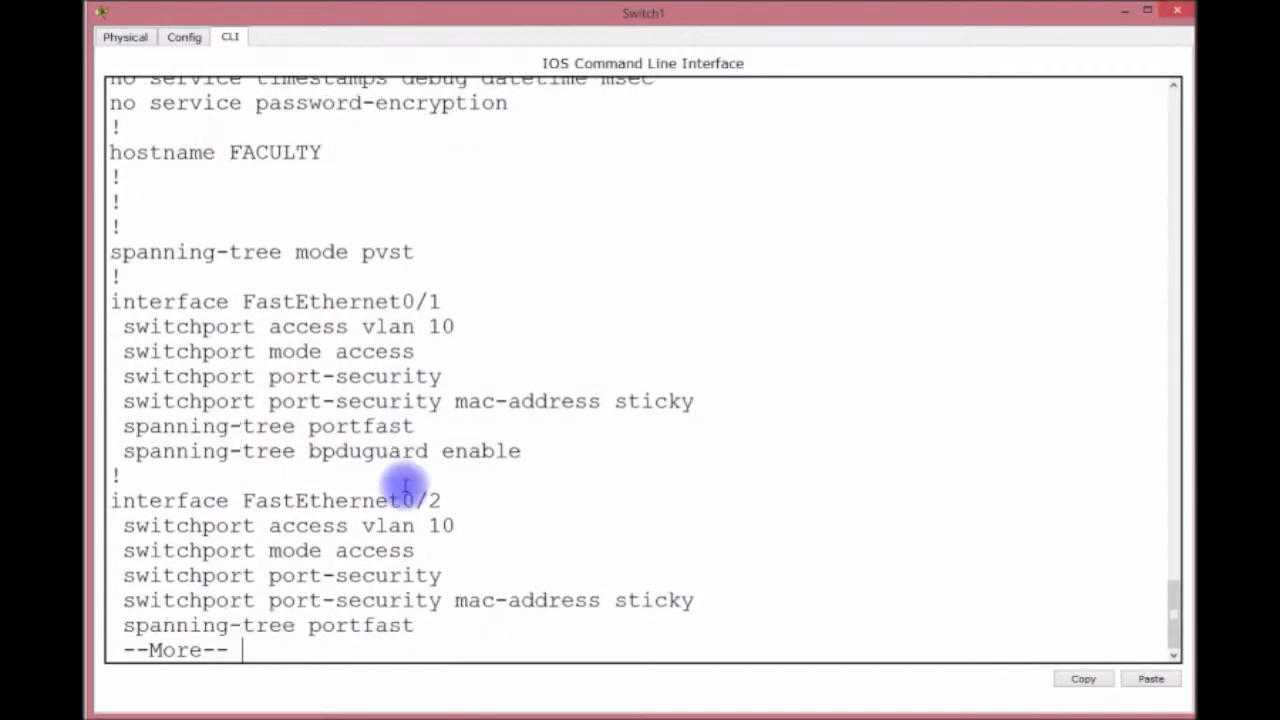
{"action": "key", "text": "Return"}
{"action": "key", "text": "Return"}
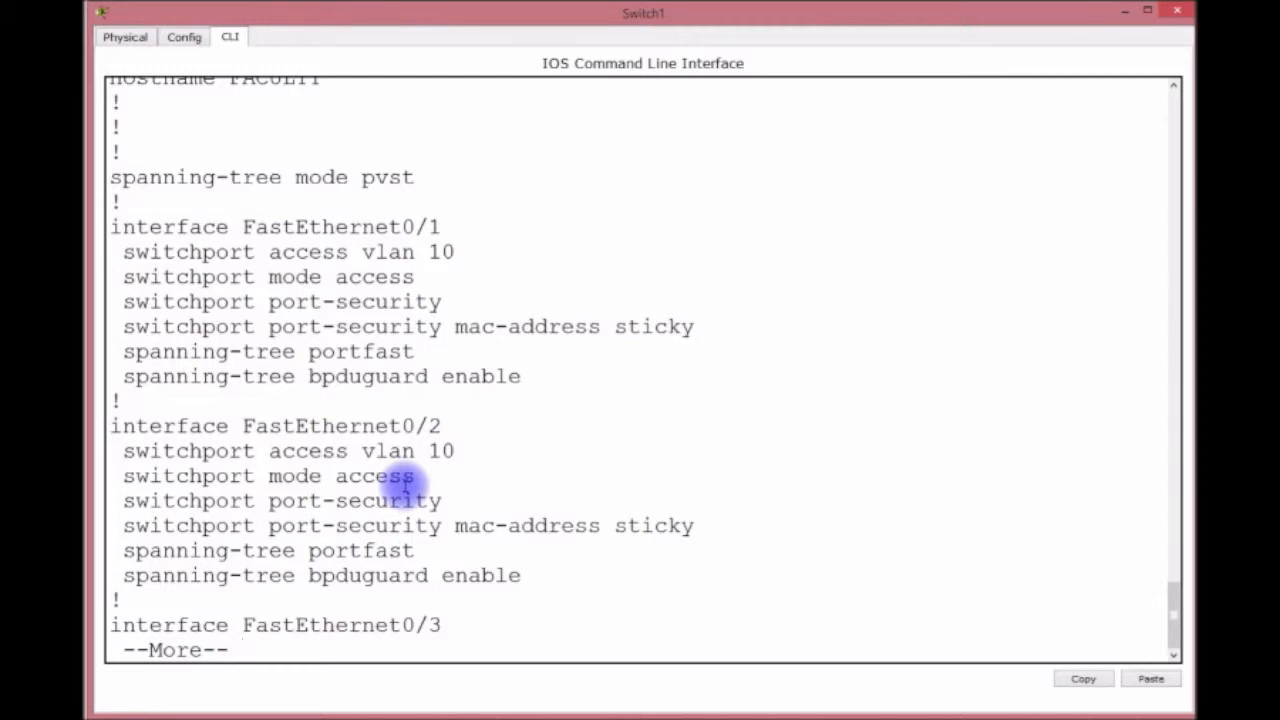
Page through the remaining interface entries to the end of the startup configuration and return to the topology
{"action": "key", "text": "Return"}
{"action": "key", "text": "Return"}
{"action": "key", "text": "Return"}
{"action": "key", "text": "Return"}
{"action": "key", "text": "Return"}
{"action": "key", "text": "Return"}
{"action": "key", "text": "Return"}
{"action": "key", "text": "Return"}
{"action": "key", "text": "Return"}
{"action": "key", "text": "Return"}
{"action": "key", "text": "Return"}
{"action": "key", "text": "Return"}
{"action": "key", "text": "Return"}
{"action": "key", "text": "Return"}
{"action": "key", "text": "Return"}
{"action": "key", "text": "Return"}
{"action": "key", "text": "Return"}
{"action": "key", "text": "Return"}
{"action": "key", "text": "Return"}
{"action": "key", "text": "Return"}
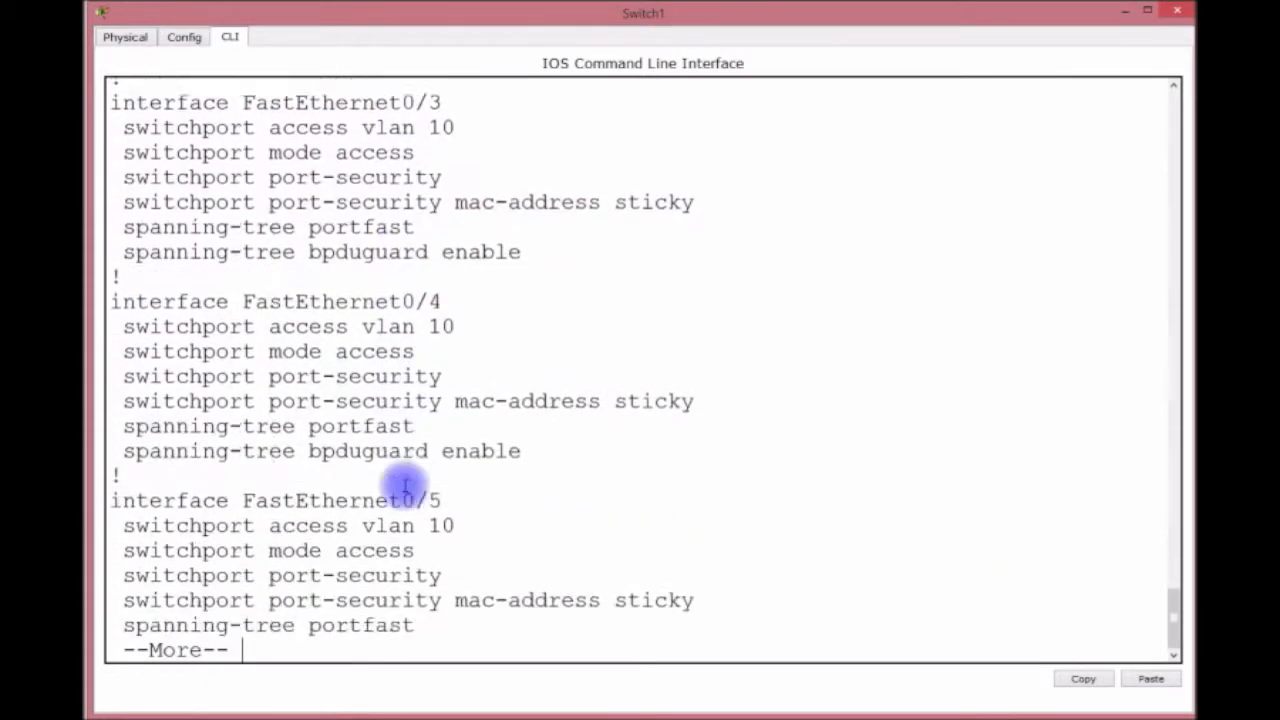
{"action": "key", "text": "Return"}
{"action": "key", "text": "Return"}
{"action": "key", "text": "Return"}
{"action": "key", "text": "Return"}
{"action": "key", "text": "Return"}
{"action": "key", "text": "Return"}
{"action": "key", "text": "Return"}
{"action": "key", "text": "Return"}
{"action": "key", "text": "Return"}
{"action": "key", "text": "Return"}
{"action": "key", "text": "Return"}
{"action": "key", "text": "Return"}
{"action": "key", "text": "Return"}
{"action": "key", "text": "Return"}
{"action": "key", "text": "Return"}
{"action": "key", "text": "Return"}
{"action": "key", "text": "Return"}
{"action": "key", "text": "Return"}
{"action": "key", "text": "Return"}
{"action": "key", "text": "Return"}
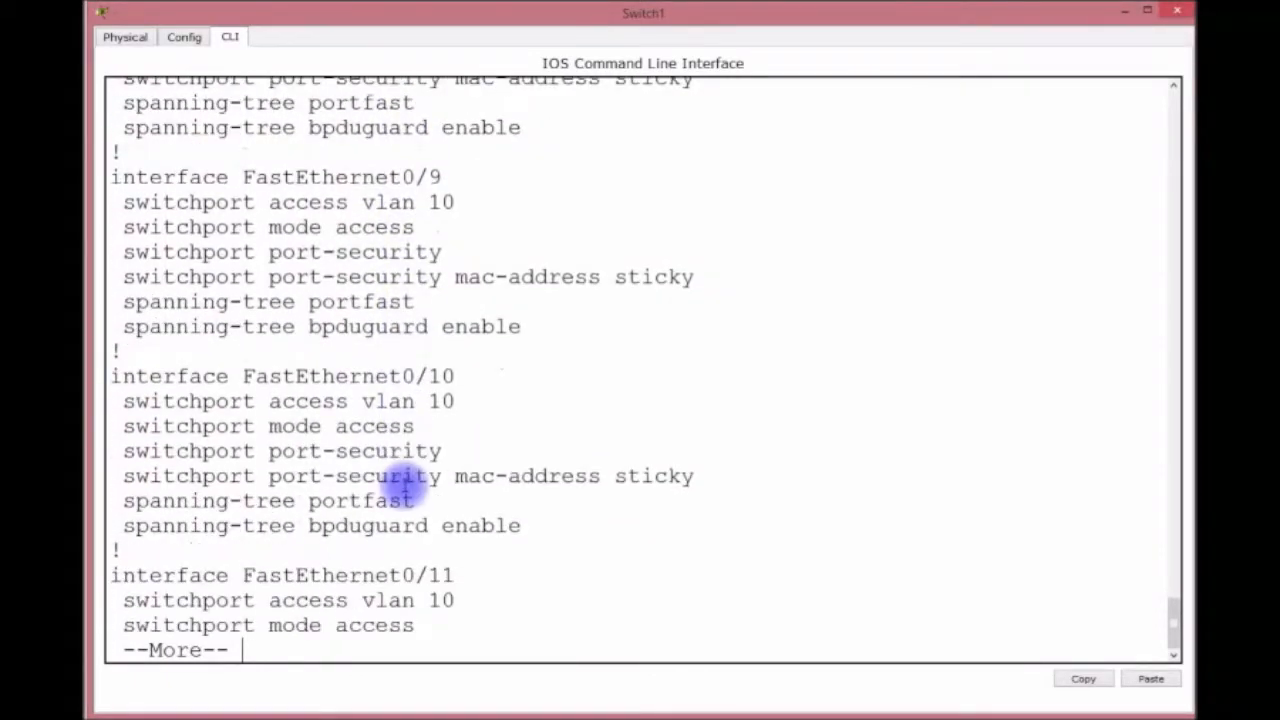
{"action": "key", "text": "space"}
{"action": "key", "text": "space"}
{"action": "key", "text": "space"}
{"action": "key", "text": "space"}
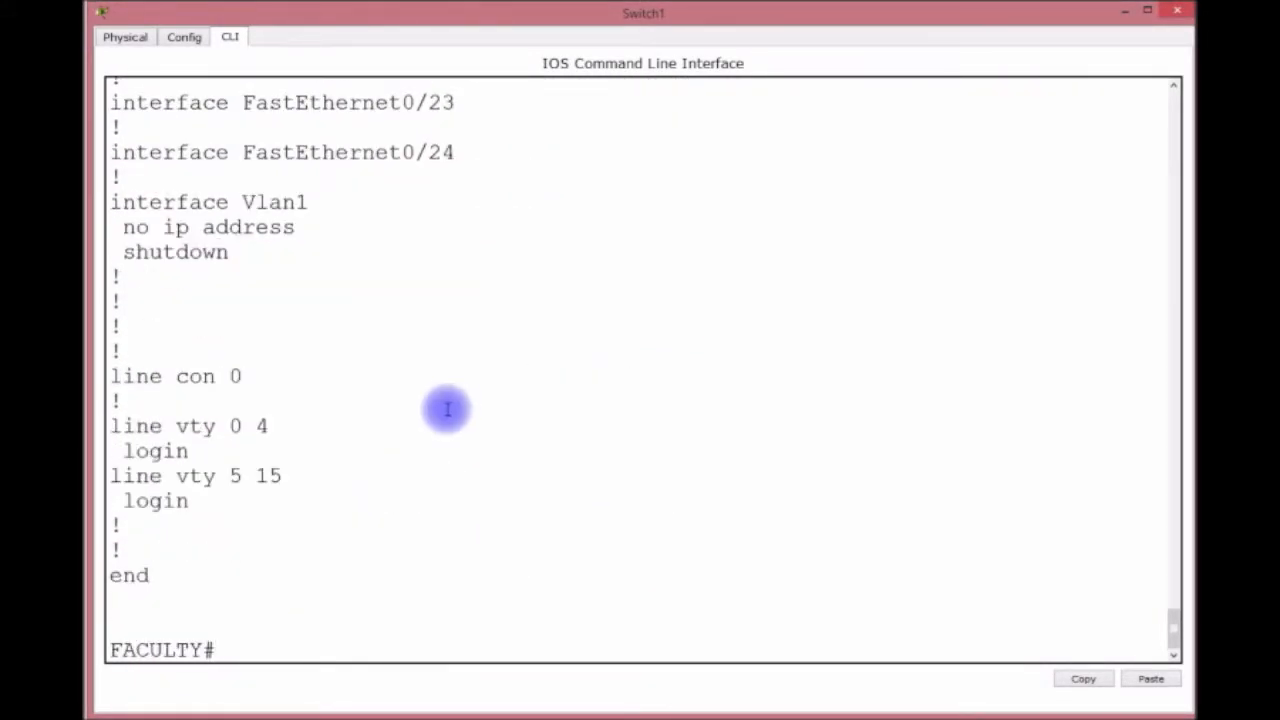
{"action": "left_click", "coordinate": [1123, 14]}
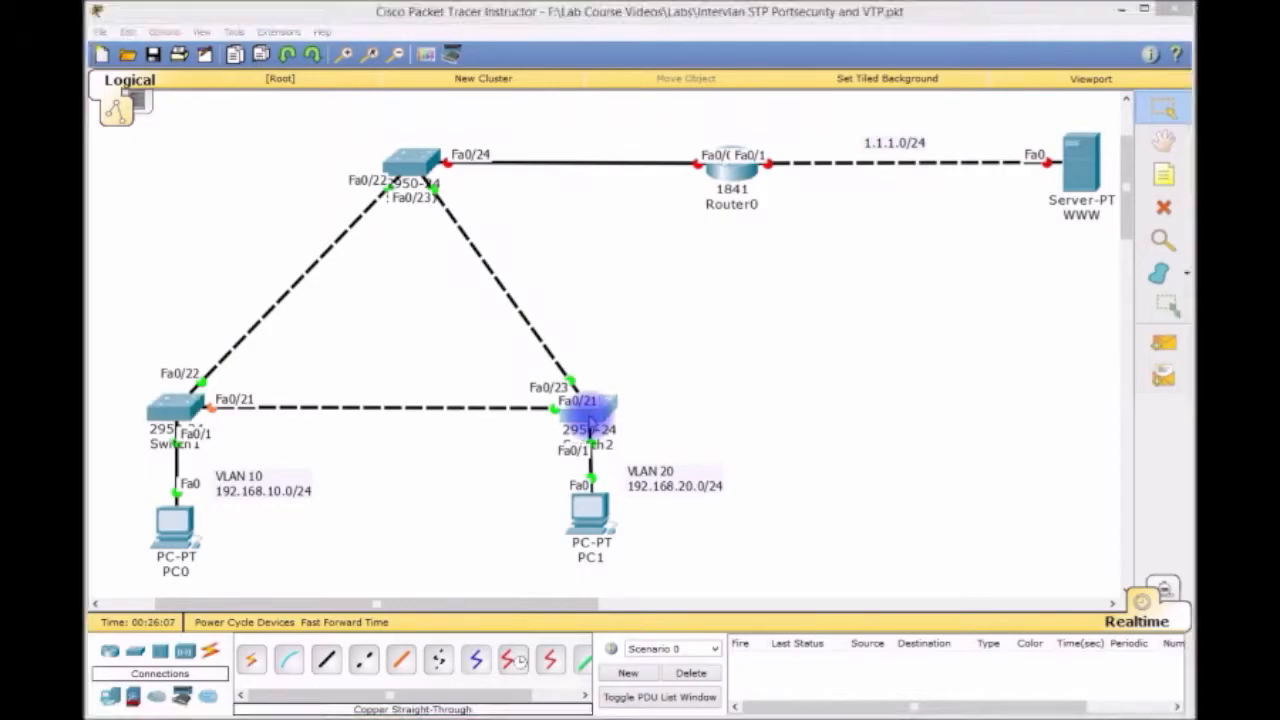
Open the command-line interface of Switch2 and bring up its user EXEC prompt
{"action": "left_click", "coordinate": [590, 412]}
{"action": "left_click", "coordinate": [225, 38]}
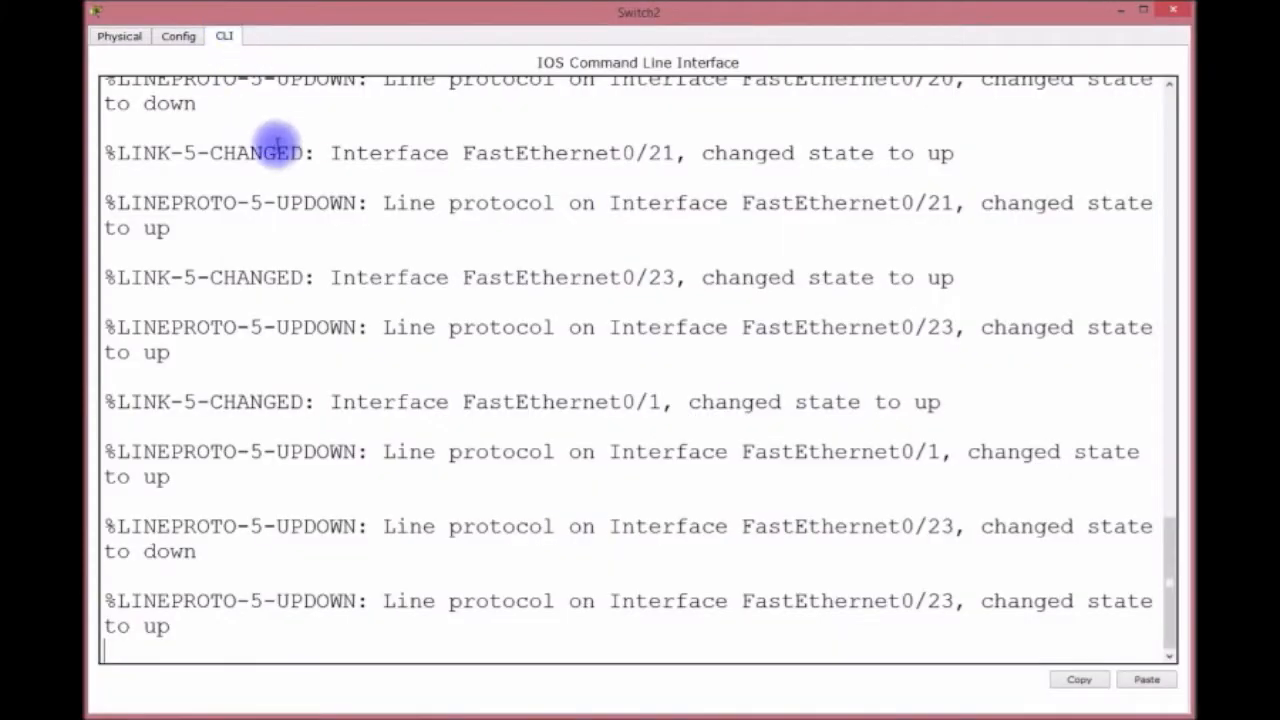
{"action": "key", "text": "Return"}
{"action": "key", "text": "Return"}
{"action": "key", "text": "Return"}
{"action": "key", "text": "Return"}
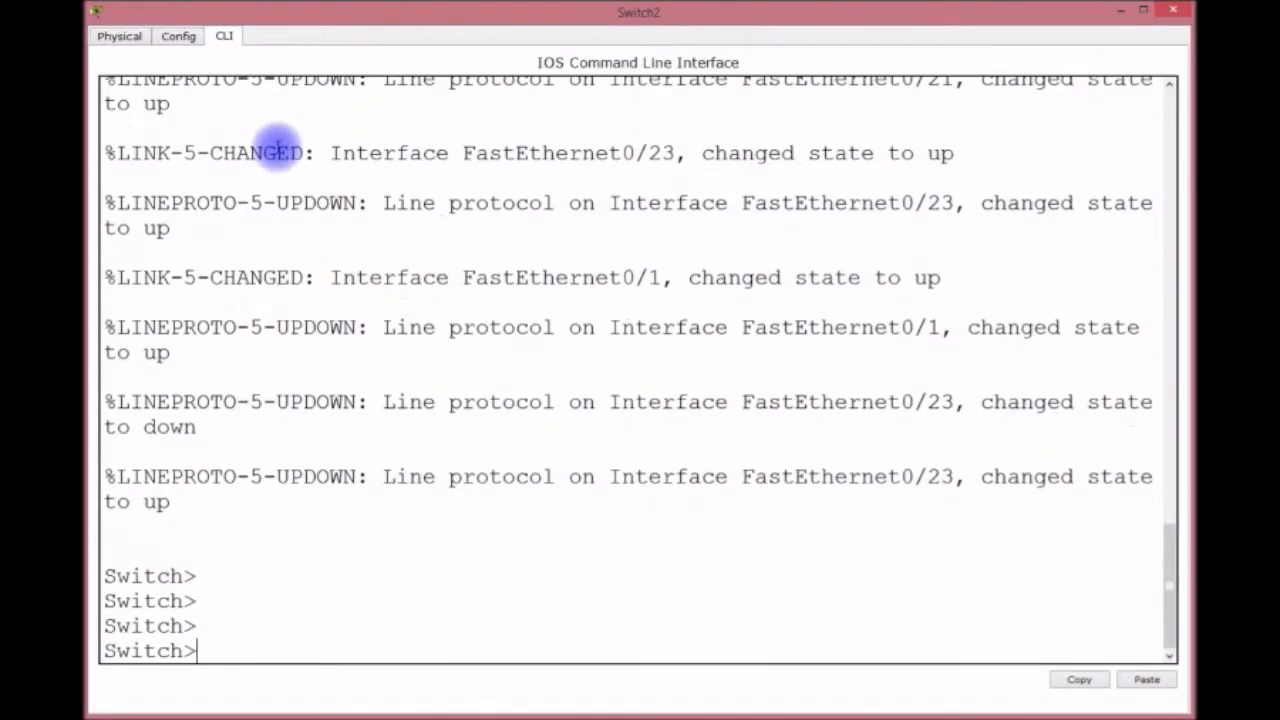
Enter global configuration mode on Switch2 and set its hostname to STUDENTS
{"action": "type", "text": "EN"}
{"action": "key", "text": "Return"}
{"action": "type", "text": "CONFIG T"}
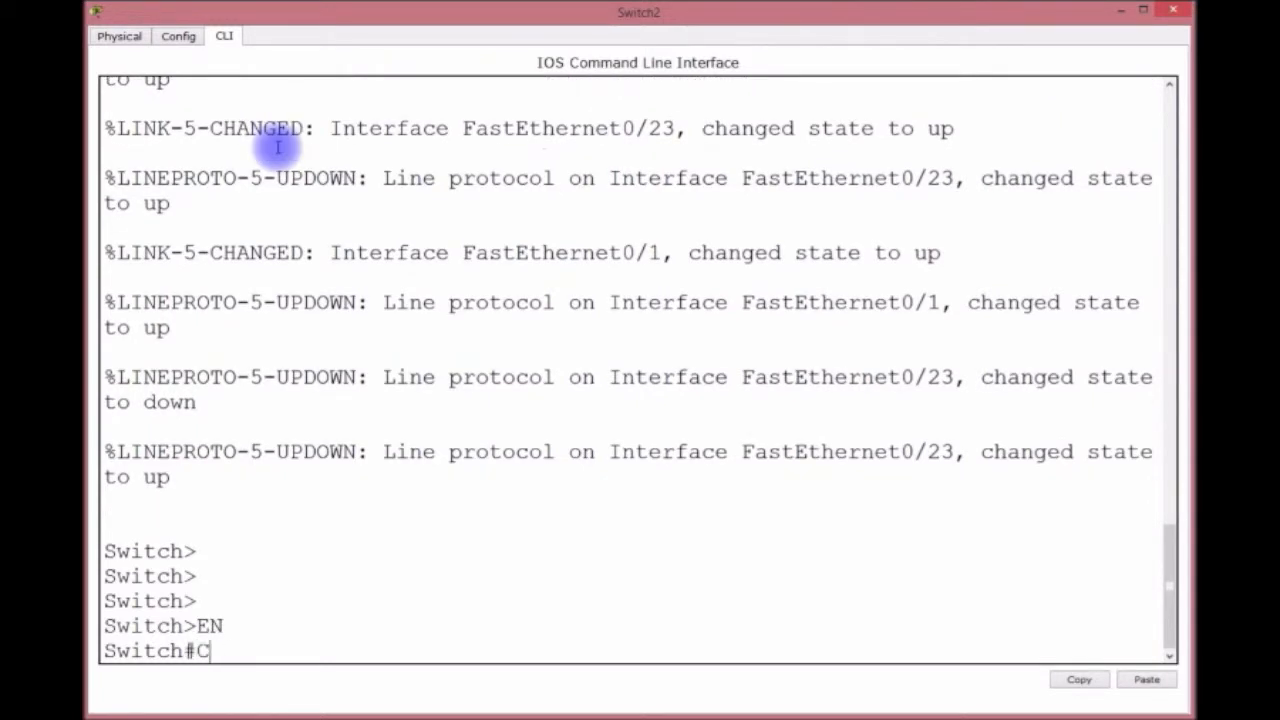
{"action": "key", "text": "Return"}
{"action": "type", "text": "HOSTN"}
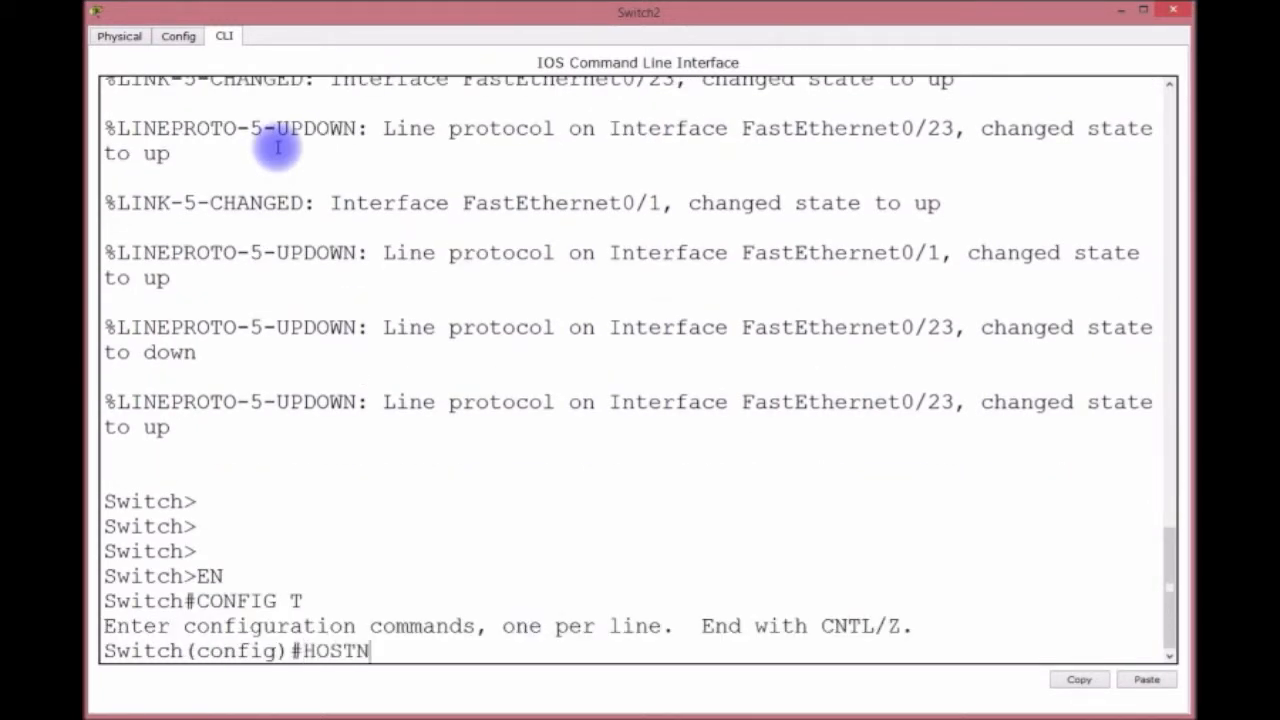
{"action": "type", "text": "AME STUDENTS"}
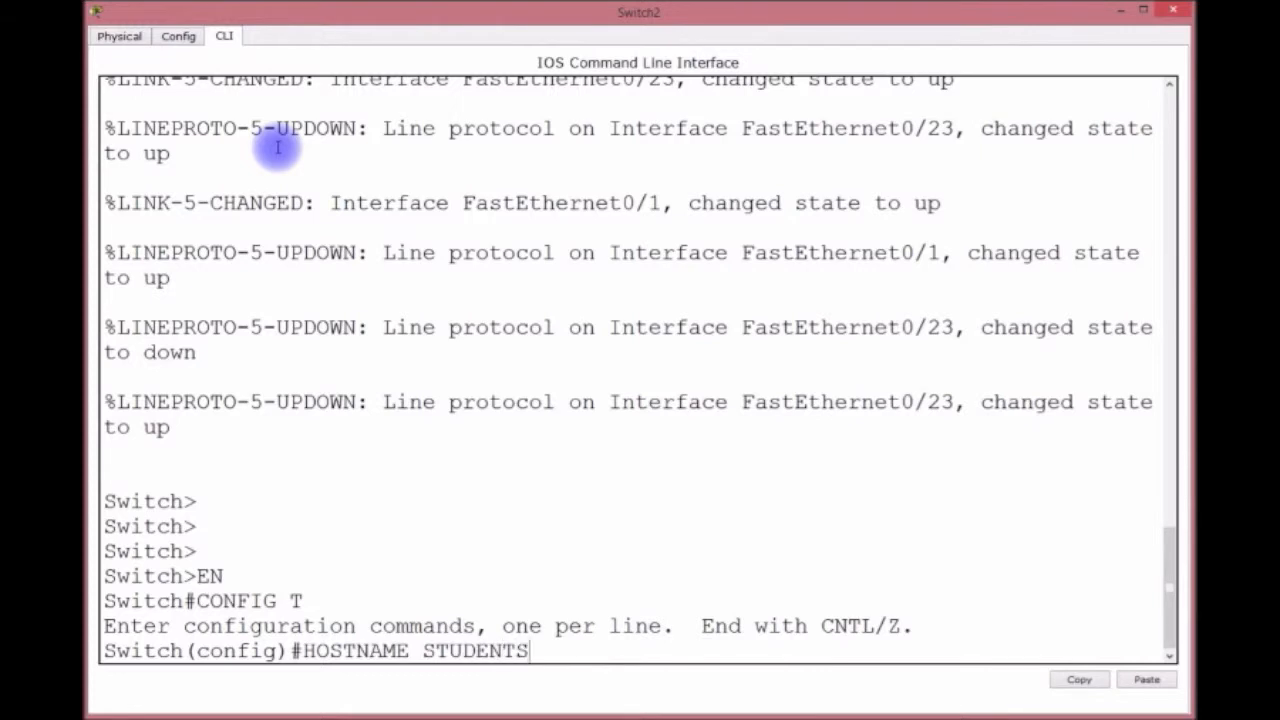
{"action": "key", "text": "Return"}
Try to make the switch a client with the command SWITCHPORT MODE CLIENT
{"action": "type", "text": "SWITCHPORT"}
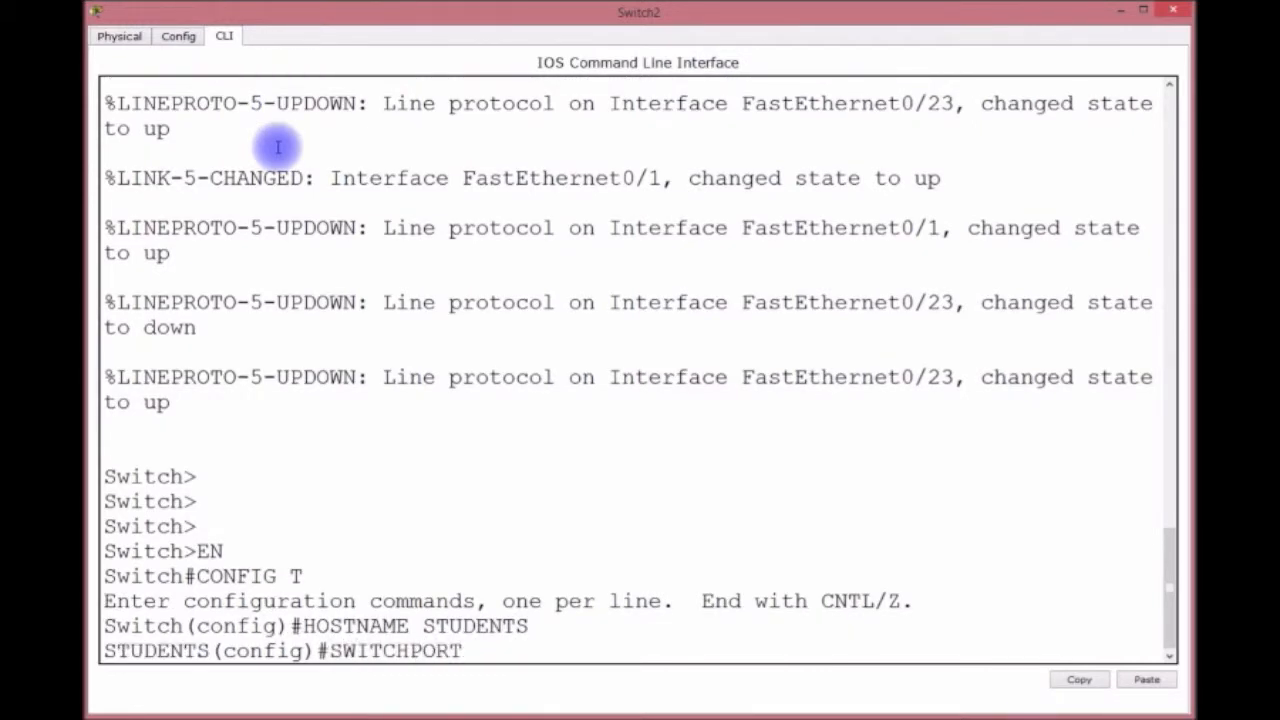
{"action": "type", "text": " MODE CLIE"}
{"action": "type", "text": "NT"}
{"action": "key", "text": "Return"}
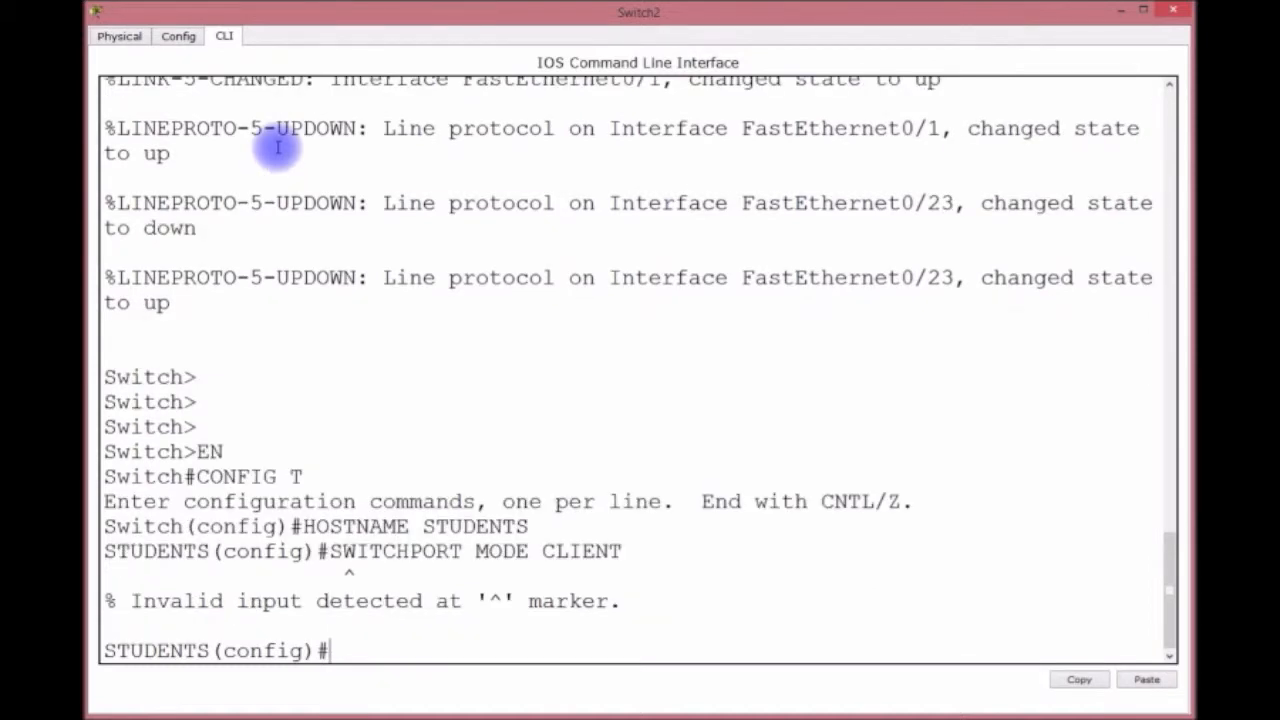
Set the STUDENTS switch to VTP client mode and check its VLAN list with DO SH VLAN
{"action": "type", "text": "VTP MODE CLIENT"}
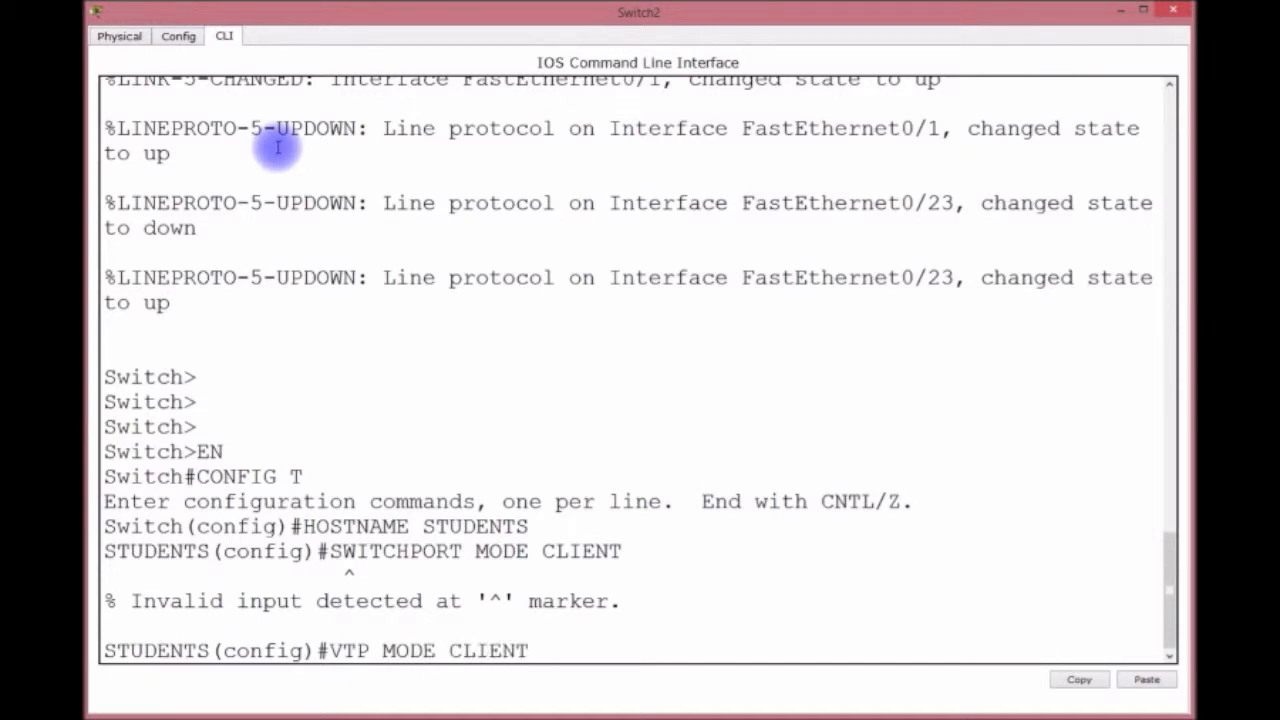
{"action": "key", "text": "Return"}
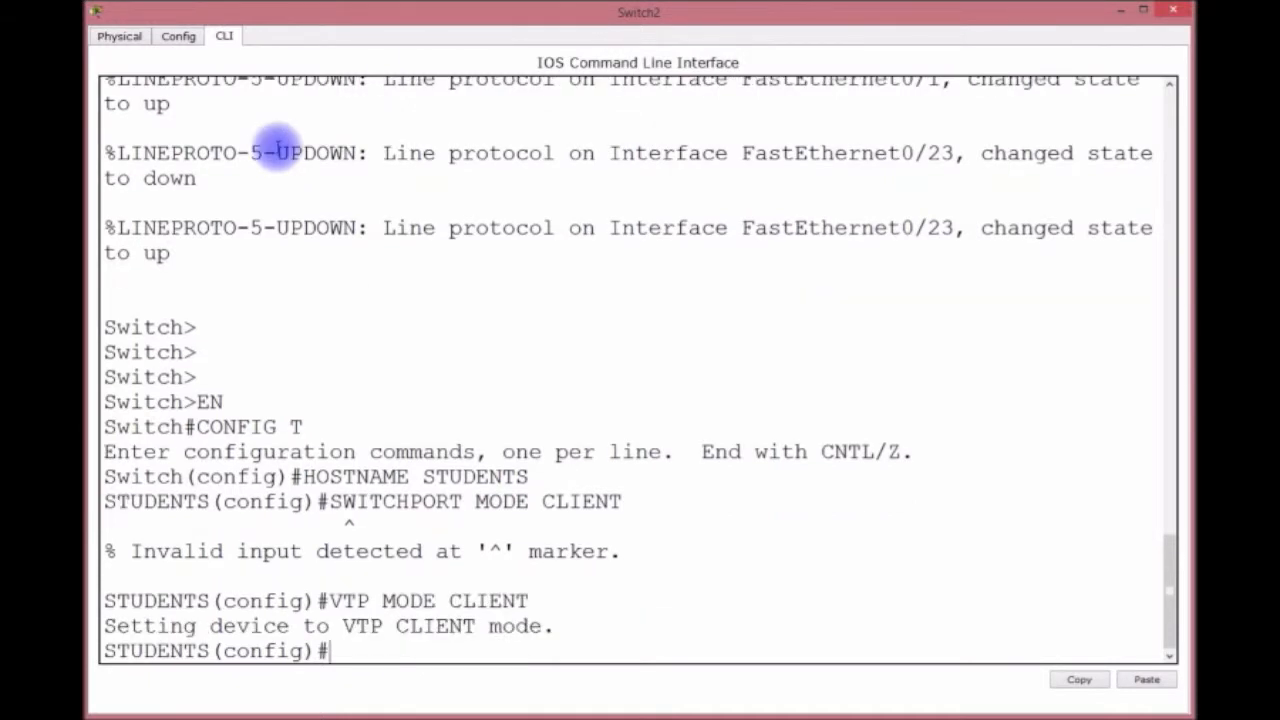
{"action": "type", "text": "DO SH VLAN"}
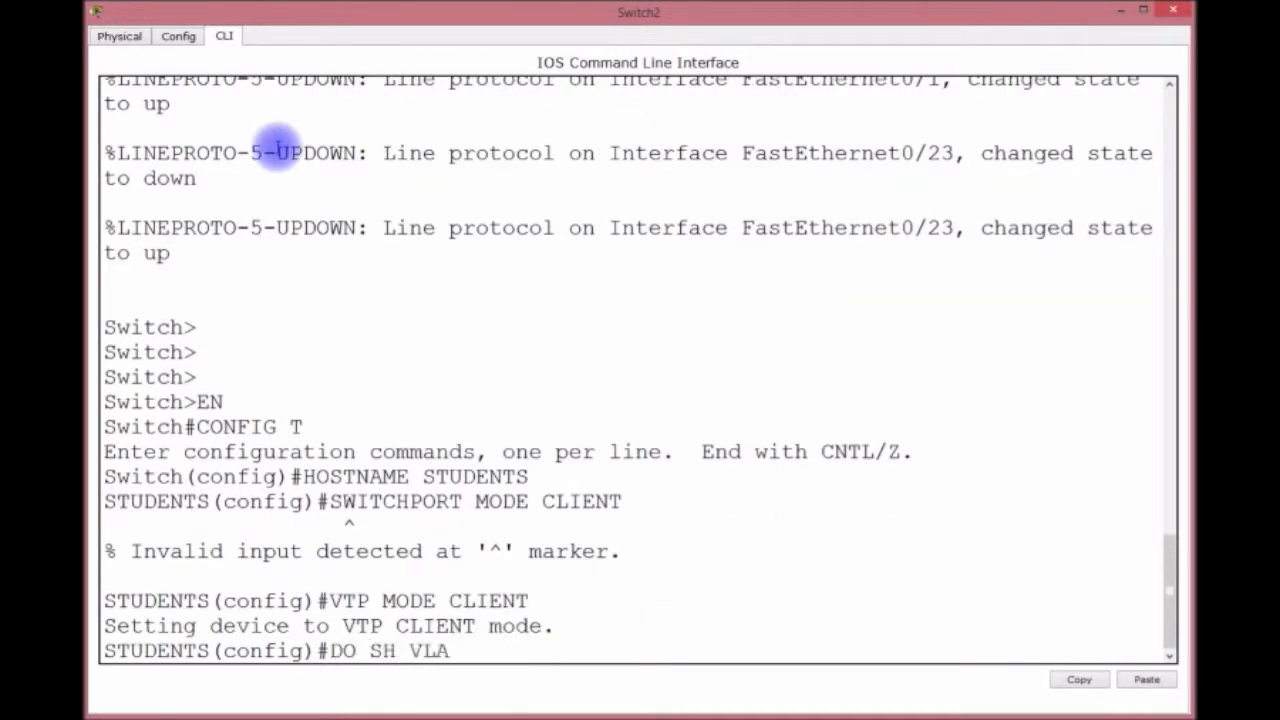
{"action": "key", "text": "Return"}
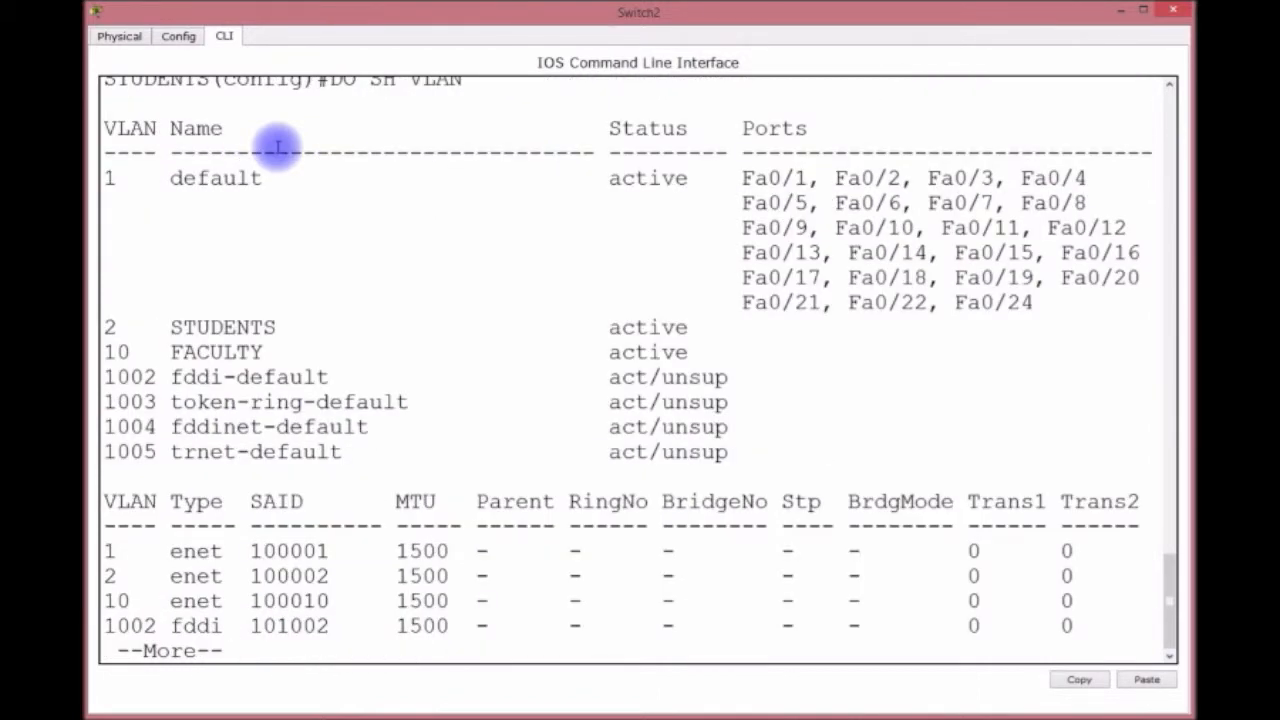
{"action": "key", "text": "q"}
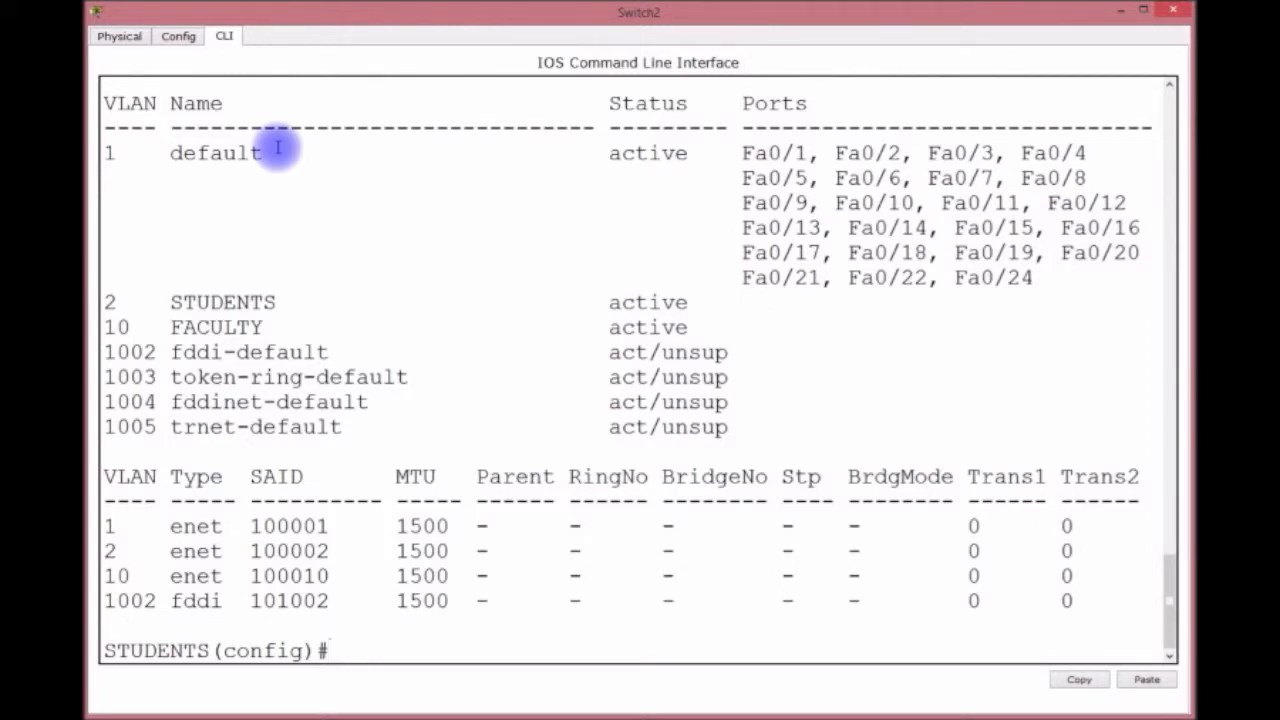
Select the interface range F0/1-15 and set its ports to access mode with SWITCHPORT MODE ACCESS
{"action": "type", "text": "INT RANGE F0"}
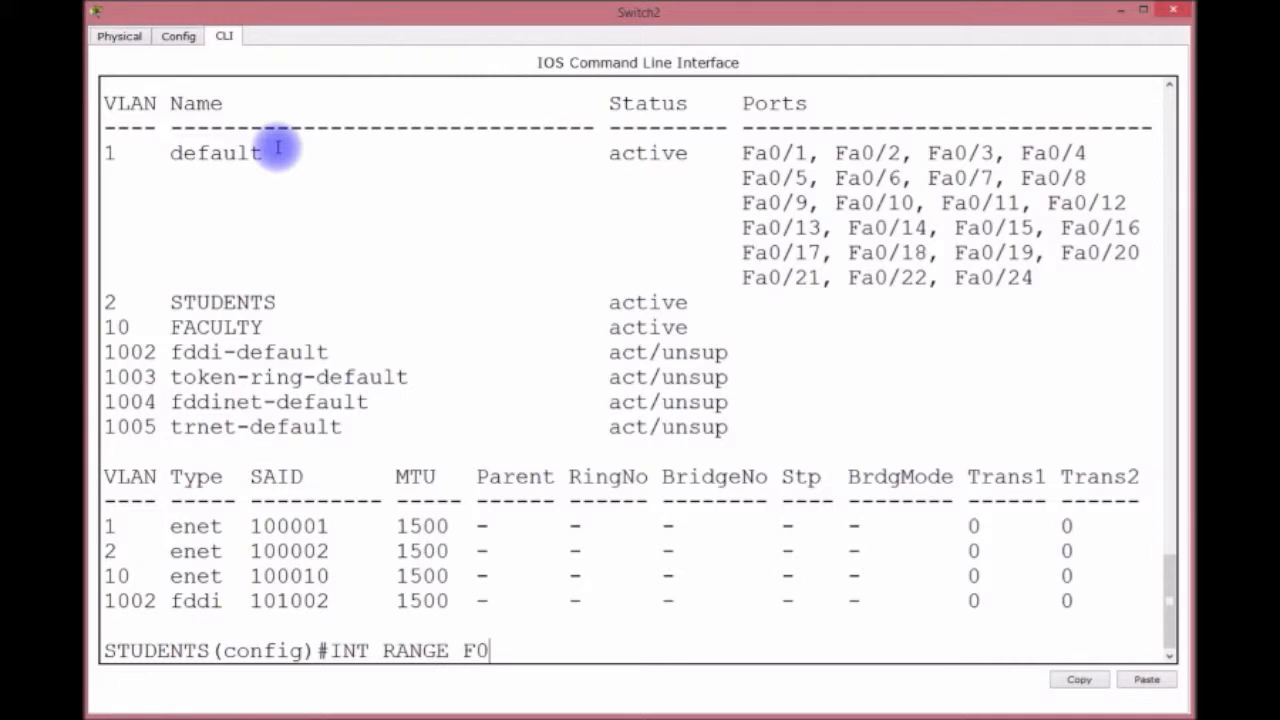
{"action": "type", "text": "/1-15"}
{"action": "key", "text": "Return"}
{"action": "type", "text": "SWITFH"}
{"action": "key", "text": "BackSpace"}
{"action": "key", "text": "BackSpace"}
{"action": "type", "text": "CHPORT MODE CLIE"}
{"action": "key", "text": "BackSpace"}
{"action": "key", "text": "BackSpace"}
{"action": "key", "text": "BackSpace"}
{"action": "key", "text": "BackSpace"}
{"action": "key", "text": "BackSpace"}
{"action": "key", "text": "BackSpace"}
{"action": "key", "text": "BackSpace"}
{"action": "key", "text": "BackSpace"}
{"action": "key", "text": "BackSpace"}
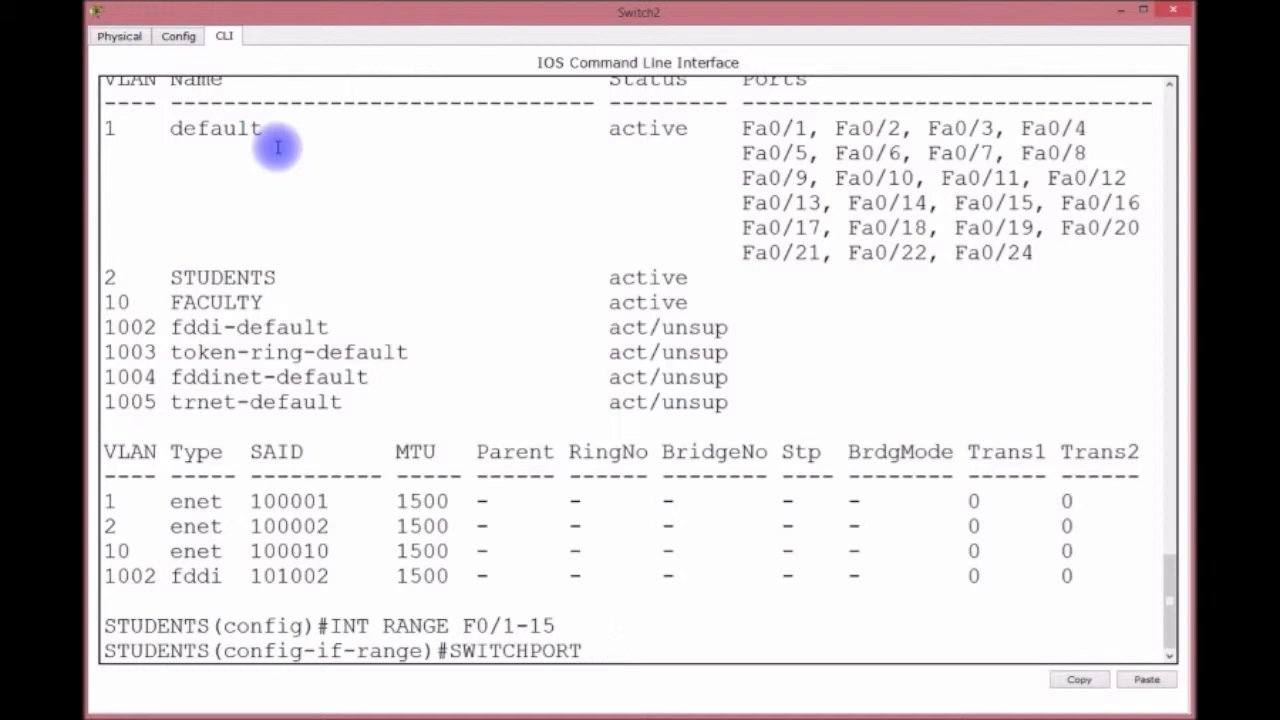
{"action": "type", "text": "MODE ACCESS"}
{"action": "key", "text": "Return"}
Assign the interface range to VLAN 2 with SWITCHPORT ACCESS VLAN 2
{"action": "type", "text": "S"}
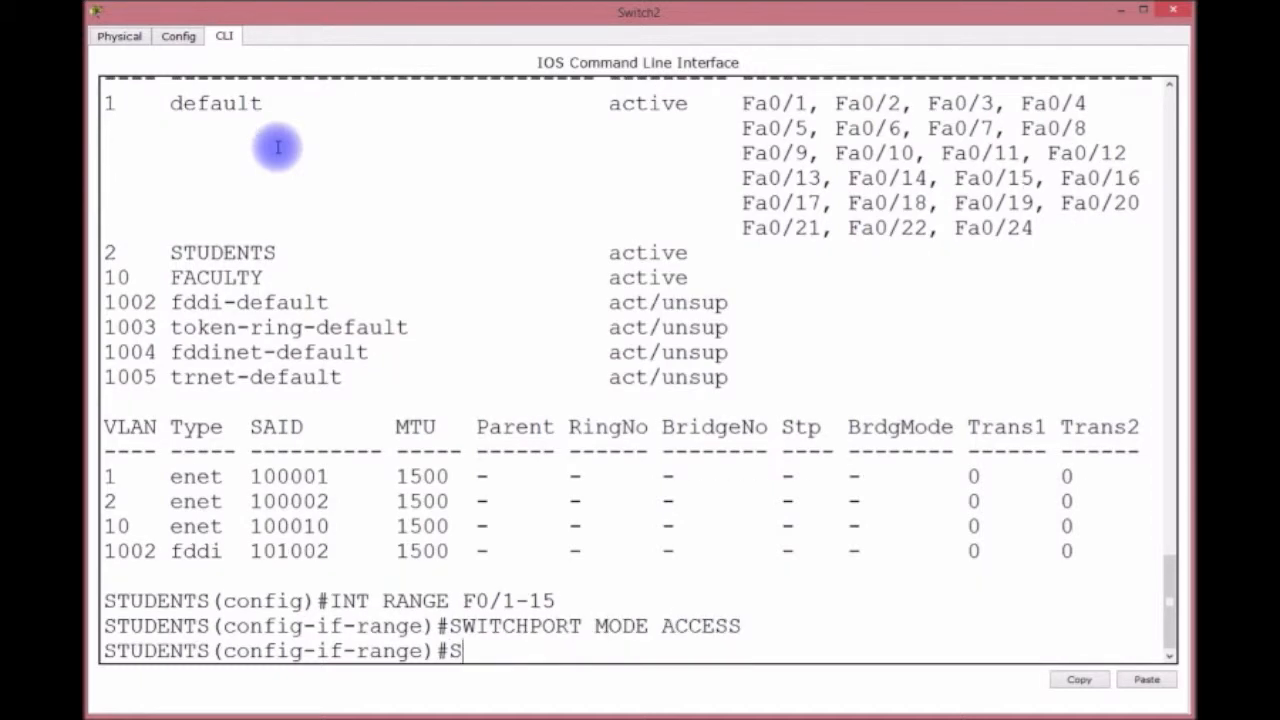
{"action": "type", "text": "WITCHPORT"}
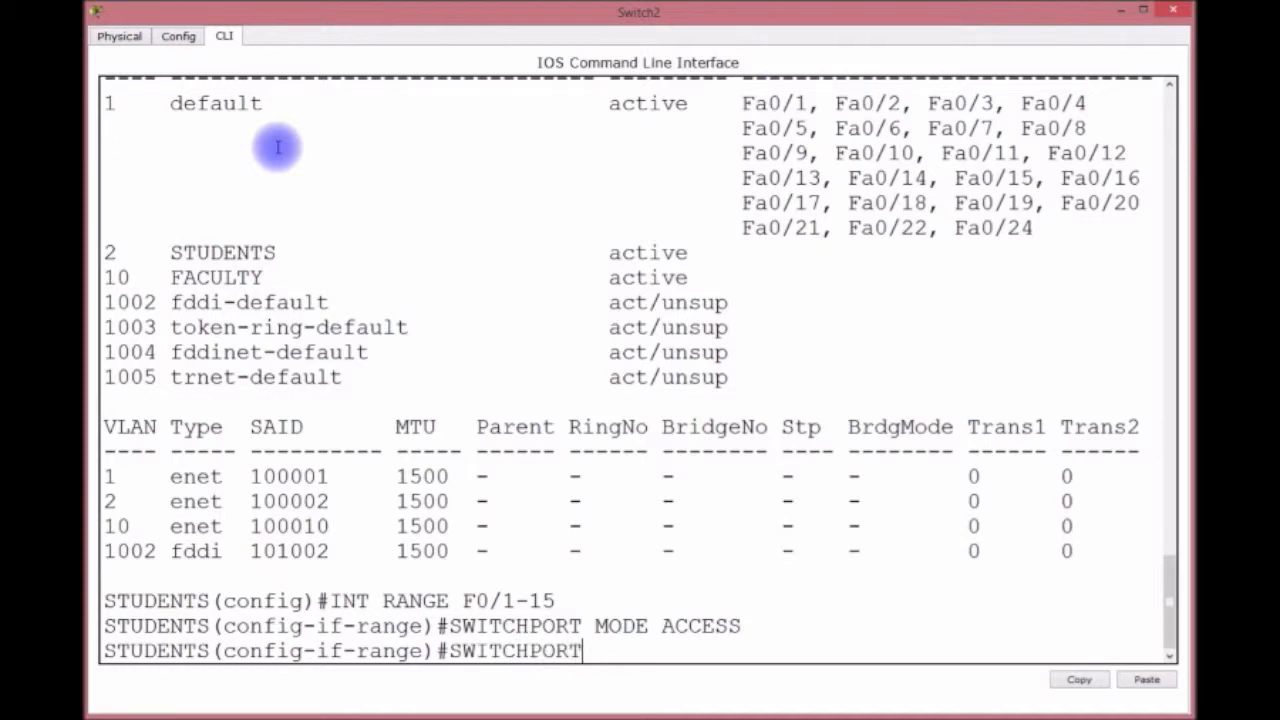
{"action": "type", "text": " ACCESS VLAN 2"}
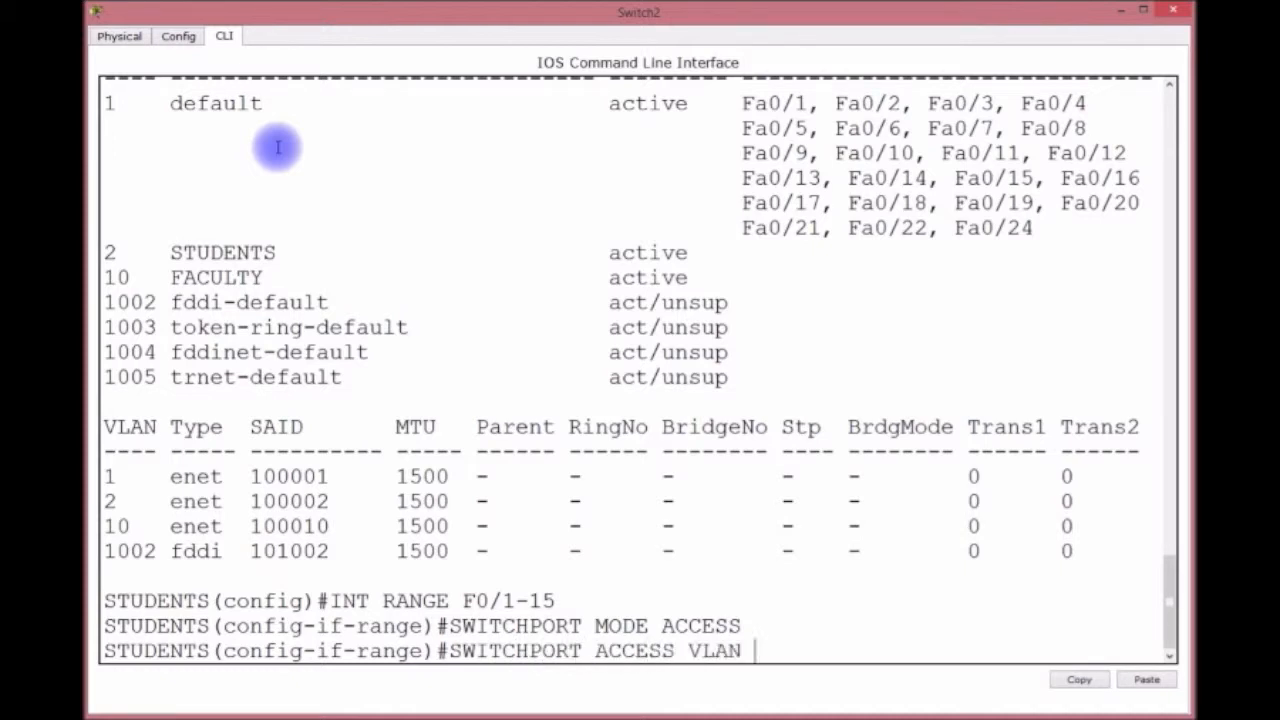
{"action": "key", "text": "Return"}
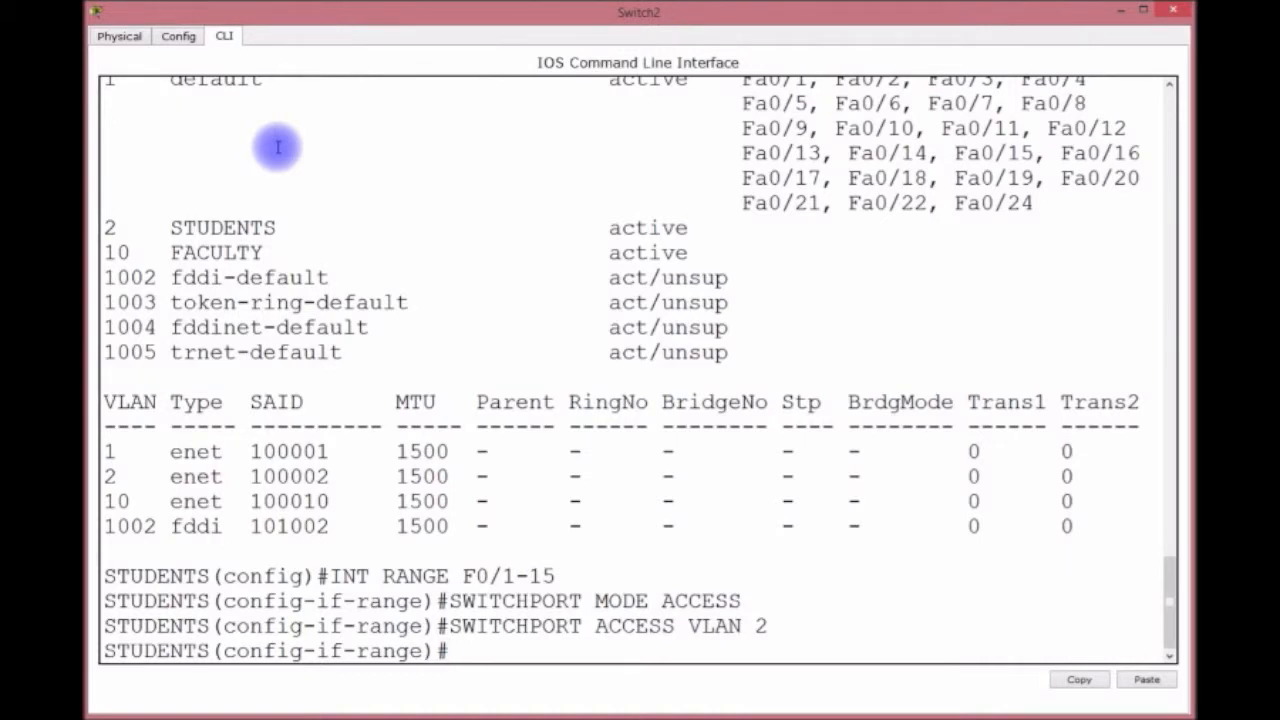
Enable port security on the interface range with SWITCHPORT PORT-SECURITY
{"action": "type", "text": "SWITCHPORT PORT-SECU"}
{"action": "key", "text": "BackSpace"}
{"action": "type", "text": "CURI"}
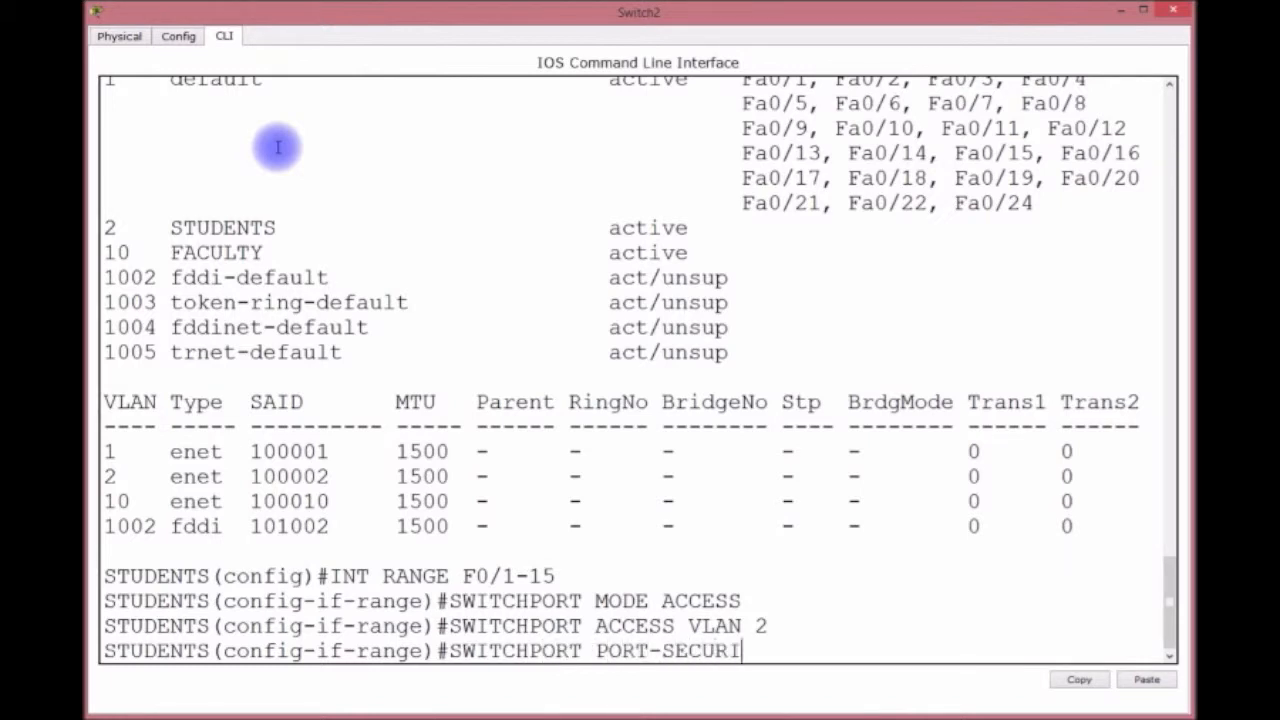
{"action": "type", "text": "TY"}
{"action": "key", "text": "Return"}
Turn on sticky MAC address learning for port security with SWITCHPORT PORT-SECURITY MAC STICKY
{"action": "key", "text": "Up"}
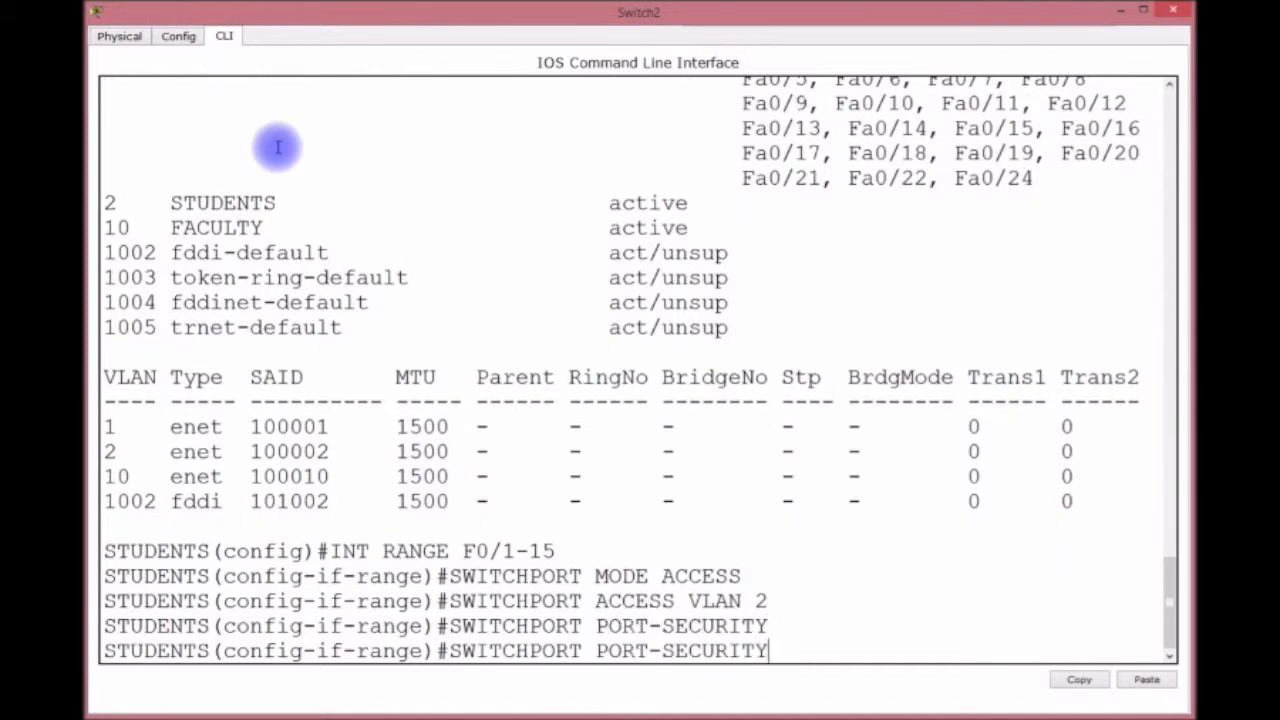
{"action": "type", "text": "MACK"}
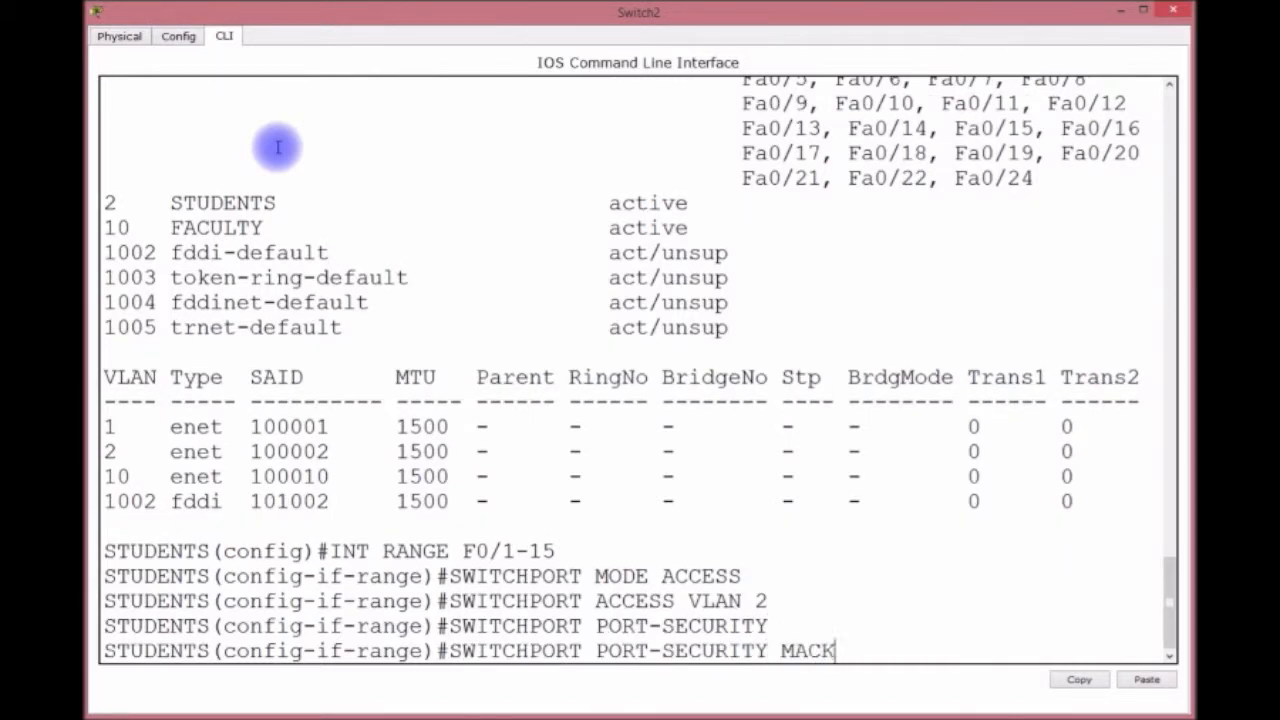
{"action": "key", "text": "BackSpace"}
{"action": "type", "text": "STICK"}
{"action": "key", "text": "BackSpace"}
{"action": "type", "text": "CKY"}
{"action": "key", "text": "Return"}
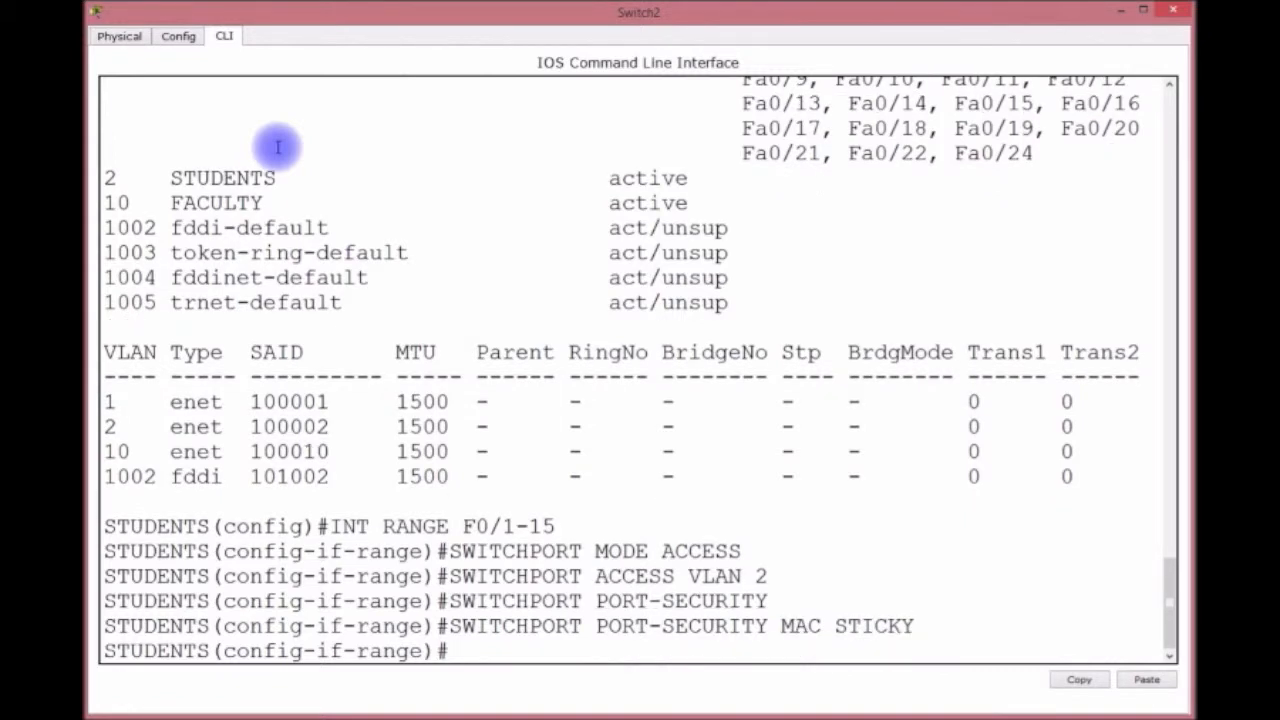
Limit port security on the range to a maximum of 1 MAC address per port
{"action": "key", "text": "Up"}
{"action": "key", "text": "BackSpace"}
{"action": "key", "text": "BackSpace"}
{"action": "key", "text": "BackSpace"}
{"action": "key", "text": "BackSpace"}
{"action": "key", "text": "BackSpace"}
{"action": "key", "text": "BackSpace"}
{"action": "key", "text": "BackSpace"}
{"action": "key", "text": "BackSpace"}
{"action": "type", "text": "X 1"}
{"action": "key", "text": "Return"}
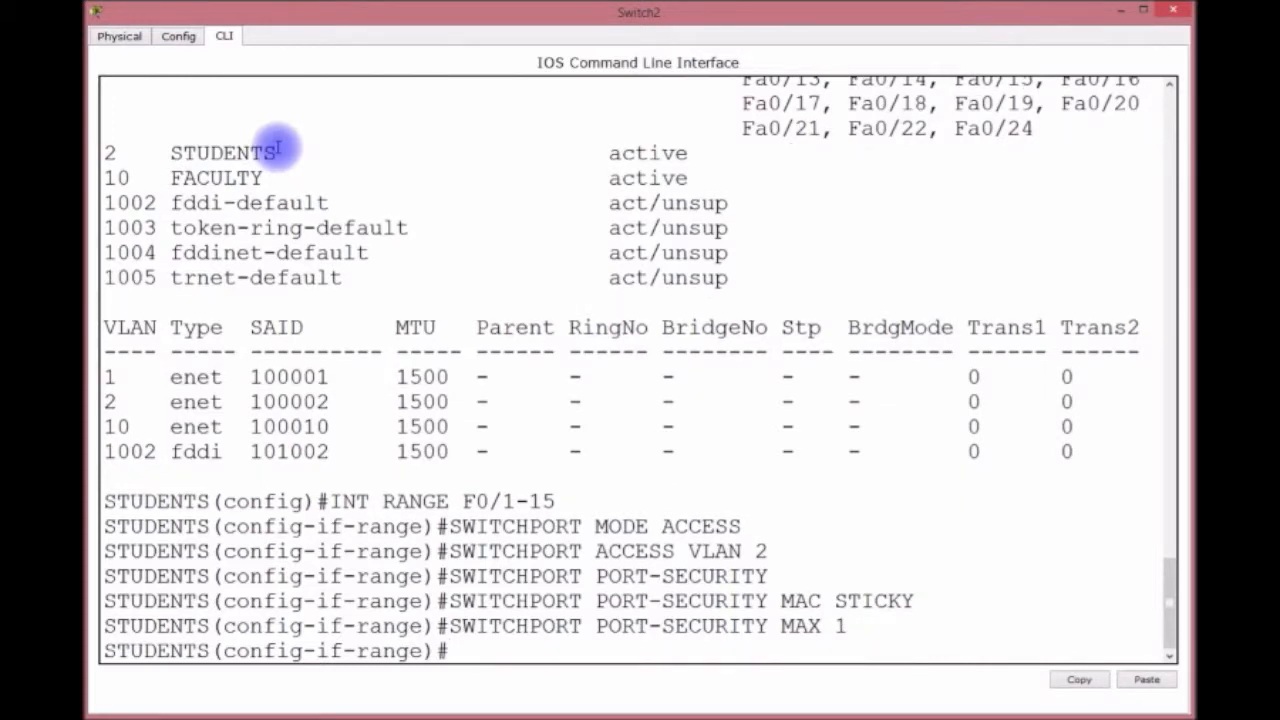
Set the port-security violation action to shutdown with SWITCHPORT PORT-SECURITY VIO SHUT
{"action": "key", "text": "Up"}
{"action": "key", "text": "BackSpace"}
{"action": "key", "text": "BackSpace"}
{"action": "key", "text": "BackSpace"}
{"action": "key", "text": "BackSpace"}
{"action": "key", "text": "BackSpace"}
{"action": "type", "text": "VIO SHUT"}
{"action": "key", "text": "Return"}
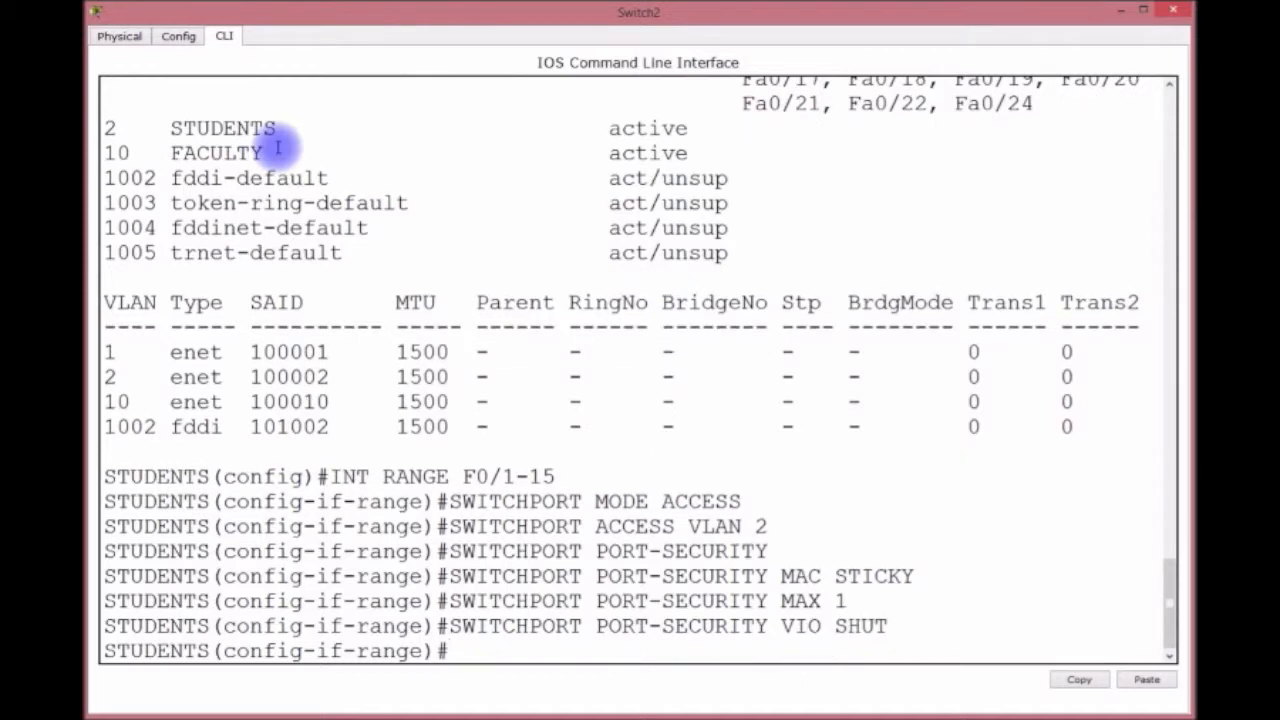
Enable spanning-tree PortFast on the STUDENTS switch's access port range
{"action": "type", "text": "SPA"}
{"action": "key", "text": "Tab"}
{"action": "type", "text": "PORTFAST"}
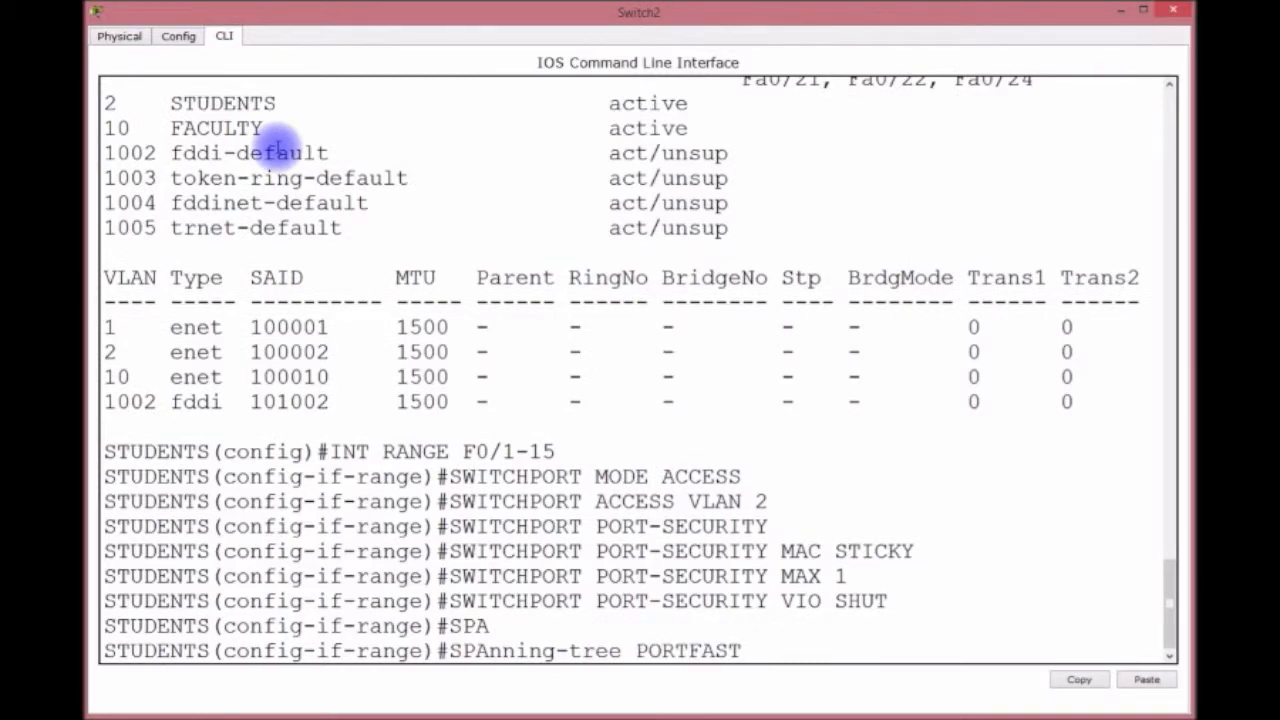
{"action": "key", "text": "Return"}
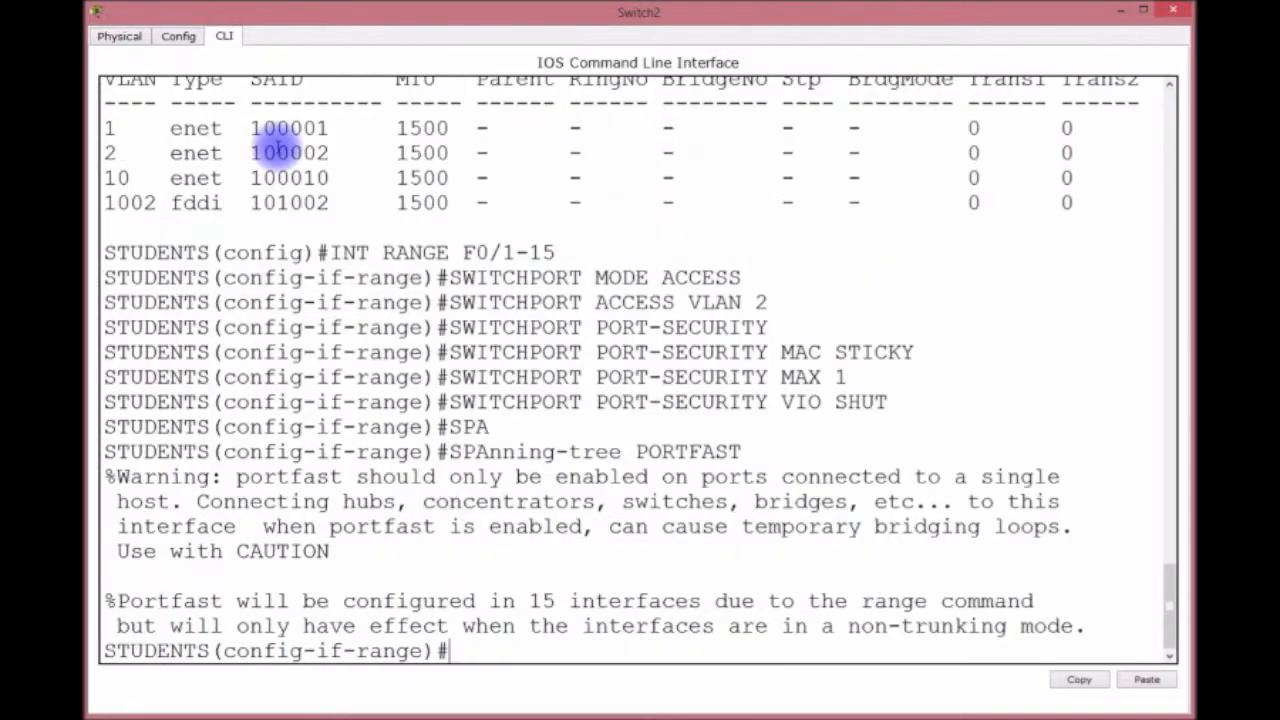
Enable spanning-tree BPDU Guard on the STUDENTS switch's access port range
{"action": "type", "text": "SPA"}
{"action": "key", "text": "Tab"}
{"action": "type", "text": "B"}
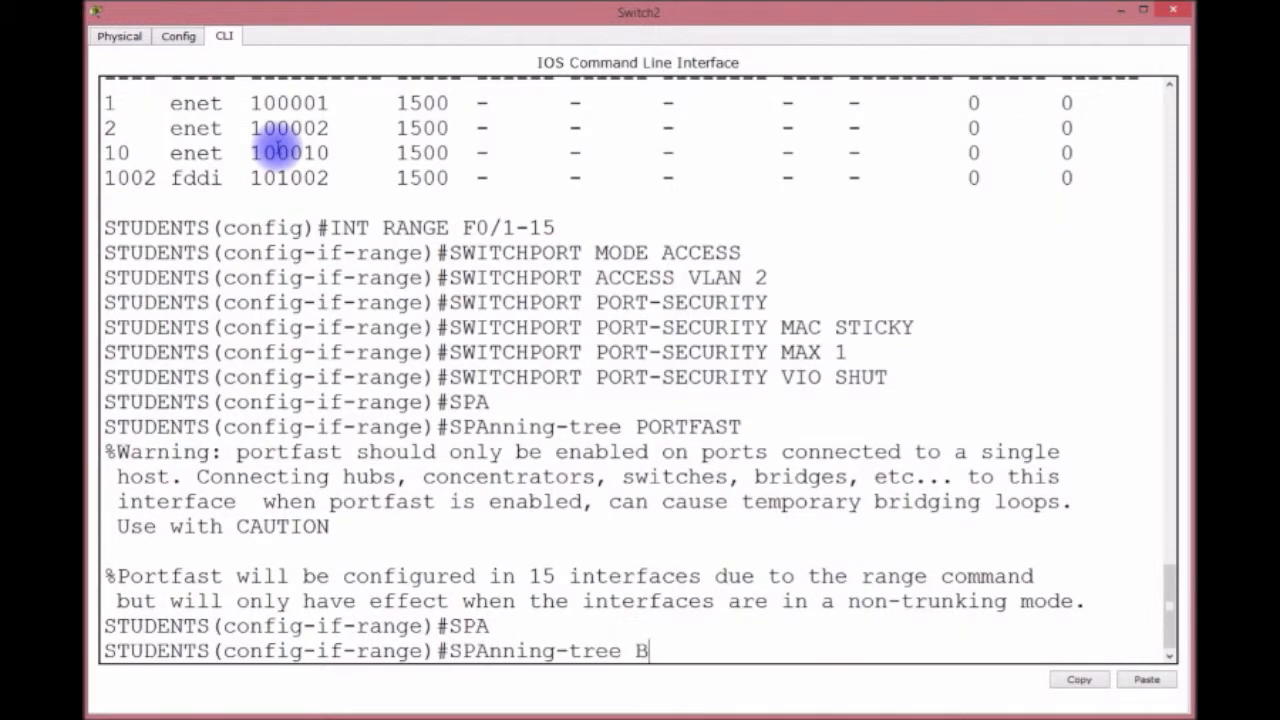
{"action": "key", "text": "Tab"}
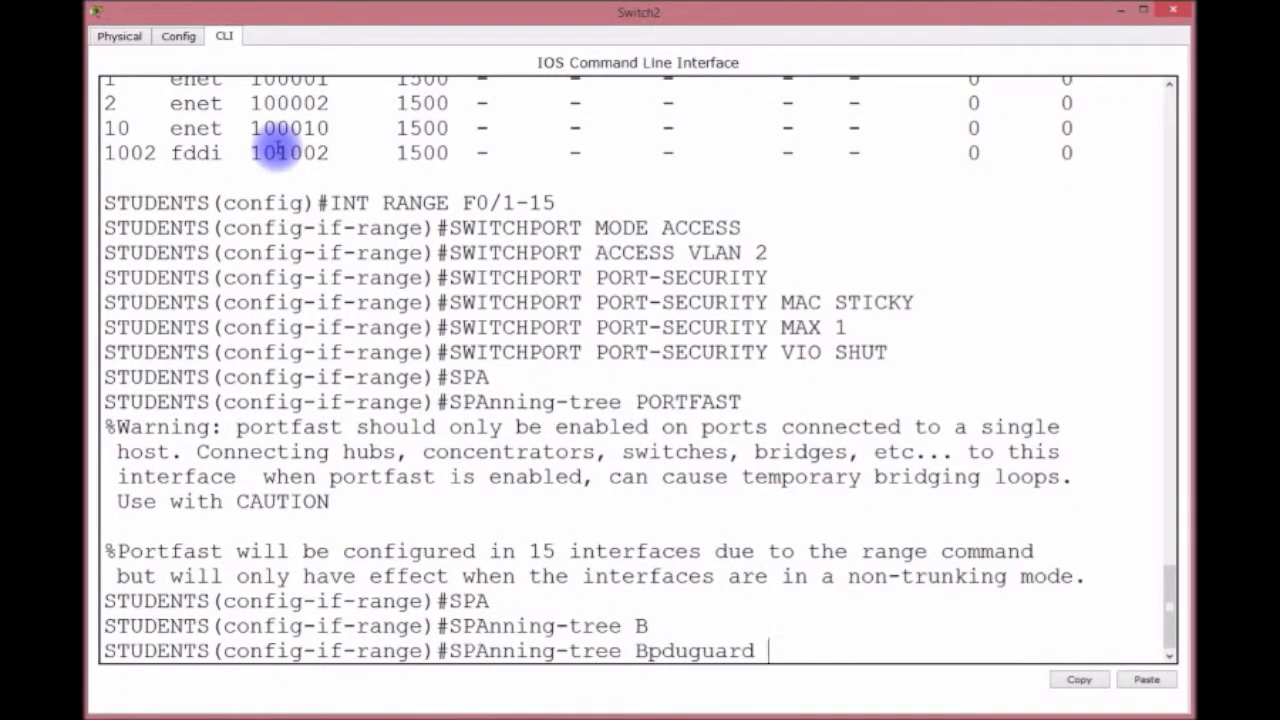
{"action": "type", "text": "E"}
{"action": "key", "text": "Tab"}
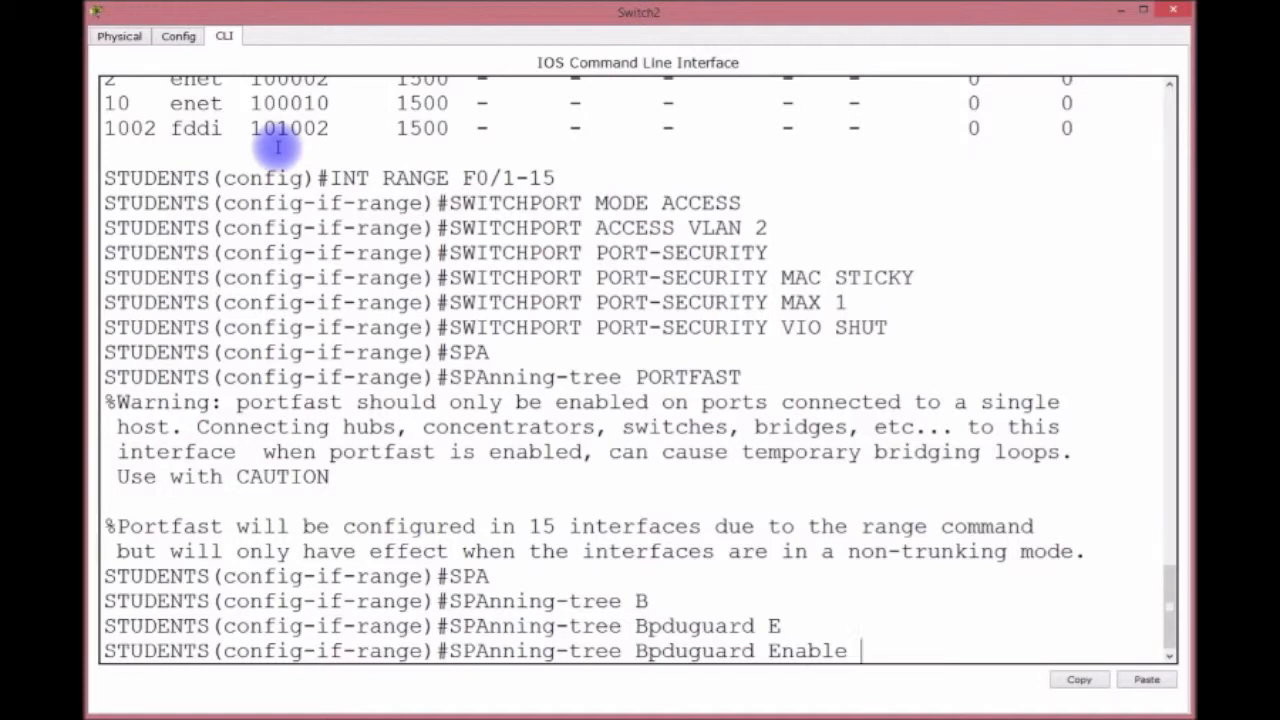
{"action": "key", "text": "Return"}
Save the STUDENTS switch configuration with DO WR and return to privileged EXEC mode
{"action": "type", "text": "DO WR"}
{"action": "key", "text": "Return"}
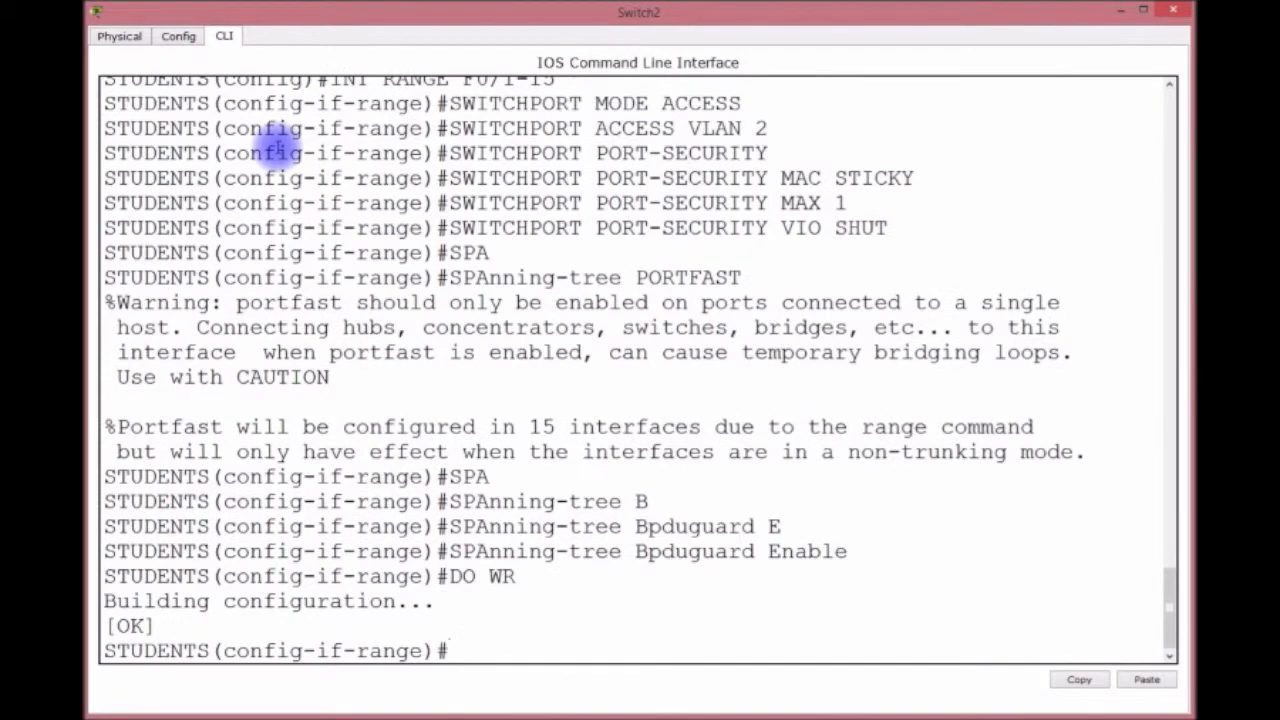
{"action": "key", "text": "ctrl+z"}
{"action": "key", "text": "Return"}
{"action": "key", "text": "Return"}
{"action": "key", "text": "Return"}
{"action": "key", "text": "Return"}
{"action": "key", "text": "Return"}
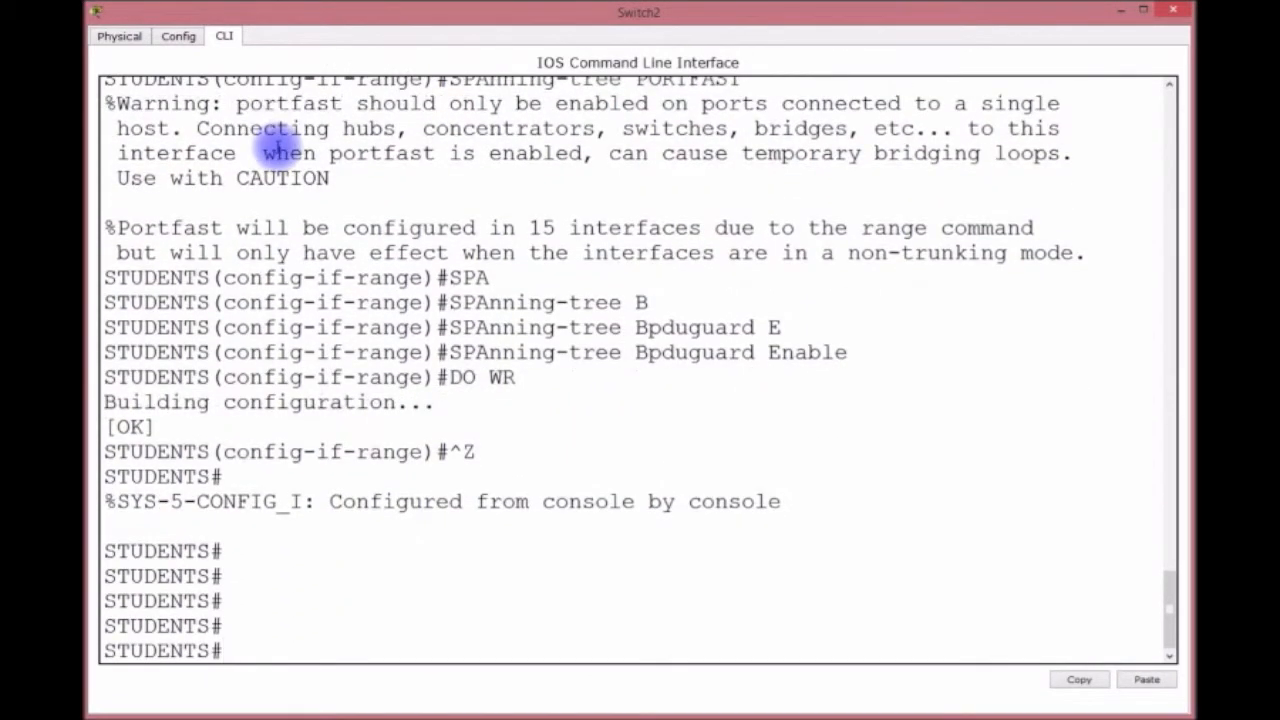
Check the trunk ports with SH INT TRUNK and the VLAN port assignments with SH VLAN
{"action": "type", "text": "SH INT TRUN"}
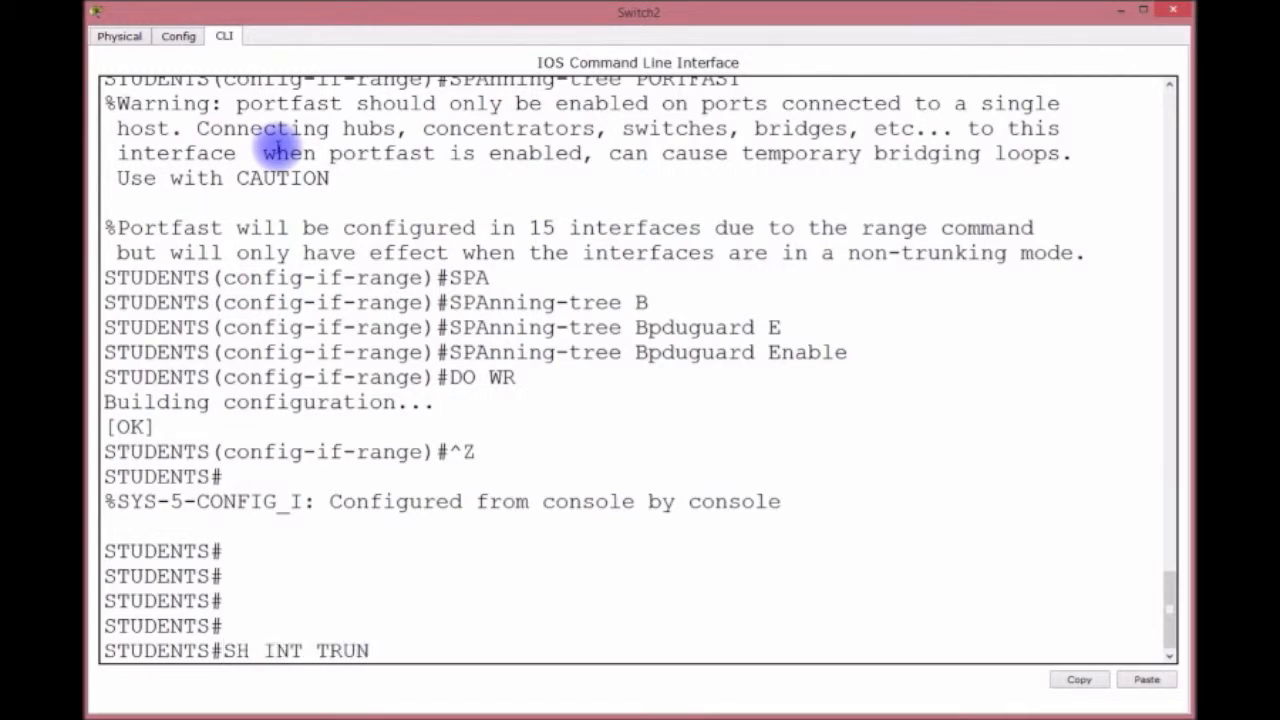
{"action": "type", "text": "K"}
{"action": "key", "text": "Return"}
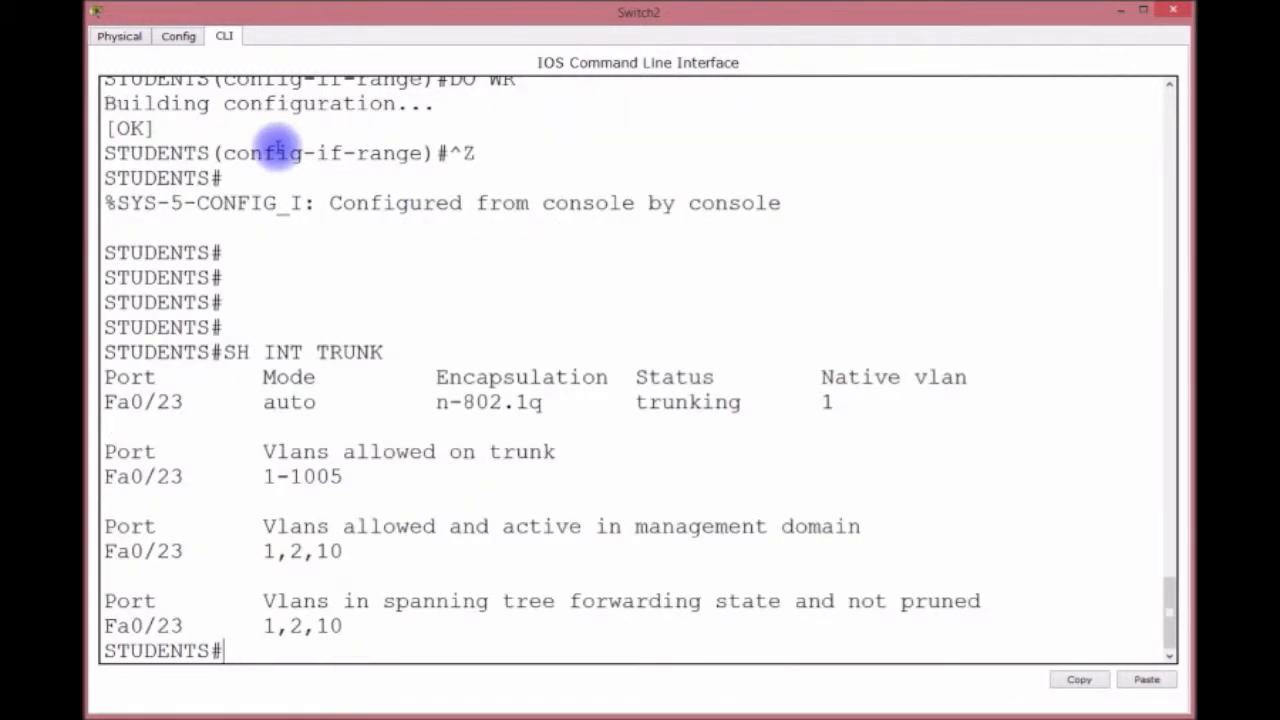
{"action": "type", "text": "SH VLAN"}
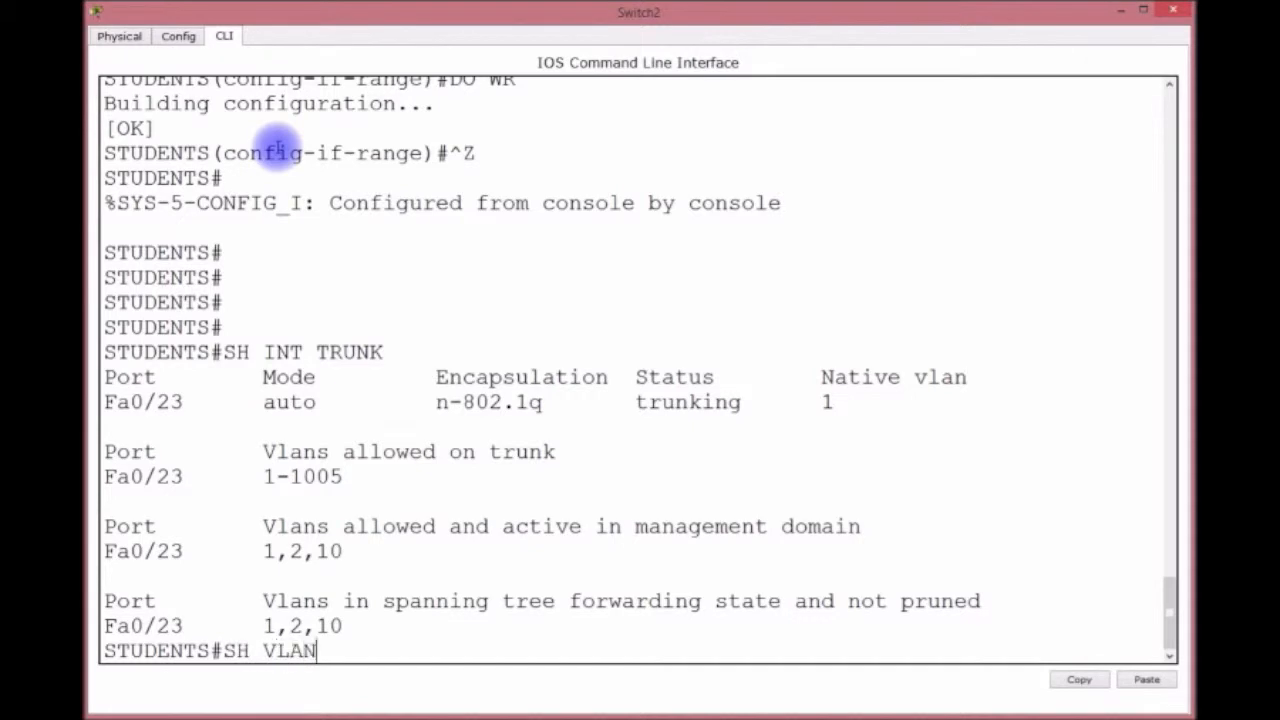
{"action": "key", "text": "Return"}
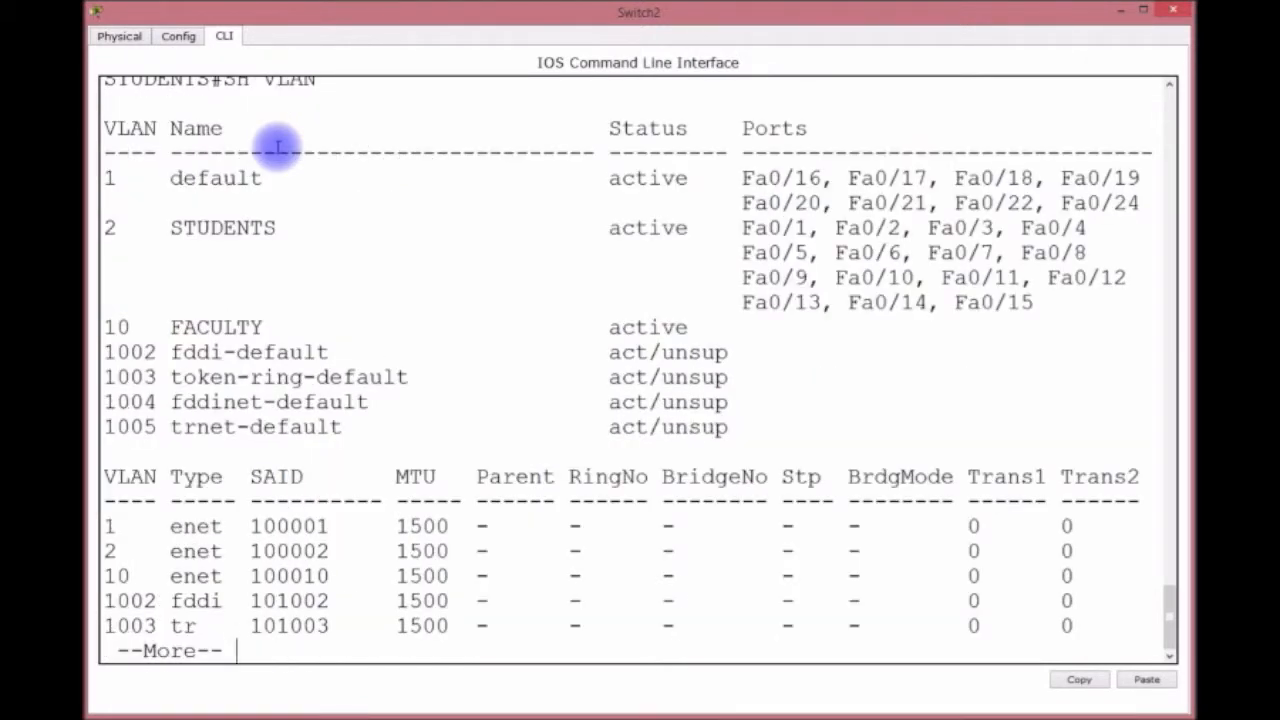
Leave the VLAN listing and check the STUDENTS switch's VTP status with SH VTP STAT
{"action": "key", "text": "q"}
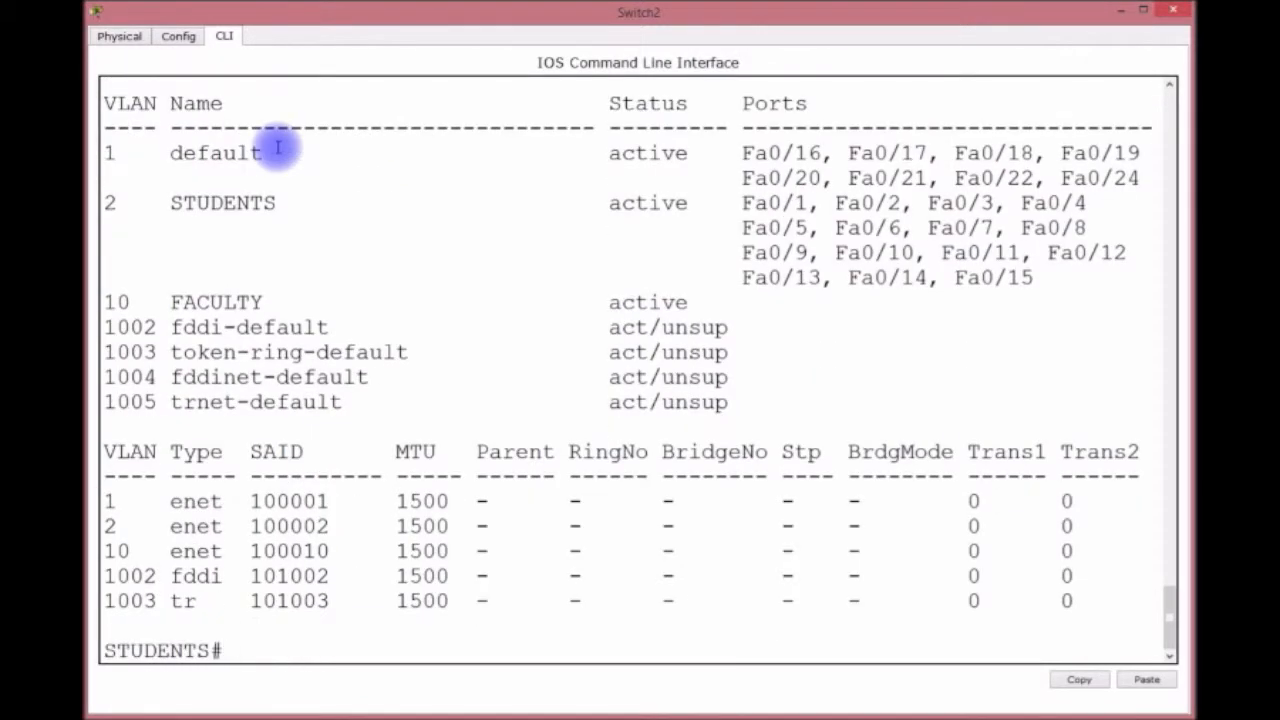
{"action": "type", "text": "SH VTP STAT"}
{"action": "key", "text": "Return"}
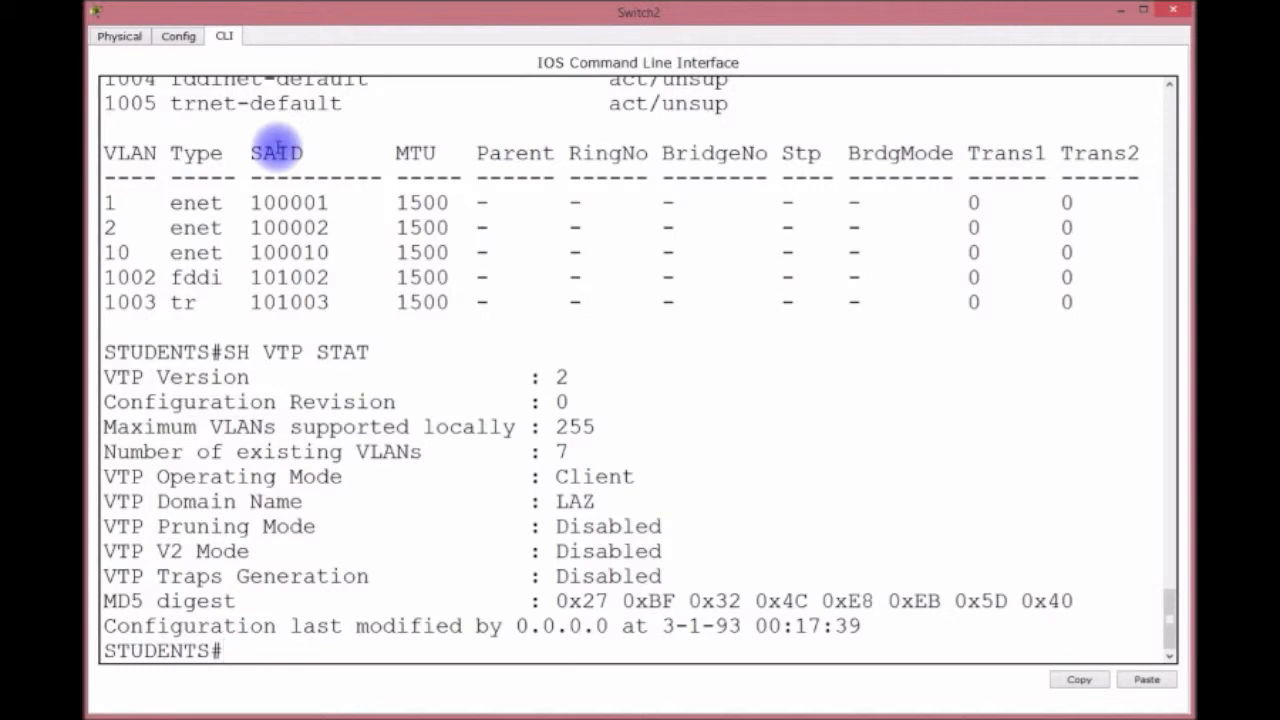
{"action": "left_click", "coordinate": [1123, 13]}
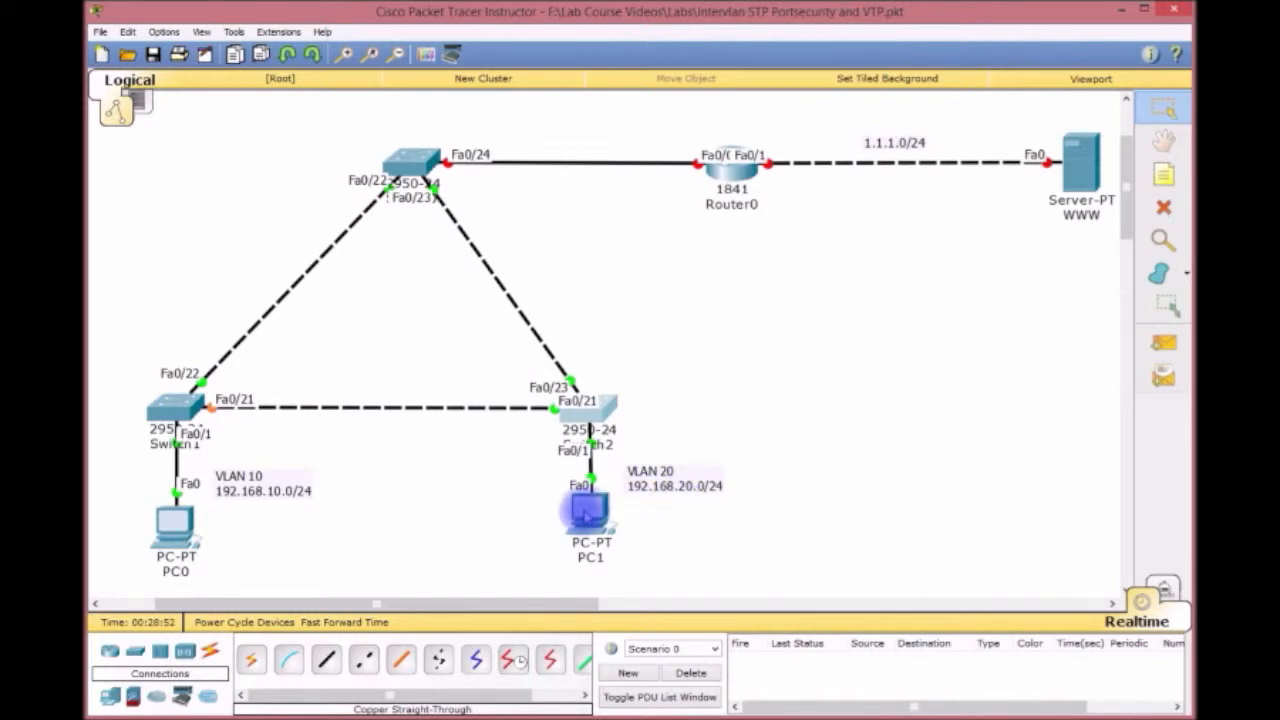
Change the note beside PC1 to read VLAN 2 and 192.168.2.0/24
{"action": "left_click", "coordinate": [673, 475]}
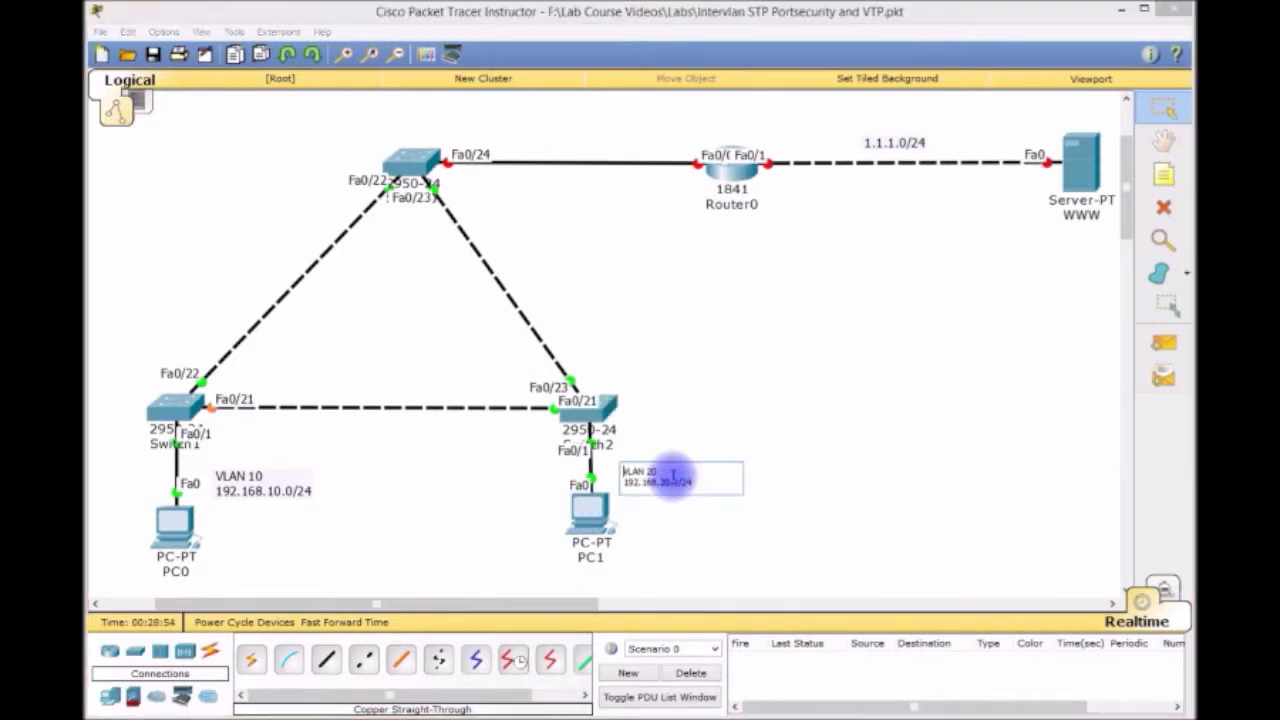
{"action": "key", "text": "BackSpace"}
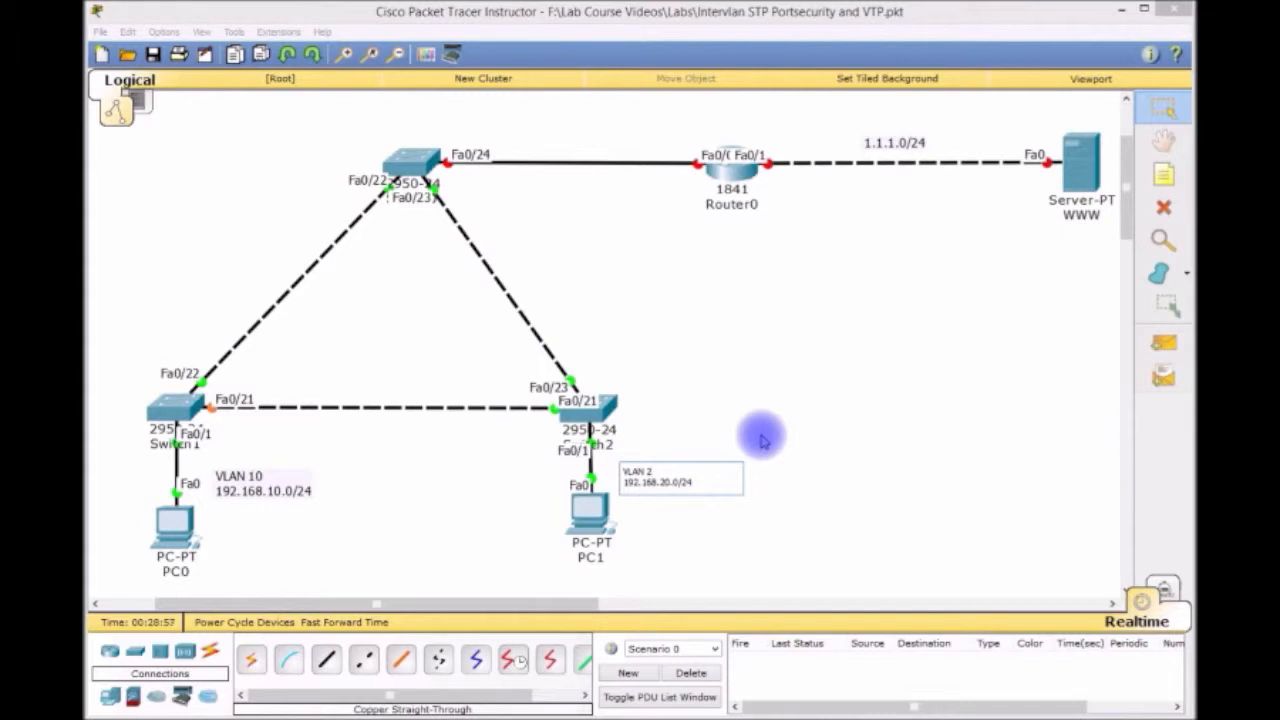
{"action": "left_click", "coordinate": [679, 483]}
{"action": "key", "text": "BackSpace"}
{"action": "left_click", "coordinate": [779, 441]}
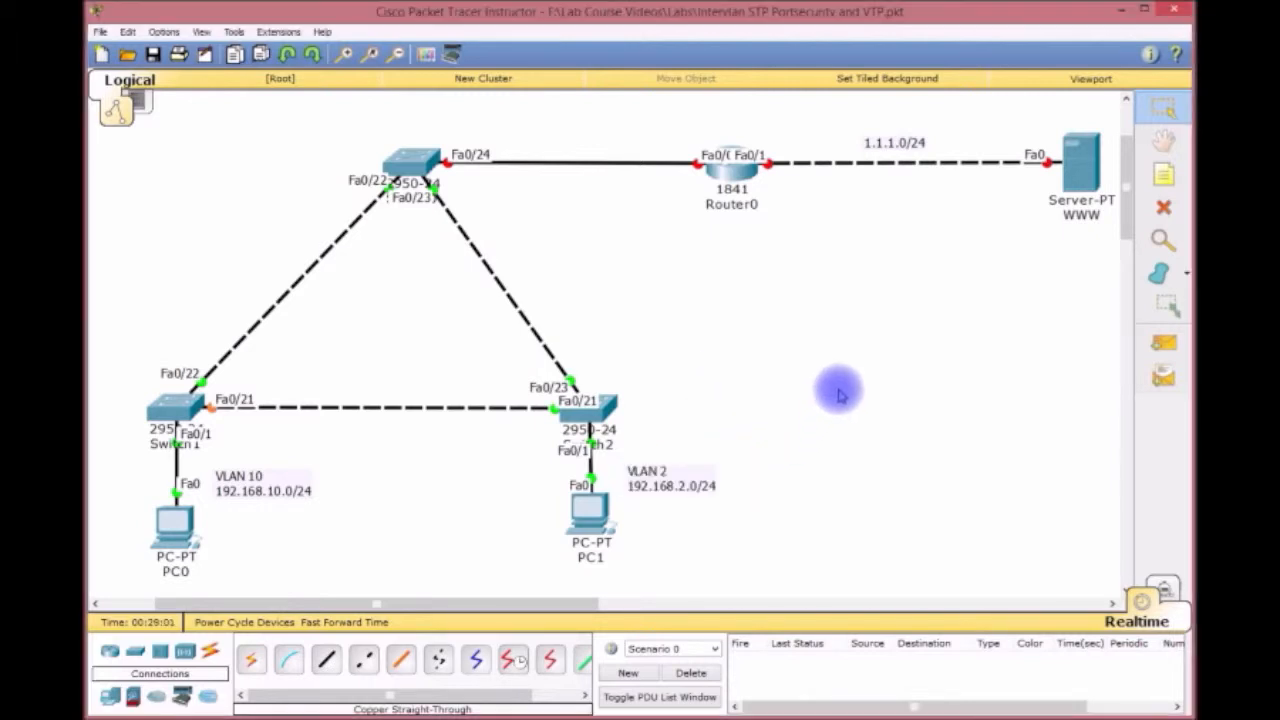
Set PC1's static IP address to 192.168.2.1 and its default gateway to 192.168.2.254
{"action": "left_click", "coordinate": [586, 518]}
{"action": "left_click", "coordinate": [626, 270]}
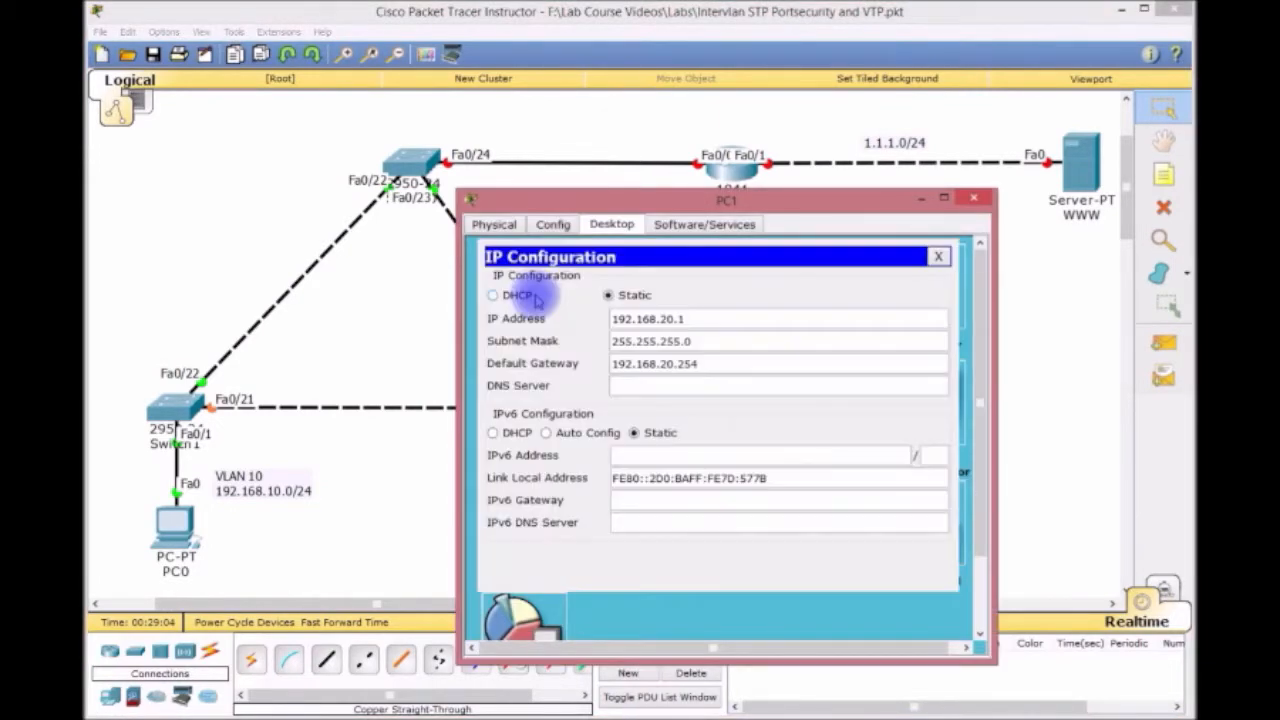
{"action": "left_click", "coordinate": [664, 319]}
{"action": "key", "text": "BackSpace"}
{"action": "left_click", "coordinate": [672, 365]}
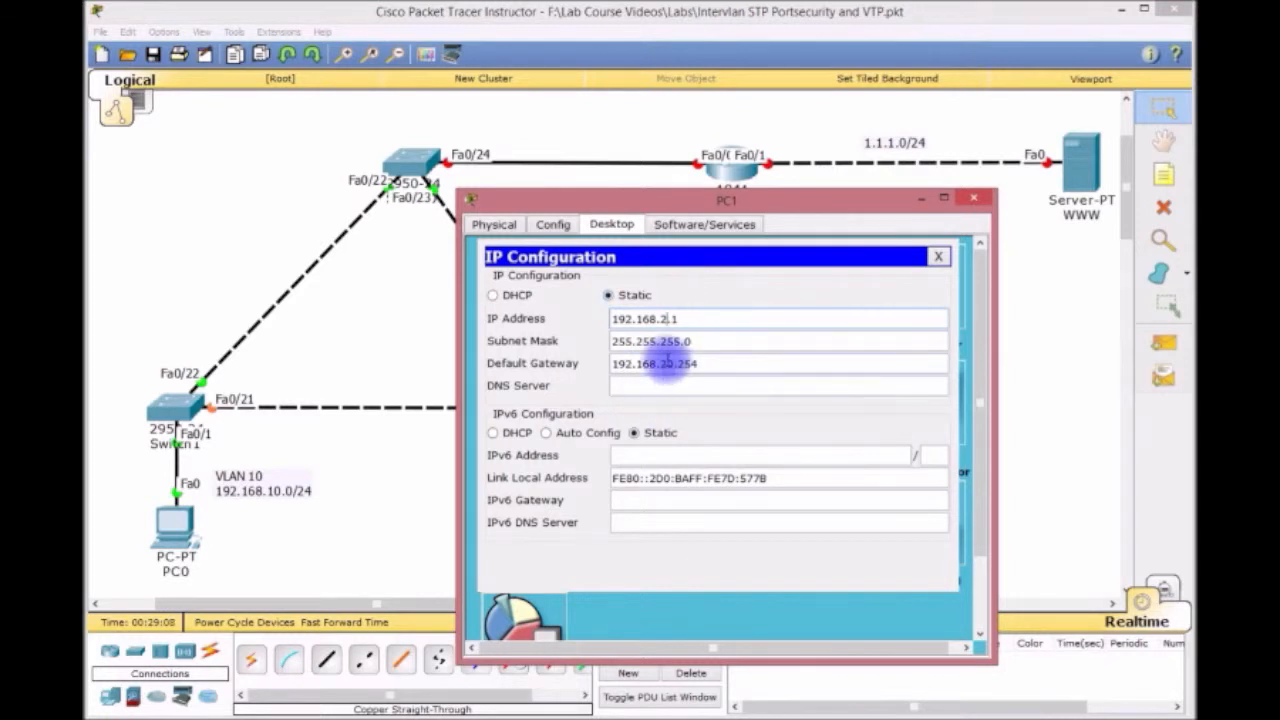
{"action": "key", "text": "BackSpace"}
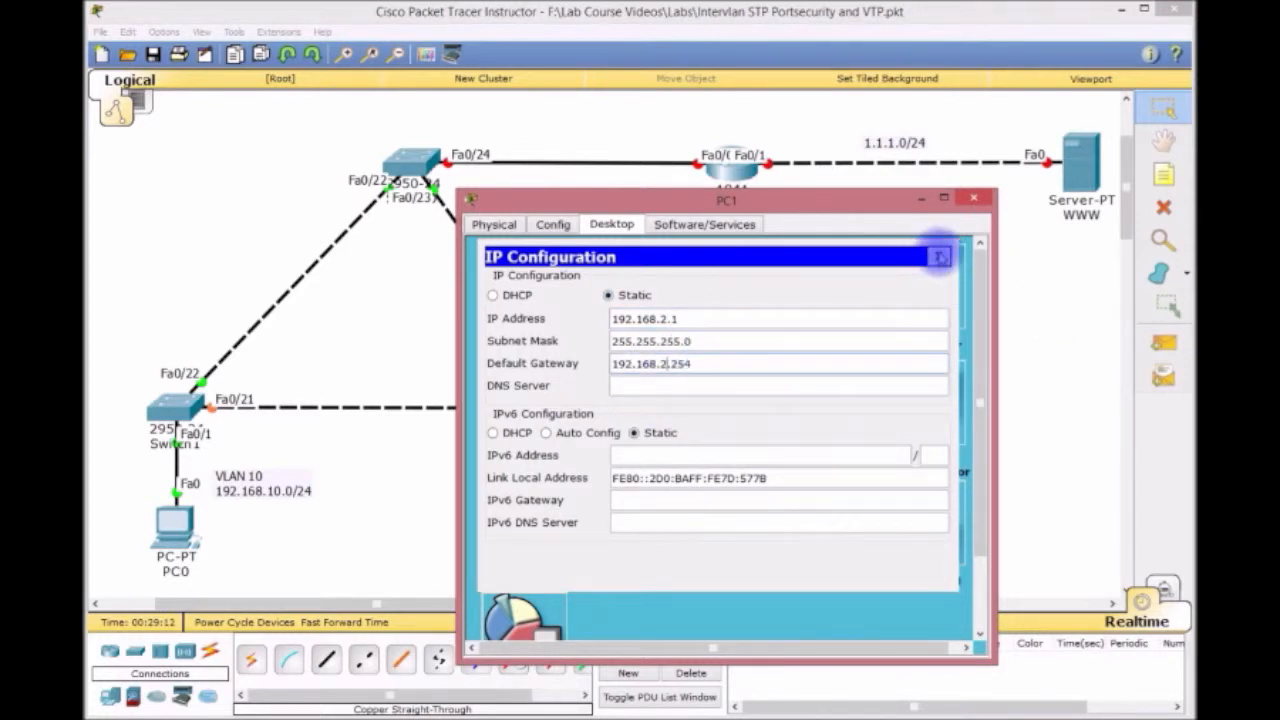
{"action": "left_click", "coordinate": [940, 257]}
{"action": "left_click", "coordinate": [973, 197]}
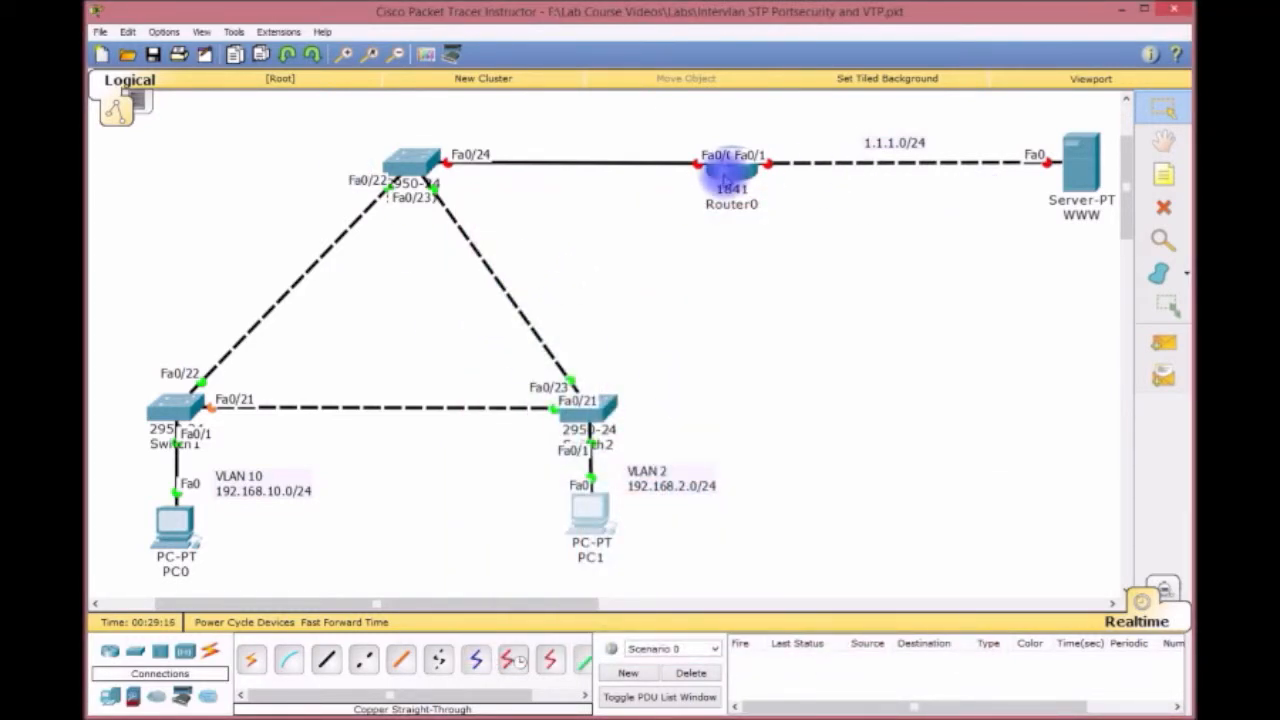
Open Router0's command line, decline the initial configuration dialog, and enter global configuration mode
{"action": "left_click", "coordinate": [731, 172]}
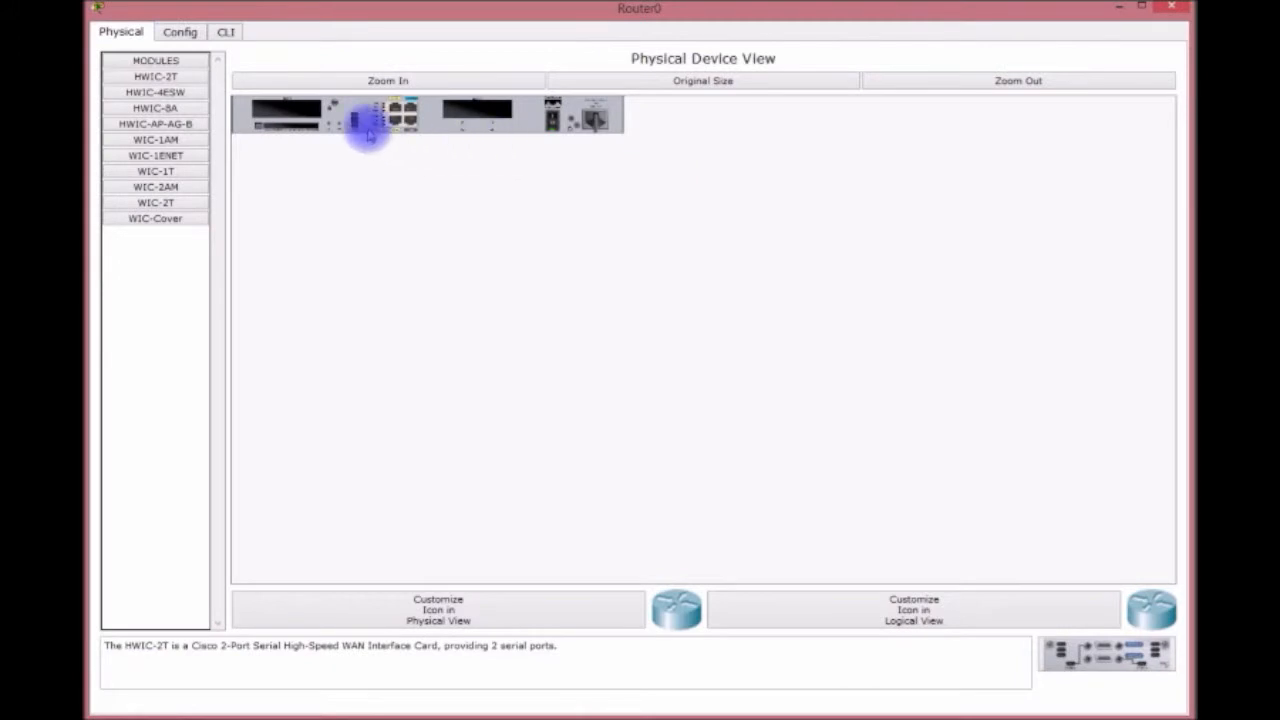
{"action": "left_click", "coordinate": [228, 33]}
{"action": "type", "text": "N"}
{"action": "key", "text": "Return"}
{"action": "key", "text": "Return"}
{"action": "key", "text": "Return"}
{"action": "key", "text": "Return"}
{"action": "type", "text": "EN"}
{"action": "key", "text": "Return"}
{"action": "type", "text": "CONFIG T"}
{"action": "key", "text": "Return"}
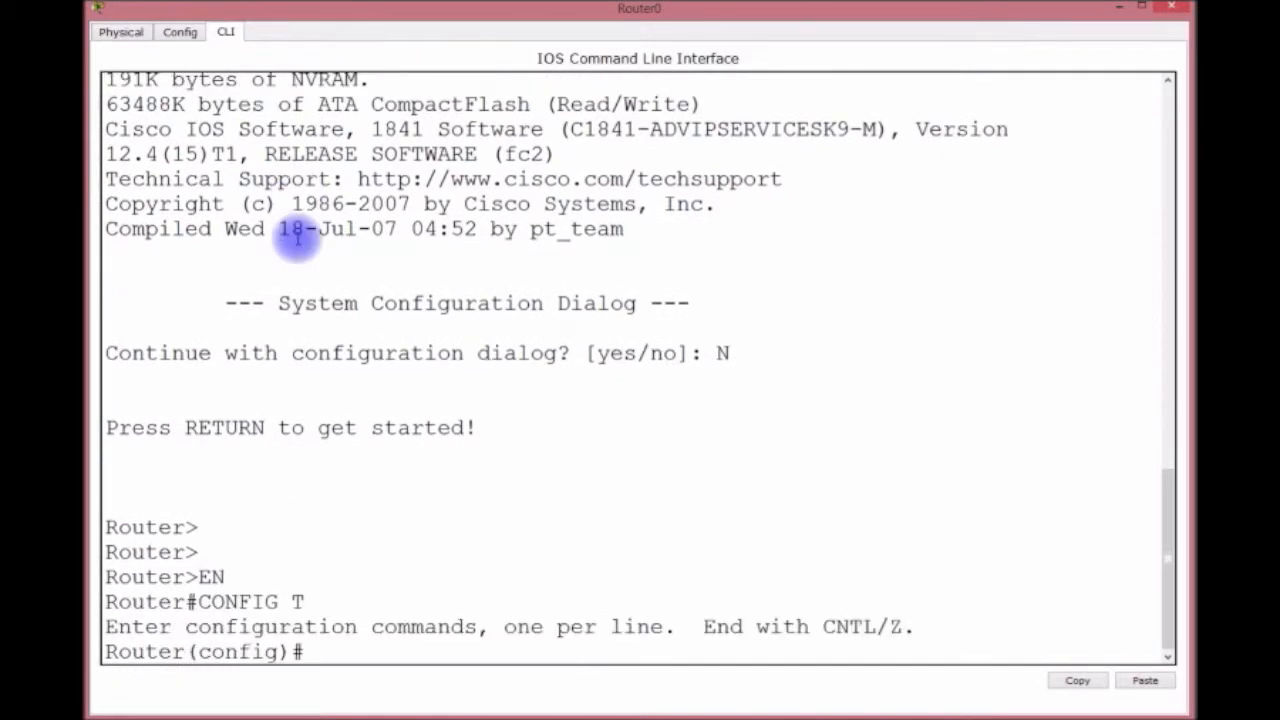
Set the router's hostname to R1
{"action": "type", "text": "HOSTNAME"}
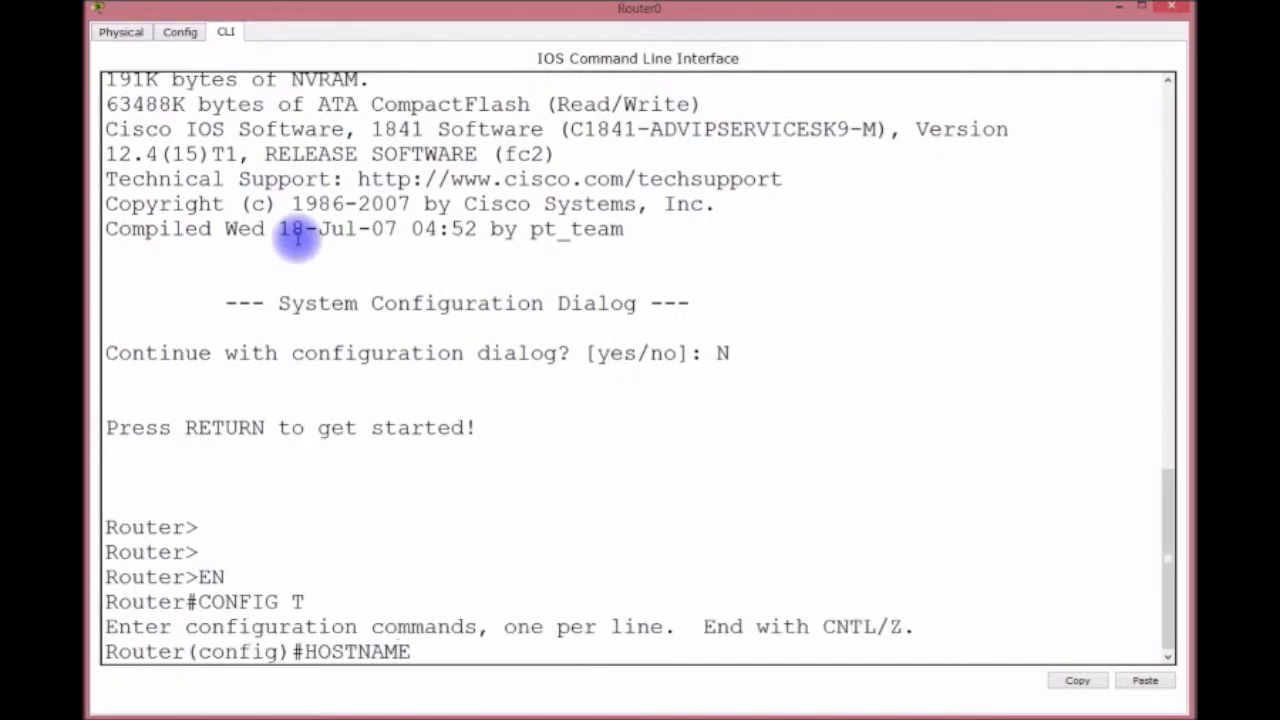
{"action": "type", "text": " R1"}
{"action": "key", "text": "Return"}
{"action": "key", "text": "Return"}
{"action": "key", "text": "Return"}
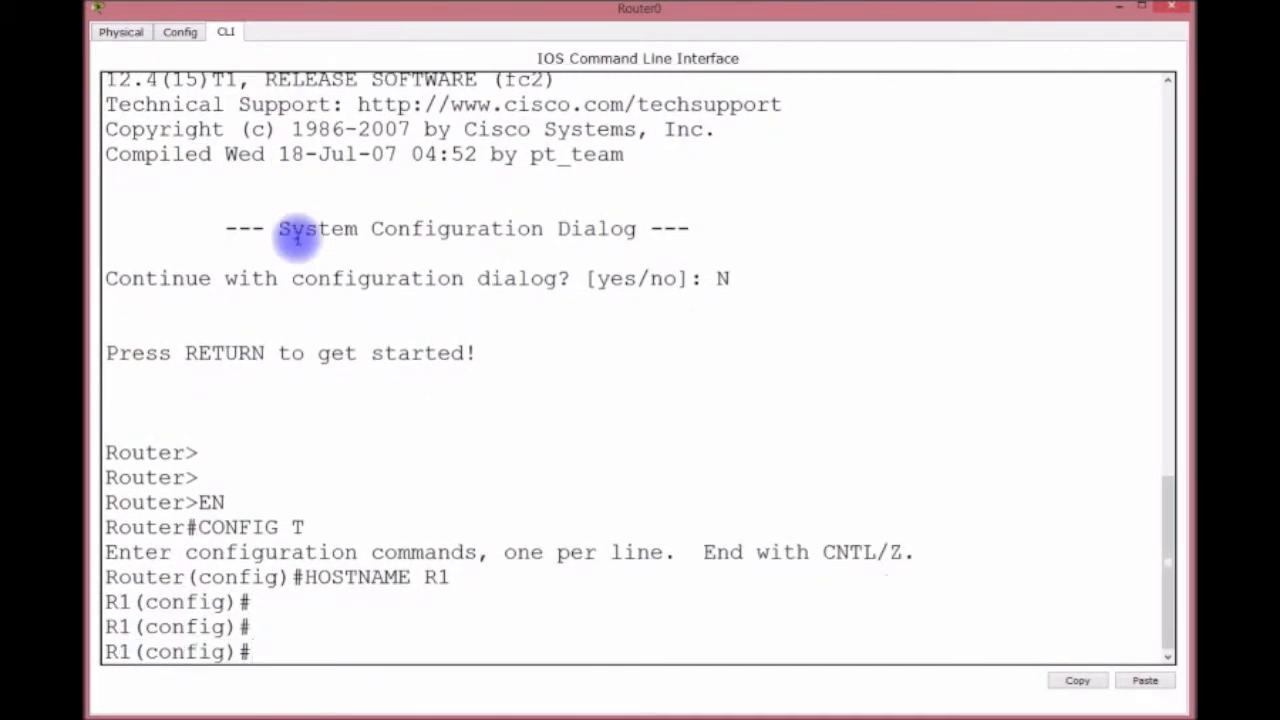
Enable R1's physical interface F0/0 with NO SHUT
{"action": "type", "text": "INT F0/0"}
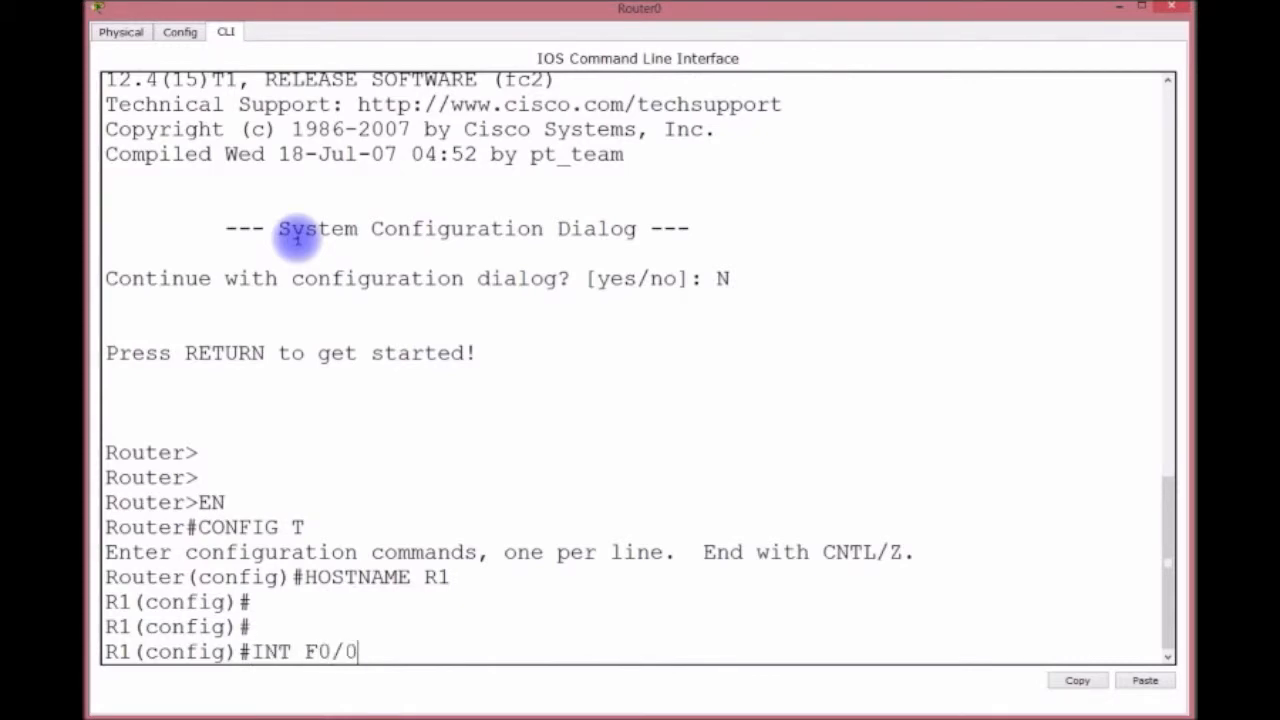
{"action": "key", "text": "Return"}
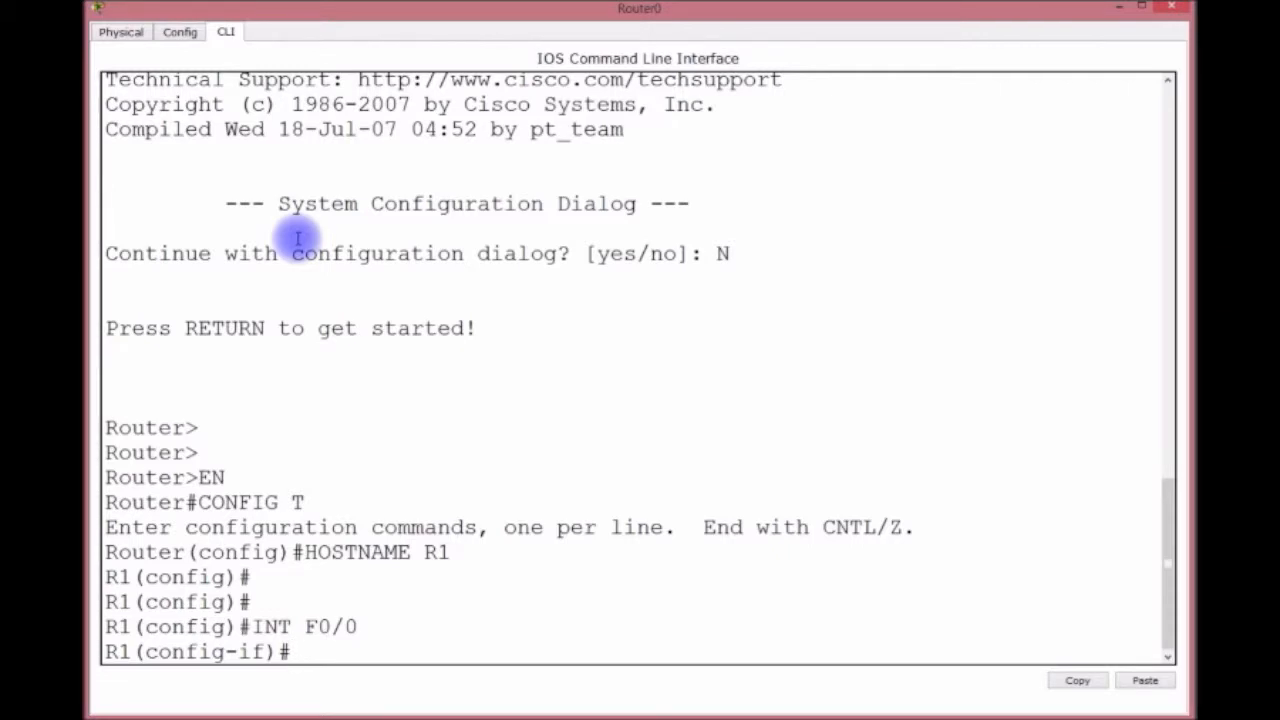
{"action": "type", "text": "NO SHUT"}
{"action": "key", "text": "Return"}
{"action": "key", "text": "Return"}
{"action": "key", "text": "Return"}
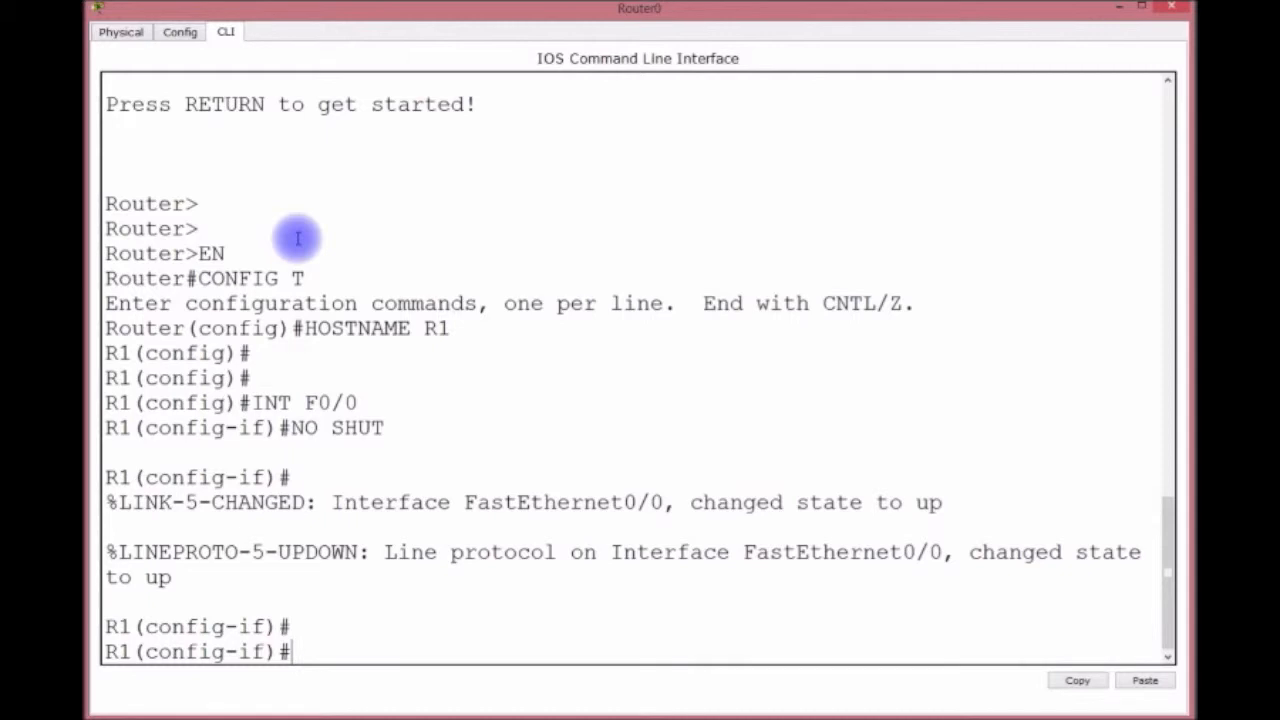
Create subinterface F0/0.10 on R1 with DOT1Q encapsulation for VLAN 10
{"action": "type", "text": "INT F0/0"}
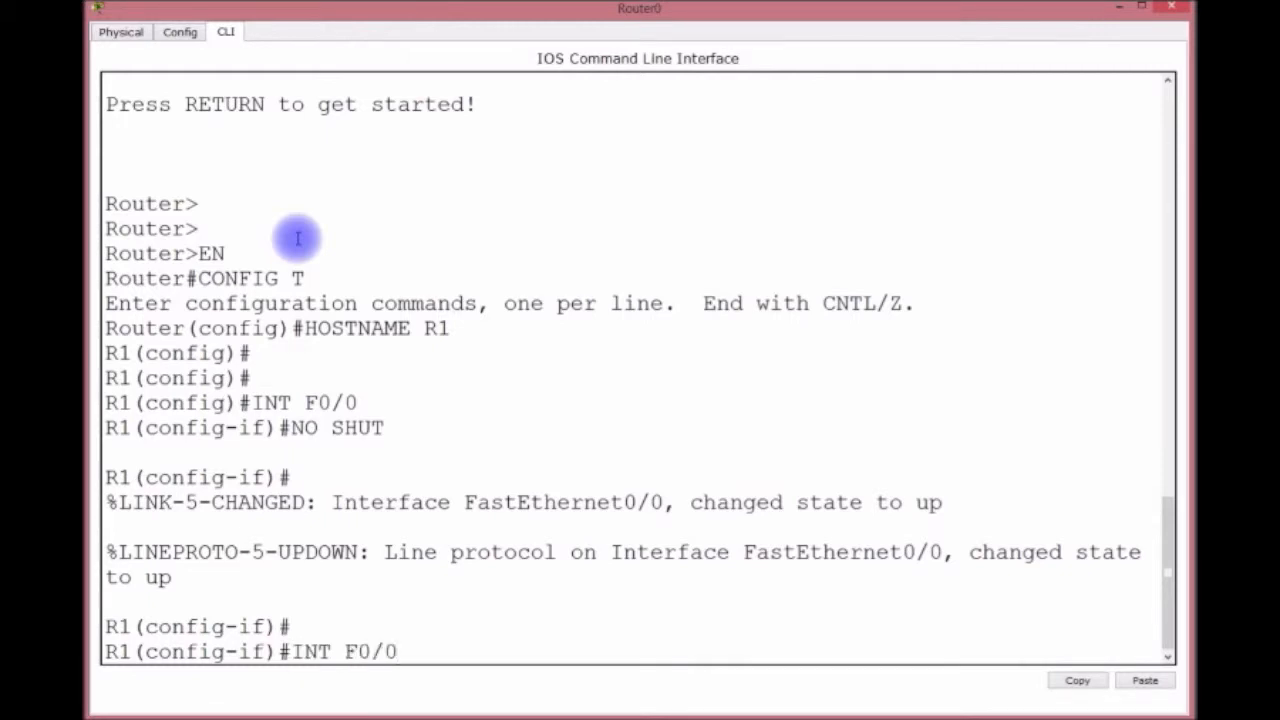
{"action": "type", "text": ".10"}
{"action": "key", "text": "Return"}
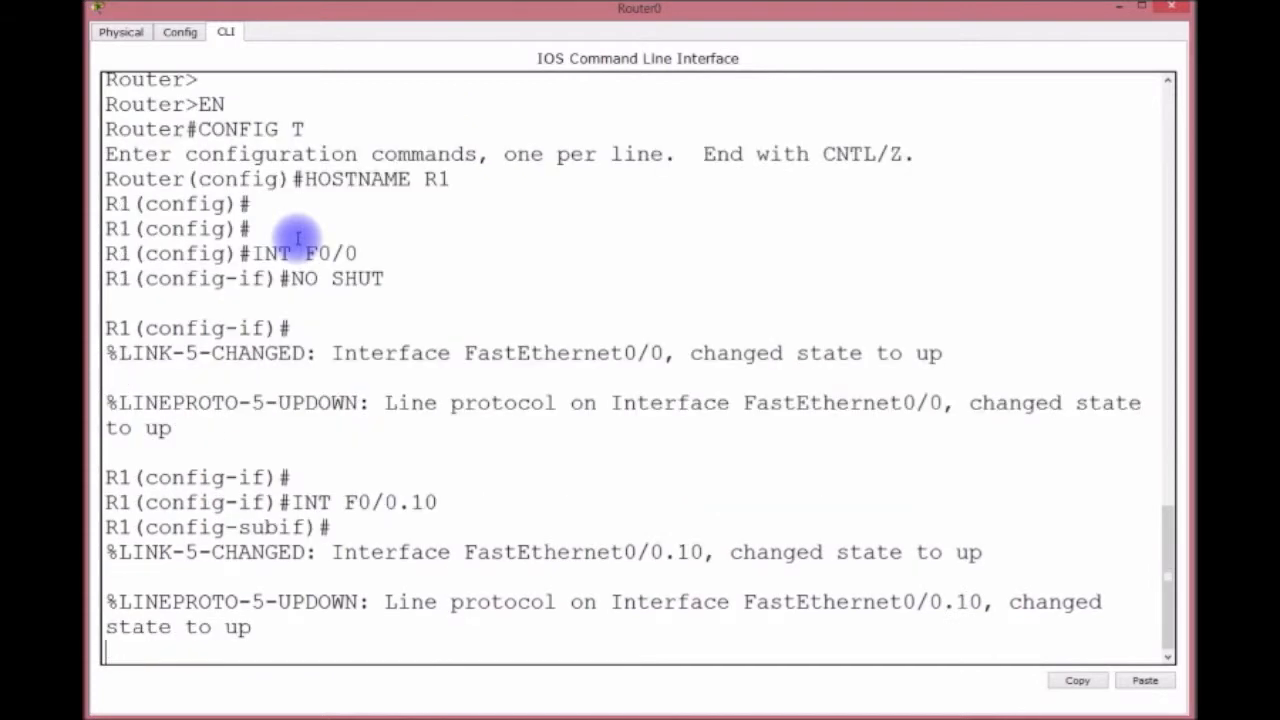
{"action": "key", "text": "Return"}
{"action": "type", "text": "ENCAP"}
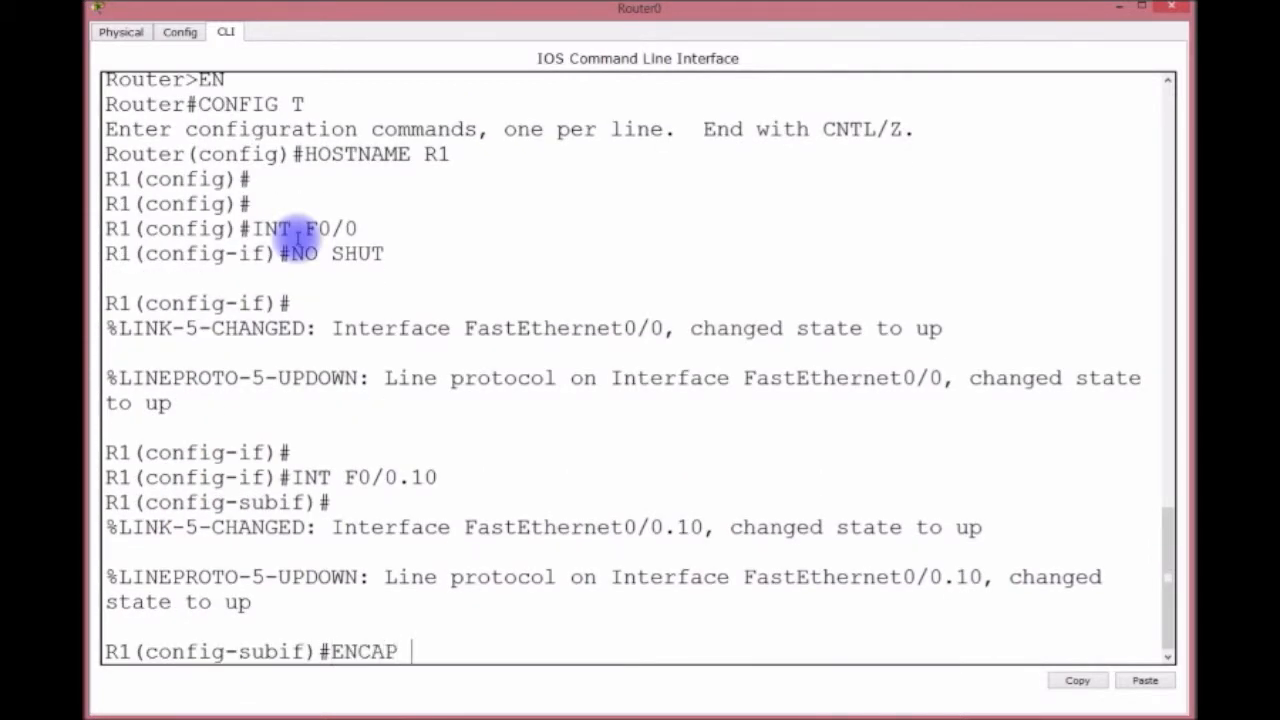
{"action": "type", "text": " DOT1Q 10"}
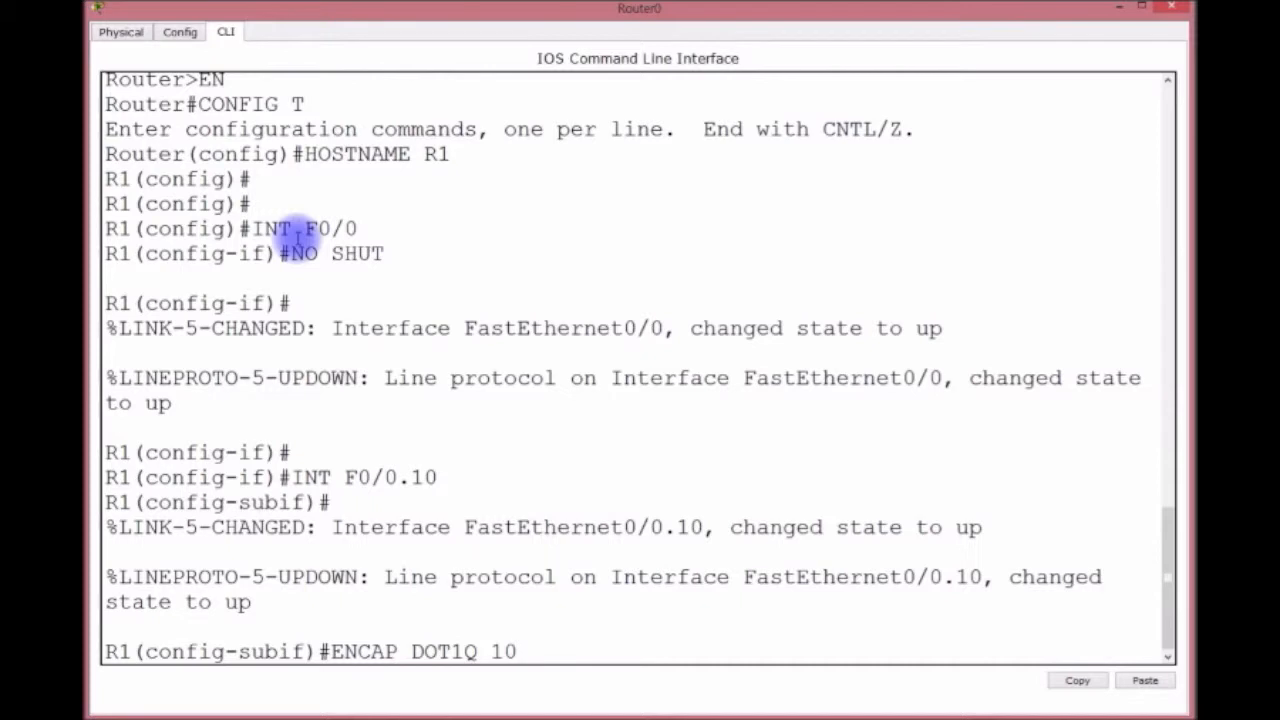
{"action": "key", "text": "Return"}
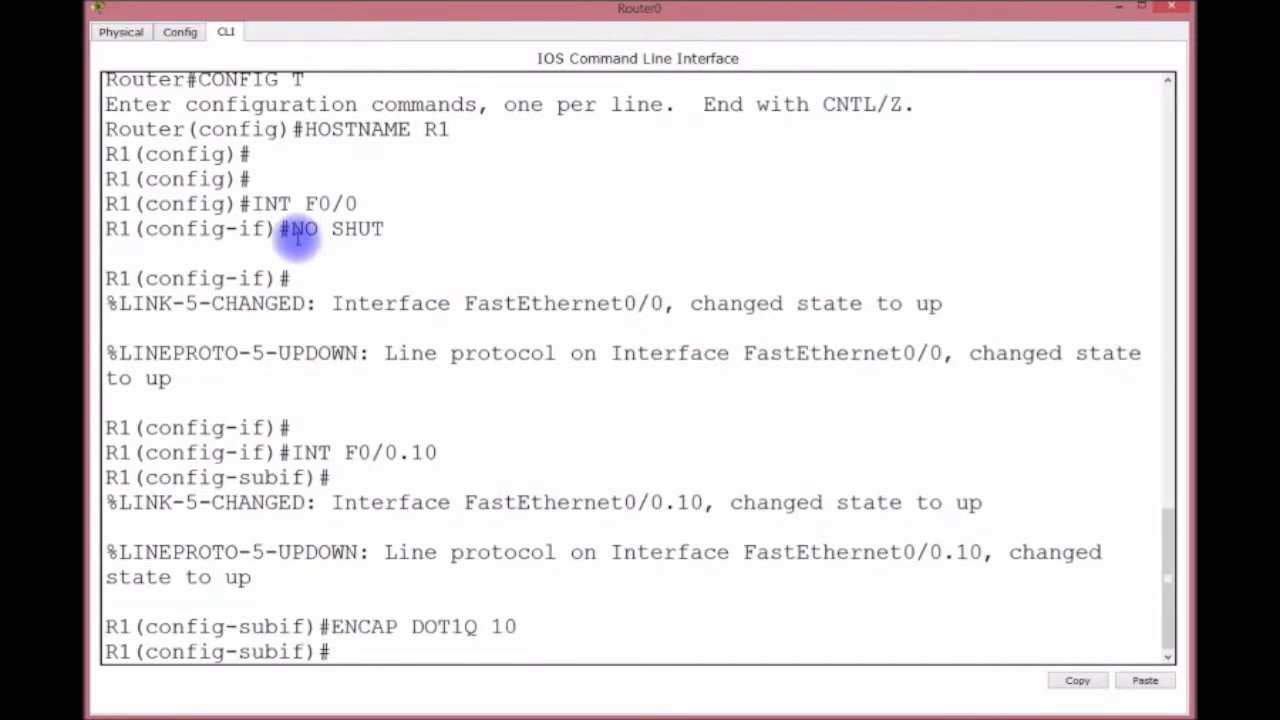
Assign IP address 192.168.10.254 with mask 255.255.255.0 to subinterface F0/0.10
{"action": "type", "text": "IP ADDRESS"}
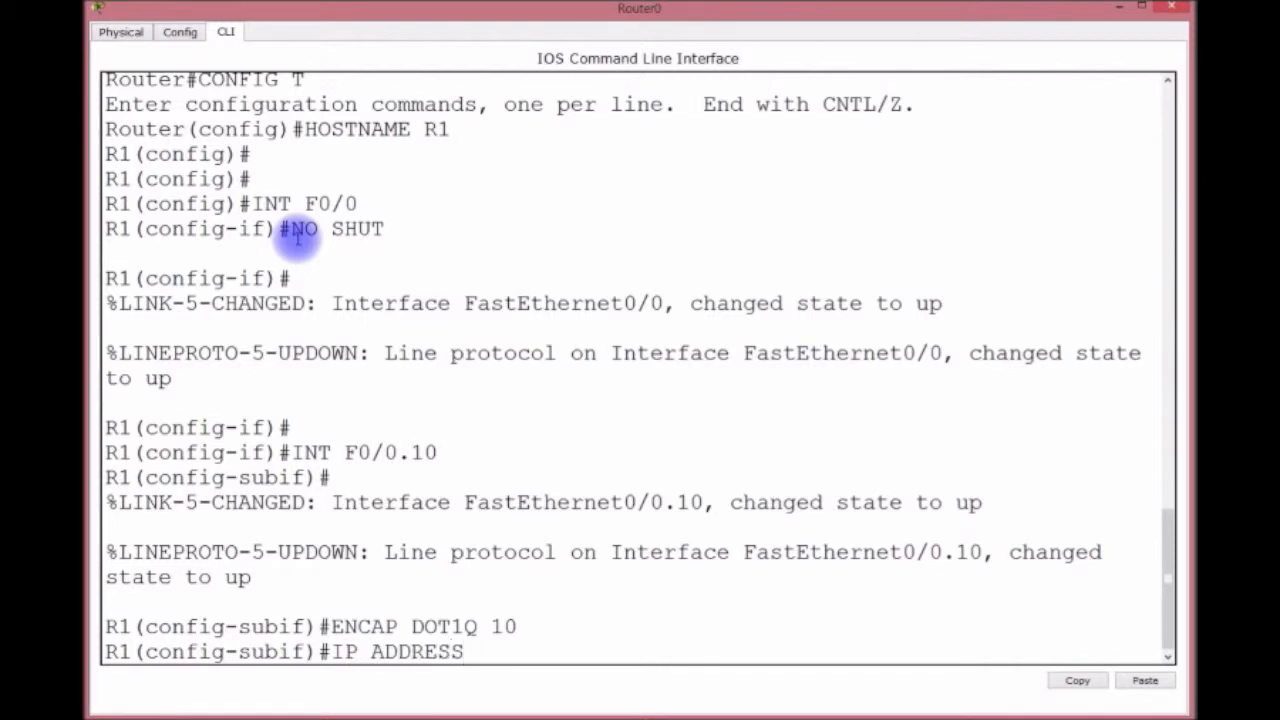
{"action": "type", "text": " 192.168.10.254 "}
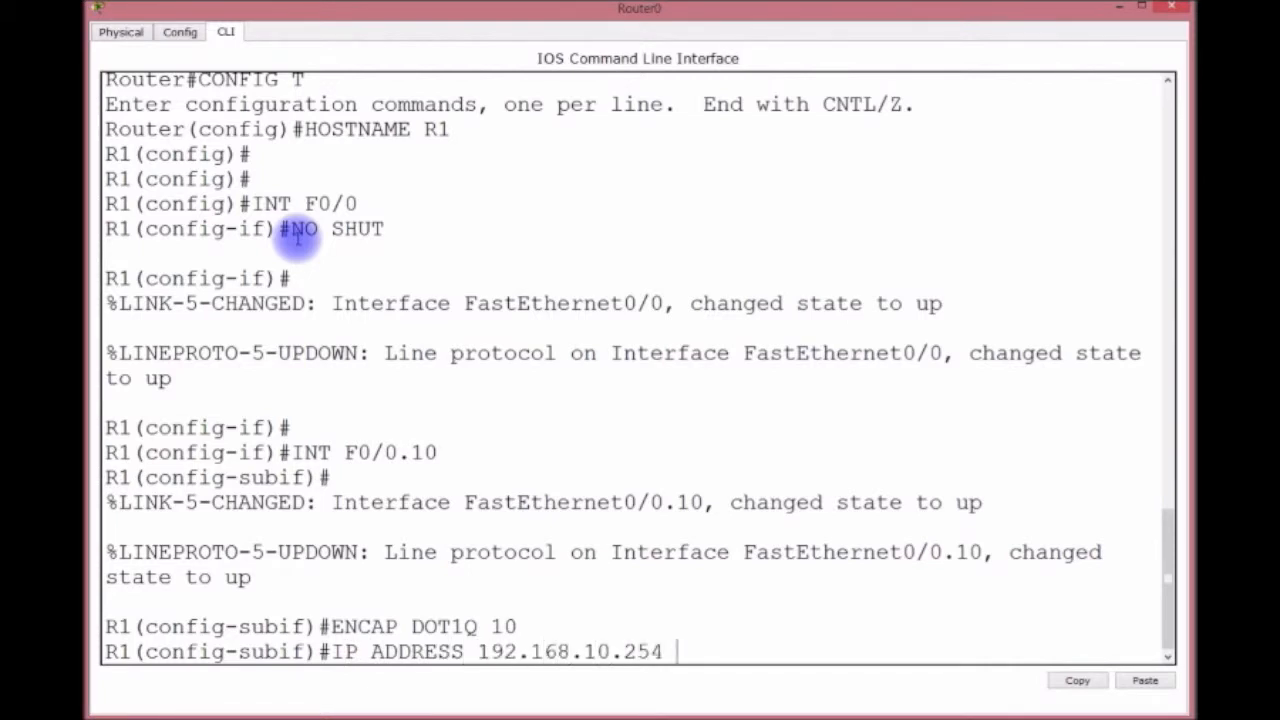
{"action": "type", "text": "255.255.255.0"}
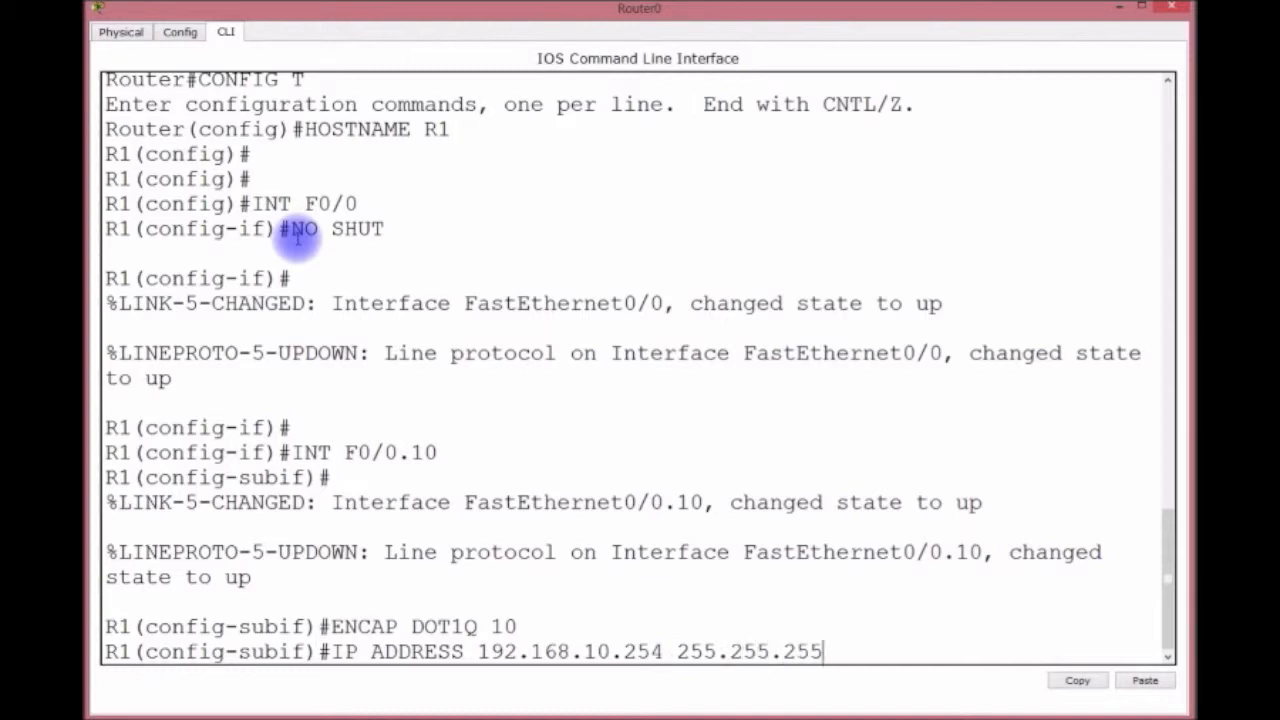
{"action": "key", "text": "Return"}
{"action": "key", "text": "Return"}
{"action": "key", "text": "Return"}
{"action": "key", "text": "Return"}
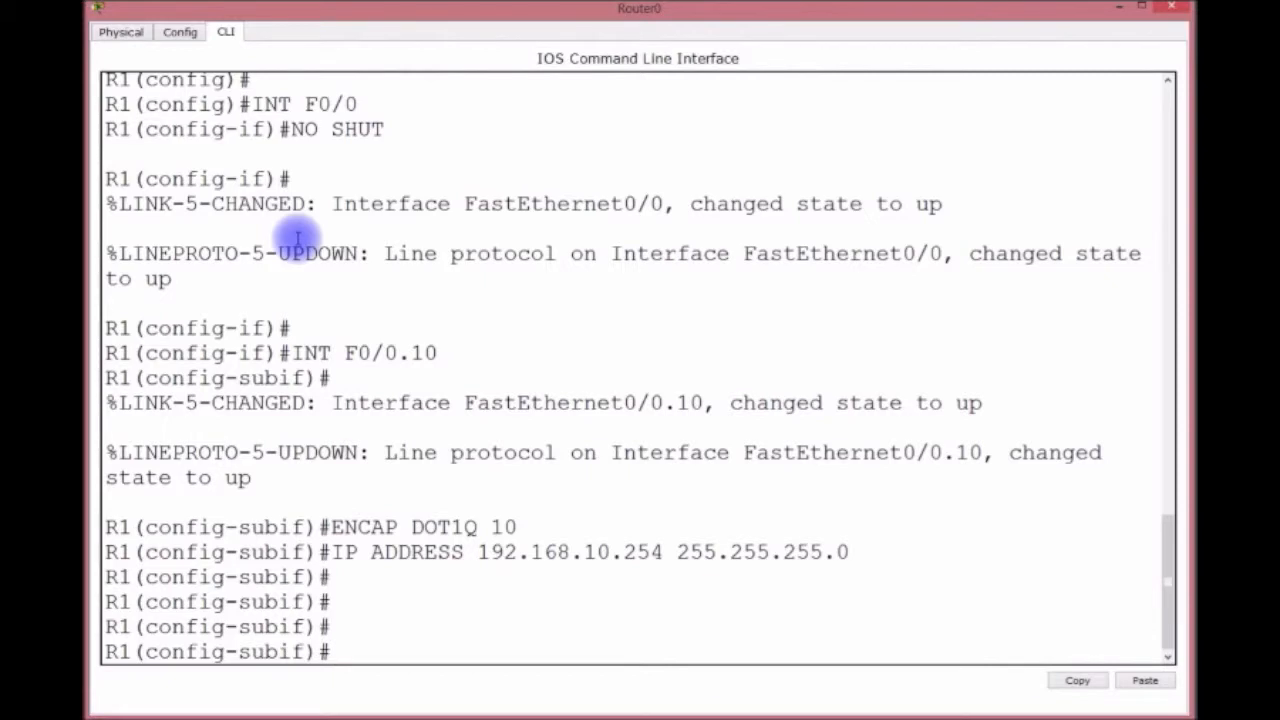
Create subinterface F0/0.2 on R1
{"action": "key", "text": "Up"}
{"action": "key", "text": "Up"}
{"action": "key", "text": "Up"}
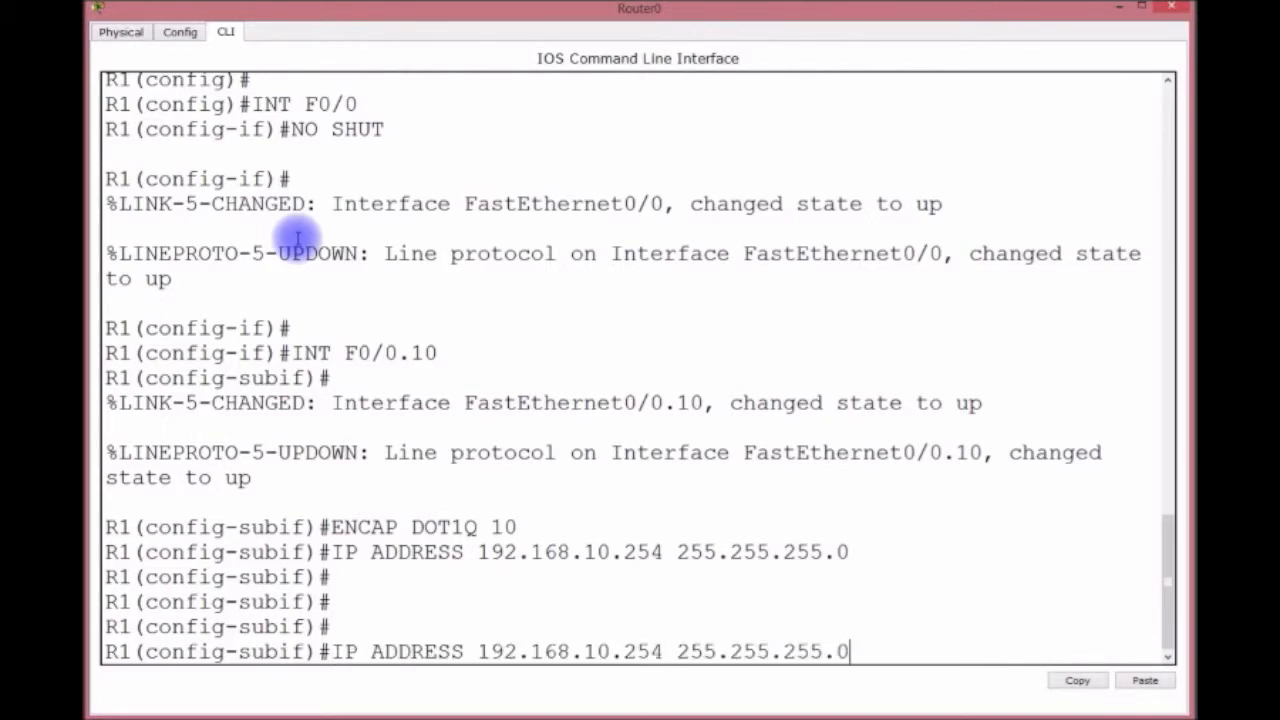
{"action": "key", "text": "BackSpace"}
{"action": "key", "text": "BackSpace"}
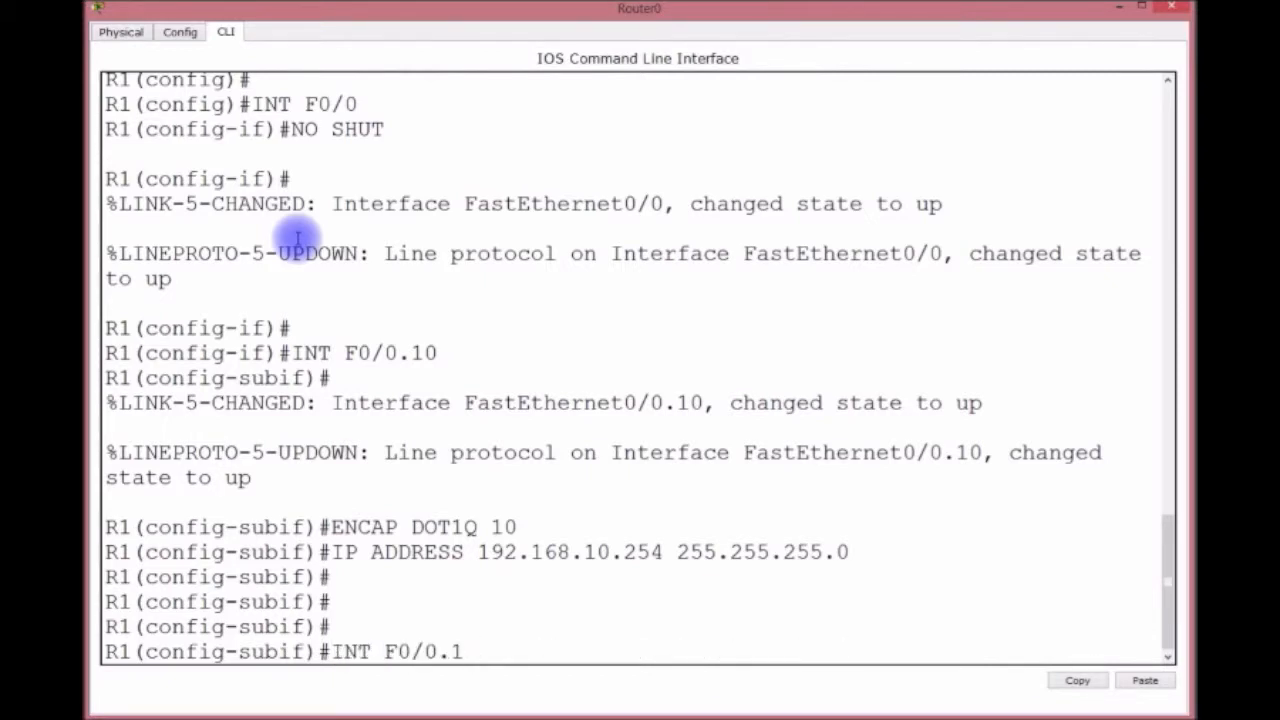
{"action": "type", "text": "2"}
{"action": "key", "text": "Return"}
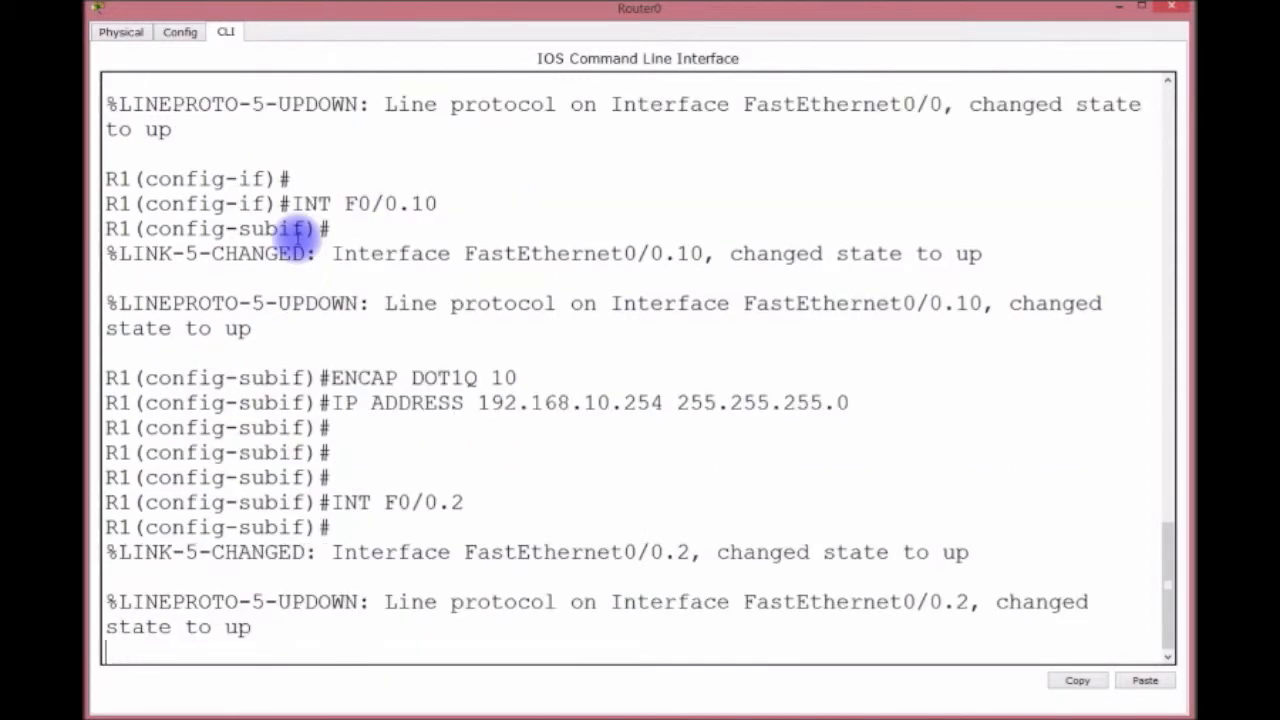
{"action": "key", "text": "Return"}
Set DOT1Q encapsulation for VLAN 2 on subinterface F0/0.2
{"action": "key", "text": "Up"}
{"action": "key", "text": "Up"}
{"action": "key", "text": "Up"}
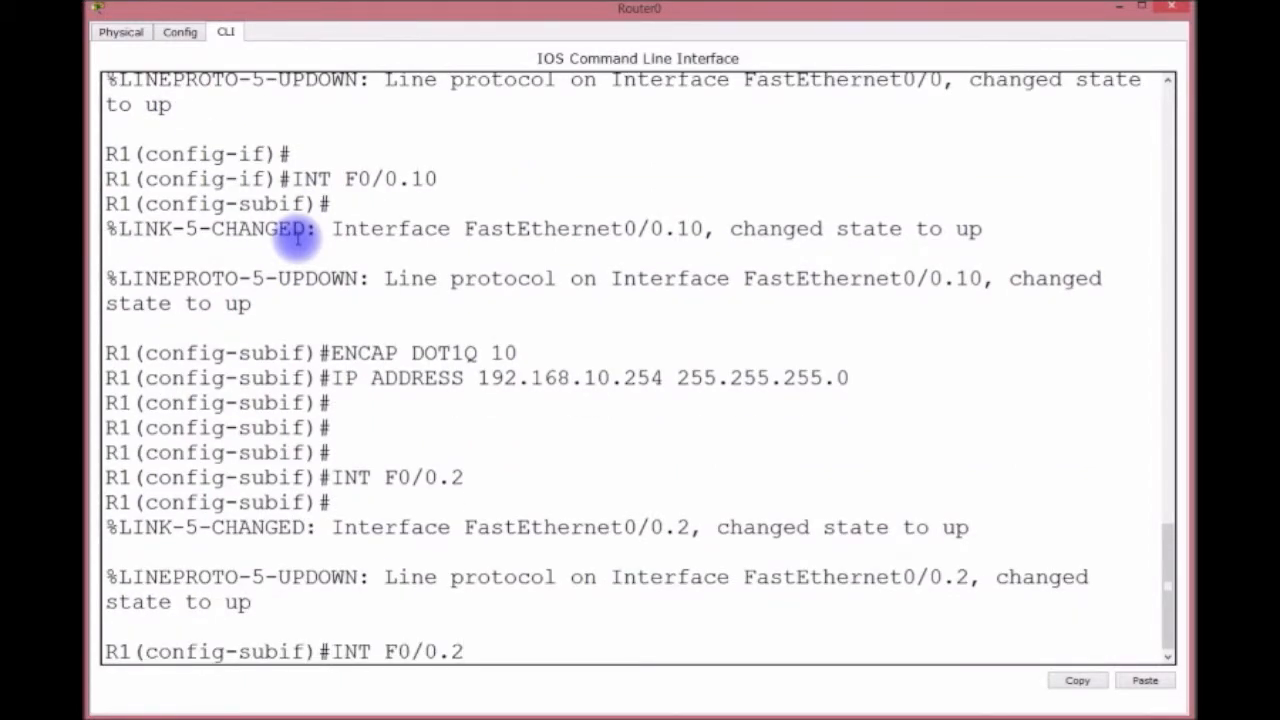
{"action": "key", "text": "BackSpace"}
{"action": "key", "text": "BackSpace"}
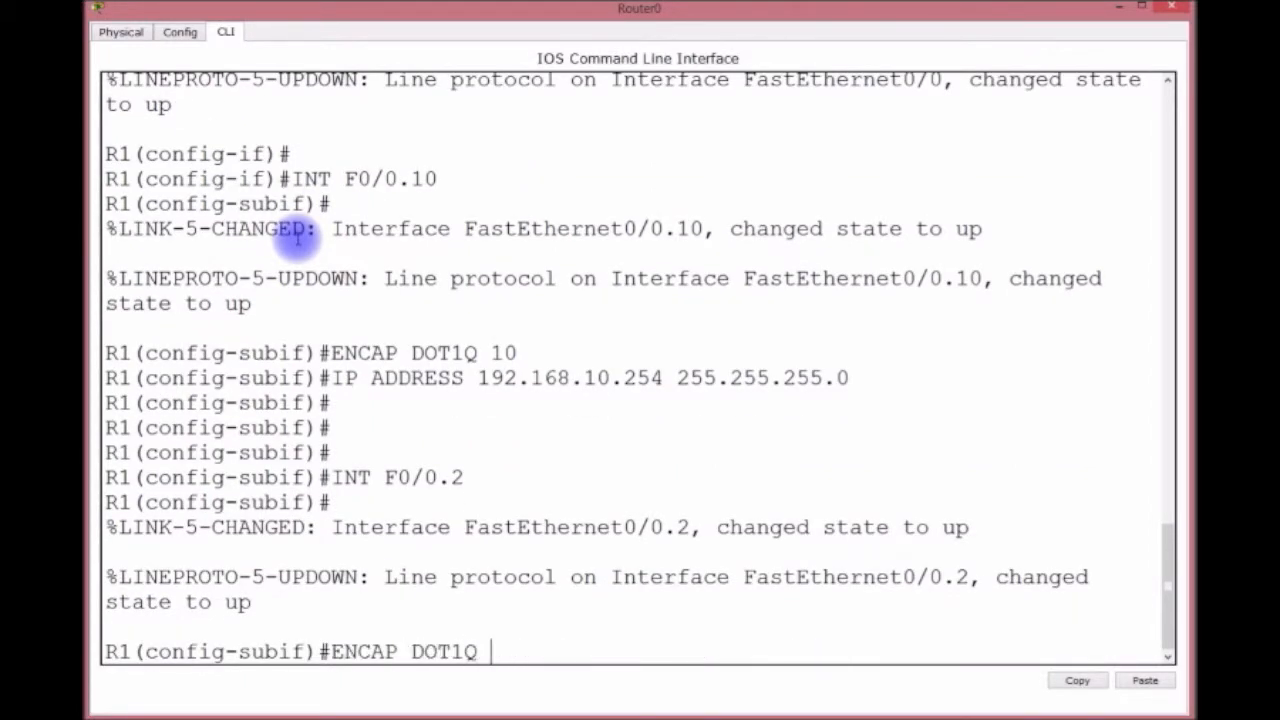
{"action": "type", "text": "2"}
{"action": "key", "text": "Return"}
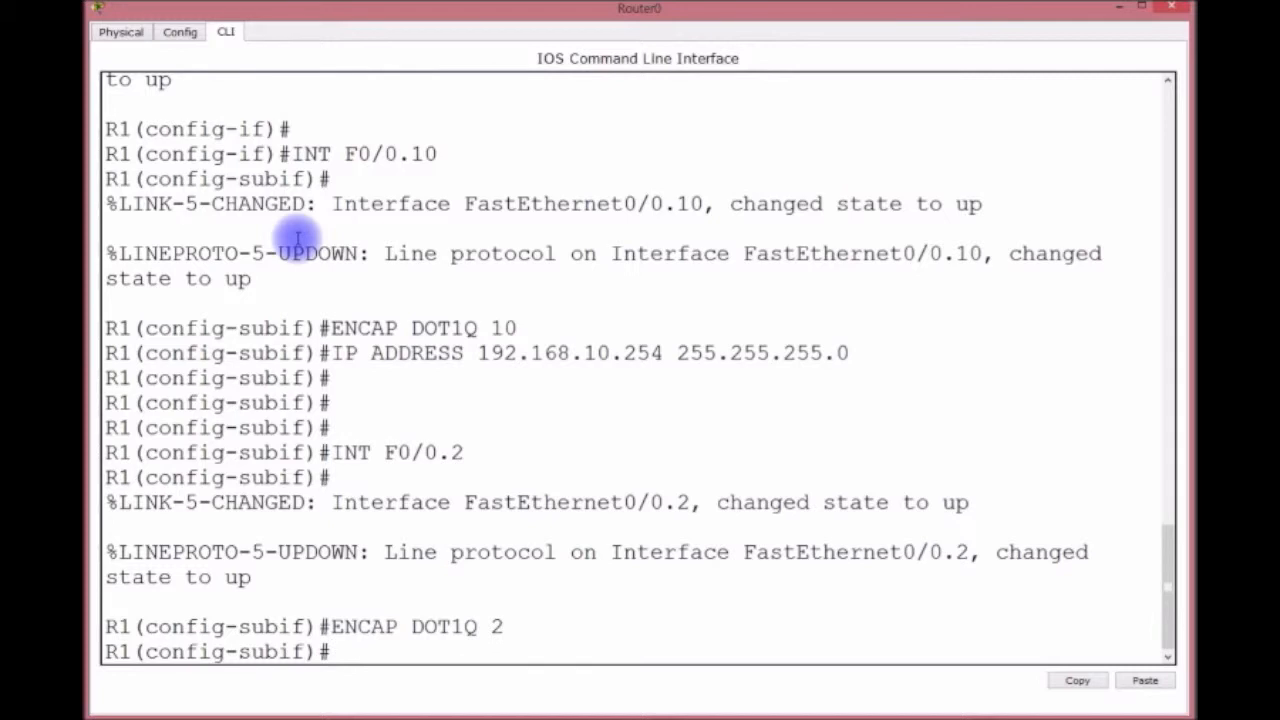
Assign IP address 192.168.2.254 with mask 255.255.255.0 to subinterface F0/0.2
{"action": "key", "text": "Up"}
{"action": "key", "text": "Up"}
{"action": "key", "text": "Up"}
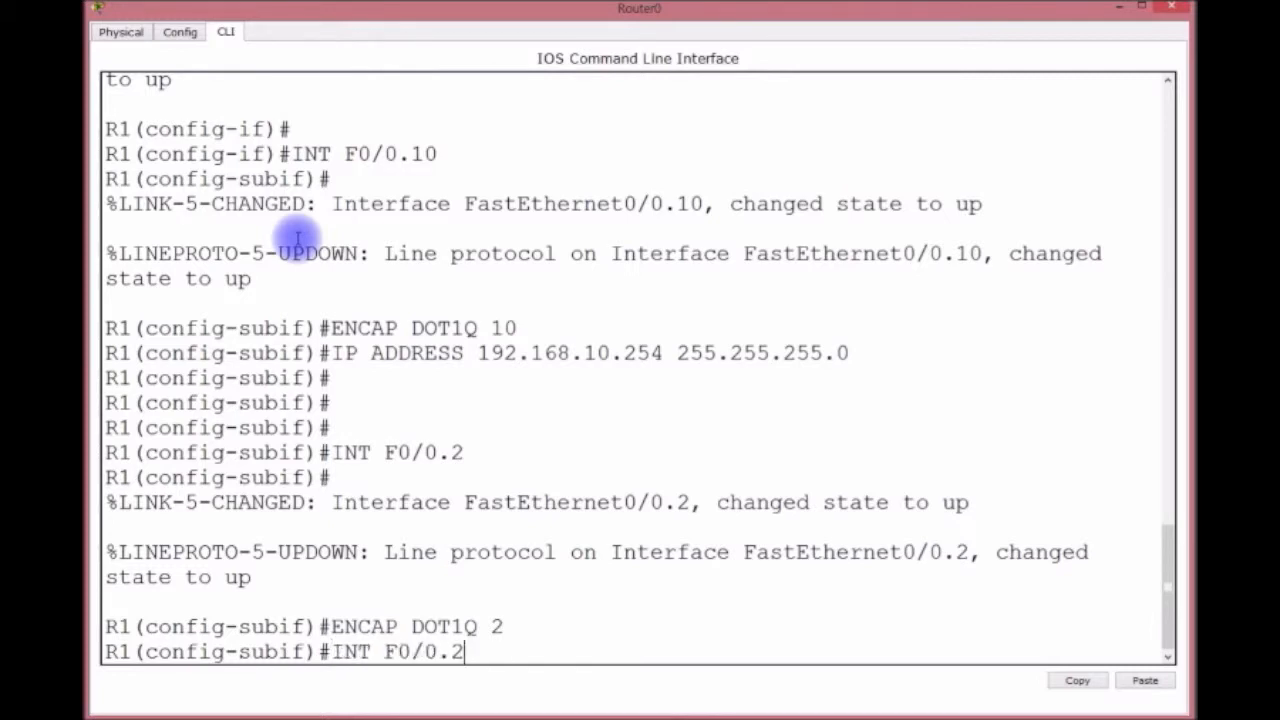
{"action": "key", "text": "Left"}
{"action": "key", "text": "Left"}
{"action": "key", "text": "Left"}
{"action": "key", "text": "Left"}
{"action": "key", "text": "Left"}
{"action": "key", "text": "Left"}
{"action": "key", "text": "Left"}
{"action": "key", "text": "Left"}
{"action": "key", "text": "Left"}
{"action": "key", "text": "Left"}
{"action": "key", "text": "Left"}
{"action": "key", "text": "Left"}
{"action": "key", "text": "Left"}
{"action": "key", "text": "Left"}
{"action": "key", "text": "Left"}
{"action": "key", "text": "Left"}
{"action": "key", "text": "Left"}
{"action": "key", "text": "Left"}
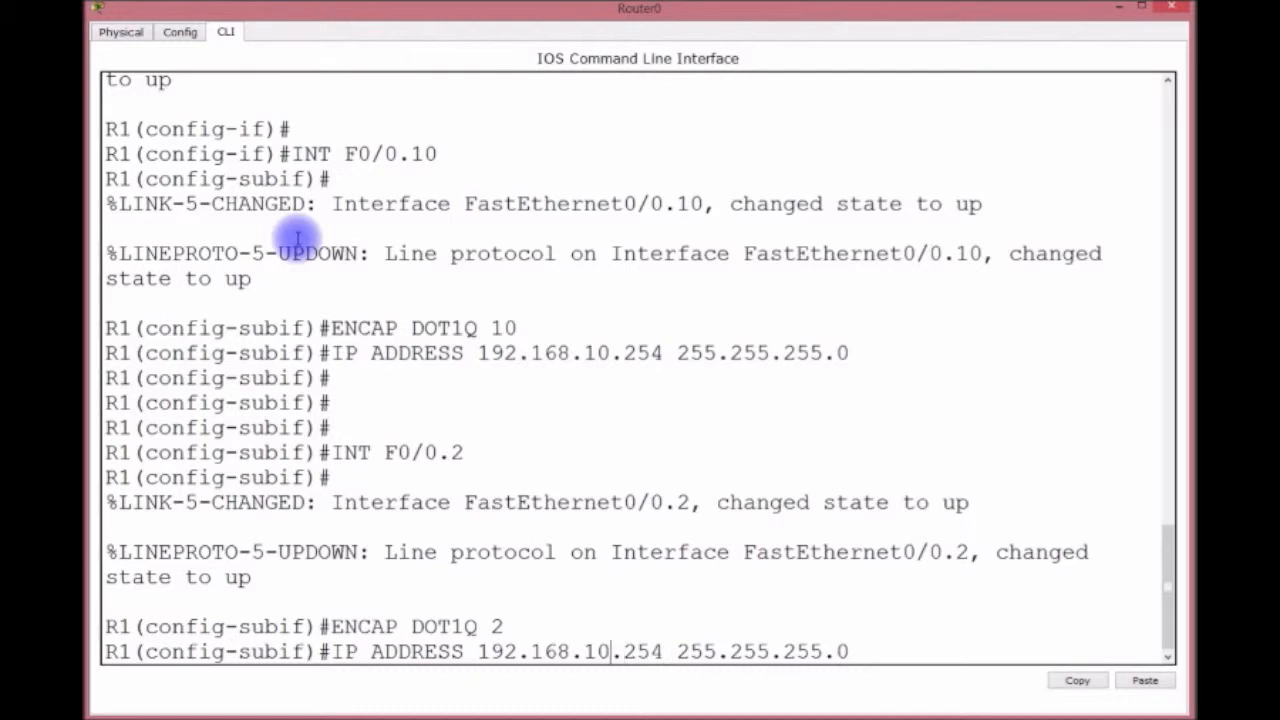
{"action": "key", "text": "BackSpace"}
{"action": "key", "text": "BackSpace"}
{"action": "type", "text": "2"}
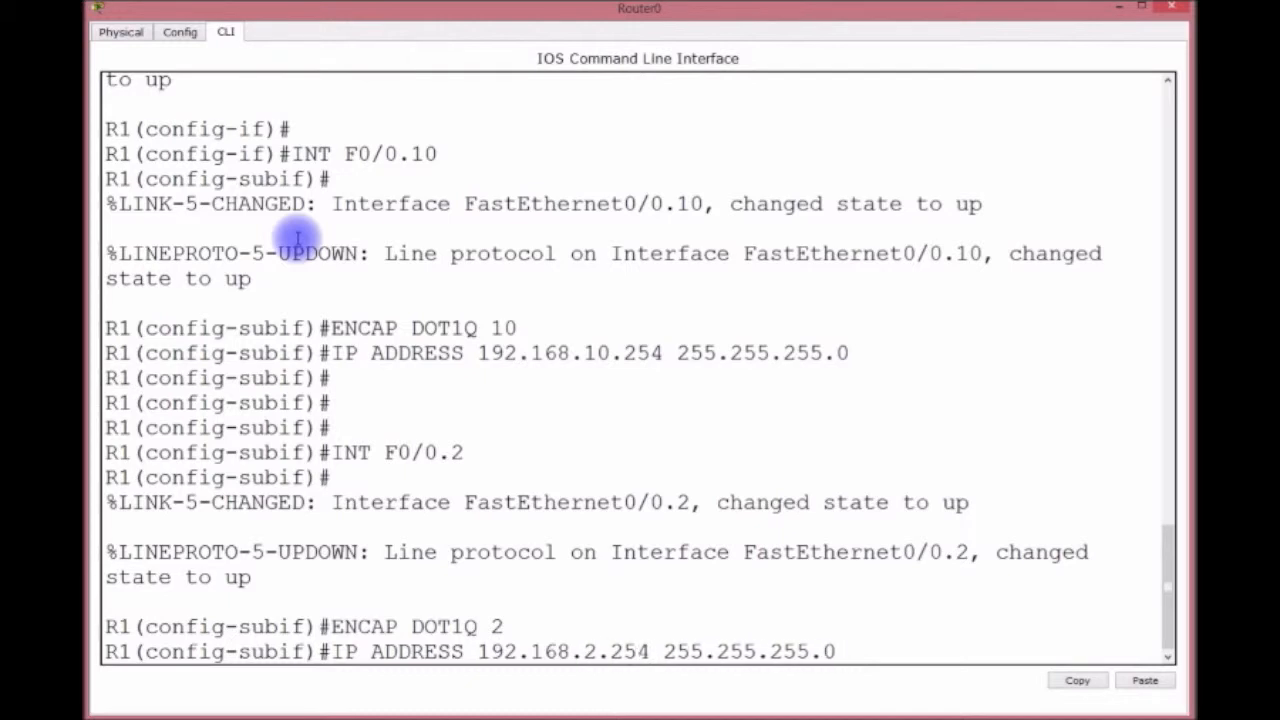
{"action": "key", "text": "Return"}
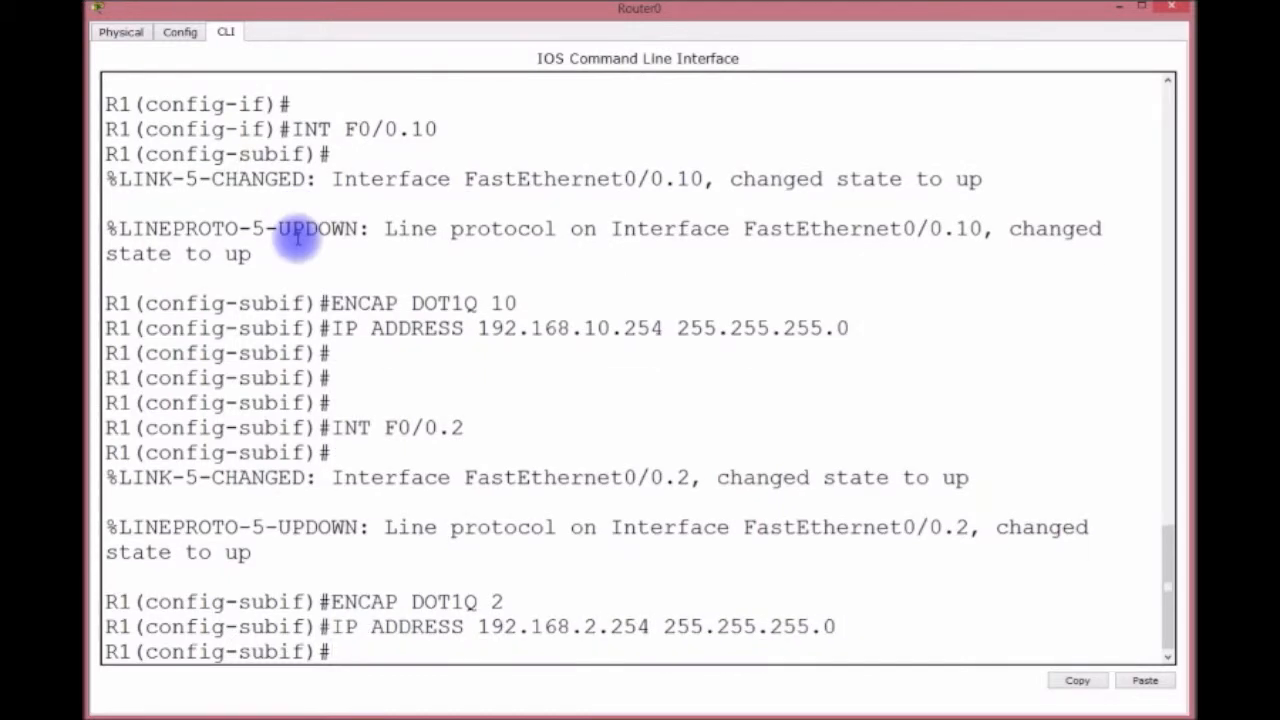
Save R1's running configuration from within subinterface configuration mode
{"action": "type", "text": "DOW R"}
{"action": "key", "text": "Return"}
{"action": "type", "text": "DO WR"}
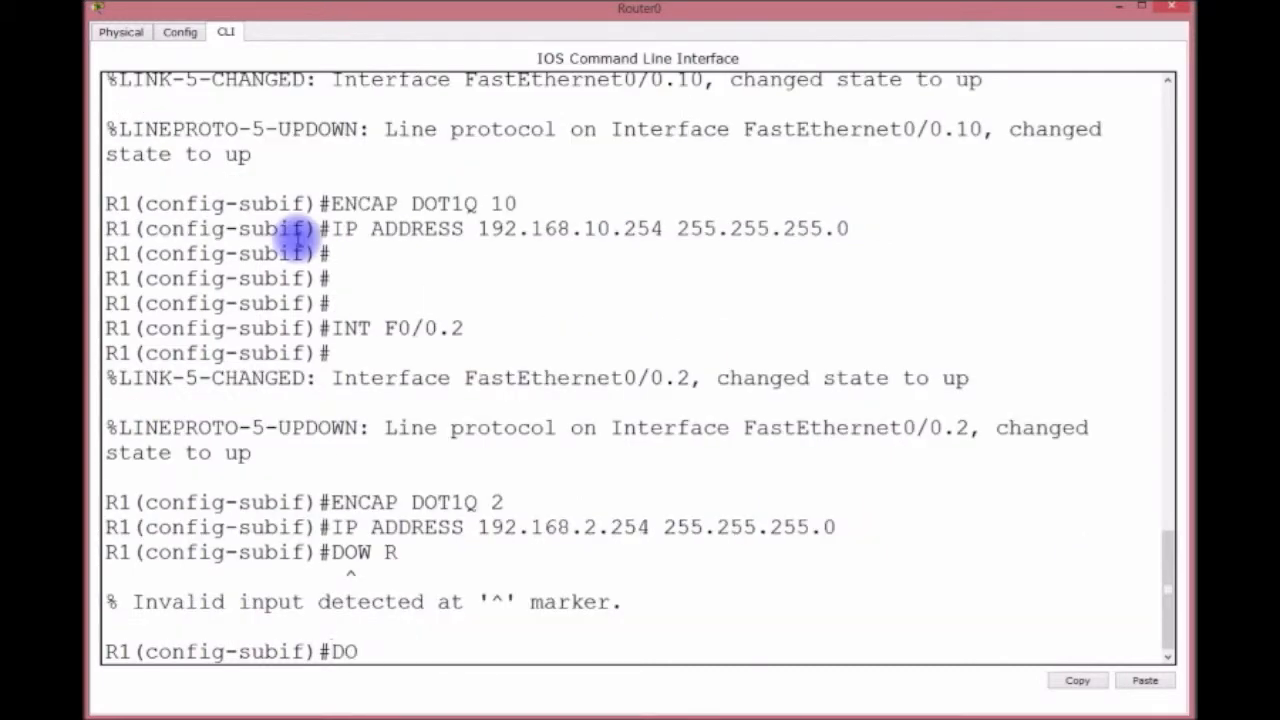
{"action": "key", "text": "Return"}
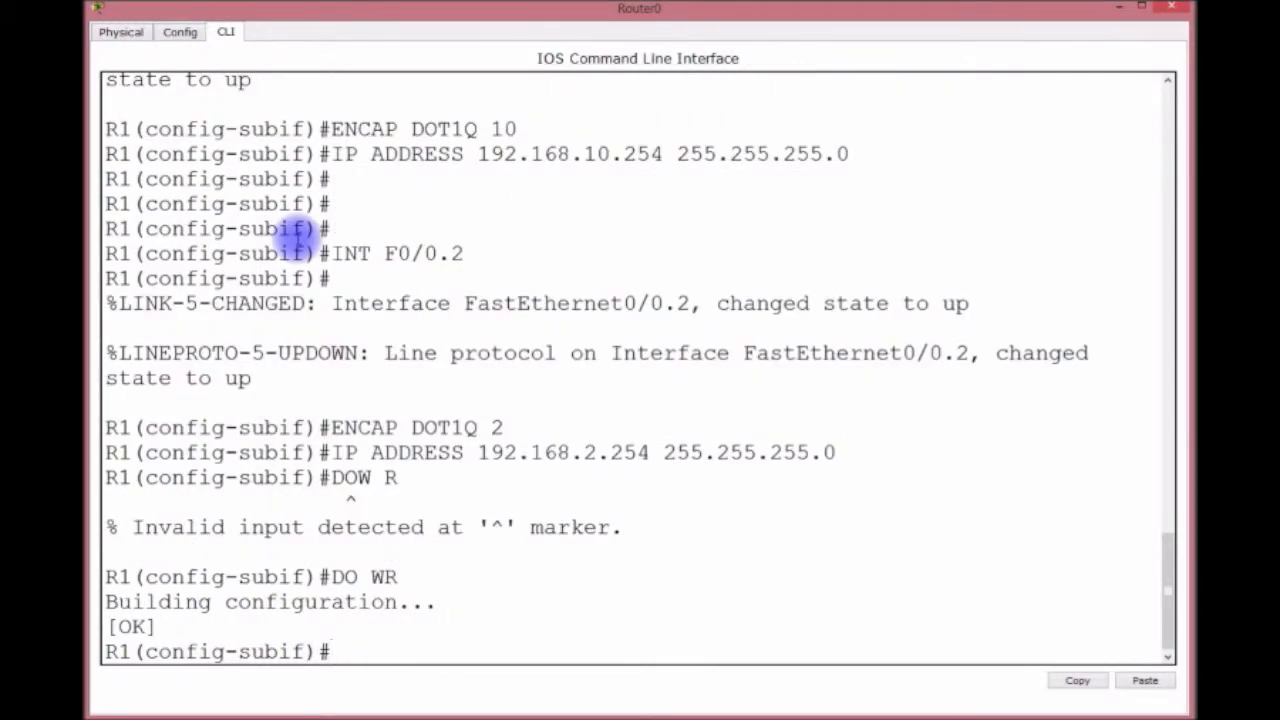
Exit subinterface configuration and enter configuration mode for interface F0/1 on R1
{"action": "type", "text": "EXIT"}
{"action": "key", "text": "Return"}
{"action": "type", "text": "INT F0/1"}
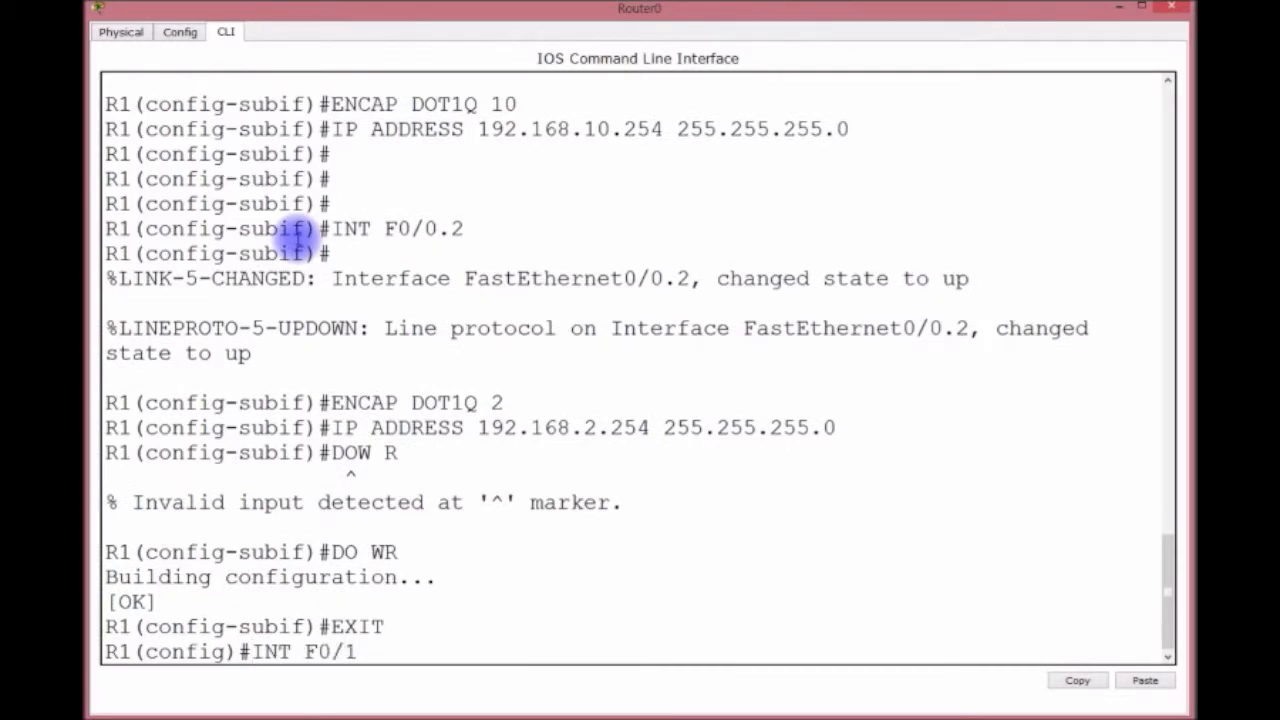
{"action": "key", "text": "Return"}
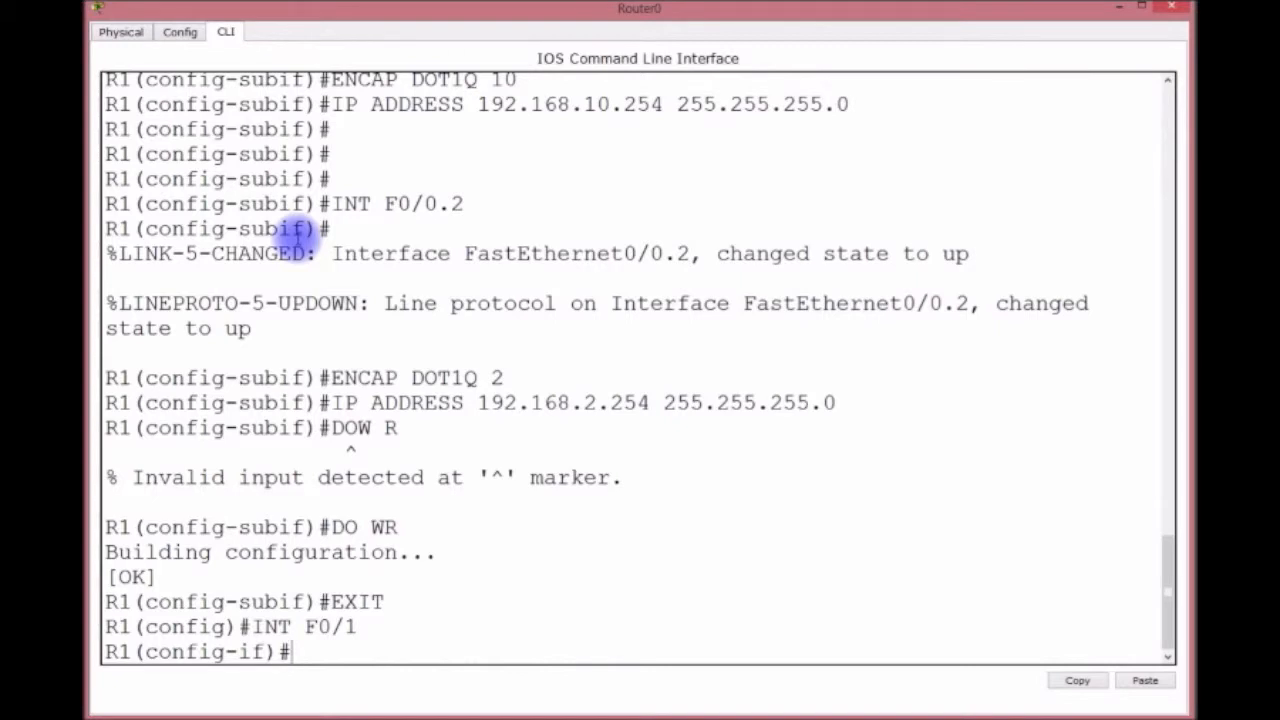
Try to assign IP address 1.1.1.254 with mask 255.255.255.254 to interface F0/1
{"action": "type", "text": "IP ADDRESS"}
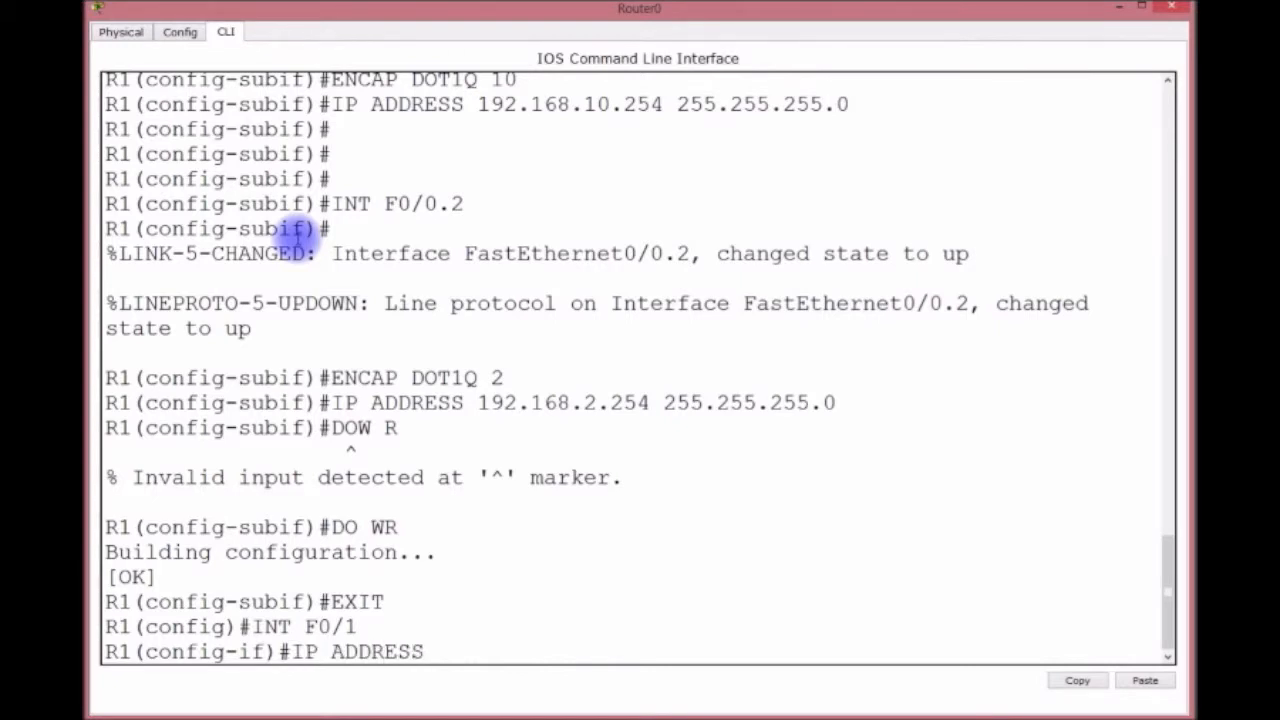
{"action": "type", "text": " 1.1.1.254 255."}
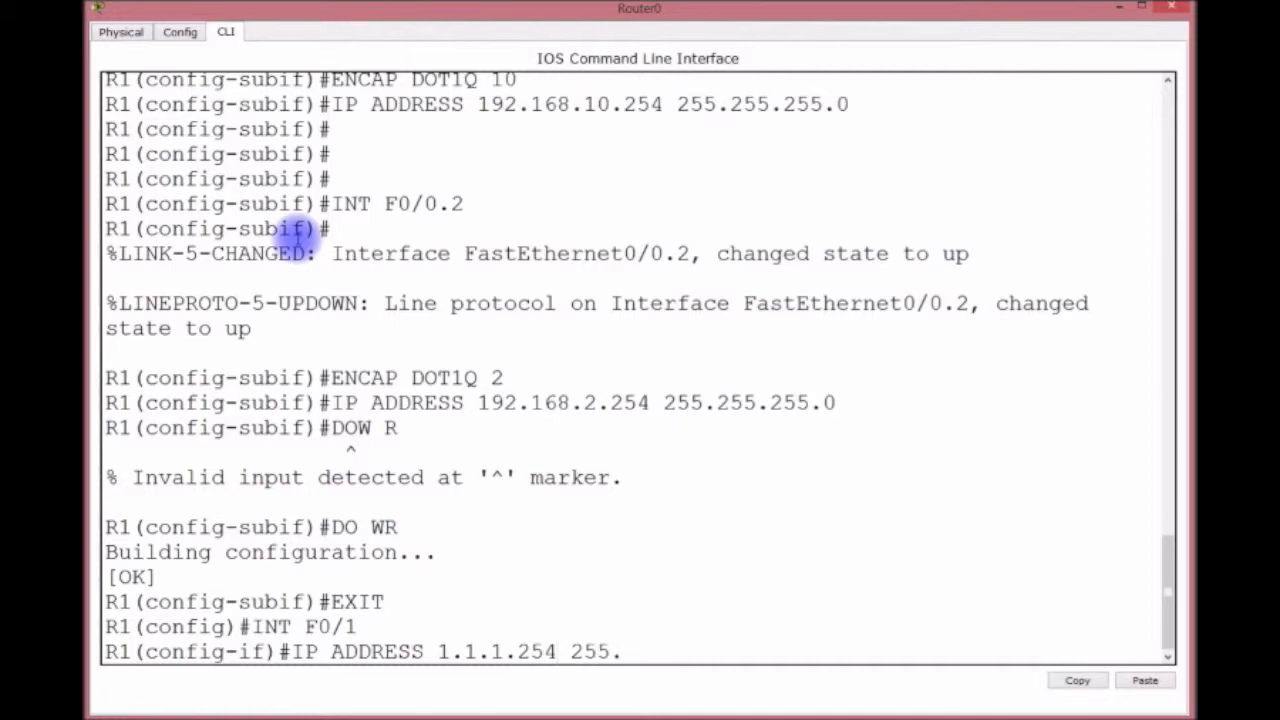
{"action": "type", "text": "255.255.254"}
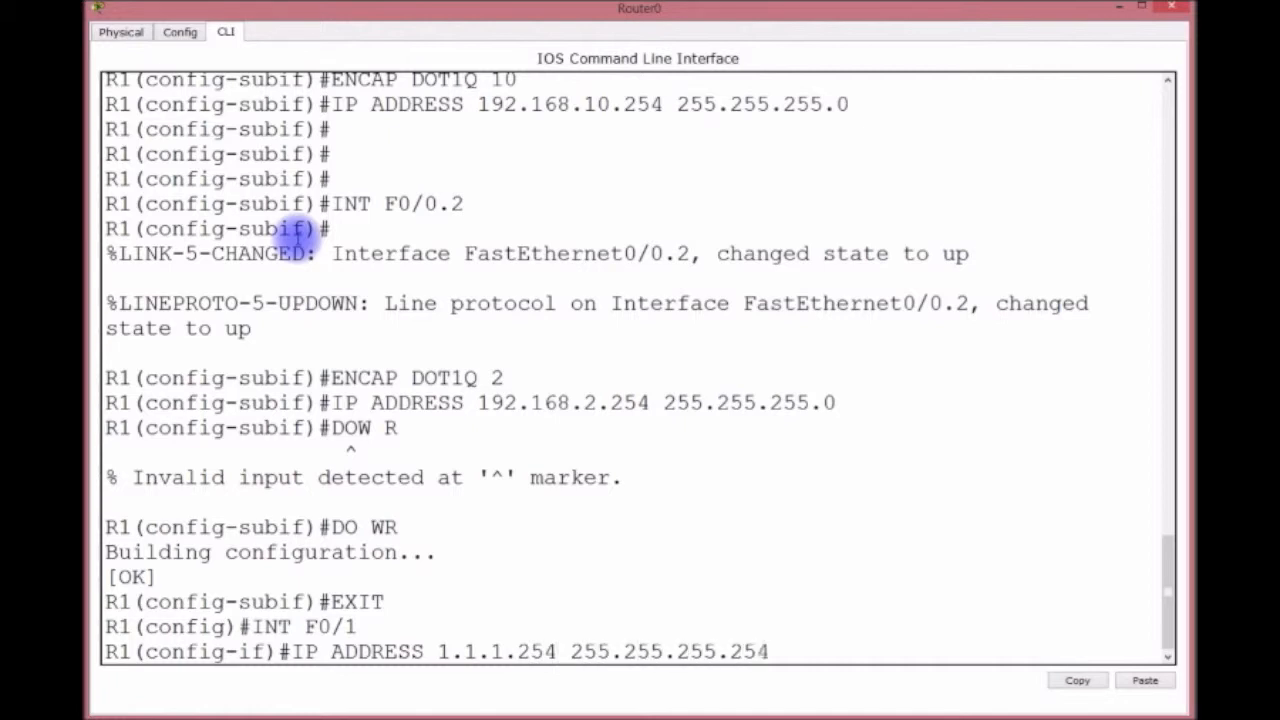
{"action": "key", "text": "Return"}
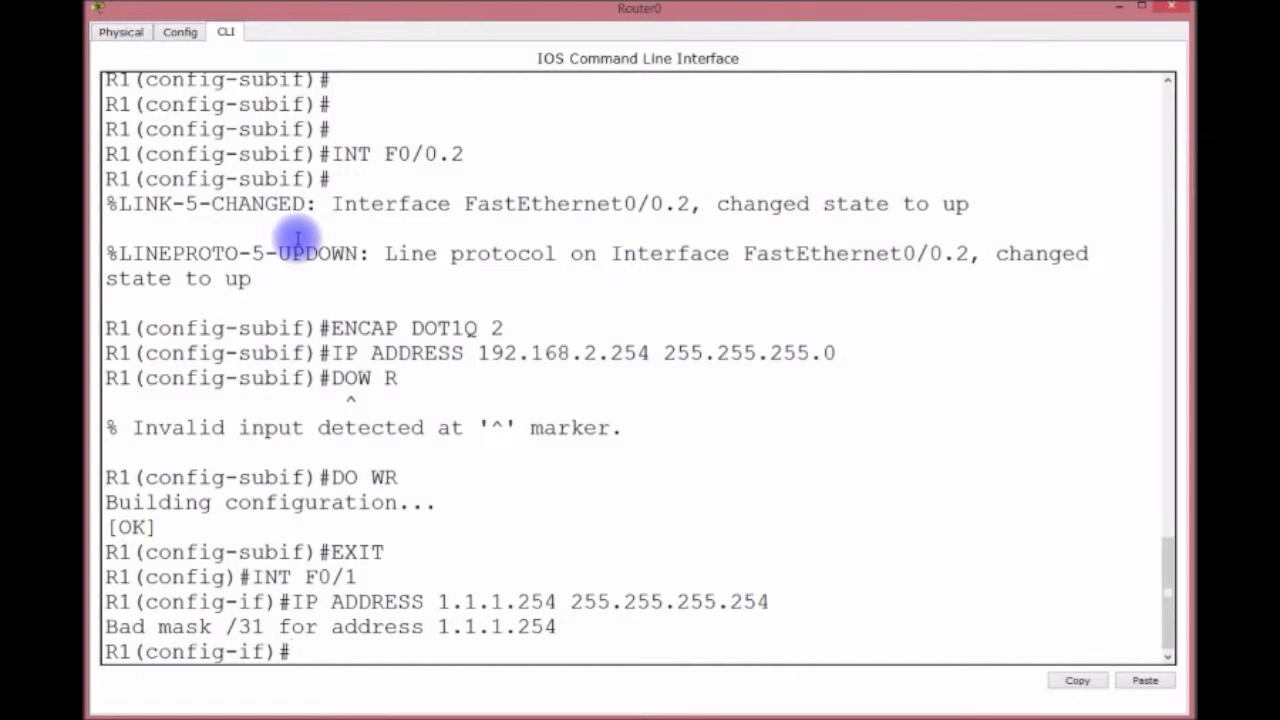
Assign IP address 1.1.1.254 with mask 255.255.255.0 to interface F0/1
{"action": "key", "text": "Up"}
{"action": "key", "text": "BackSpace"}
{"action": "key", "text": "BackSpace"}
{"action": "key", "text": "BackSpace"}
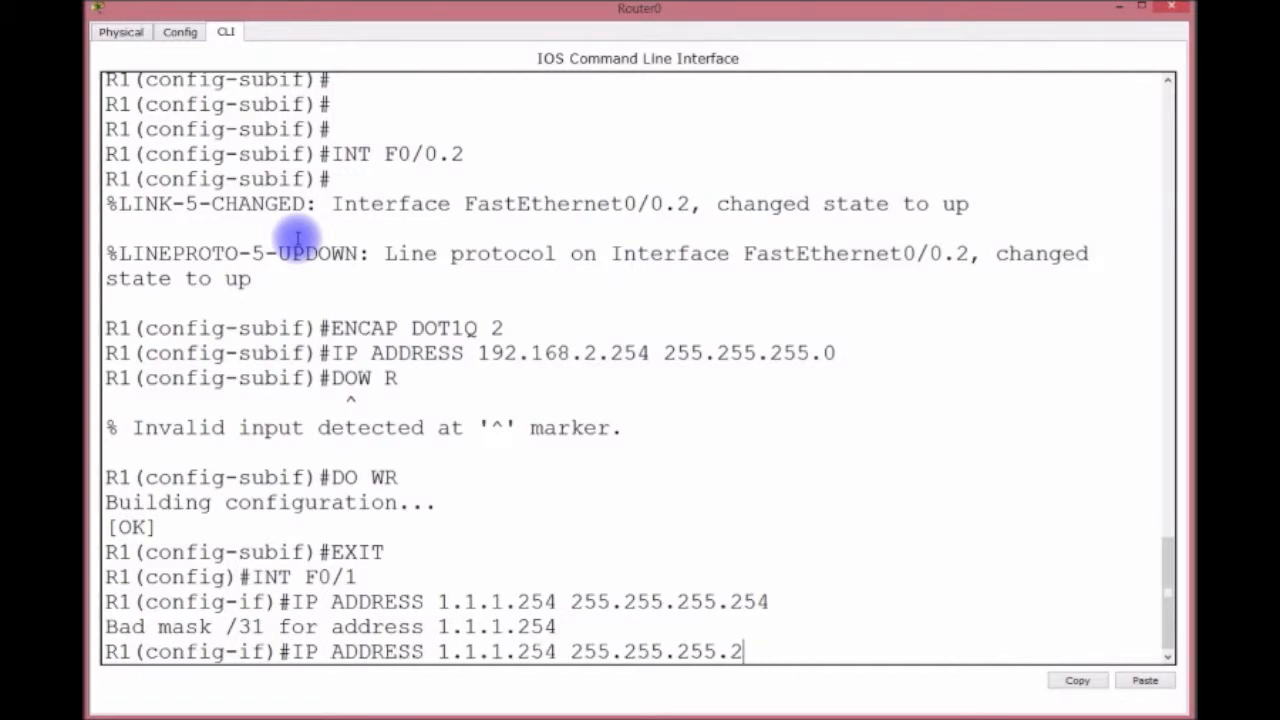
{"action": "type", "text": "0"}
{"action": "key", "text": "Return"}
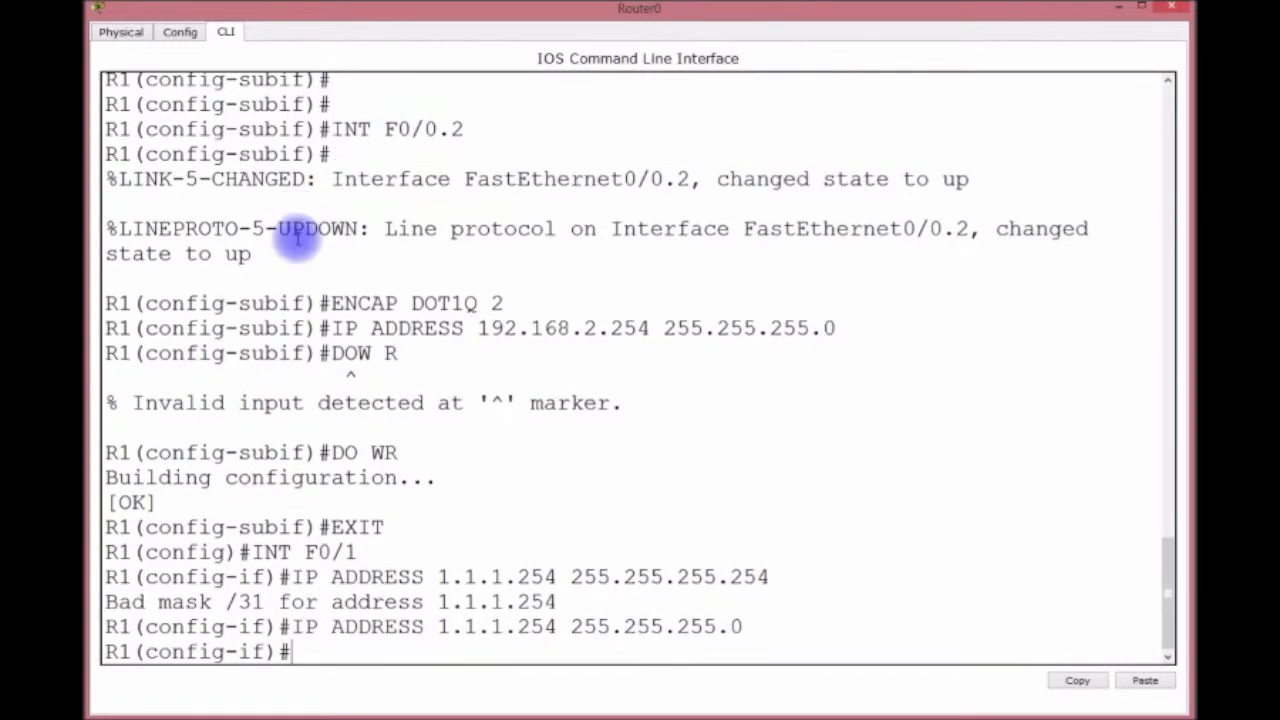
Enable interface F0/1 on R1 with the no shutdown command
{"action": "type", "text": "NOS"}
{"action": "key", "text": "BackSpace"}
{"action": "key", "text": "BackSpace"}
{"action": "type", "text": "SHUT"}
{"action": "key", "text": "Return"}
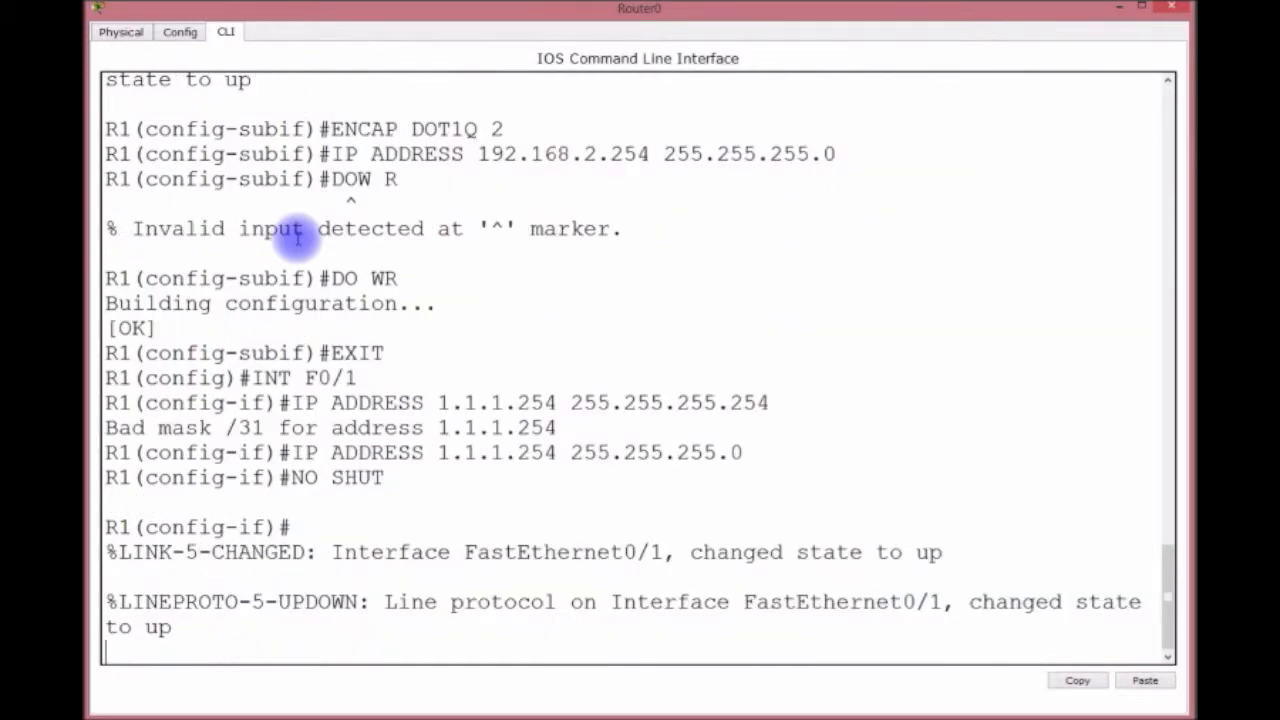
Return to privileged EXEC mode on R1 and display the brief IP interface summary
{"action": "key", "text": "ctrl+z"}
{"action": "key", "text": "Return"}
{"action": "key", "text": "Return"}
{"action": "key", "text": "Return"}
{"action": "key", "text": "Return"}
{"action": "type", "text": "SH"}
{"action": "key", "text": "BackSpace"}
{"action": "key", "text": "BackSpace"}
{"action": "type", "text": "H"}
{"action": "key", "text": "BackSpace"}
{"action": "type", "text": "SH"}
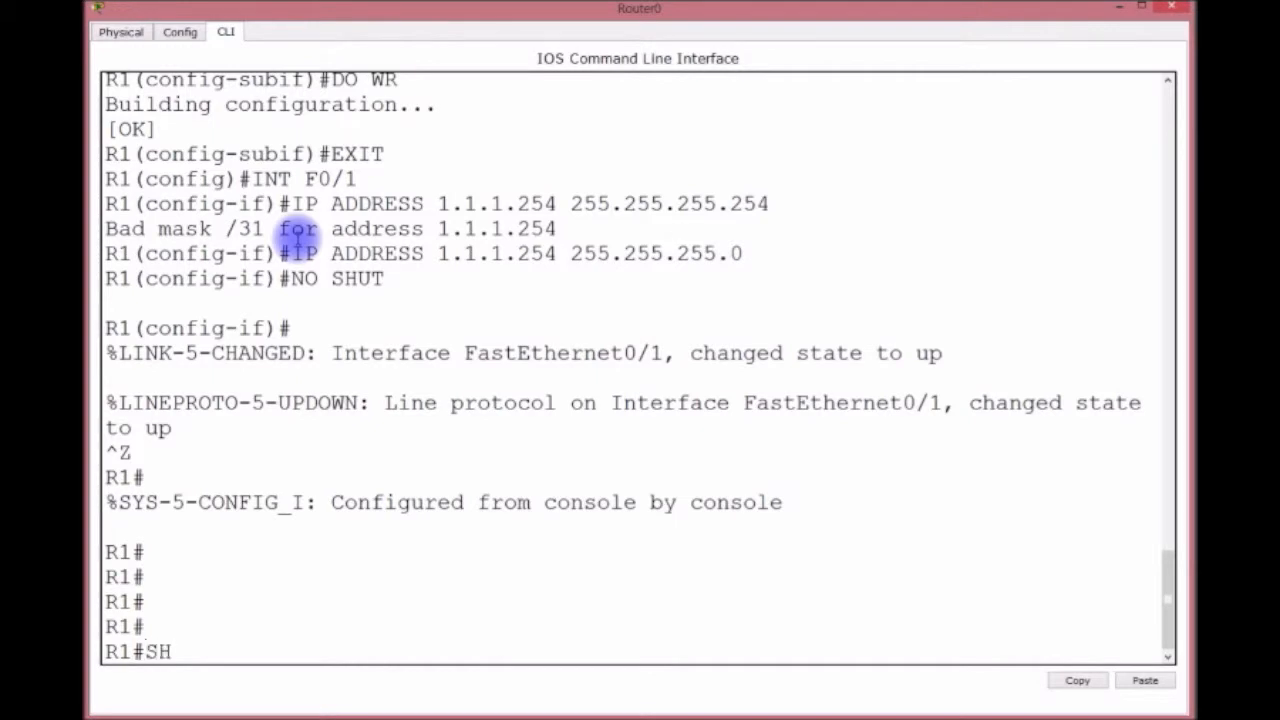
{"action": "type", "text": " IP INT BRIEF"}
{"action": "key", "text": "Return"}
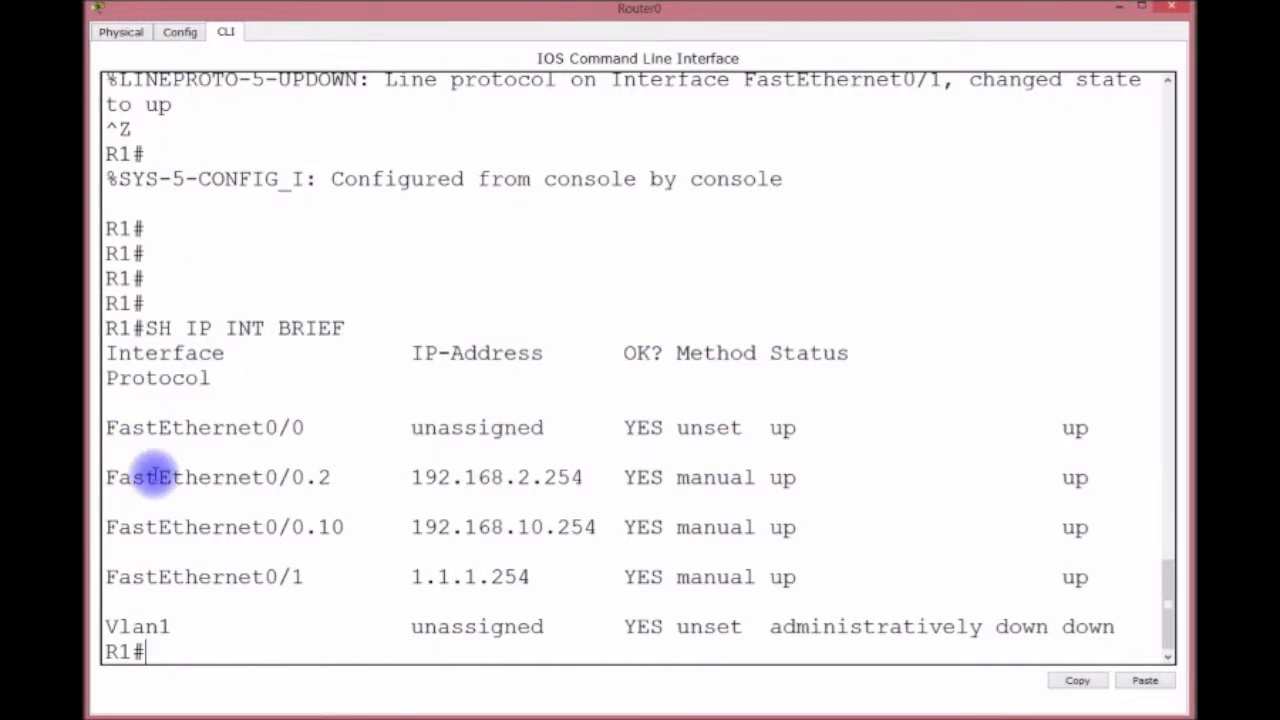
Examine the IP addresses listed for F0/0.2, F0/0.10 and F0/1 in the interface summary
{"action": "left_click_drag", "start_coordinate": [344, 478], "coordinate": [306, 478]}
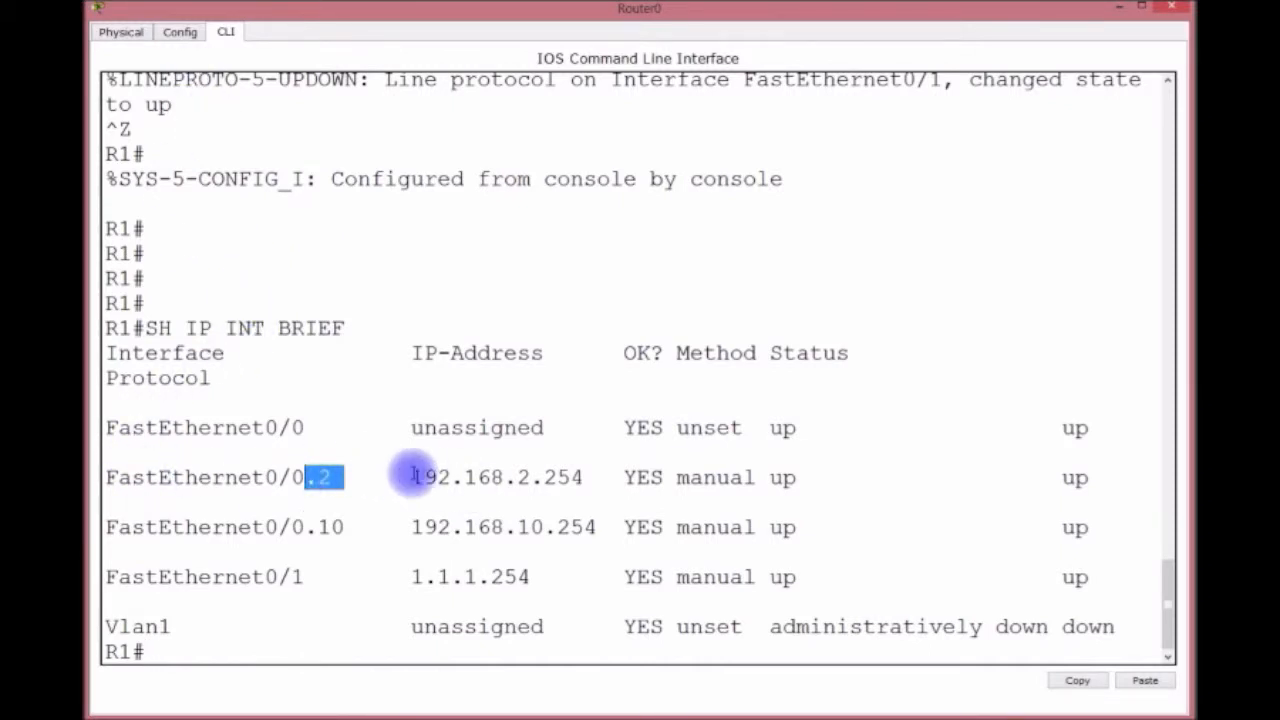
{"action": "left_click_drag", "start_coordinate": [413, 477], "coordinate": [596, 478]}
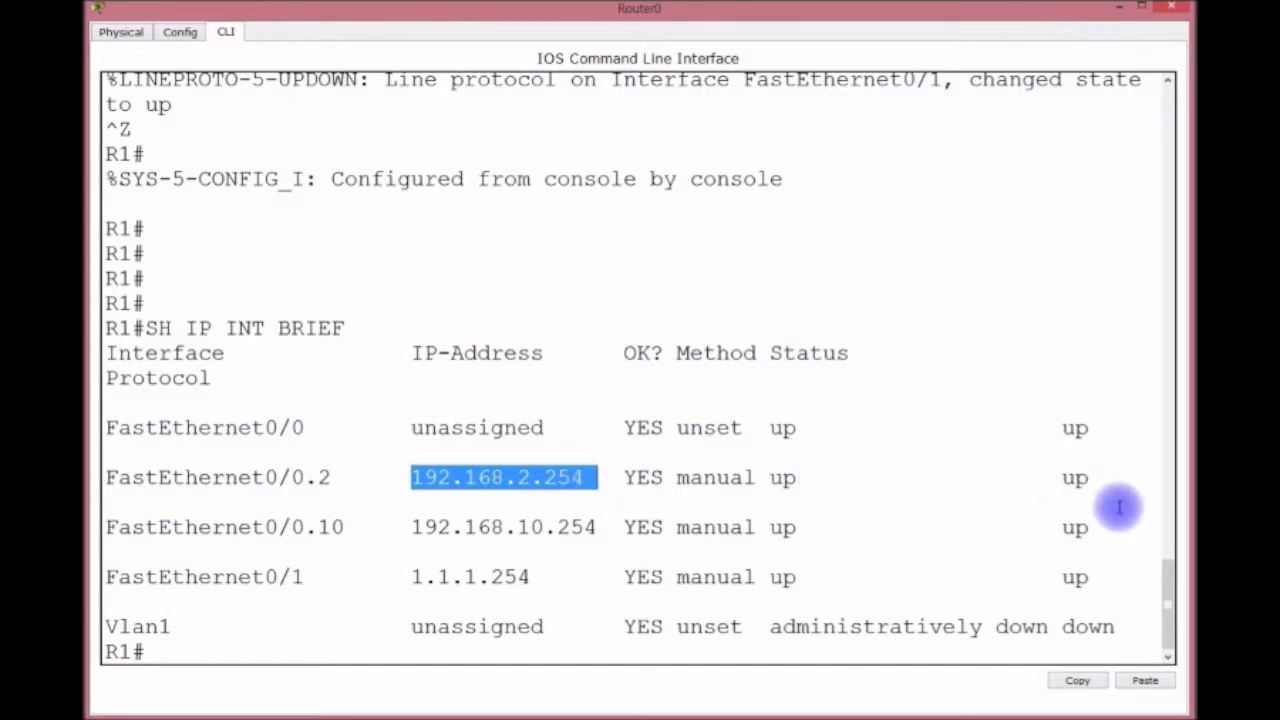
{"action": "left_click", "coordinate": [400, 527]}
{"action": "left_click_drag", "start_coordinate": [400, 527], "coordinate": [606, 528]}
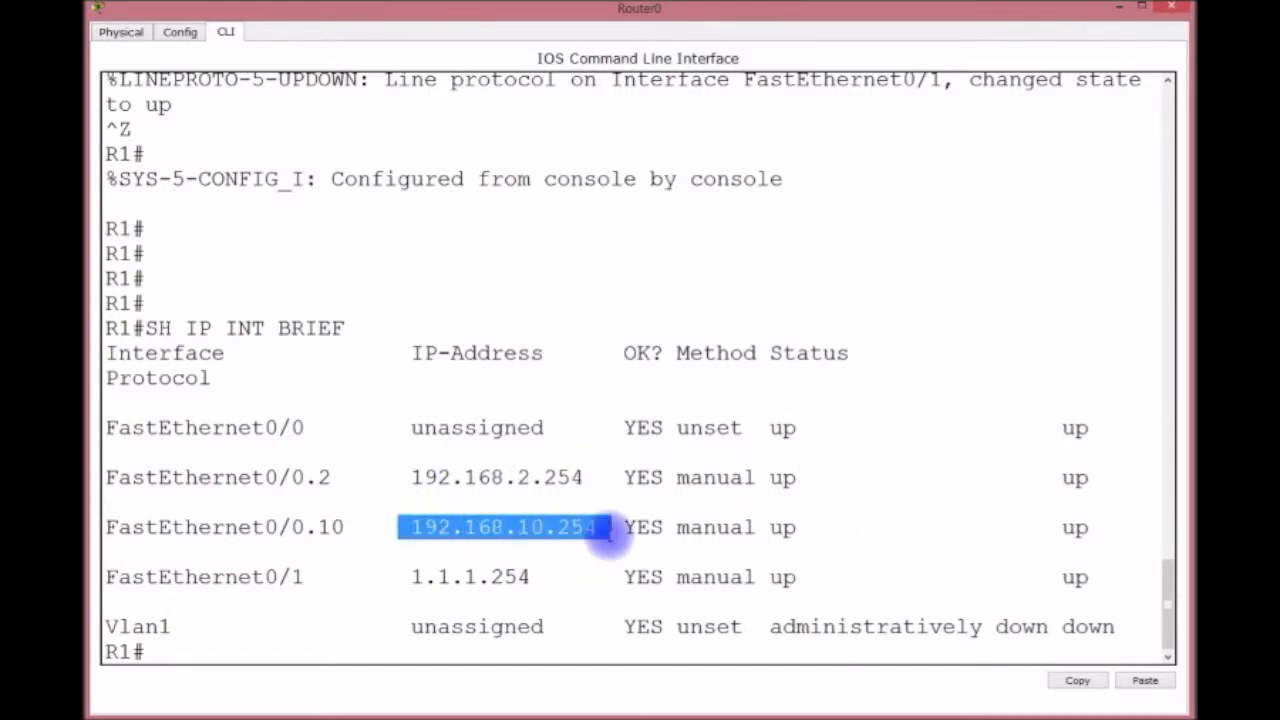
{"action": "left_click_drag", "start_coordinate": [409, 579], "coordinate": [522, 580]}
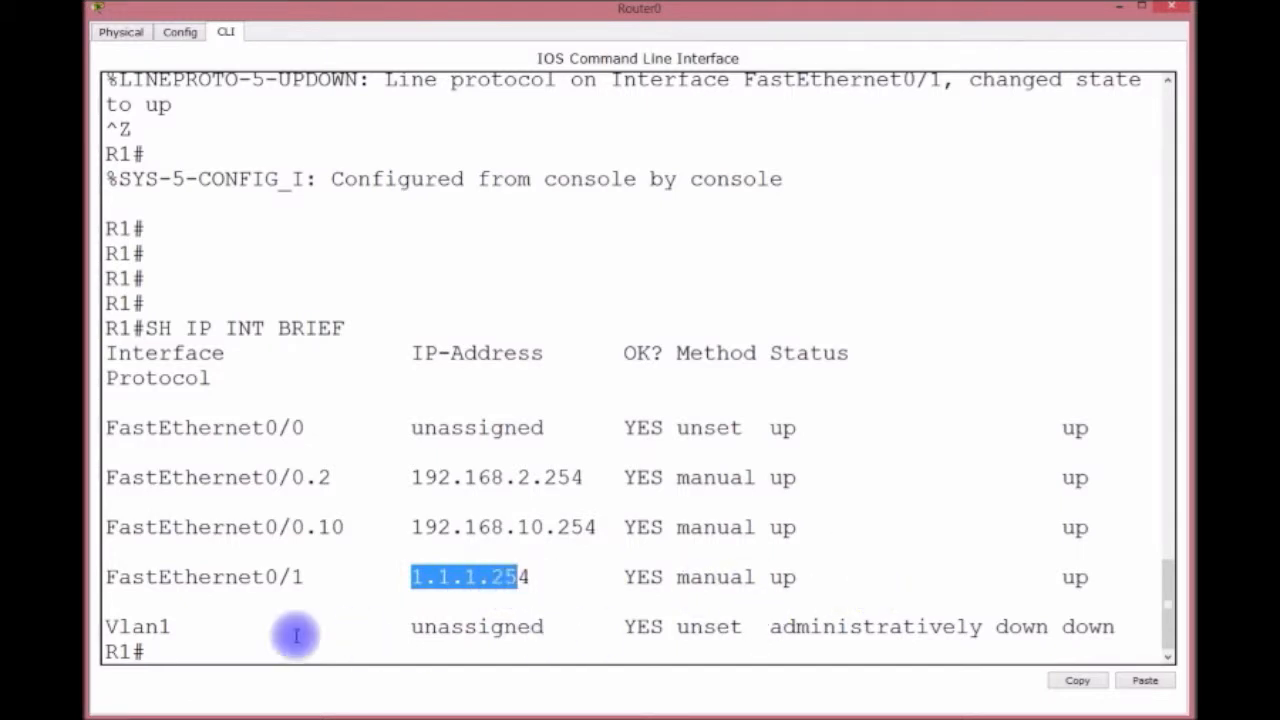
Display R1's IP routing table
{"action": "left_click", "coordinate": [230, 652]}
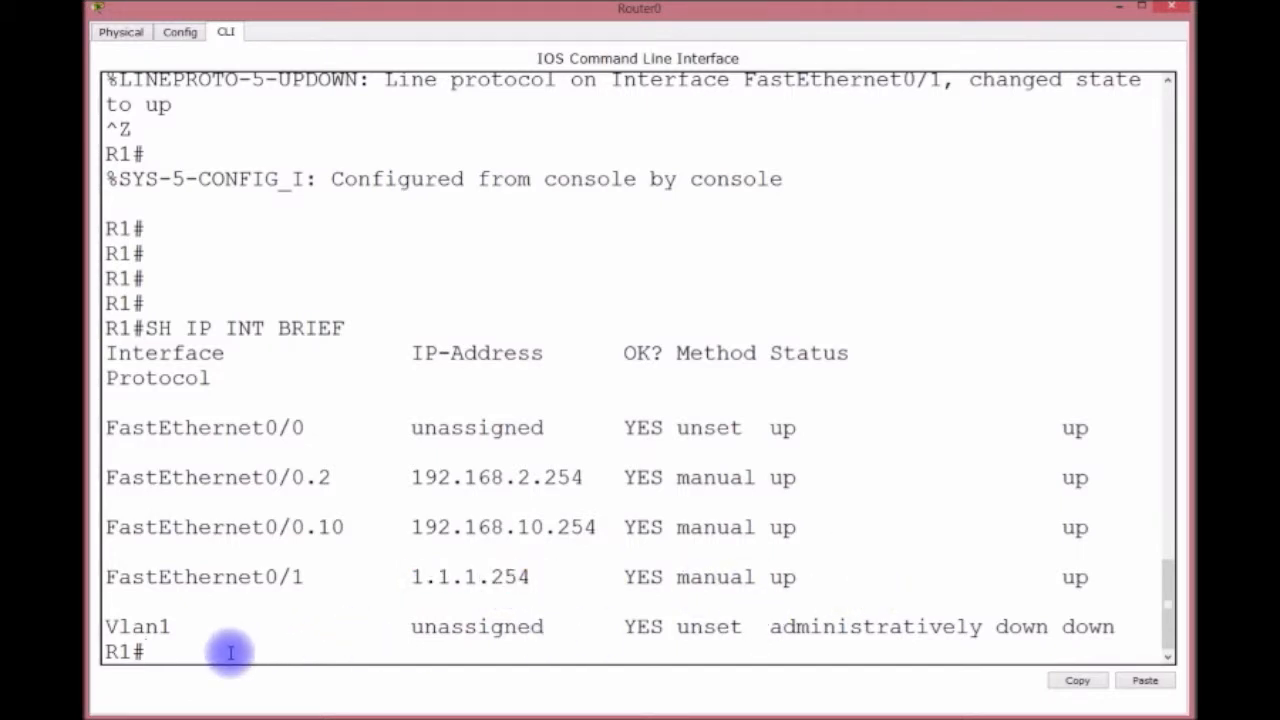
{"action": "type", "text": "SH IP ORUTE"}
{"action": "key", "text": "BackSpace"}
{"action": "key", "text": "BackSpace"}
{"action": "type", "text": "ROUTE"}
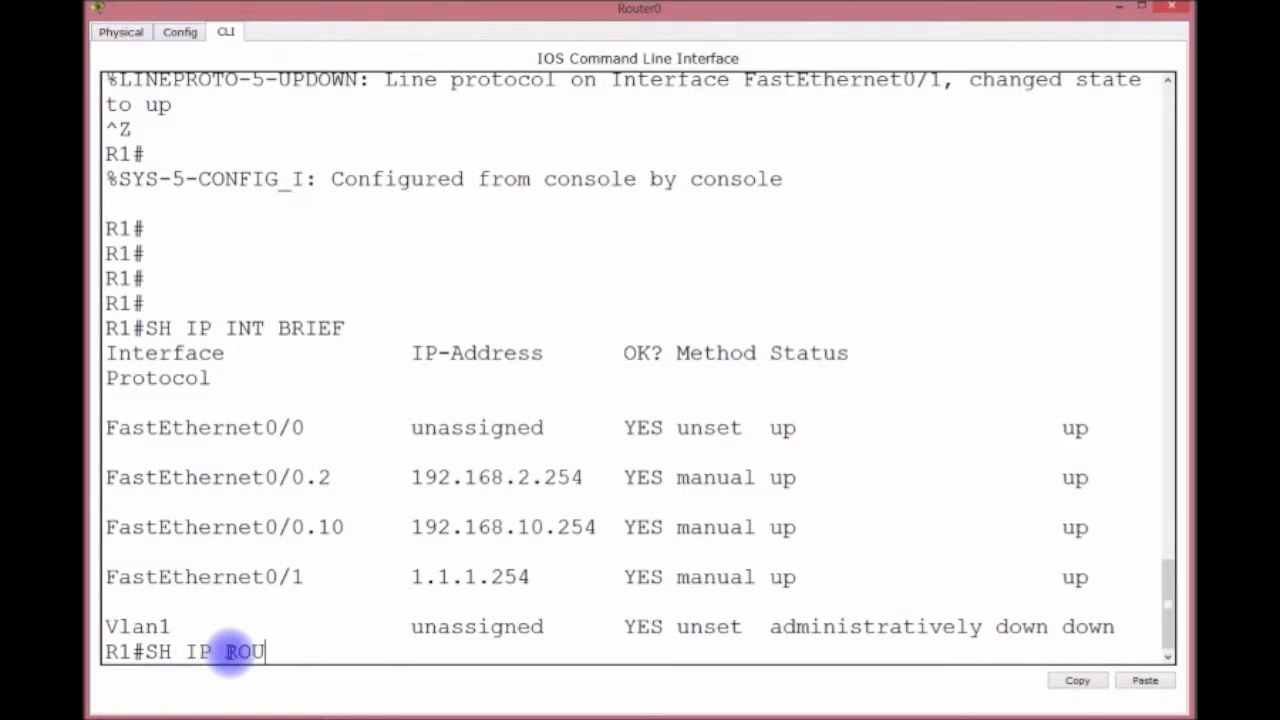
{"action": "key", "text": "Return"}
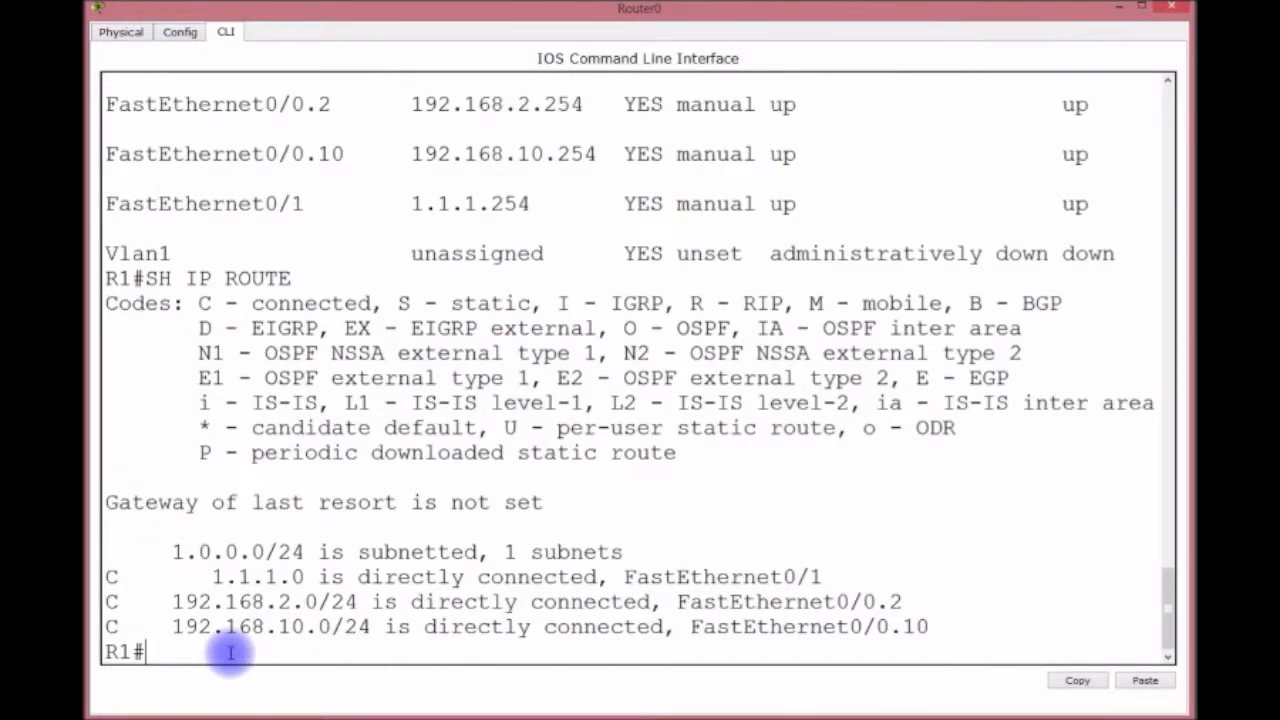
Display R1's startup configuration and page through it to check the interface sections and the subinterfaces' dot1Q encapsulation
{"action": "type", "text": "SH START"}
{"action": "key", "text": "Return"}
{"action": "key", "text": "Return"}
{"action": "key", "text": "Return"}
{"action": "key", "text": "Return"}
{"action": "key", "text": "Return"}
{"action": "key", "text": "Return"}
{"action": "key", "text": "Return"}
{"action": "key", "text": "Return"}
{"action": "key", "text": "Return"}
{"action": "key", "text": "Return"}
{"action": "key", "text": "Return"}
{"action": "key", "text": "Return"}
{"action": "key", "text": "Return"}
{"action": "key", "text": "Return"}
{"action": "key", "text": "Return"}
{"action": "key", "text": "Return"}
{"action": "key", "text": "Return"}
{"action": "key", "text": "Return"}
{"action": "key", "text": "Return"}
{"action": "key", "text": "Return"}
{"action": "key", "text": "Return"}
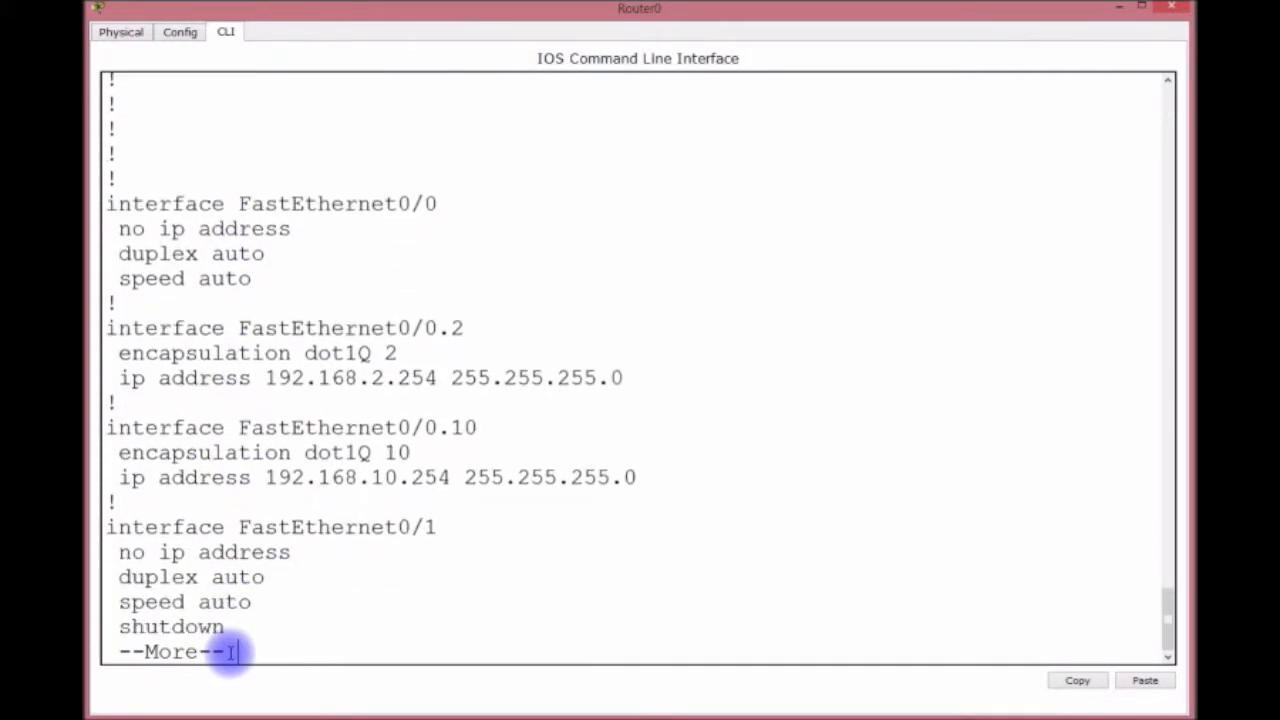
{"action": "key", "text": "Return"}
{"action": "key", "text": "Return"}
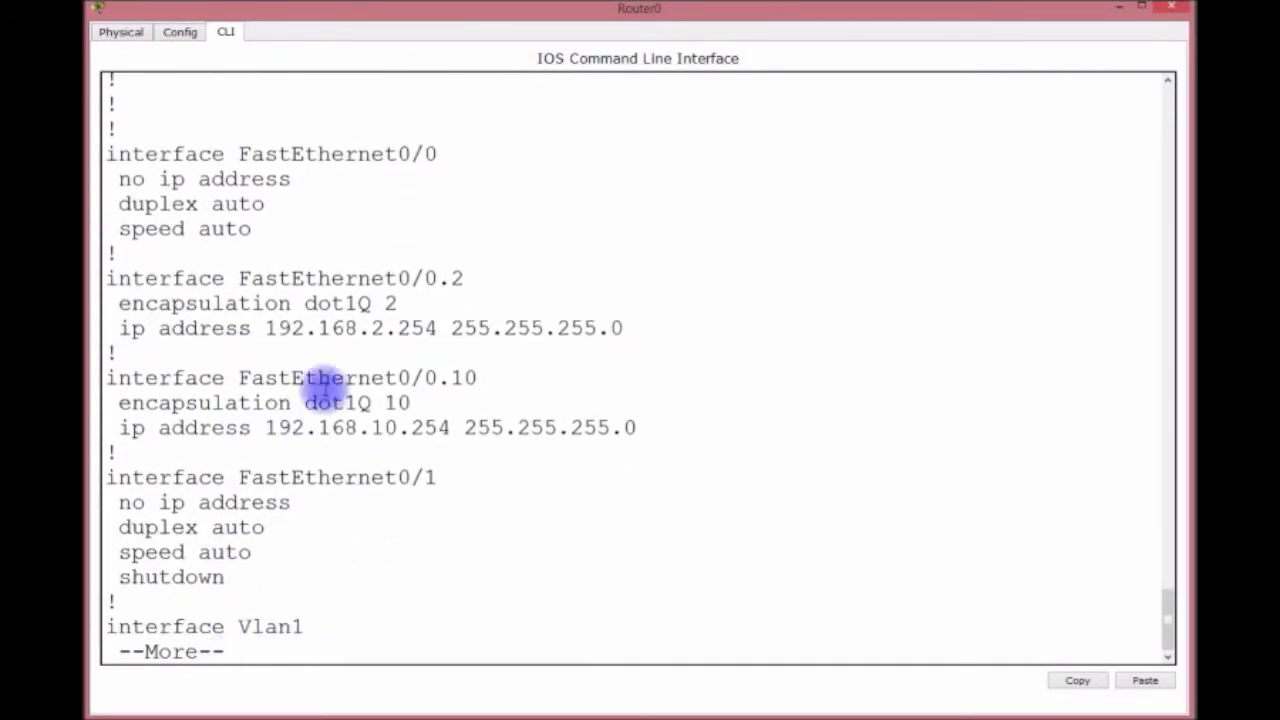
{"action": "left_click_drag", "start_coordinate": [400, 301], "coordinate": [386, 301]}
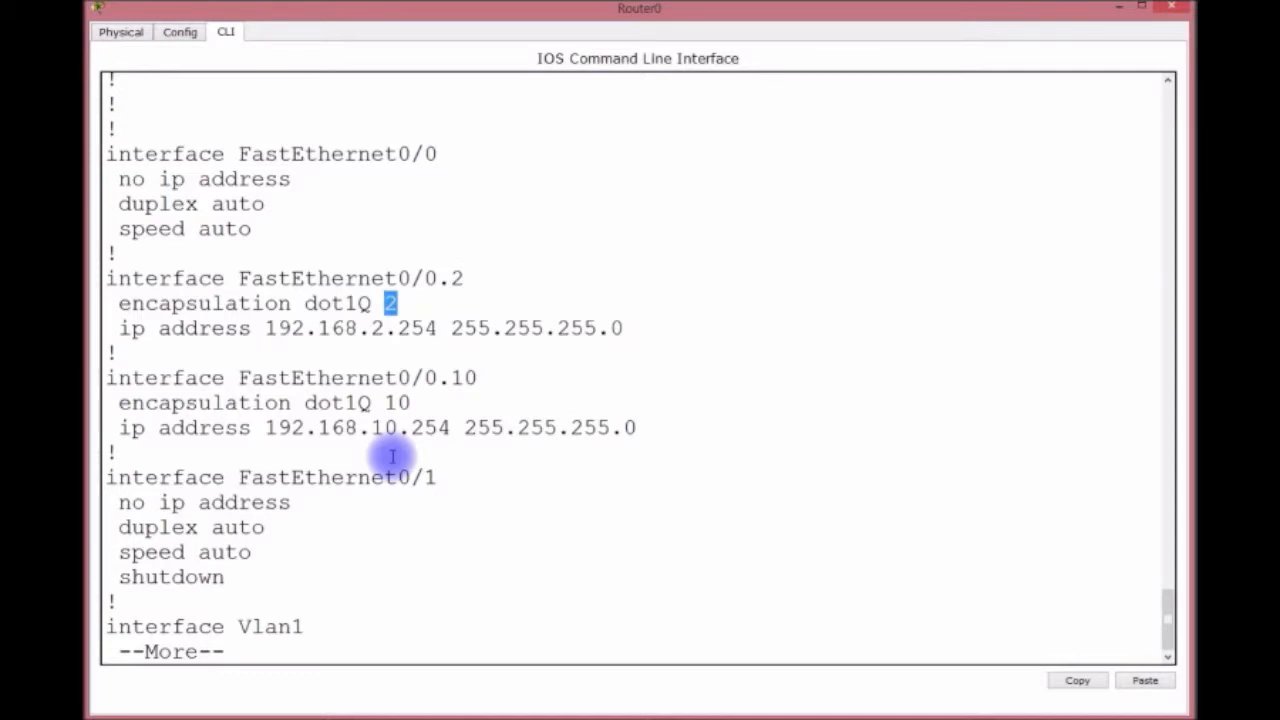
Minimize the router window, enlarge PC0's window and open its Command Prompt
{"action": "left_click", "coordinate": [1123, 8]}
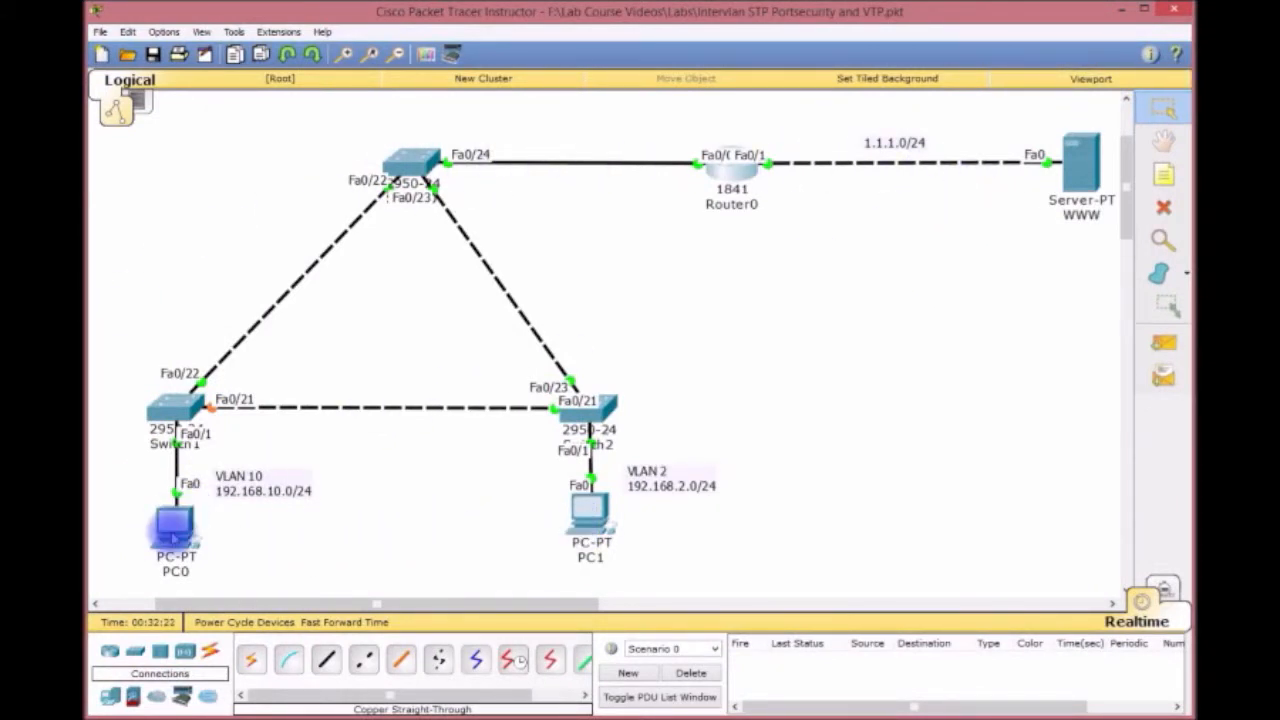
{"action": "left_click", "coordinate": [173, 537]}
{"action": "left_click_drag", "start_coordinate": [778, 195], "coordinate": [408, 20]}
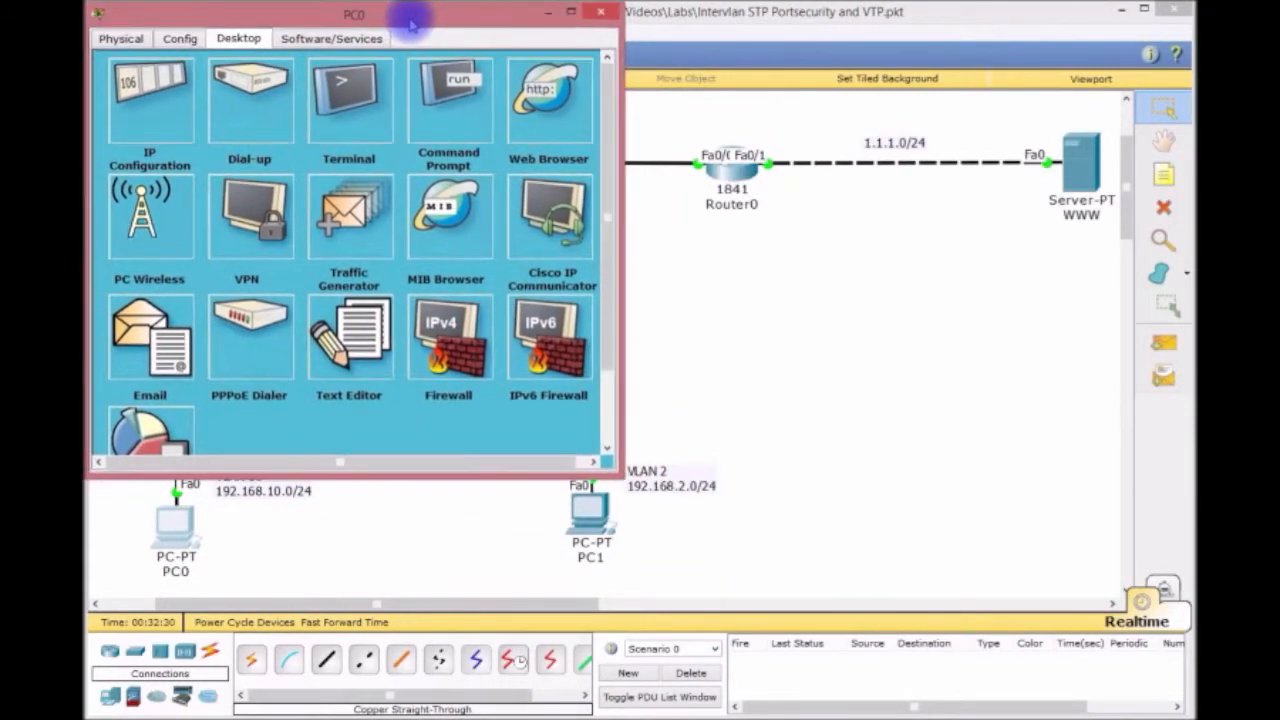
{"action": "left_click_drag", "start_coordinate": [617, 474], "coordinate": [1180, 710]}
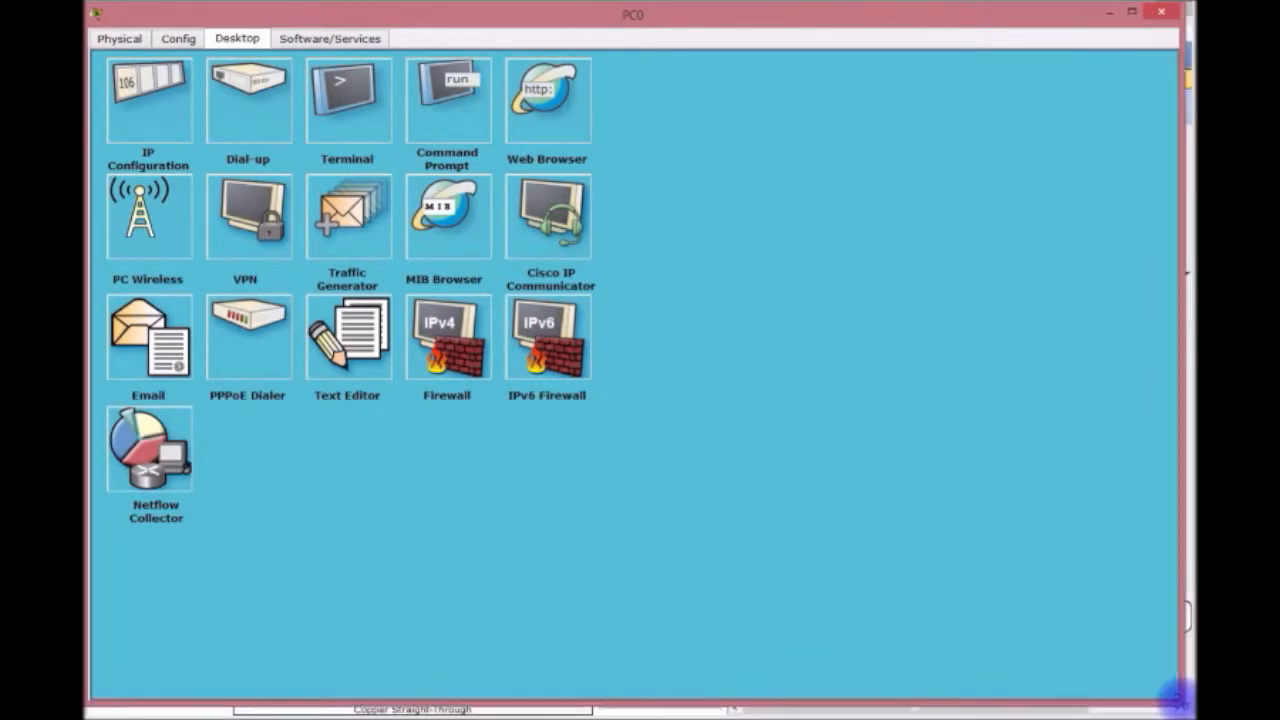
{"action": "left_click", "coordinate": [335, 232]}
{"action": "left_click", "coordinate": [447, 97]}
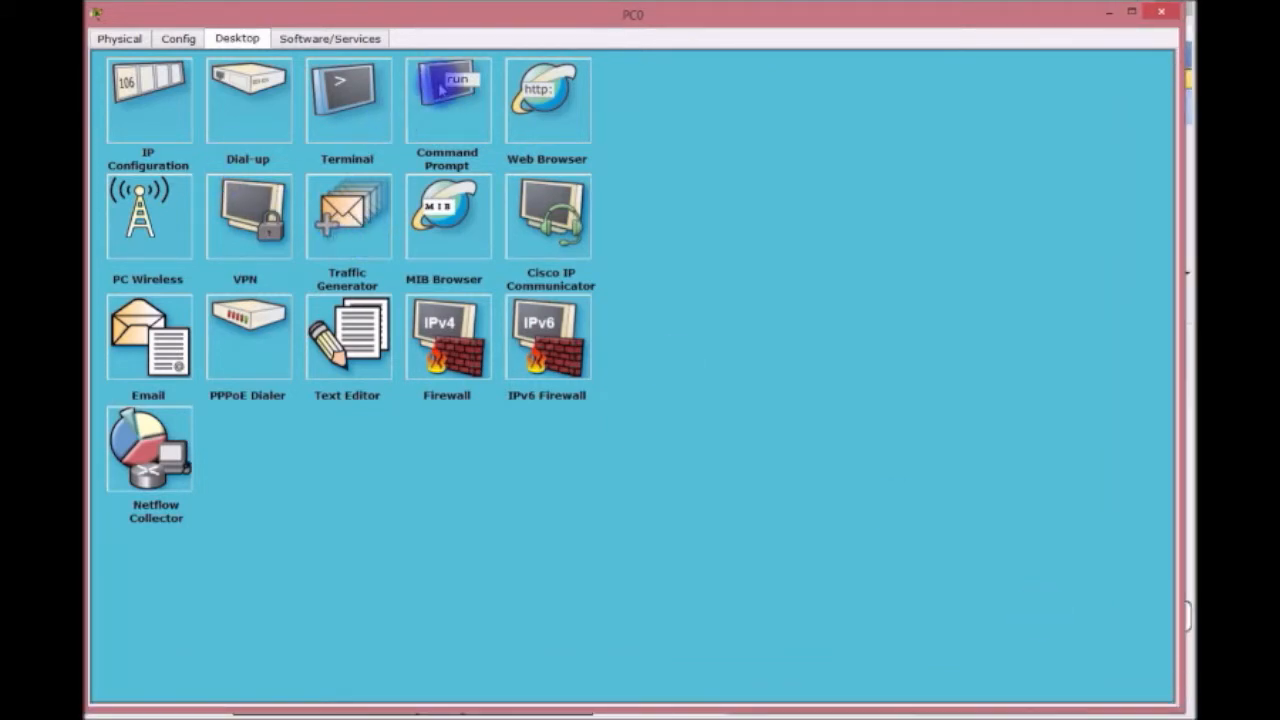
{"action": "type", "text": "PING"}
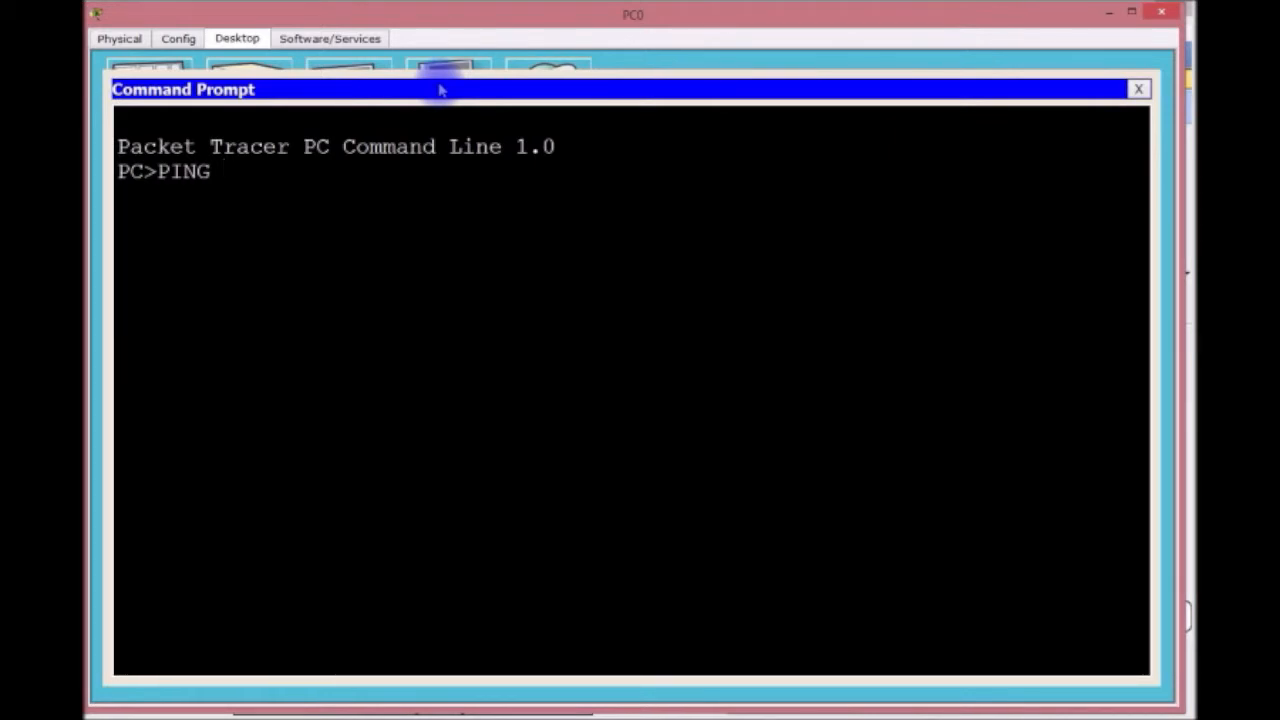
{"action": "key", "text": "BackSpace"}
{"action": "key", "text": "BackSpace"}
{"action": "key", "text": "BackSpace"}
{"action": "key", "text": "BackSpace"}
{"action": "key", "text": "BackSpace"}
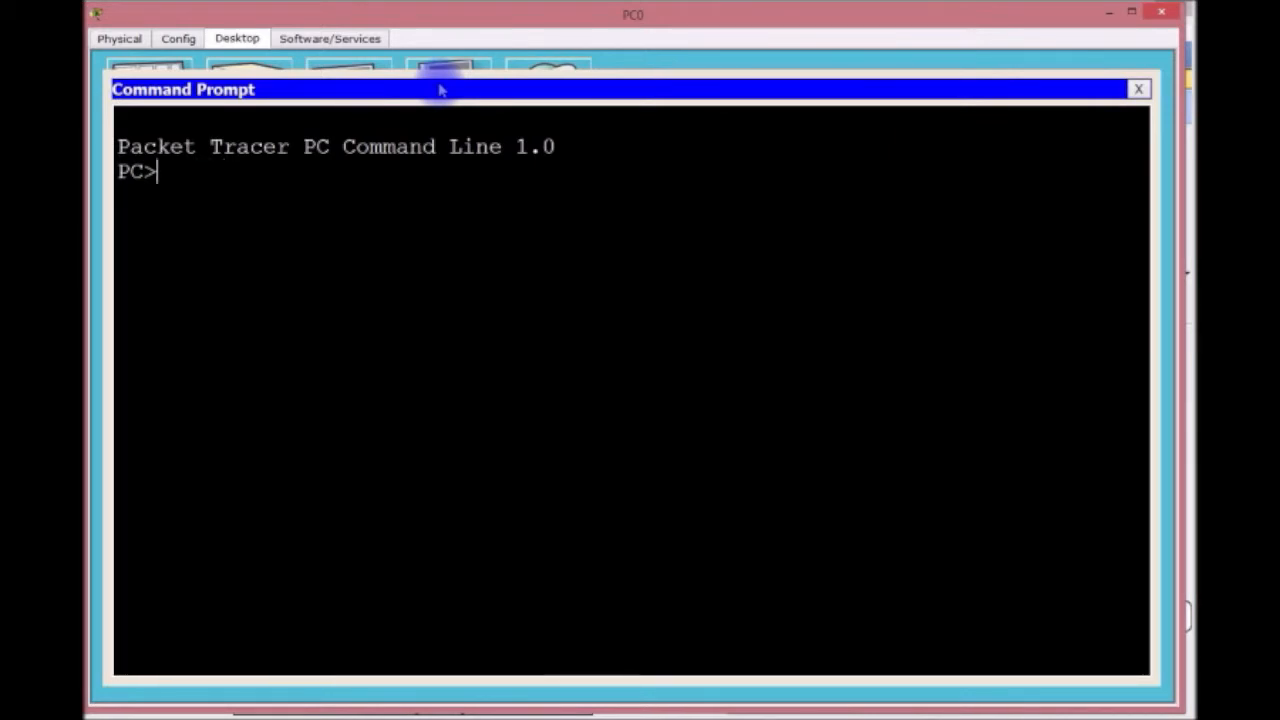
Display PC0's IP configuration in the Command Prompt
{"action": "type", "text": "IPCONFIG"}
{"action": "key", "text": "Return"}
Ping 192.168.1.254 from PC0
{"action": "type", "text": "PING 192"}
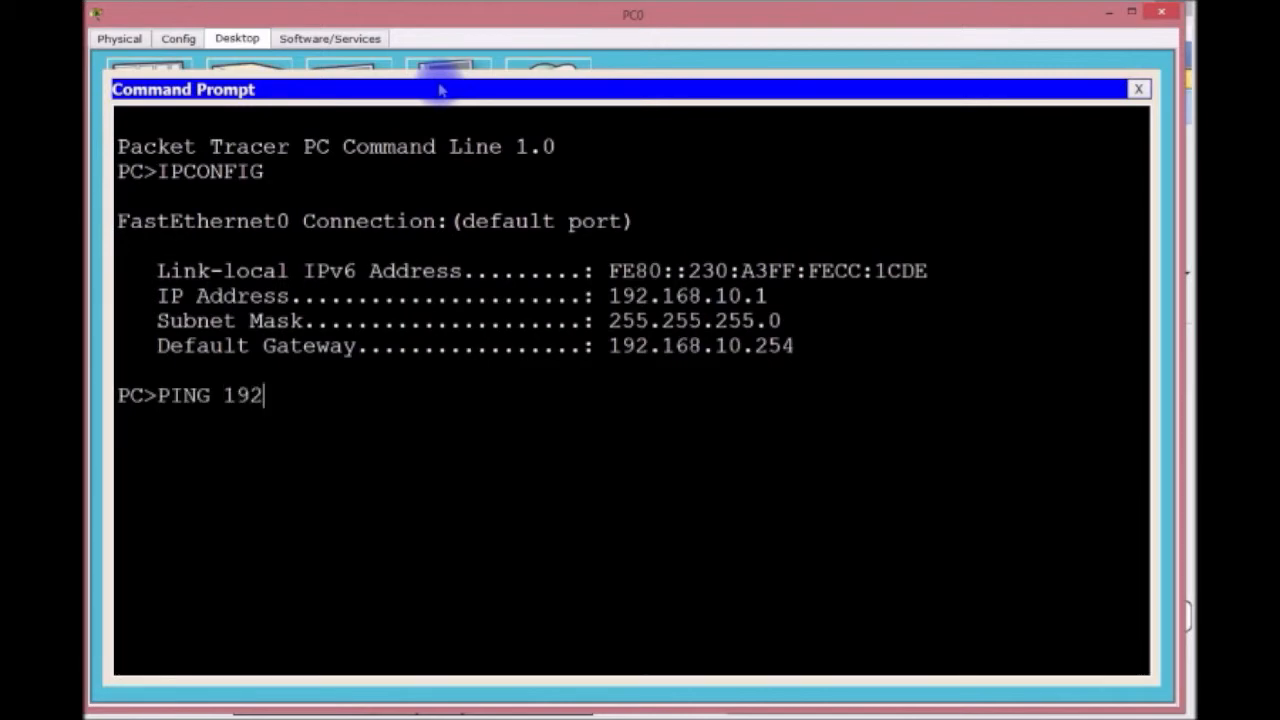
{"action": "type", "text": ".168.1.254"}
{"action": "key", "text": "Return"}
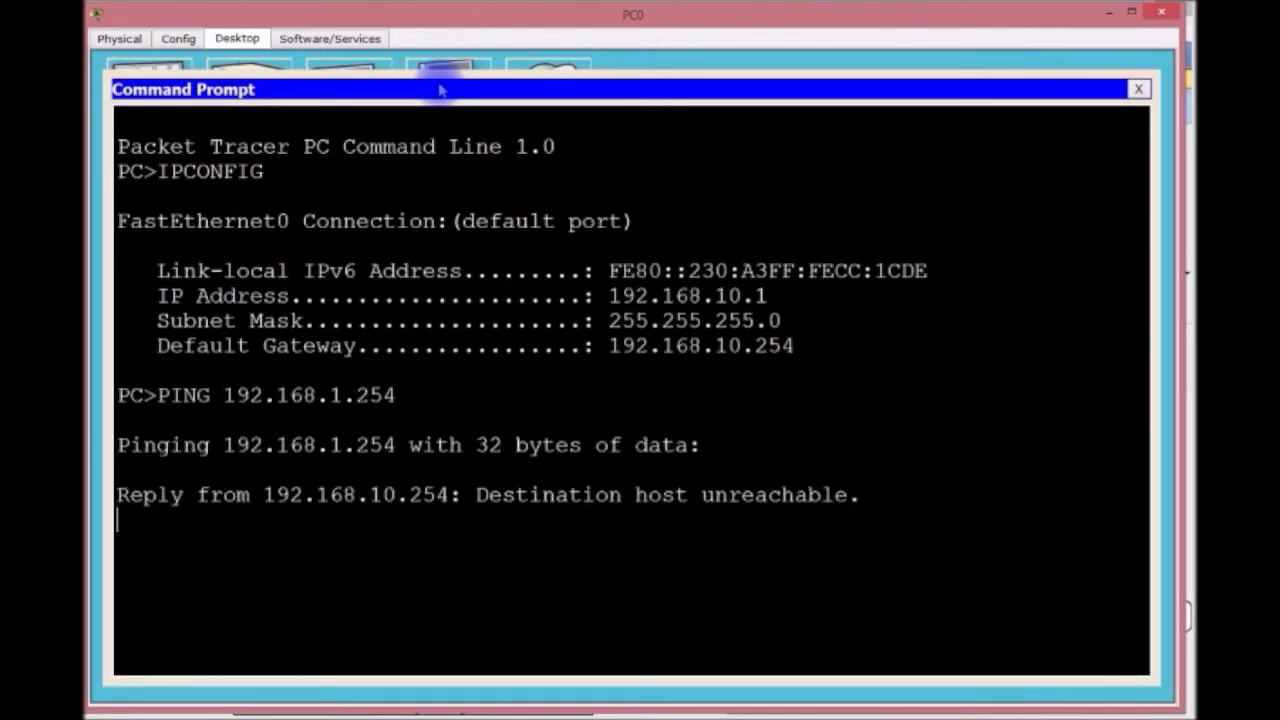
Stop the running ping, ping 192.168.2.1 from PC0 instead, and close the Command Prompt
{"action": "key", "text": "ctrl+c"}
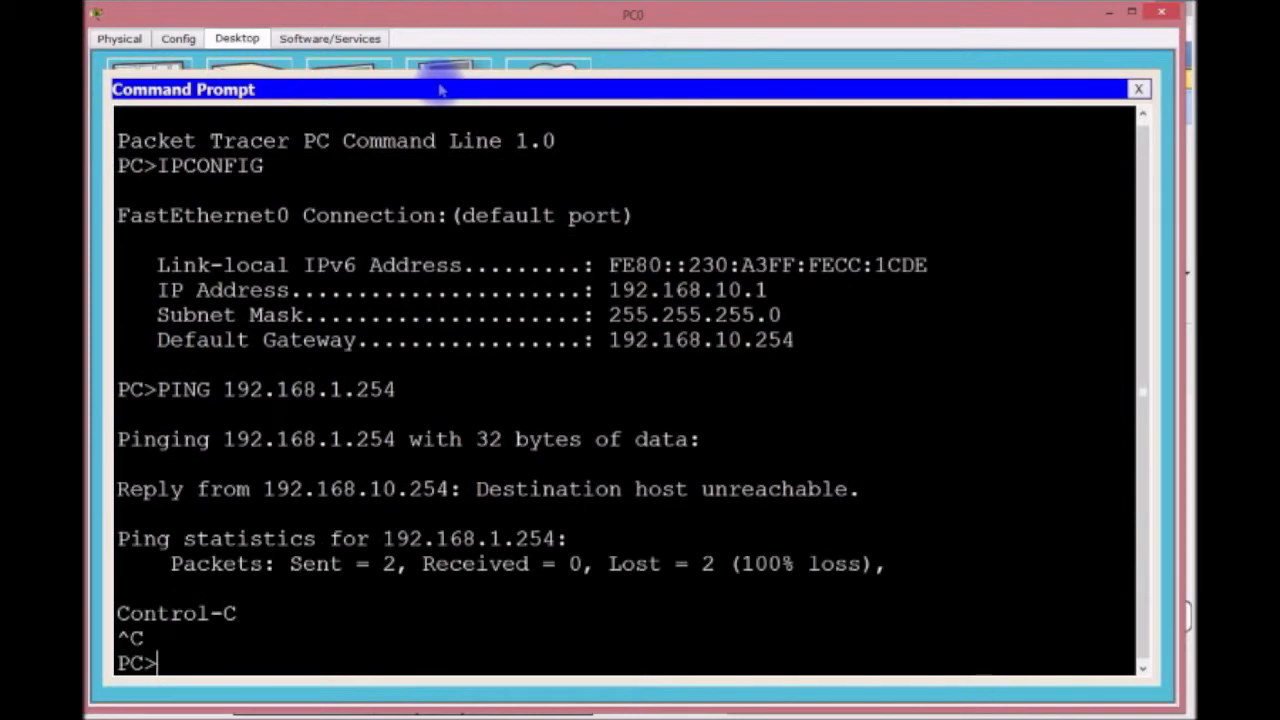
{"action": "key", "text": "Up"}
{"action": "key", "text": "BackSpace"}
{"action": "key", "text": "BackSpace"}
{"action": "key", "text": "BackSpace"}
{"action": "key", "text": "BackSpace"}
{"action": "key", "text": "BackSpace"}
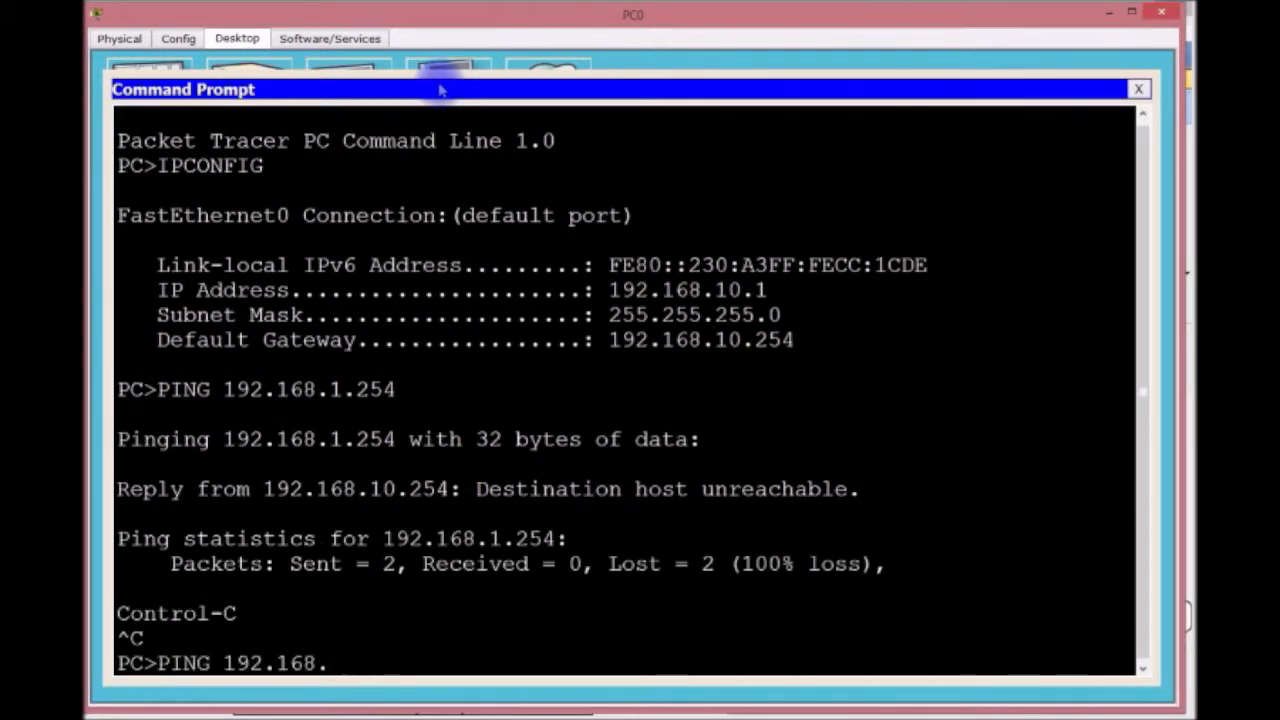
{"action": "type", "text": "2.1"}
{"action": "key", "text": "Return"}
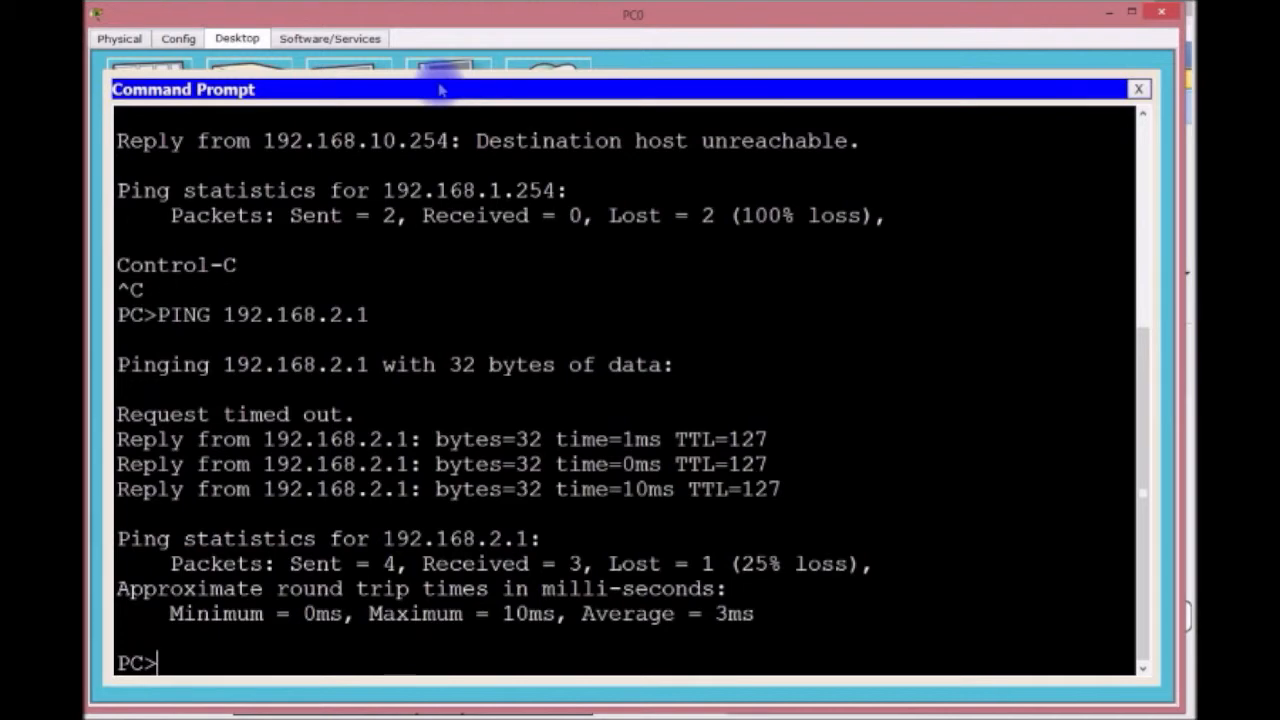
{"action": "left_click", "coordinate": [1138, 89]}
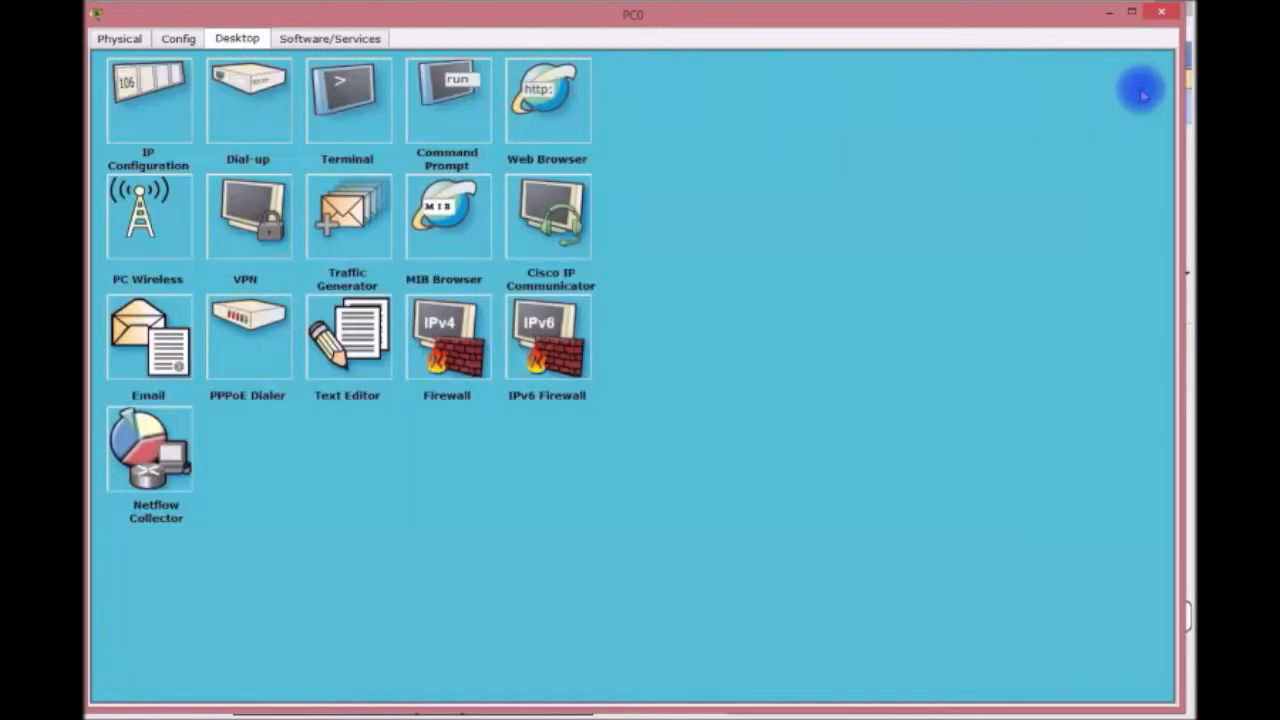
Load the web page at 1.1.1.1 in PC0's Web Browser, then close the browser and PC0's window
{"action": "left_click", "coordinate": [540, 90]}
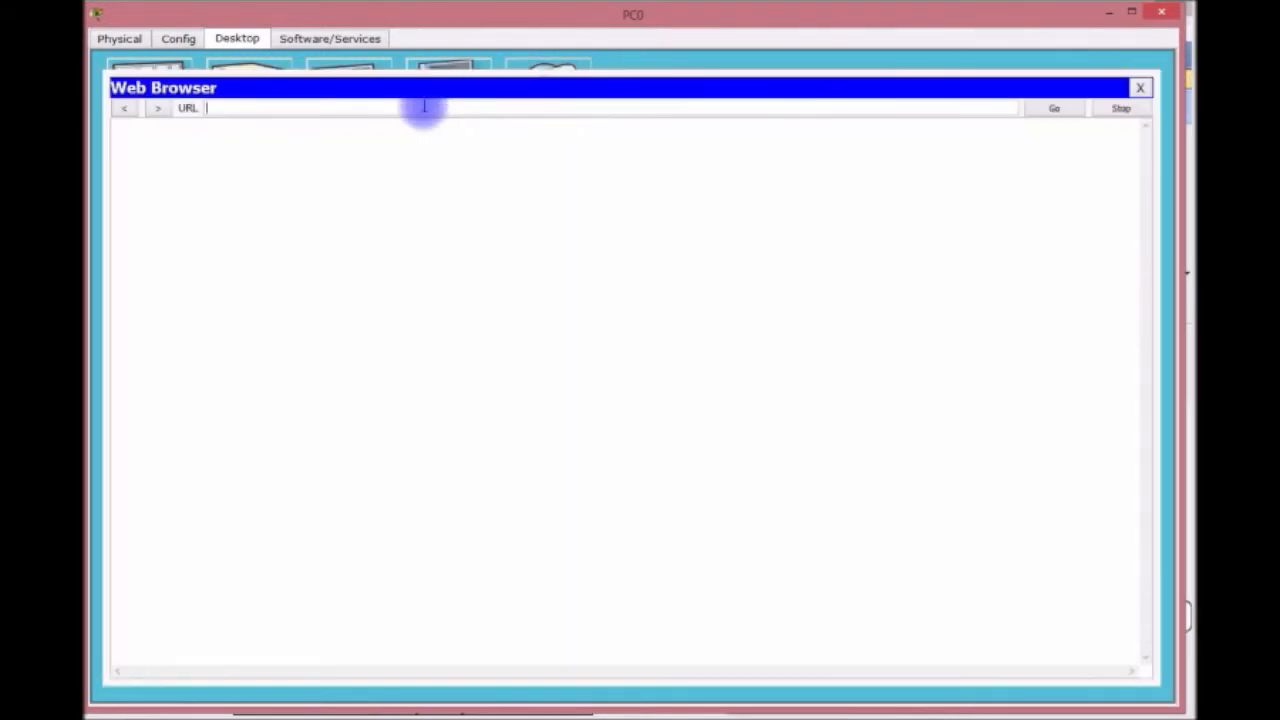
{"action": "type", "text": "1.1.1.1"}
{"action": "key", "text": "Return"}
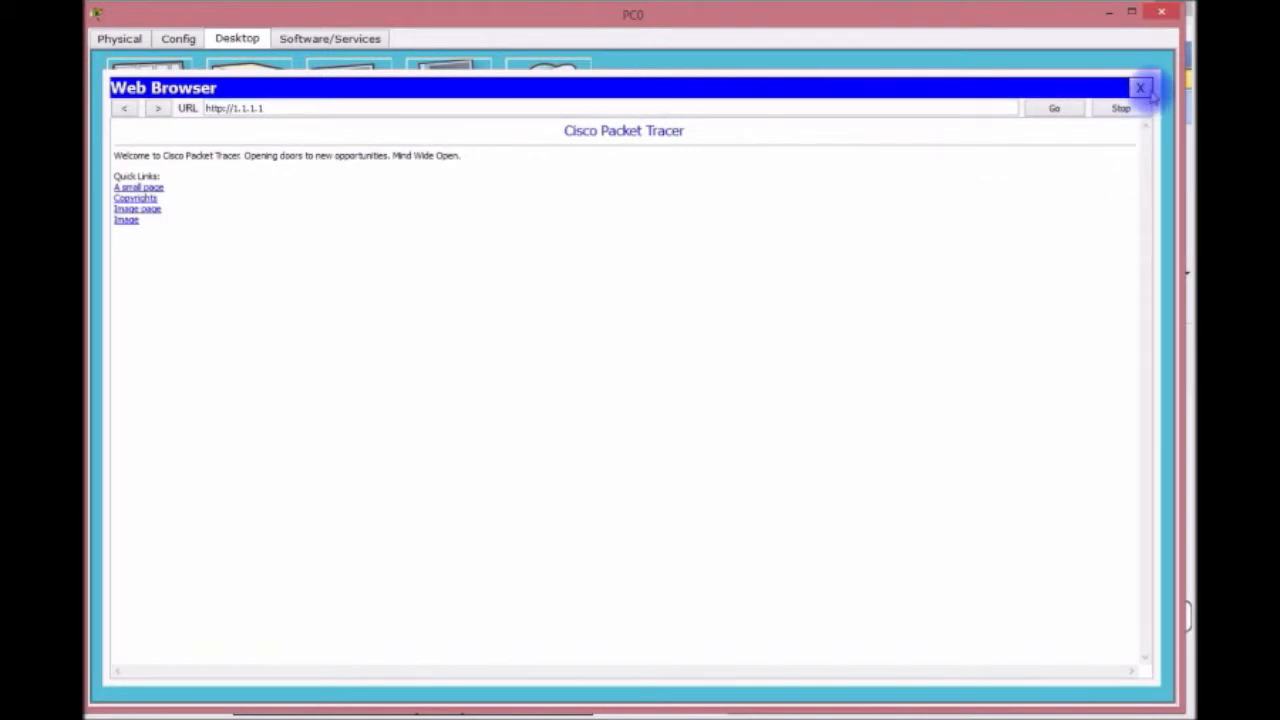
{"action": "left_click", "coordinate": [1145, 90]}
{"action": "left_click", "coordinate": [1163, 13]}
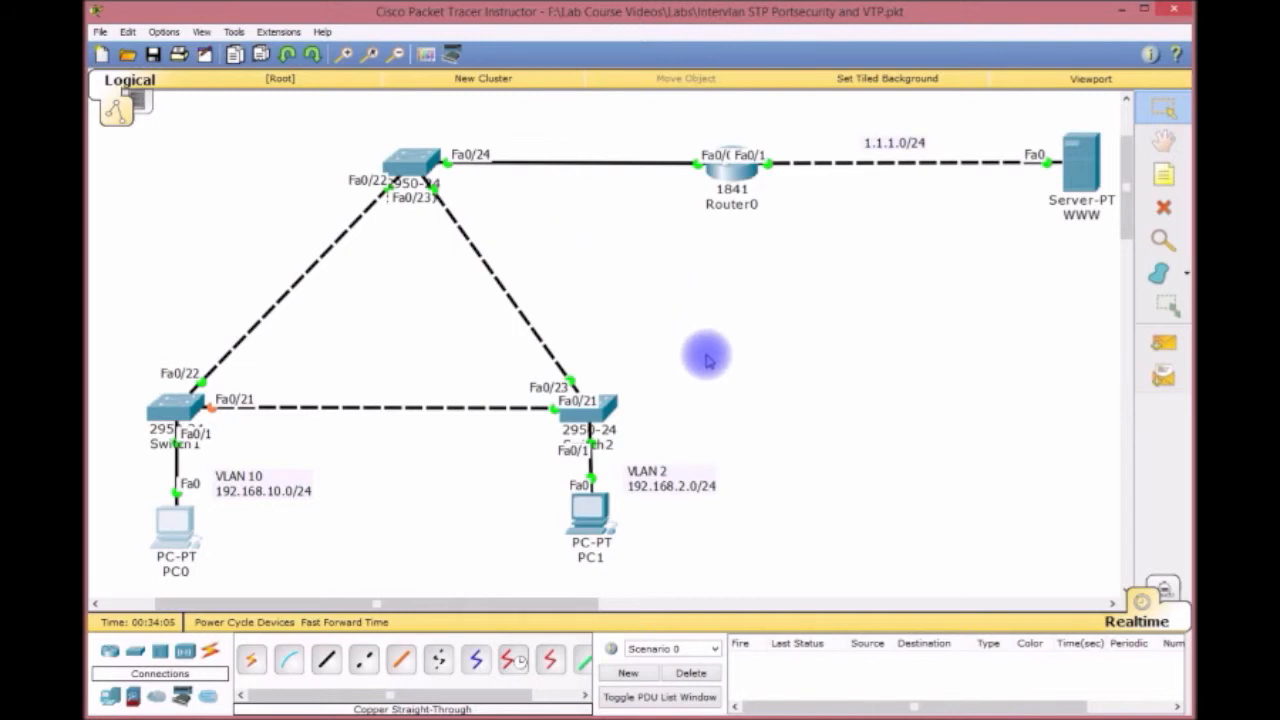
{"action": "left_click_drag", "start_coordinate": [343, 127], "coordinate": [478, 206]}
{"action": "left_click_drag", "start_coordinate": [113, 331], "coordinate": [808, 470]}
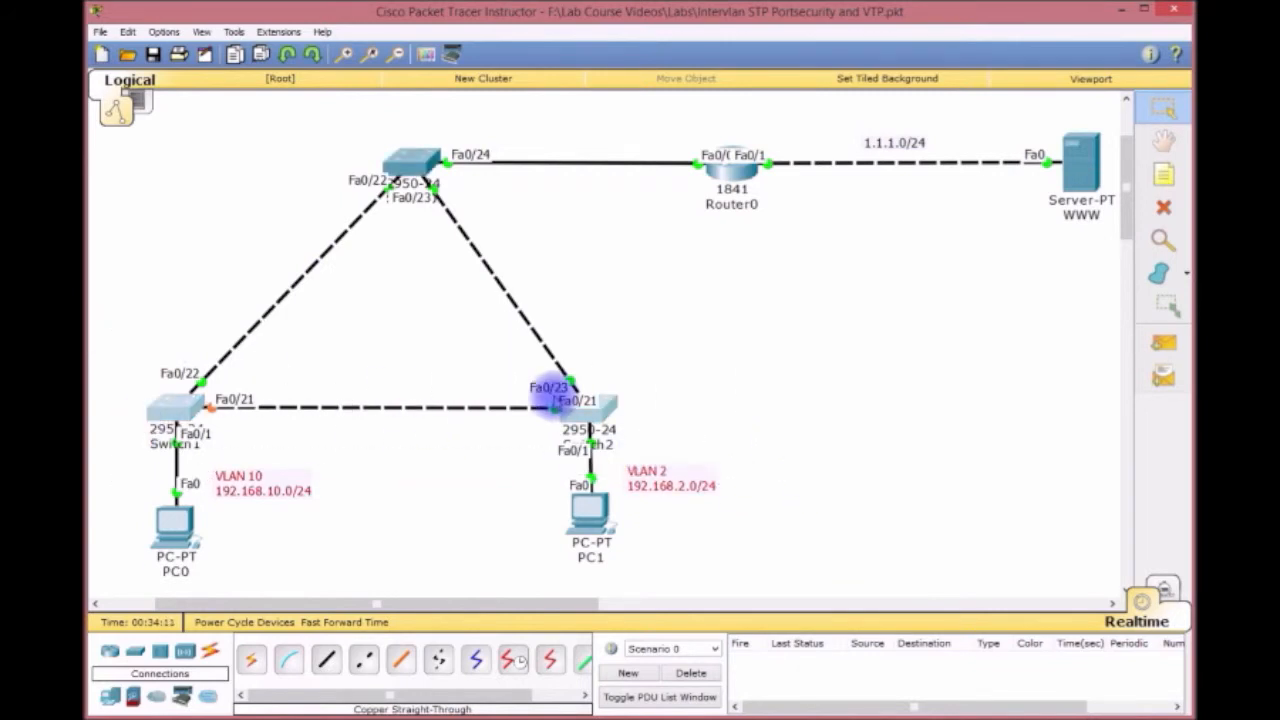